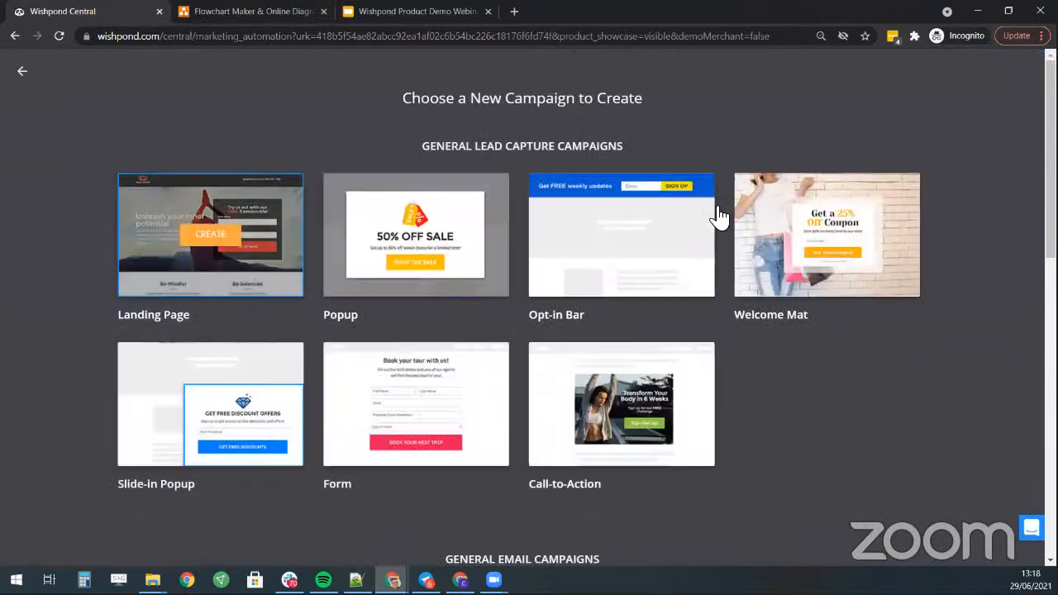
- Go back from the campaign types page to the Campaigns dashboard and clear a stray text selection
scroll(735, 223, "down", 4)
scroll(715, 247, "down", 2)
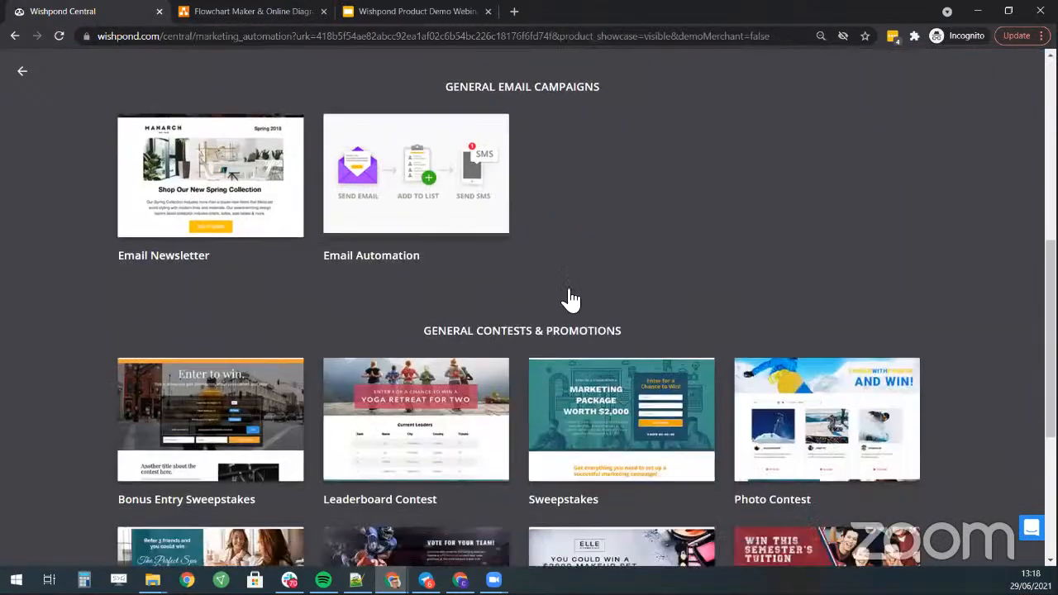
scroll(47, 106, "up", 6)
left_click(23, 72)
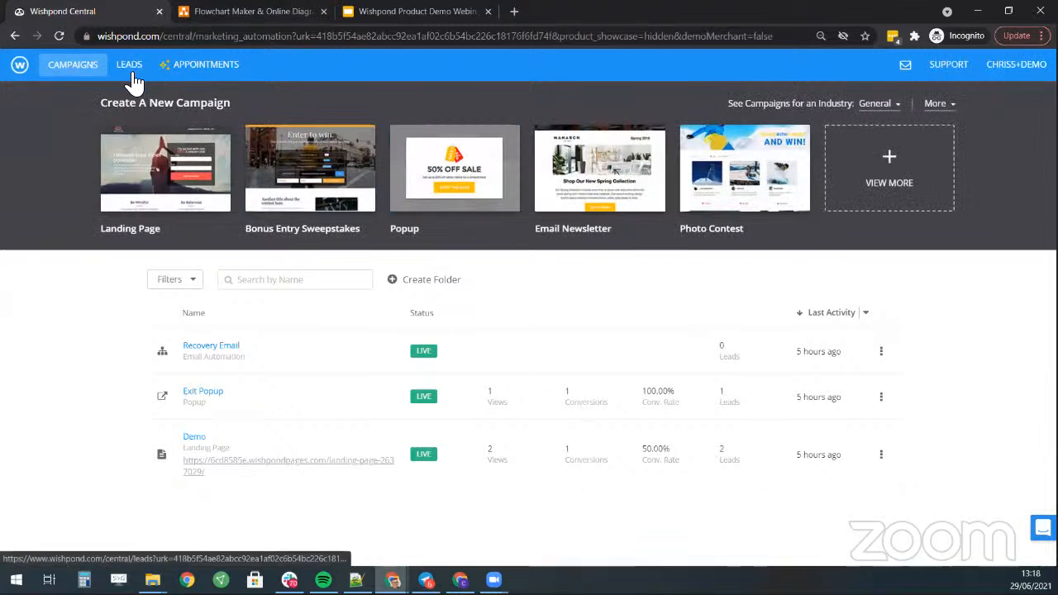
left_click_drag(244, 66, 171, 77)
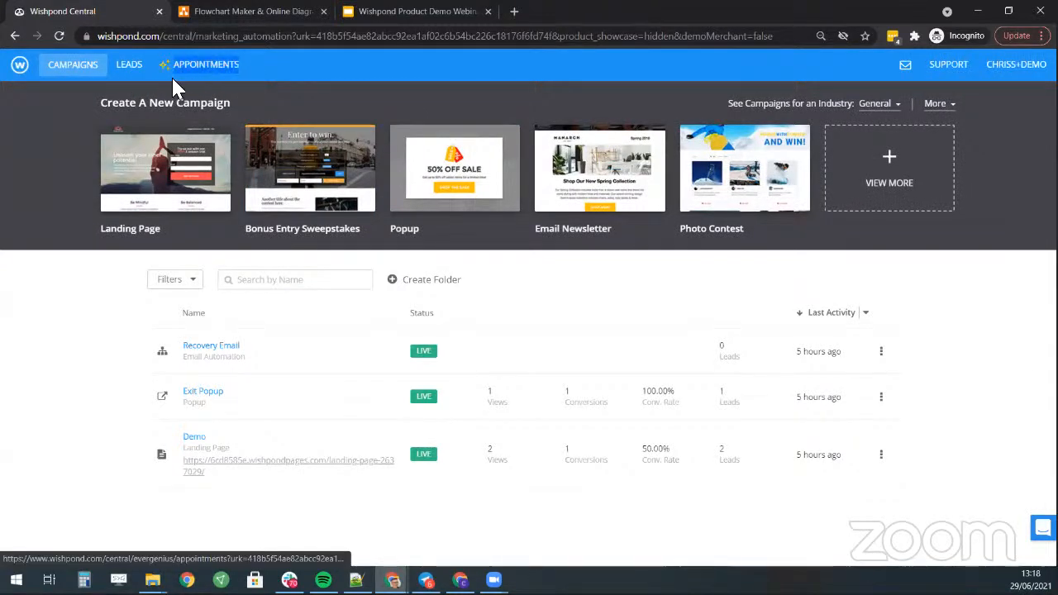
left_click(347, 79)
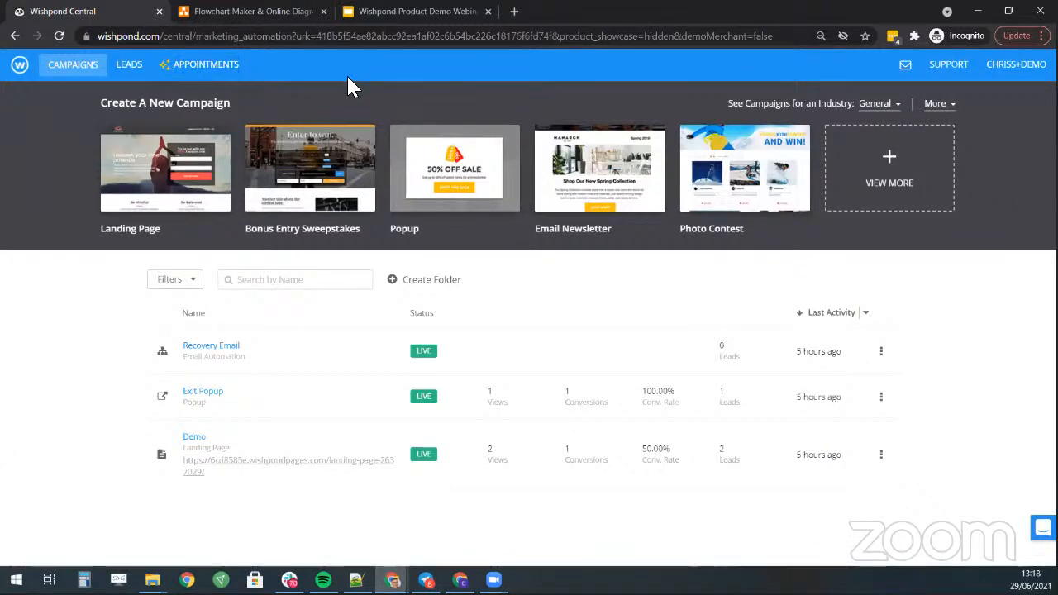
- Create 'Yoga Studio Landing Page' from the yoga class template and delete its YOUR LOGO image
left_click(189, 180)
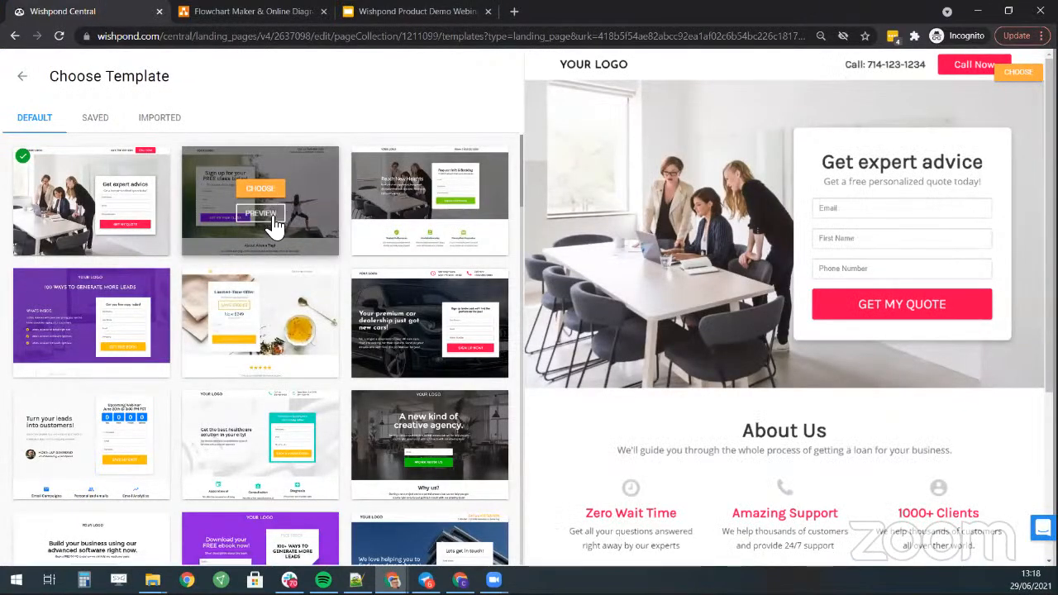
left_click(275, 211)
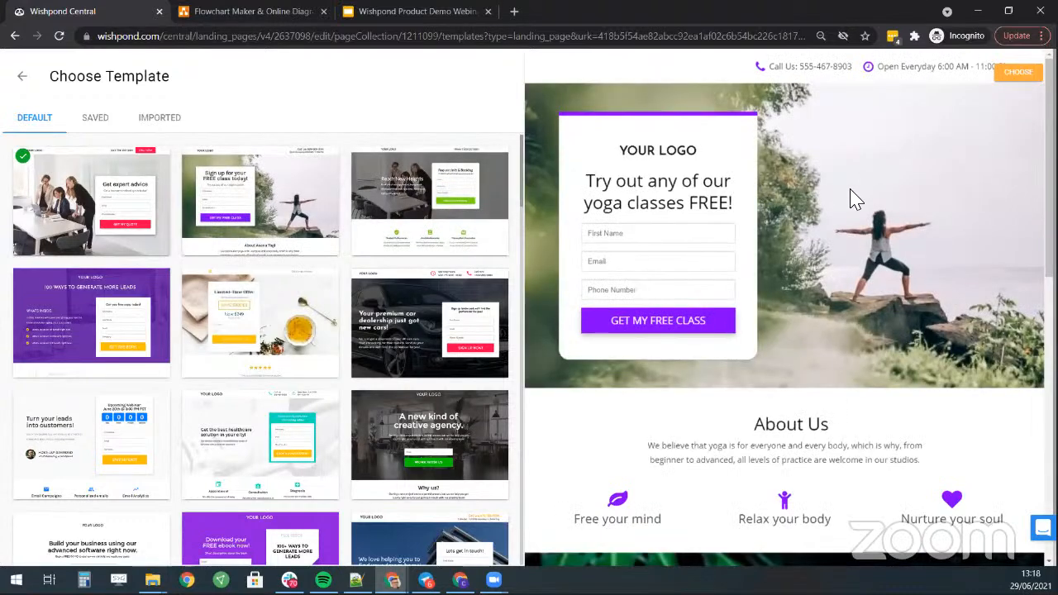
scroll(851, 273, "down", 3)
scroll(855, 306, "down", 5)
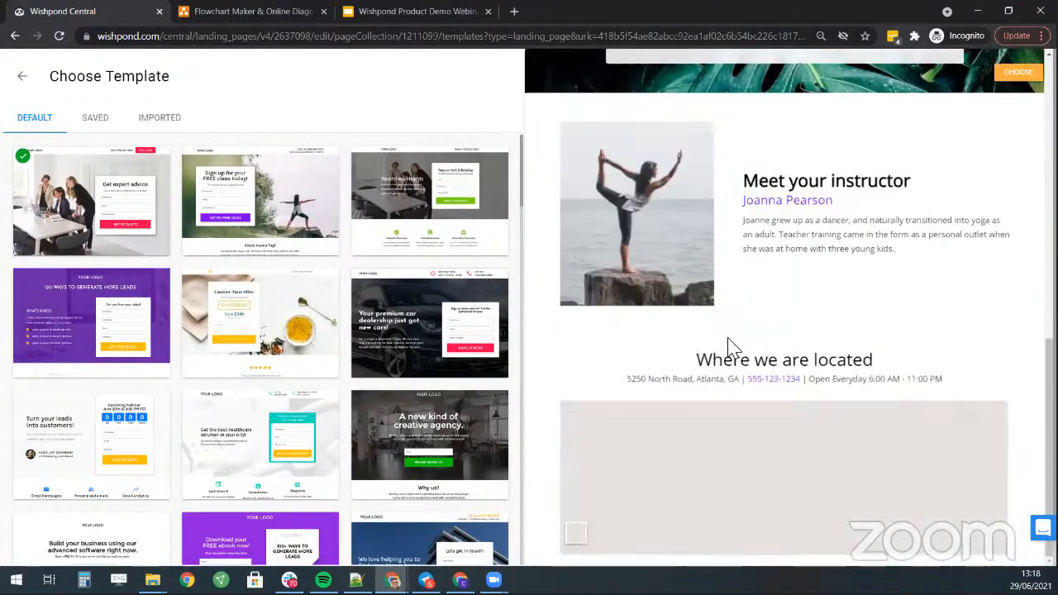
left_click(256, 201)
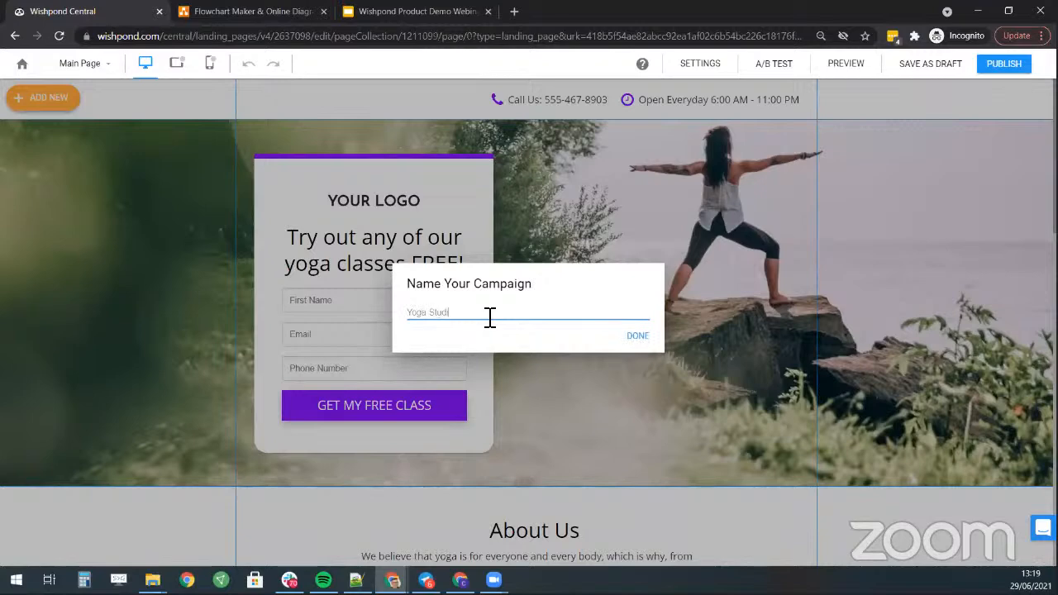
left_click(641, 342)
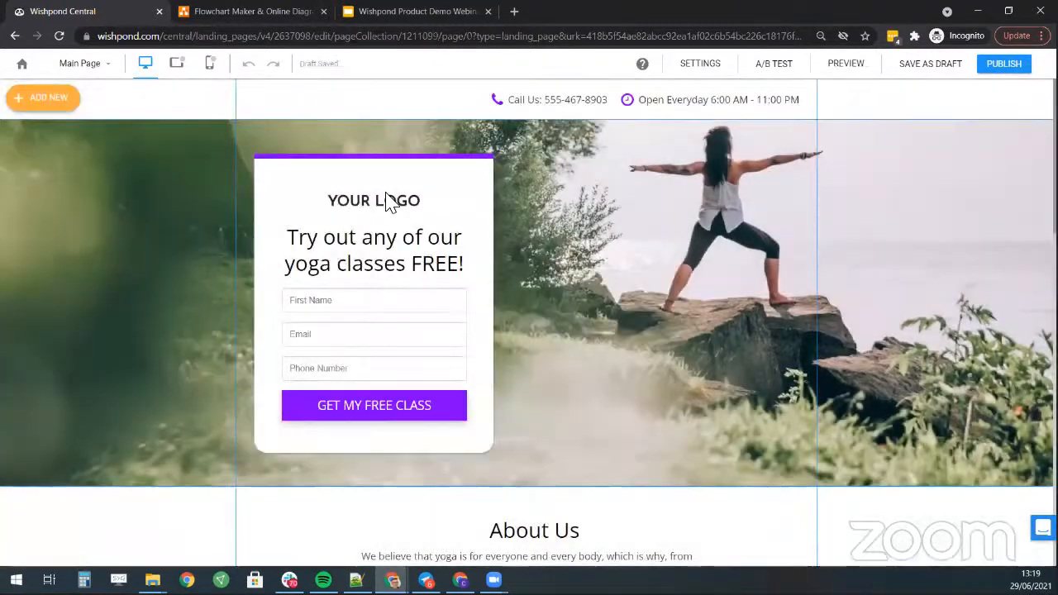
left_click(388, 198)
left_click(523, 168)
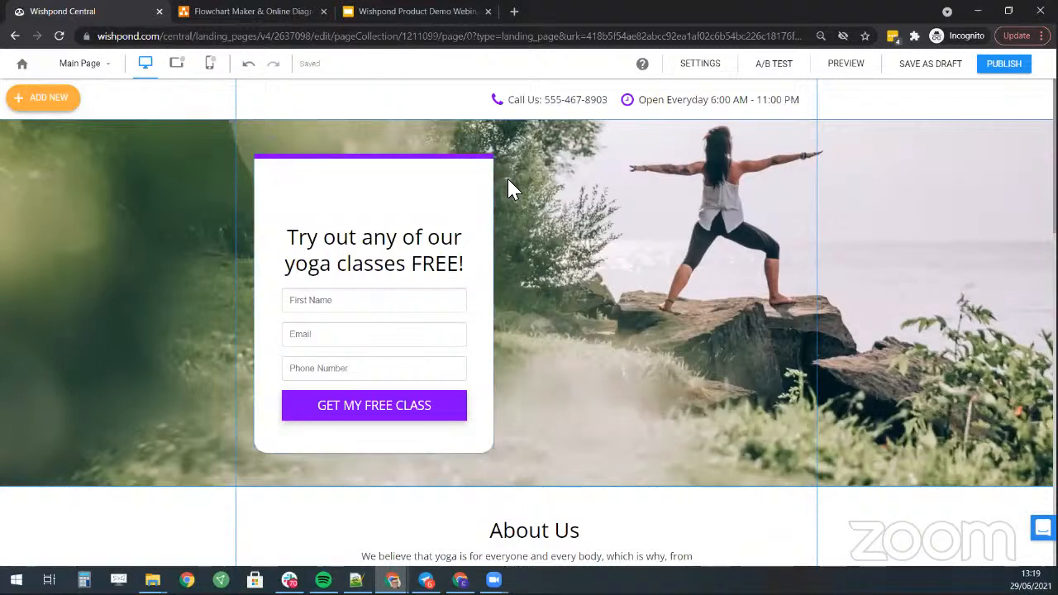
- Move the card's headline up into the logo's space, with the sign-up form beneath it
left_click(416, 256)
left_click_drag(413, 258, 405, 229)
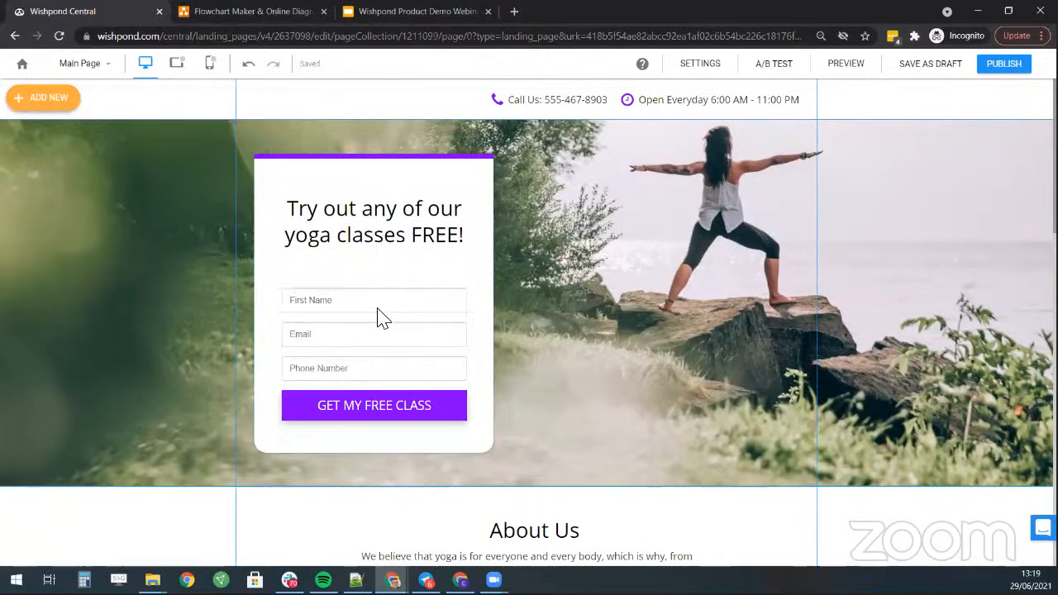
left_click_drag(391, 318, 392, 307)
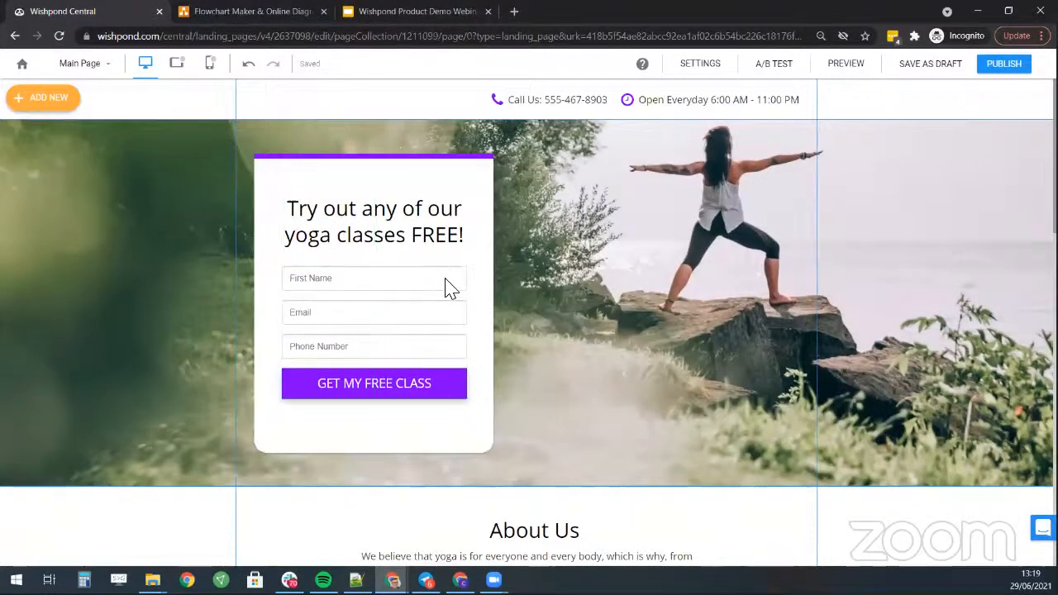
left_click(482, 211)
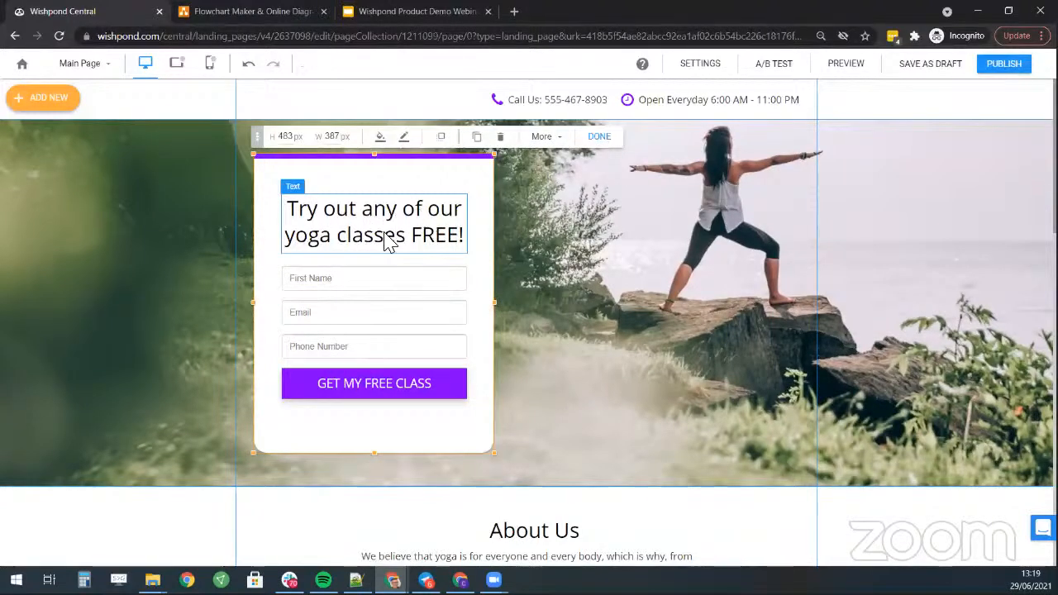
- Reword the headline to 'Sign up for a free Yoga Class in Vancouver' and nudge it up
left_click(413, 236)
left_click(409, 237)
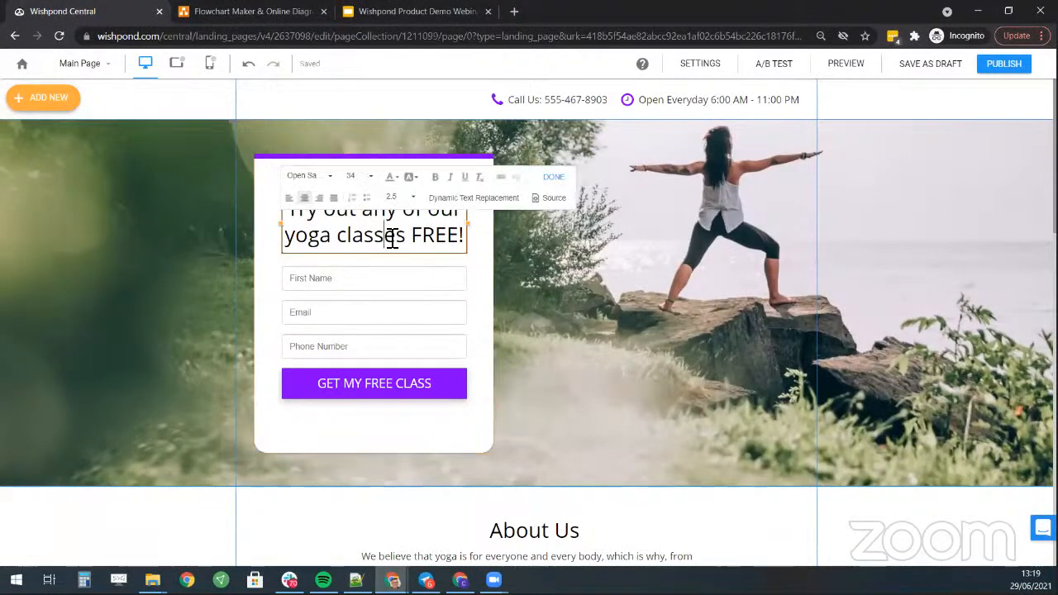
triple_click(392, 239)
type("Si")
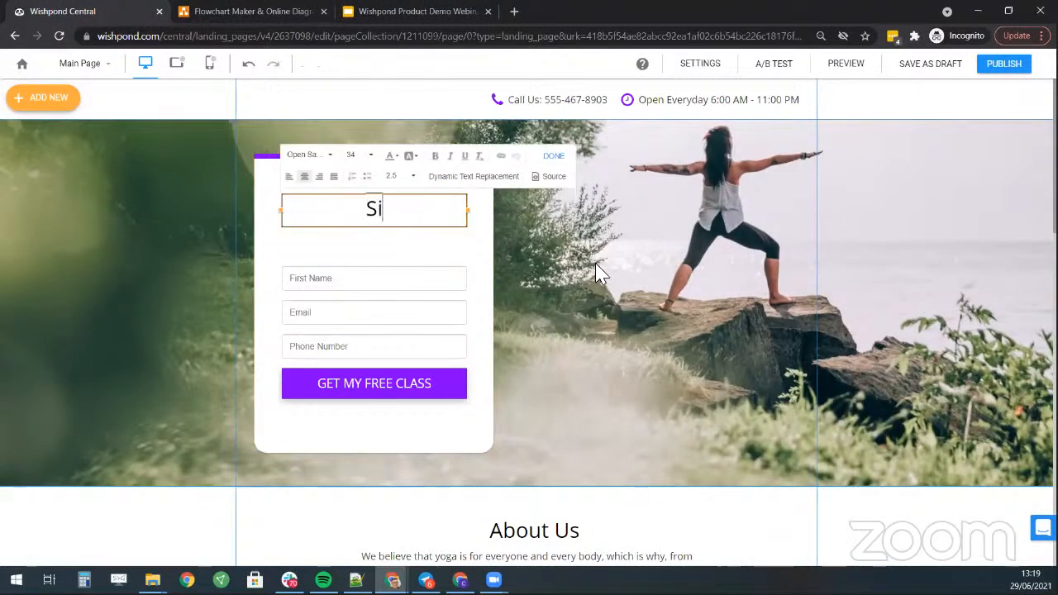
type("gn up for a free ")
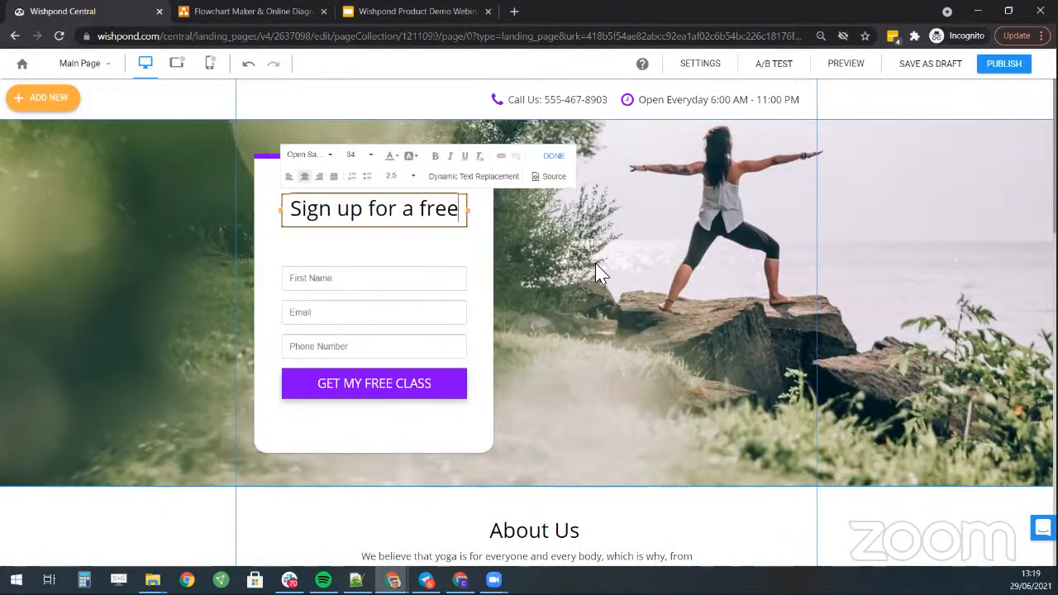
type("Yoga C")
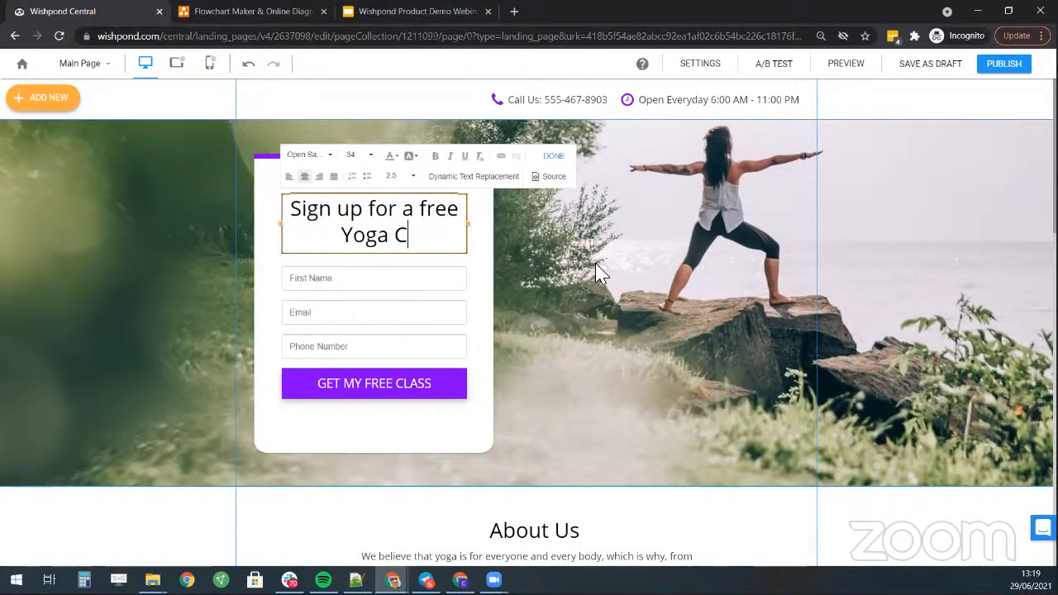
type("lass in Vancouver")
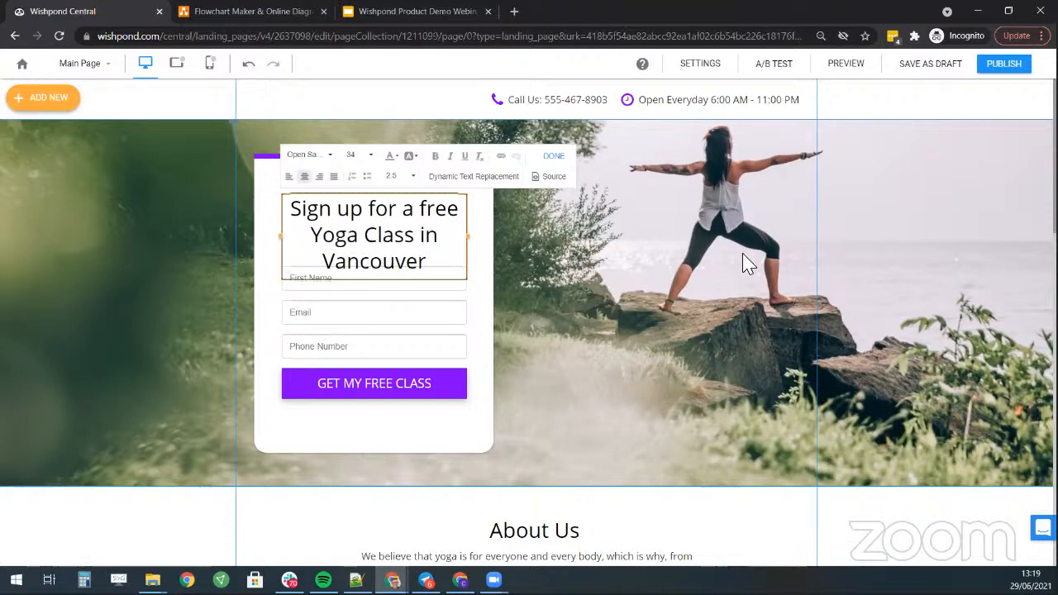
left_click(637, 276)
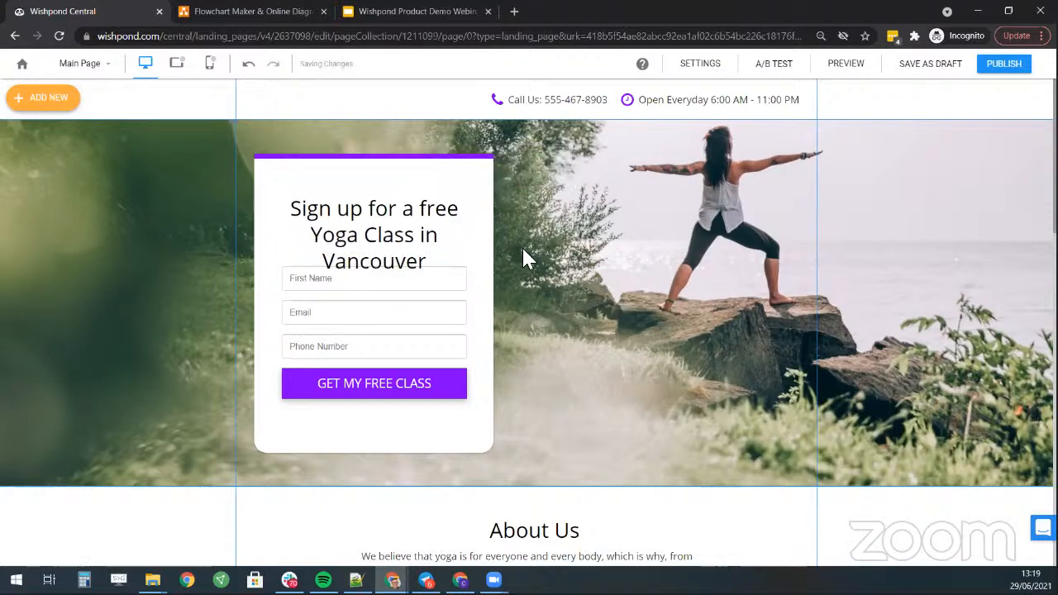
left_click_drag(418, 239, 420, 221)
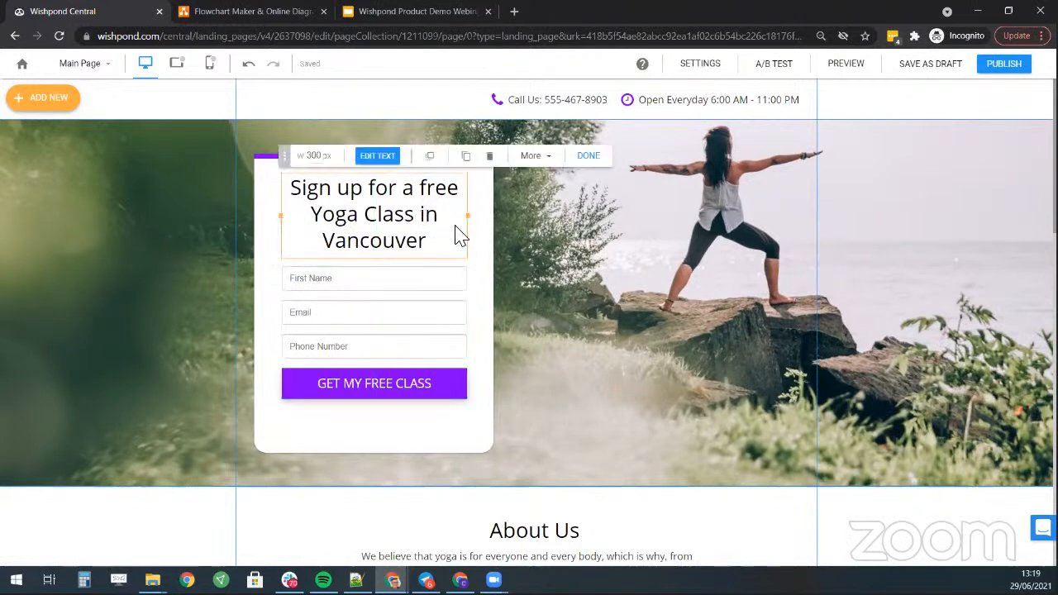
- Relabel the sign-up form's First Name field to 'Name'
left_click(481, 259)
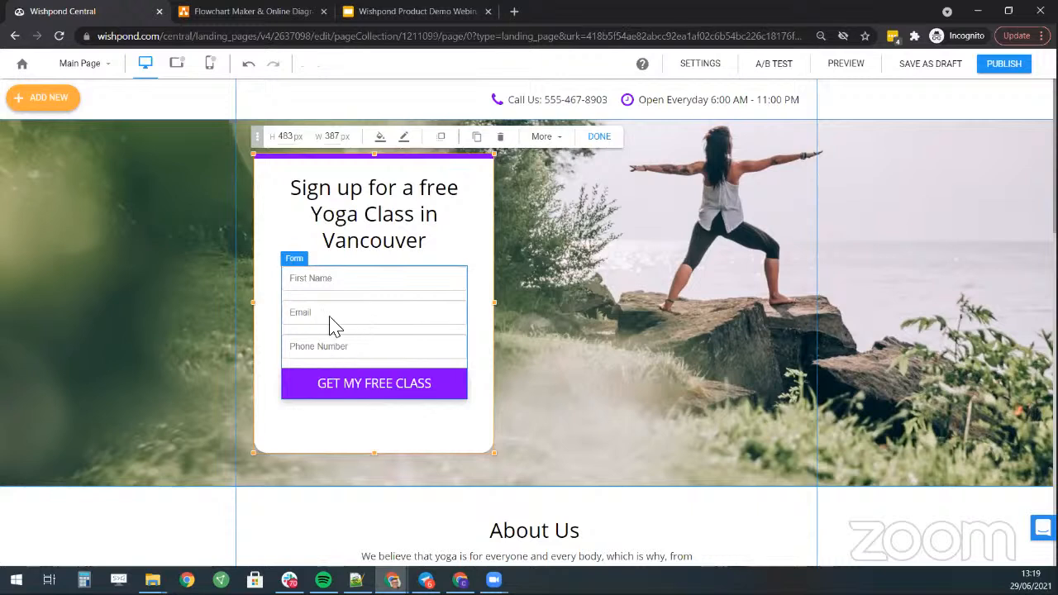
left_click(350, 342)
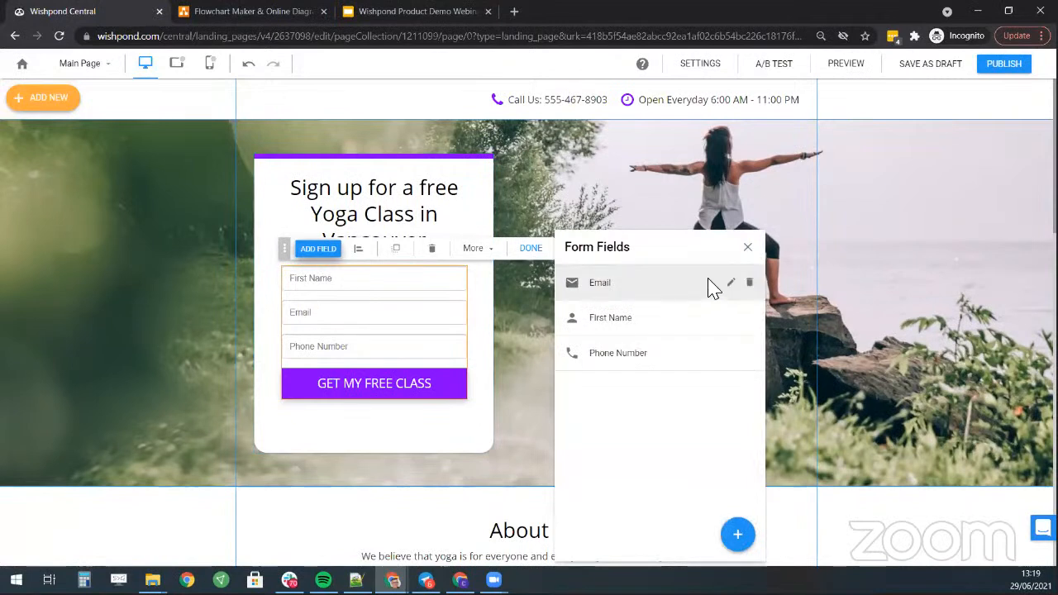
left_click(731, 319)
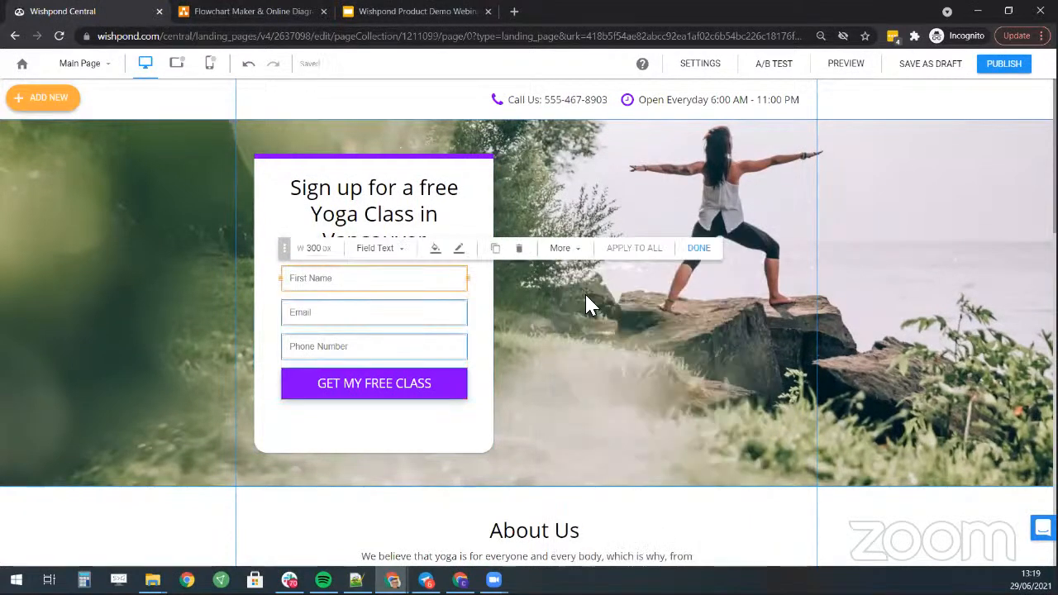
left_click(387, 252)
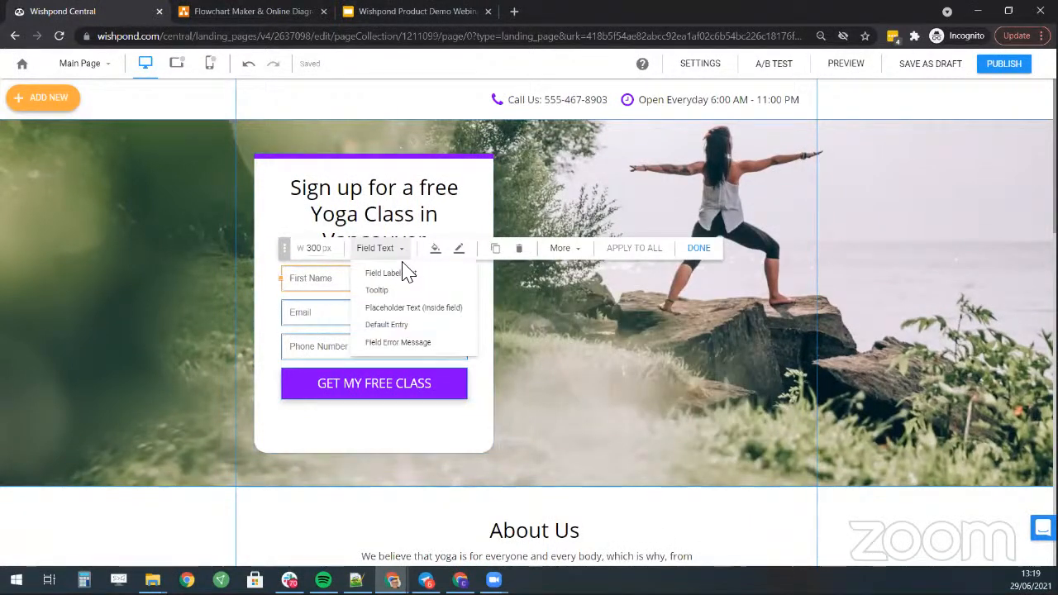
left_click(417, 275)
triple_click(246, 281)
type("Name")
left_click(700, 250)
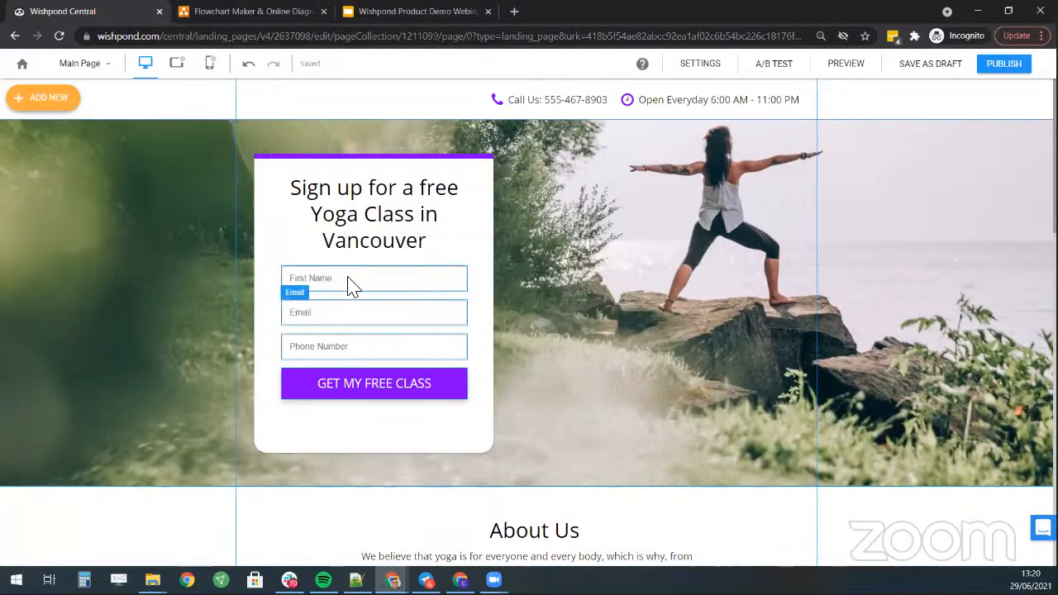
left_click(405, 277)
left_click(390, 249)
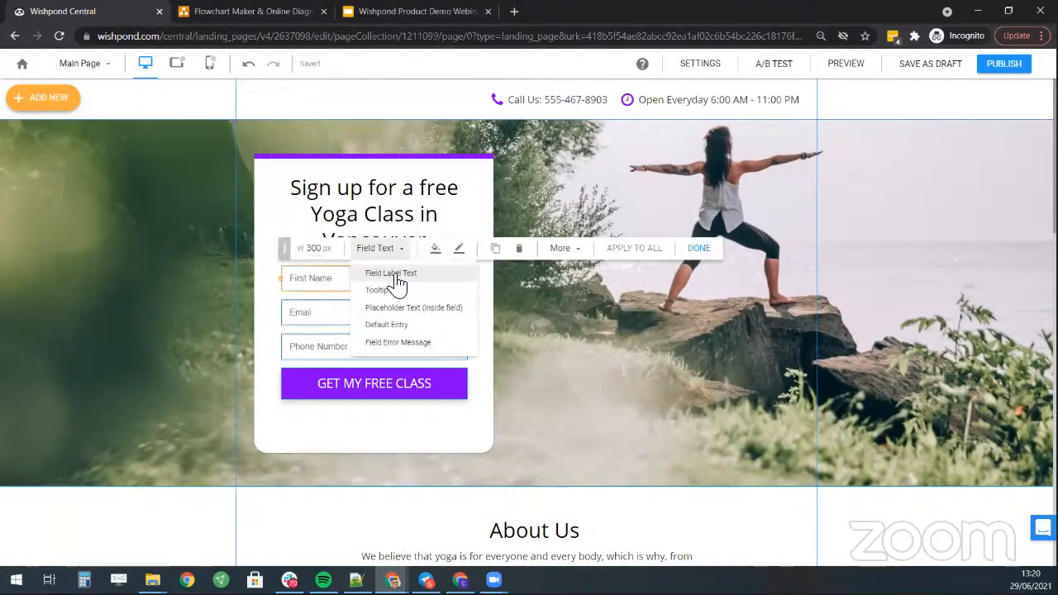
left_click(400, 275)
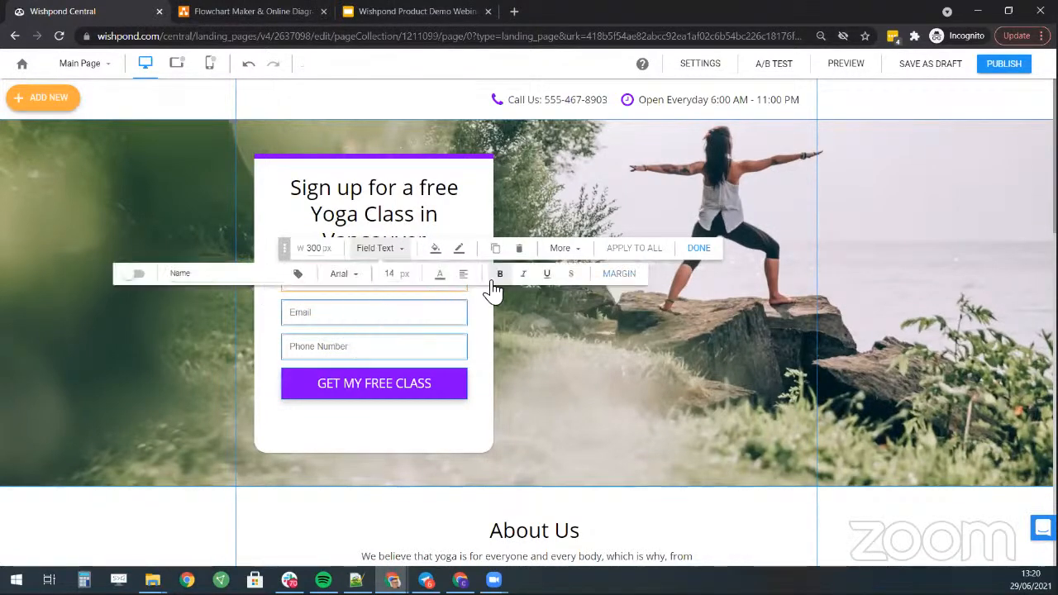
- Change the first field's placeholder text to 'Name'
left_click(397, 309)
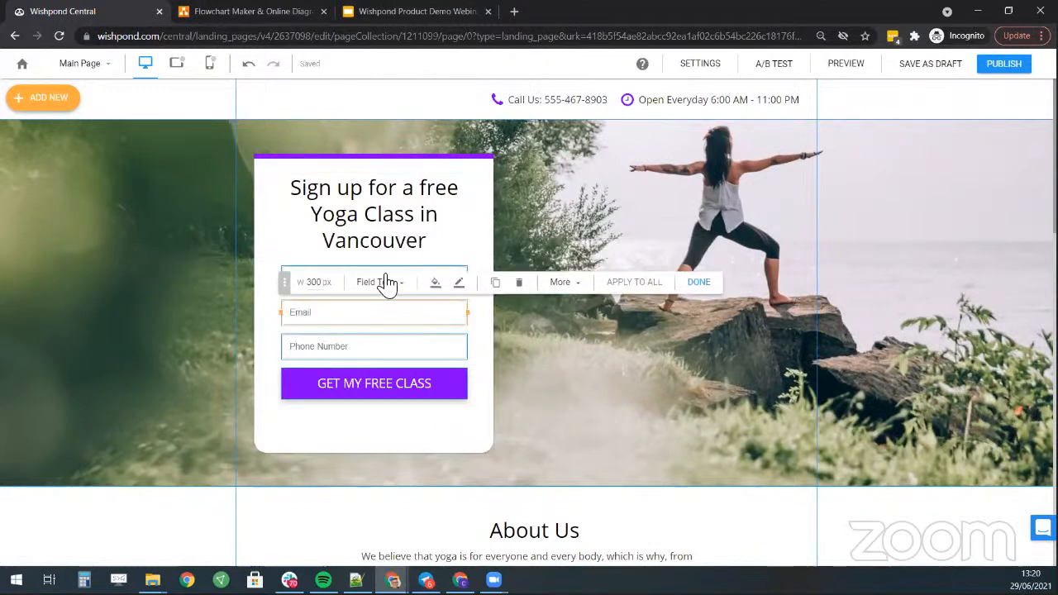
left_click(434, 283)
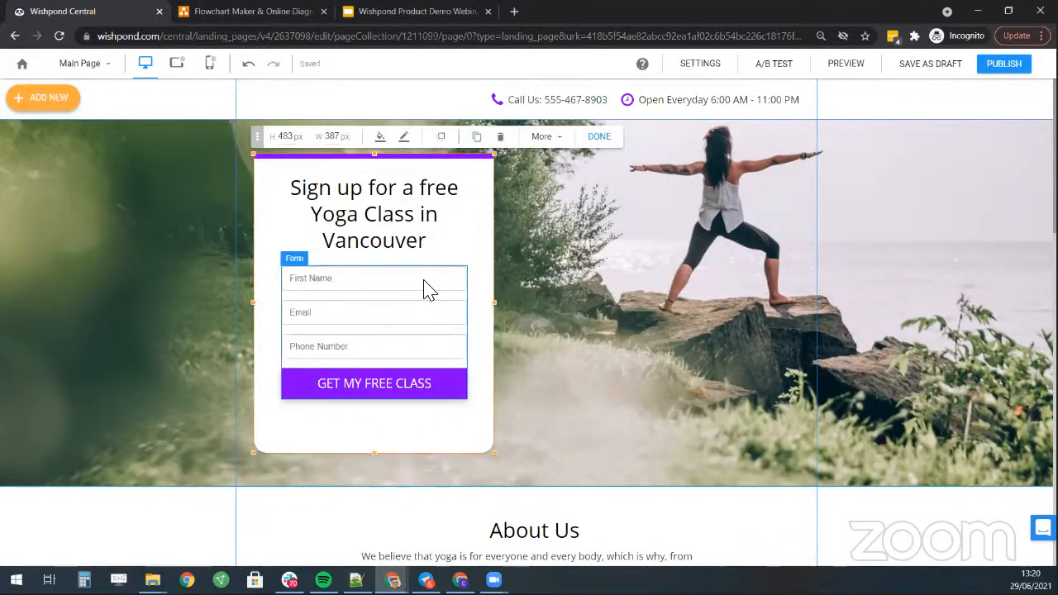
left_click(424, 286)
left_click(317, 248)
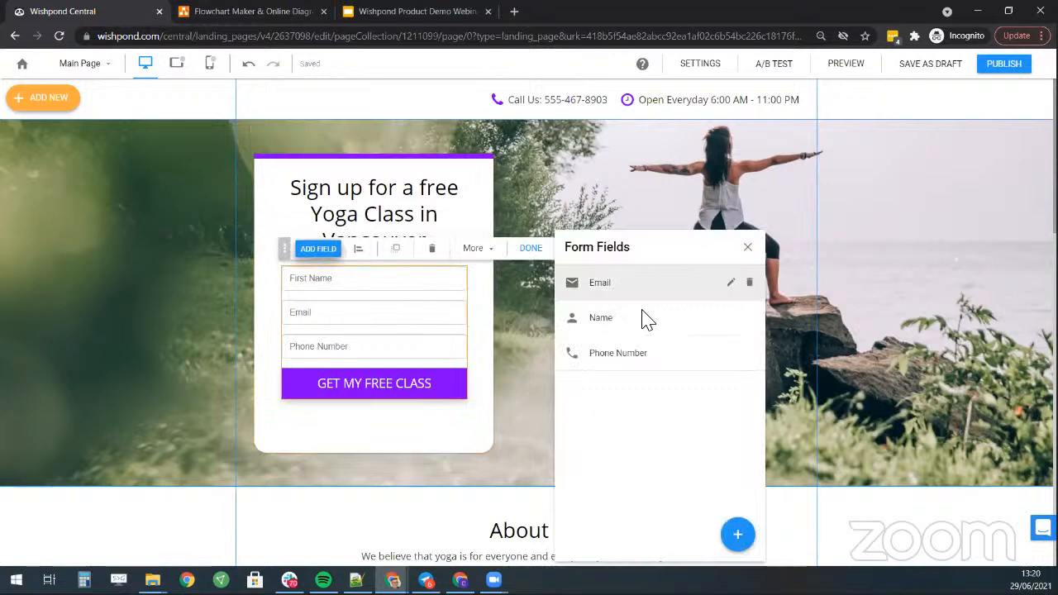
left_click(730, 319)
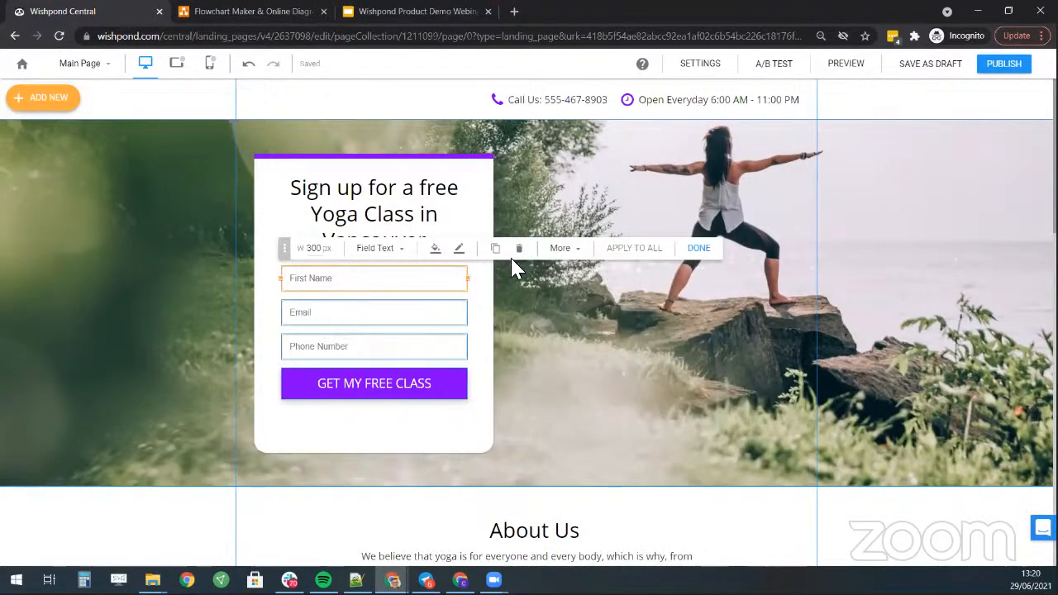
mouse_move(376, 252)
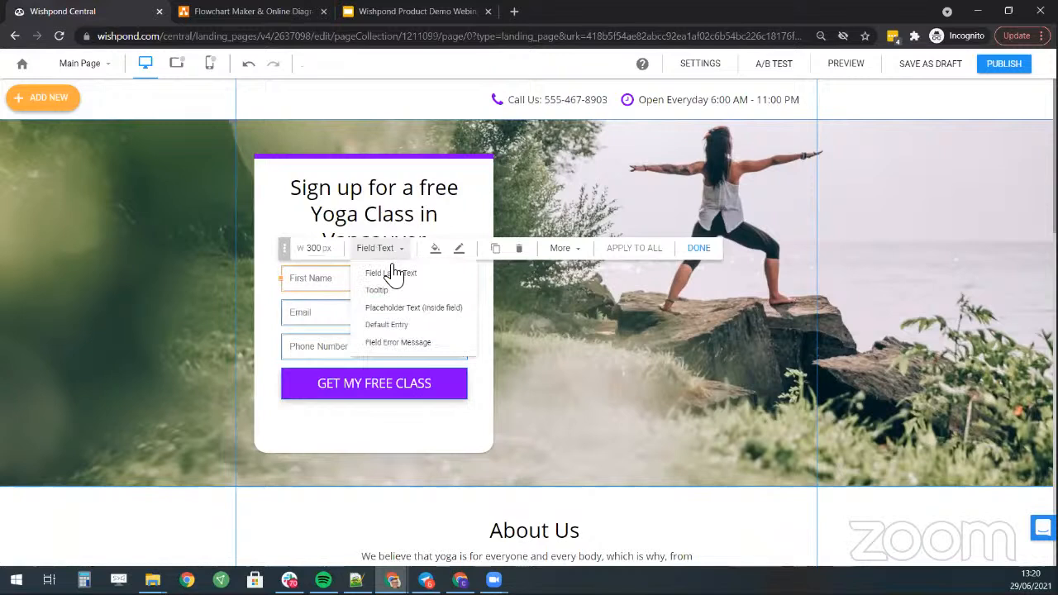
left_click(429, 311)
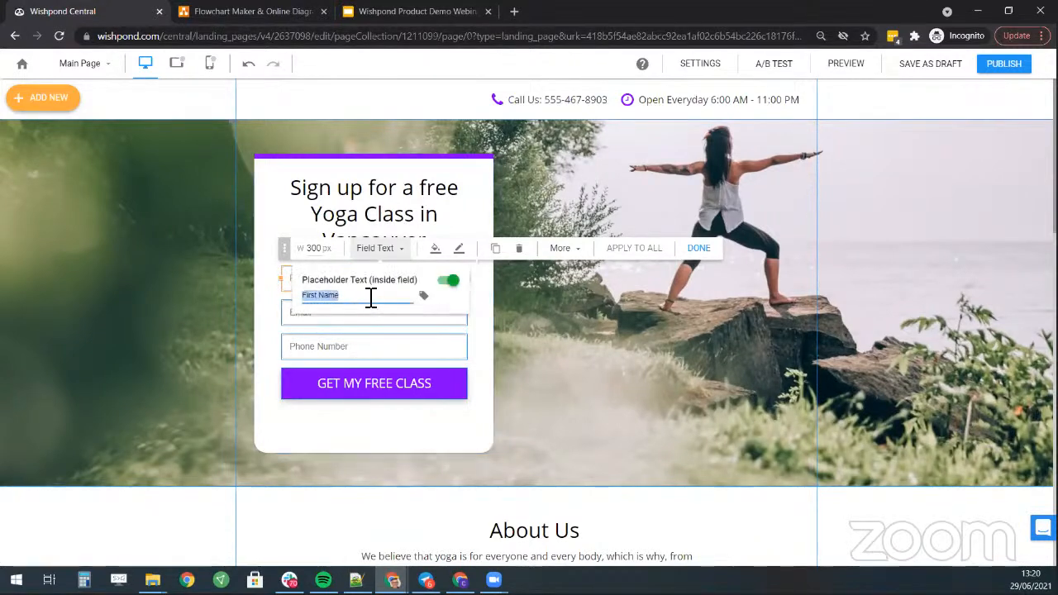
type("N")
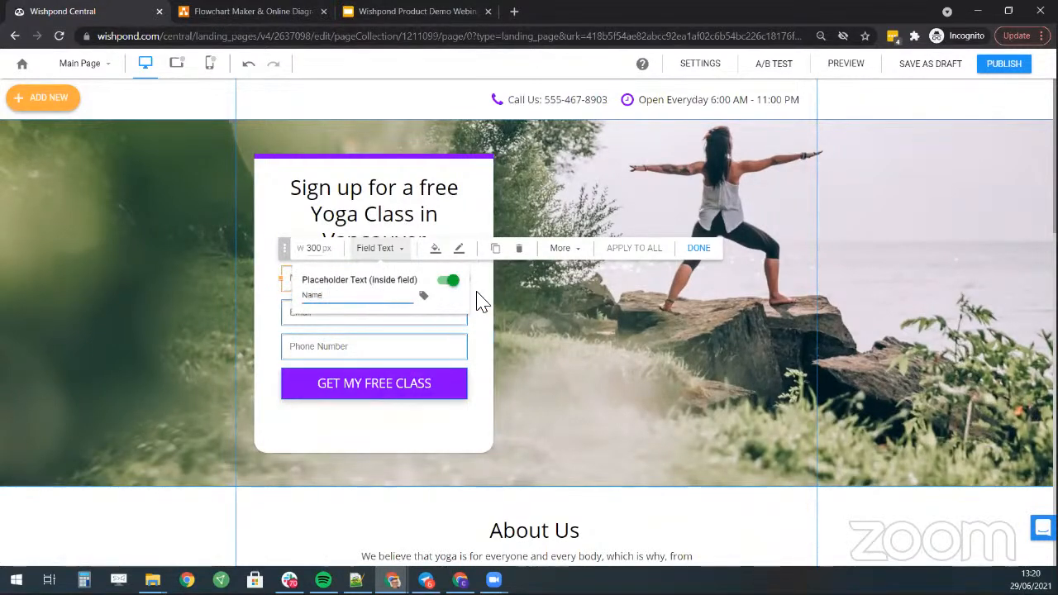
left_click(478, 293)
- Delete the Phone Number field, leaving only Name and Email
left_click(322, 307)
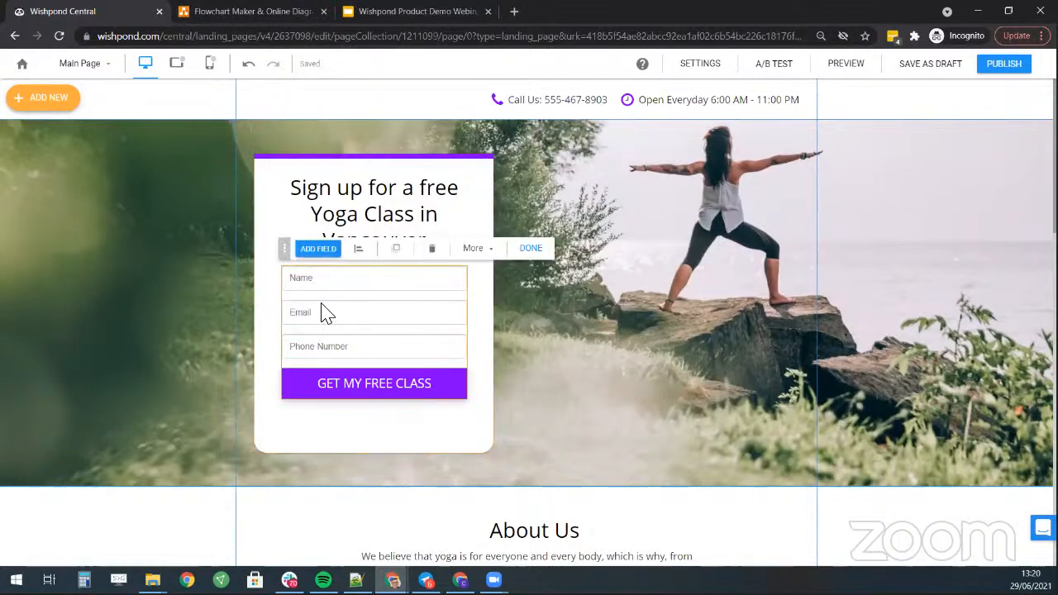
left_click(319, 248)
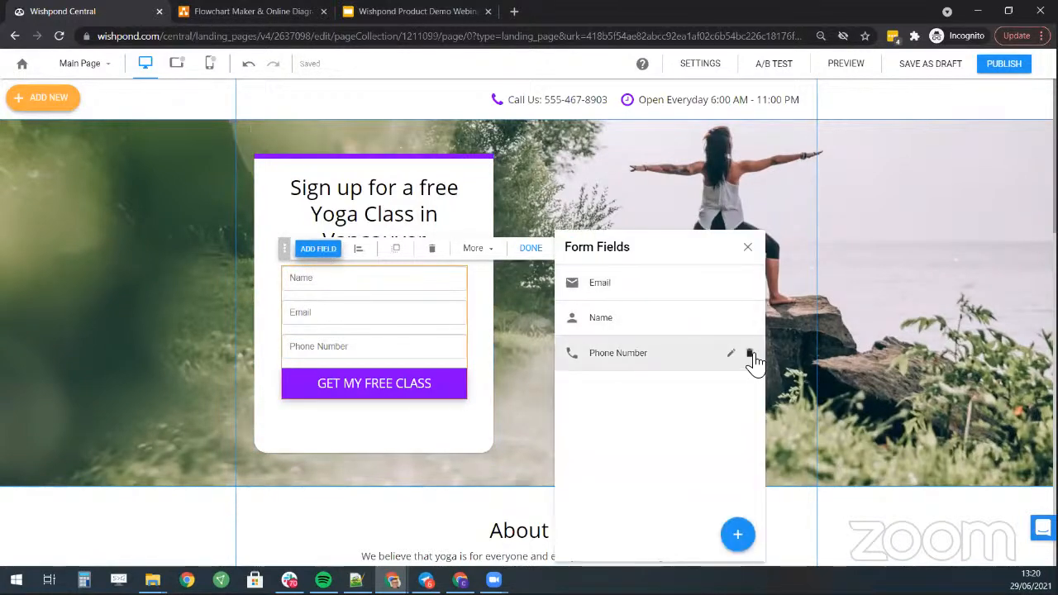
left_click(749, 355)
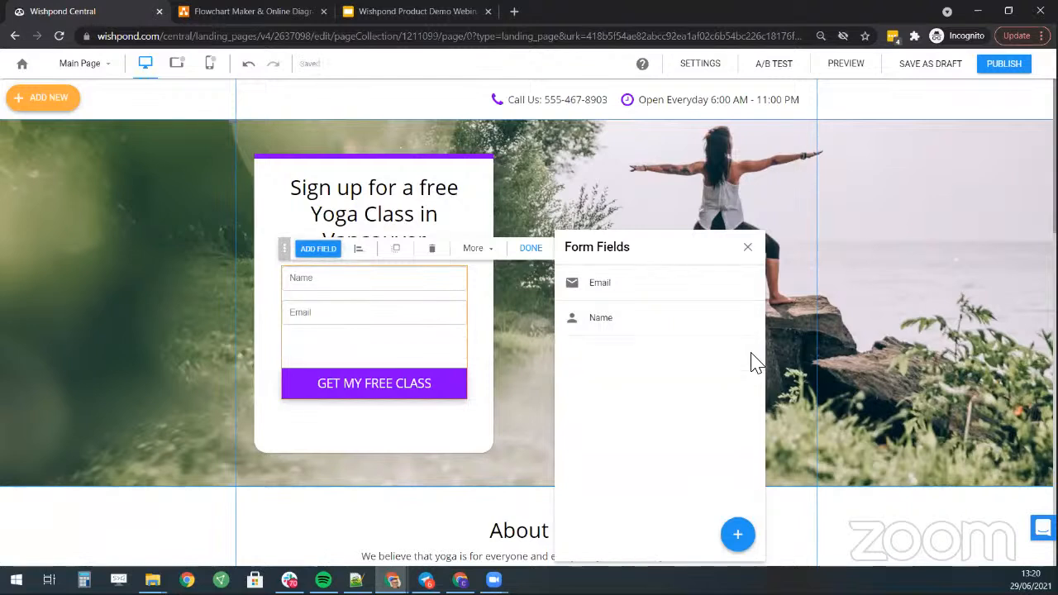
left_click(410, 414)
- Replace the map address San Francisco, CA with Vancouver in the Where we are located section
left_click(395, 391)
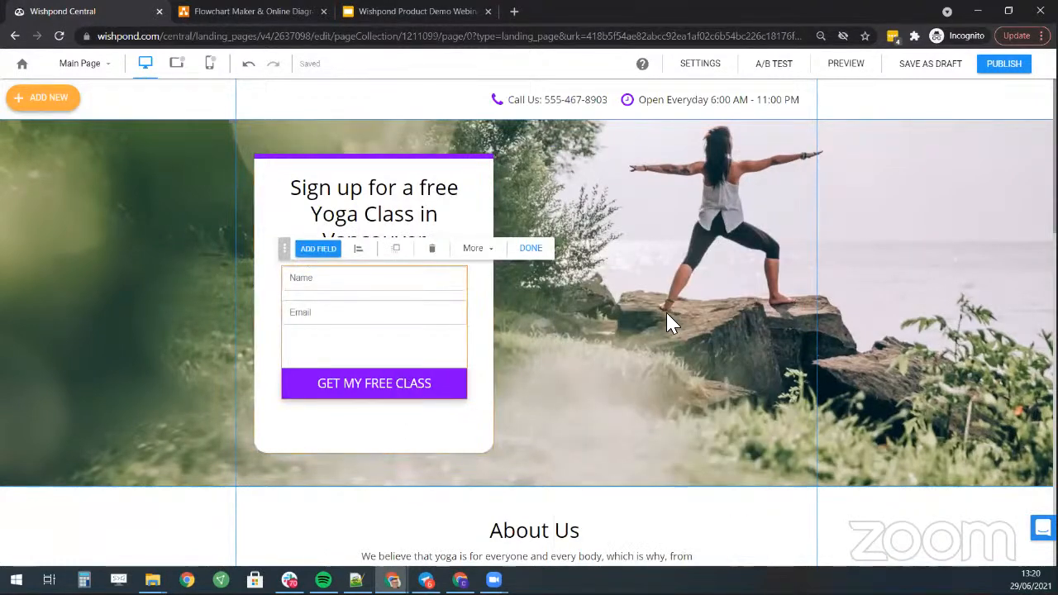
scroll(626, 418, "down", 3)
scroll(480, 474, "down", 8)
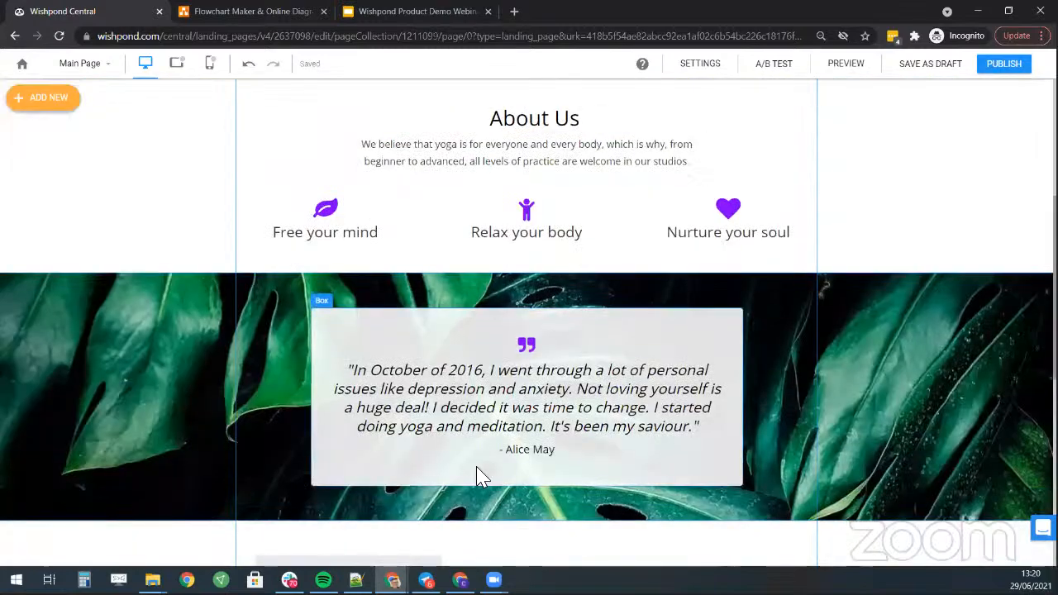
left_click(374, 391)
triple_click(439, 349)
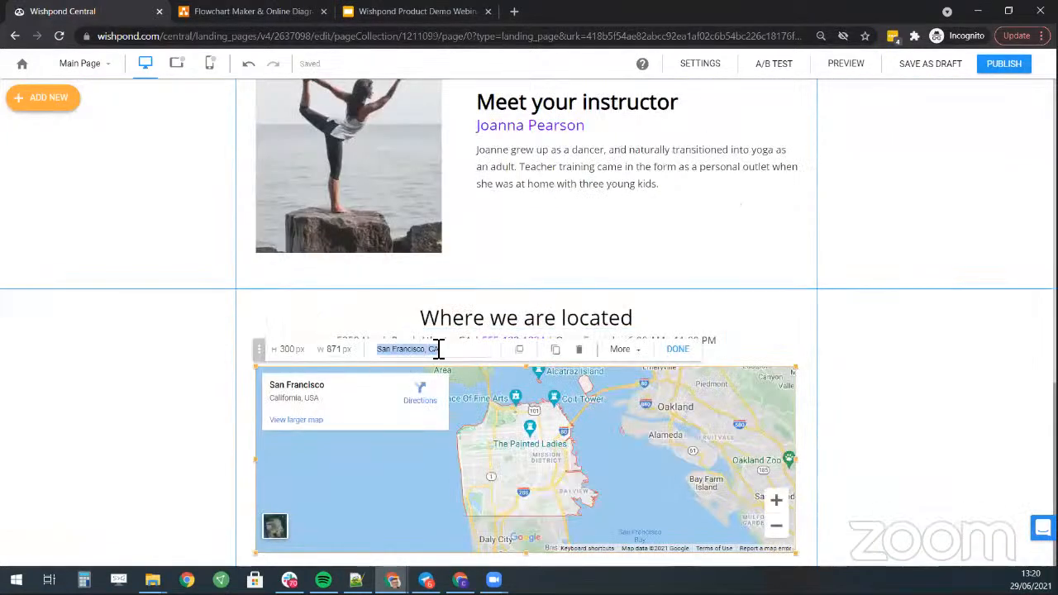
type("Vancouve")
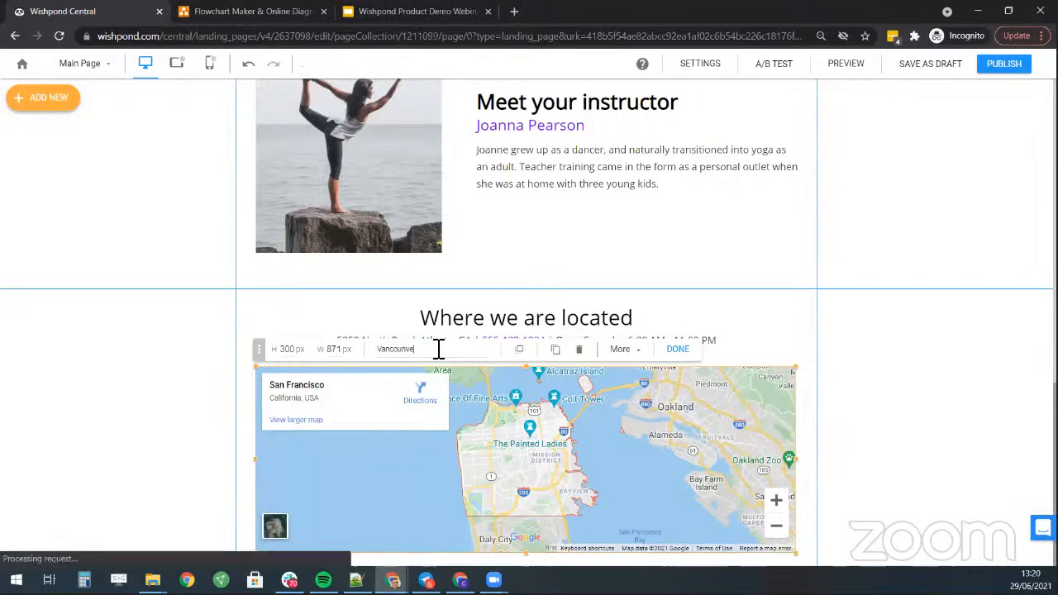
key("Return")
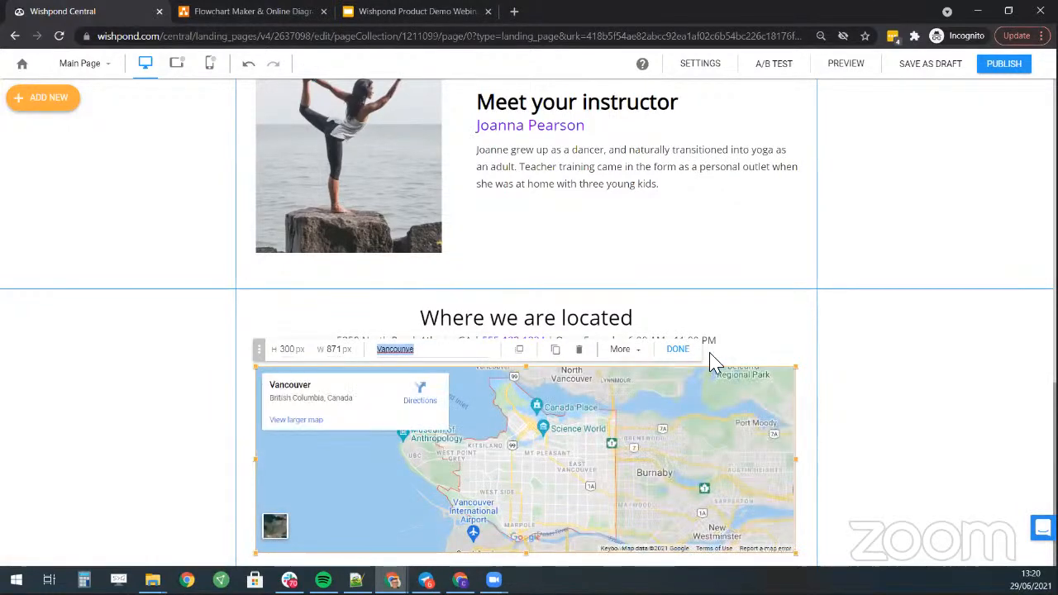
left_click(732, 307)
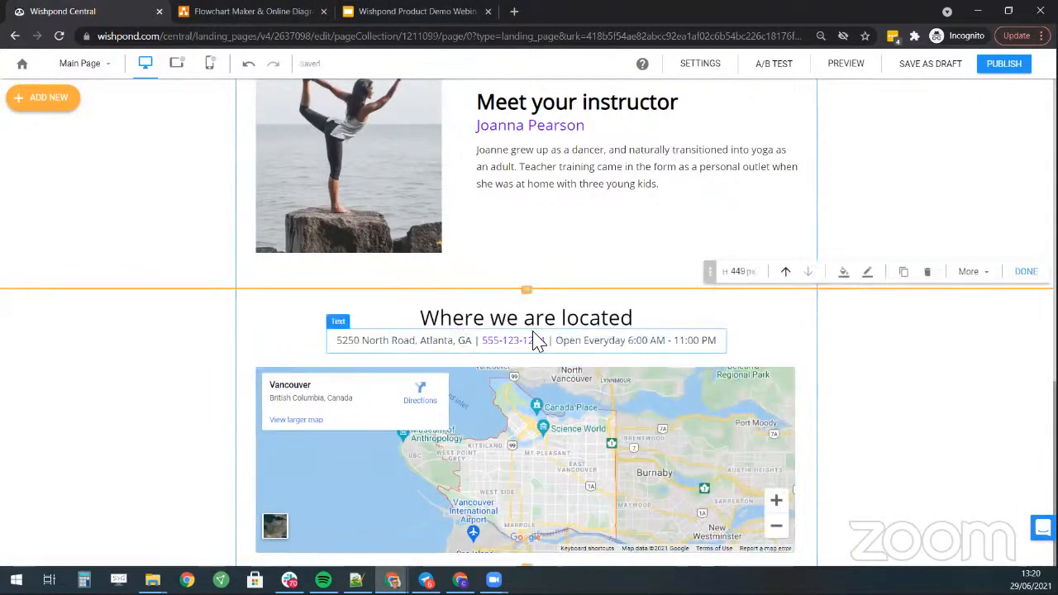
scroll(496, 331, "up", 2)
scroll(393, 263, "up", 10)
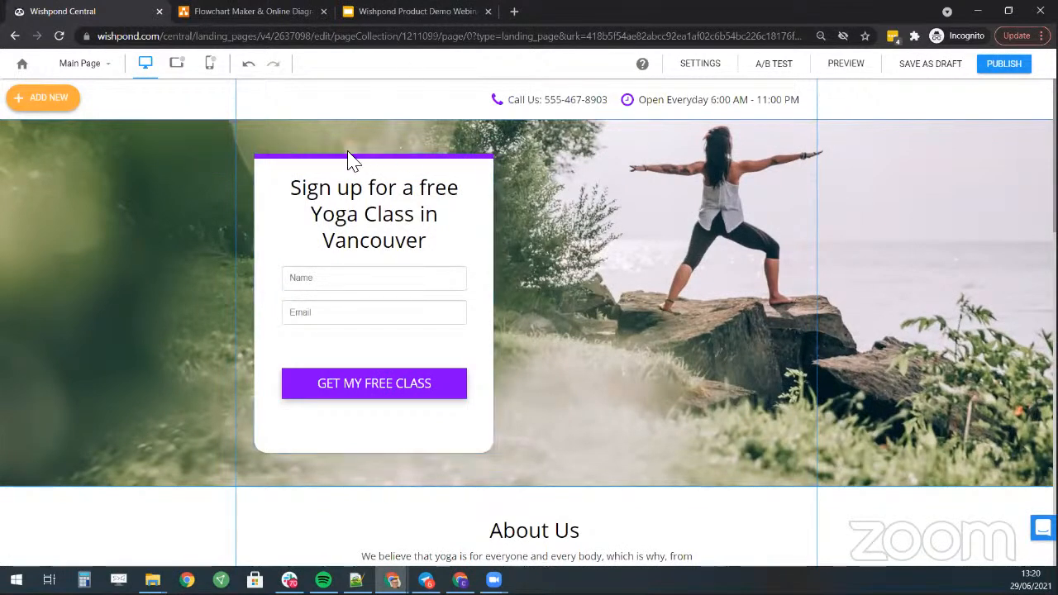
- Nudge the sign-up form slightly lower in the hero
left_click(371, 298)
mouse_move(371, 298)
left_mouse_down()
mouse_move(390, 298)
mouse_move(381, 295)
left_mouse_up()
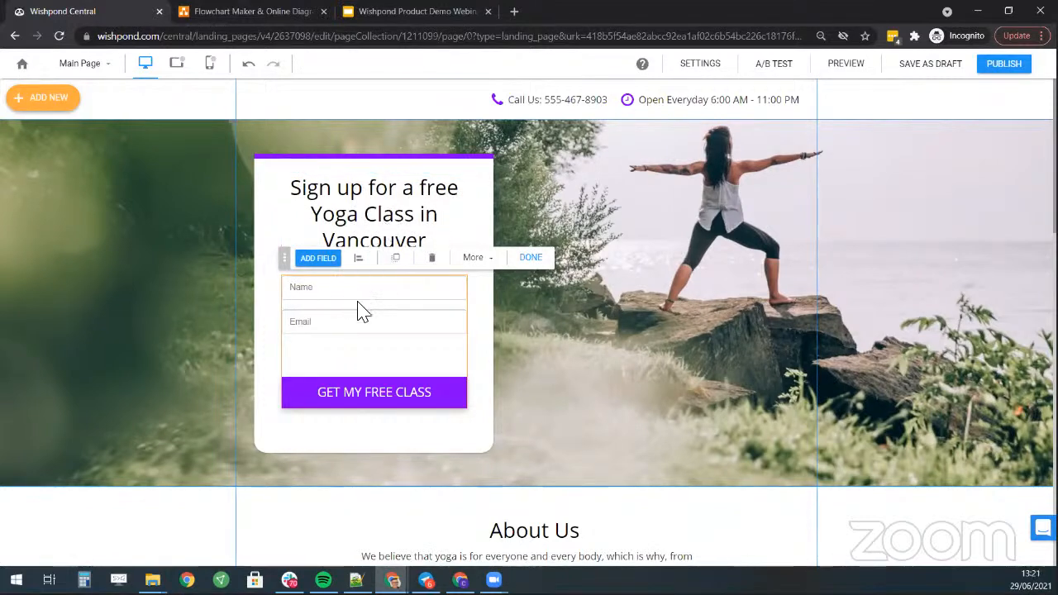
left_click(529, 259)
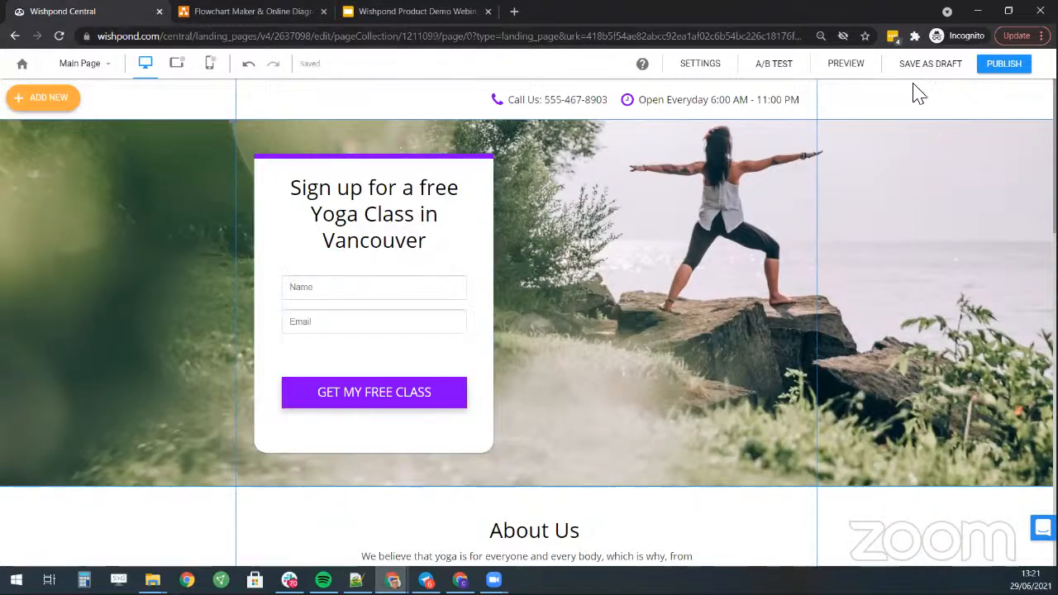
- Switch the editor from the Main Page to the funnel's Thank You Page
left_click(106, 66)
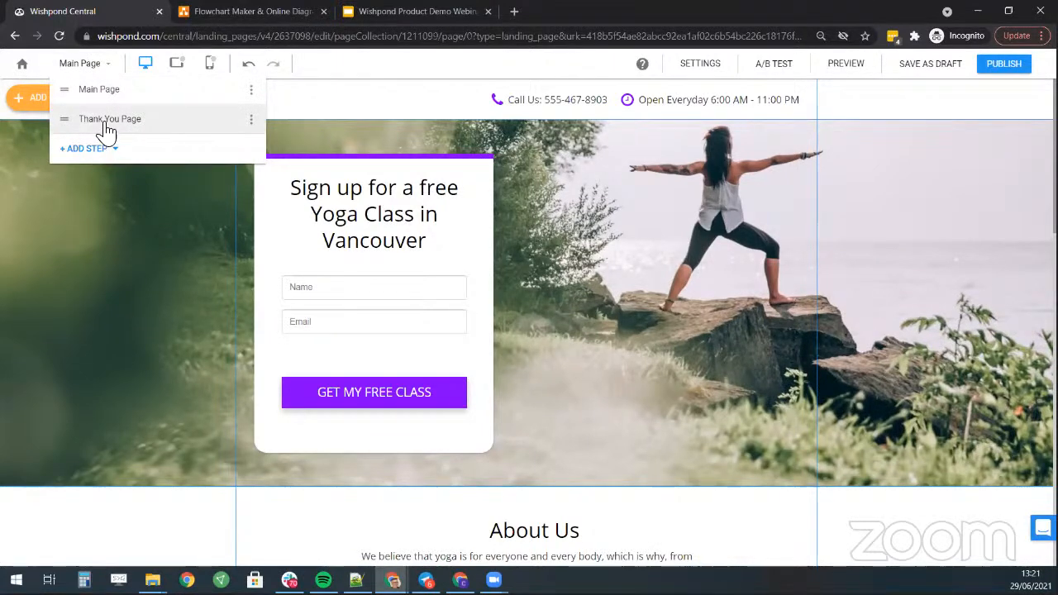
left_click(106, 124)
left_click(413, 10)
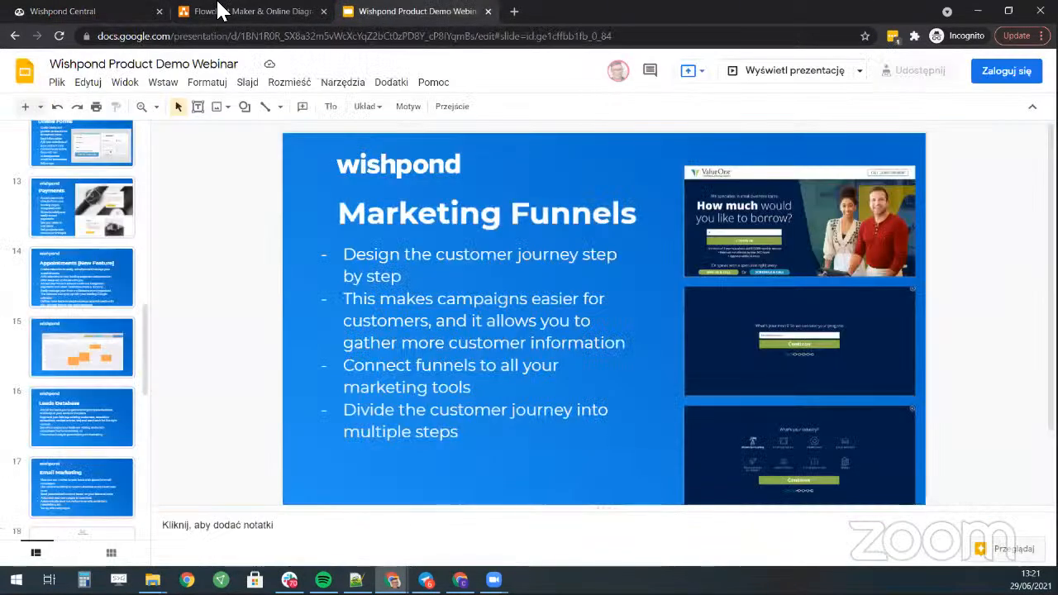
left_click(220, 10)
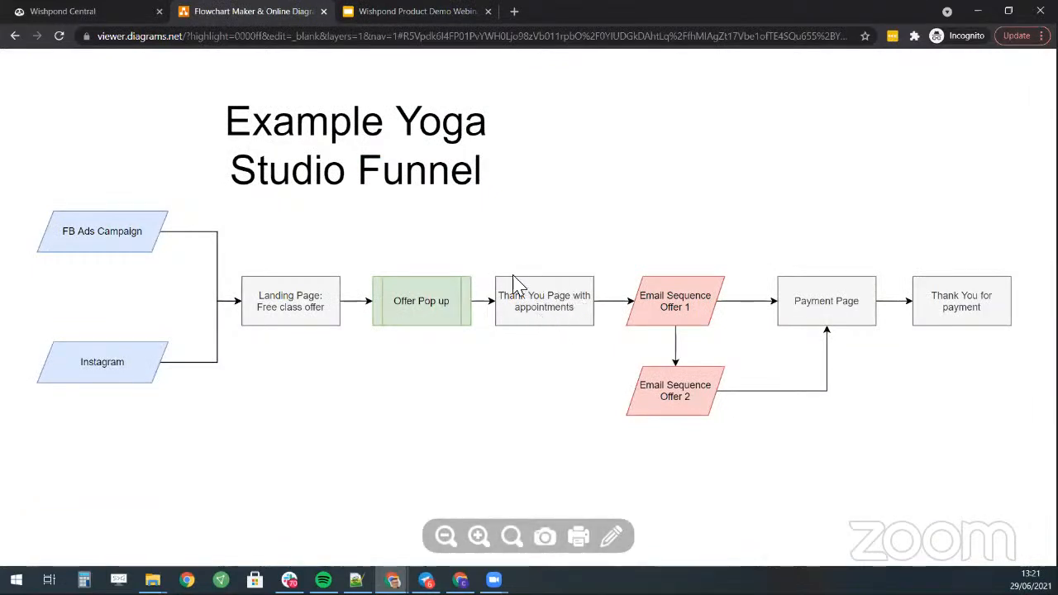
left_click(58, 14)
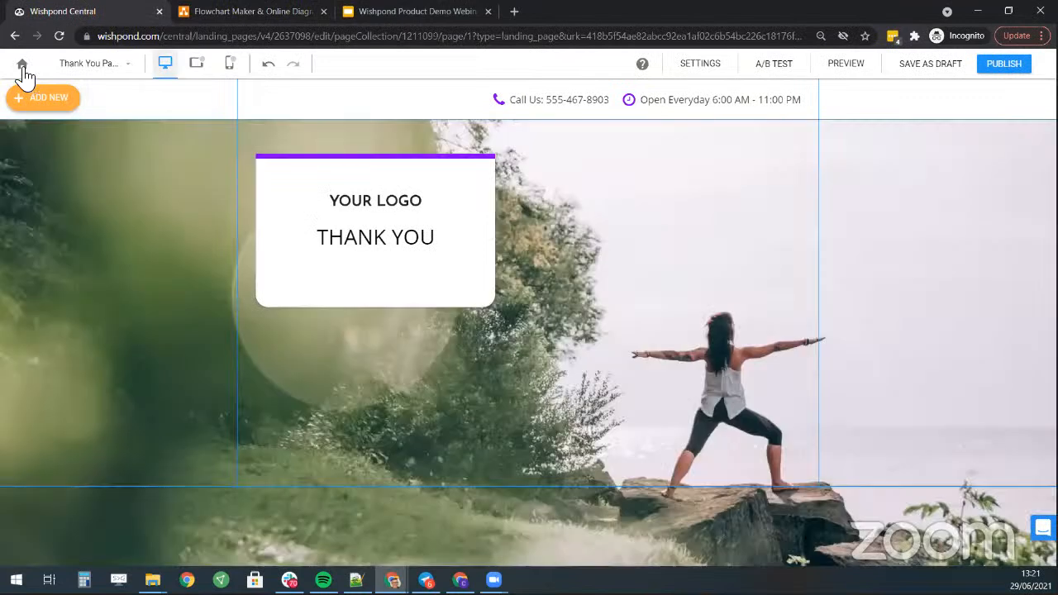
- Open the Wishpond dashboard in a new tab and view the Appointments list of three approved bookings
right_click(23, 66)
left_click(58, 79)
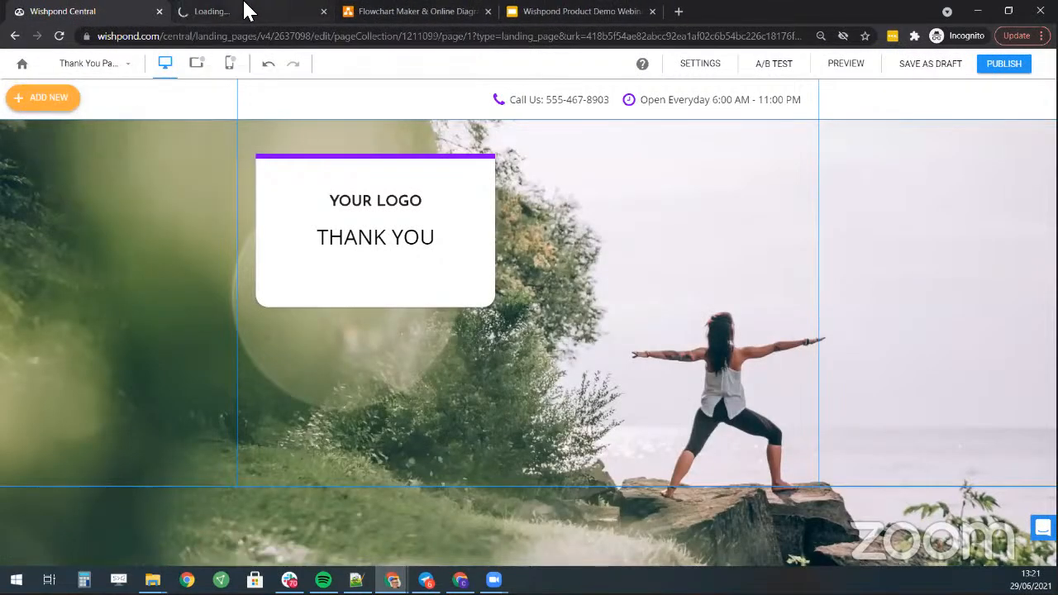
left_click(248, 11)
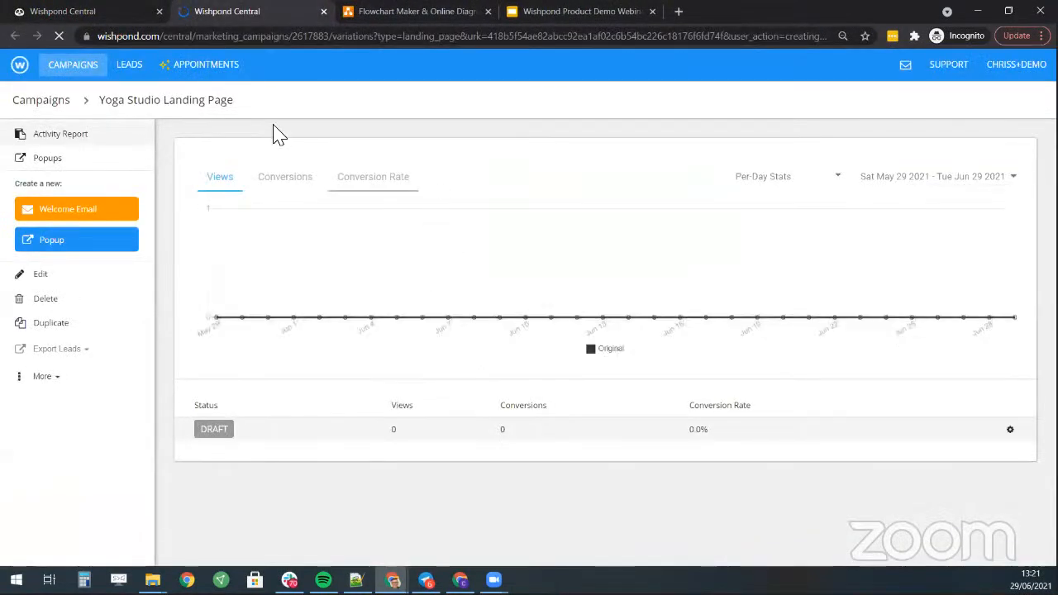
left_click(20, 103)
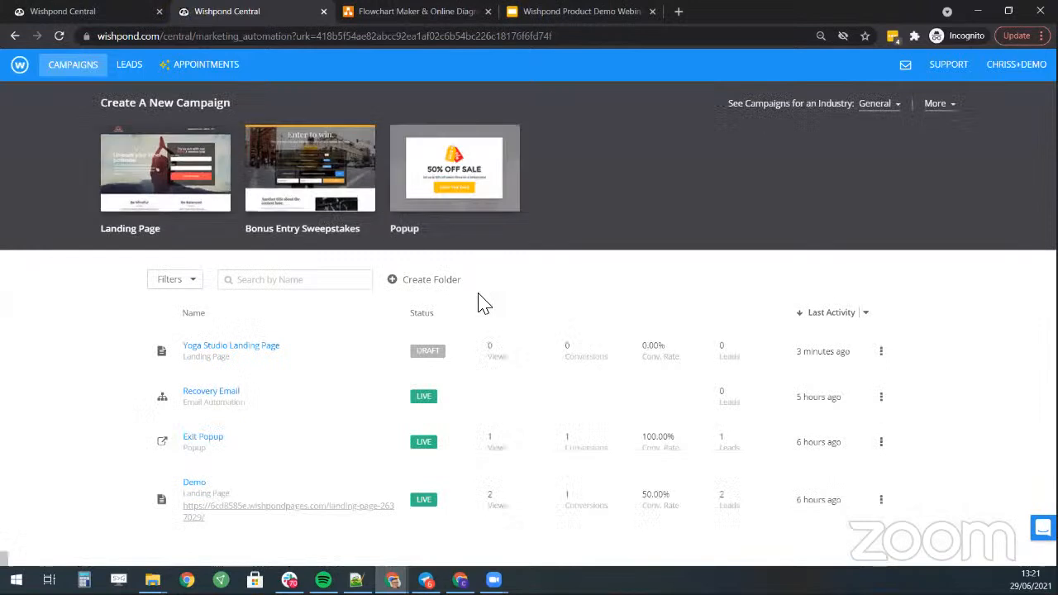
left_click(238, 72)
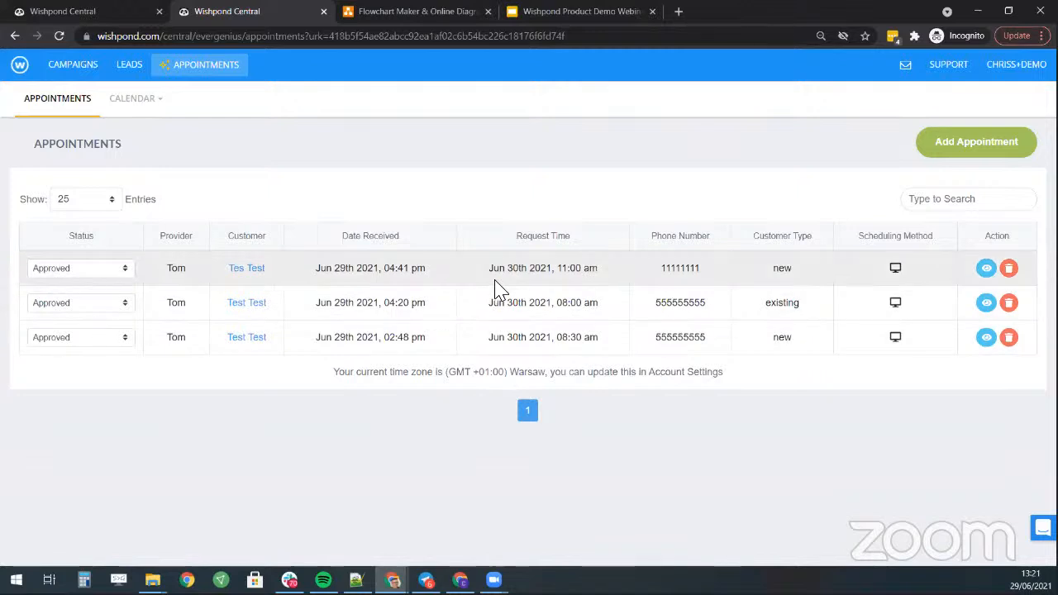
- Open the provider's booking calendar, generate its iframe embed code and copy it to the clipboard
left_click(148, 108)
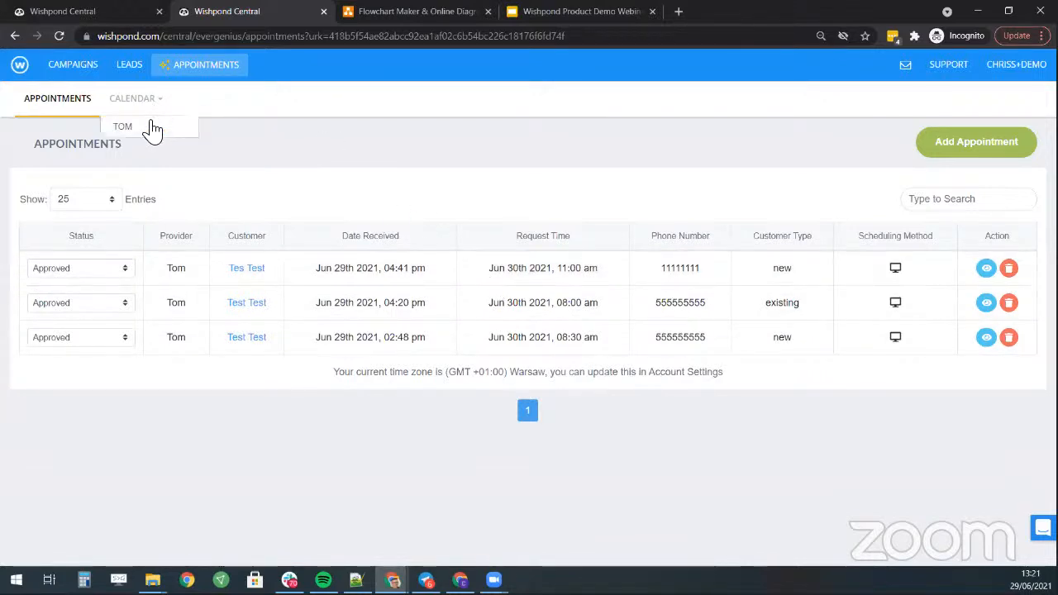
left_click(124, 127)
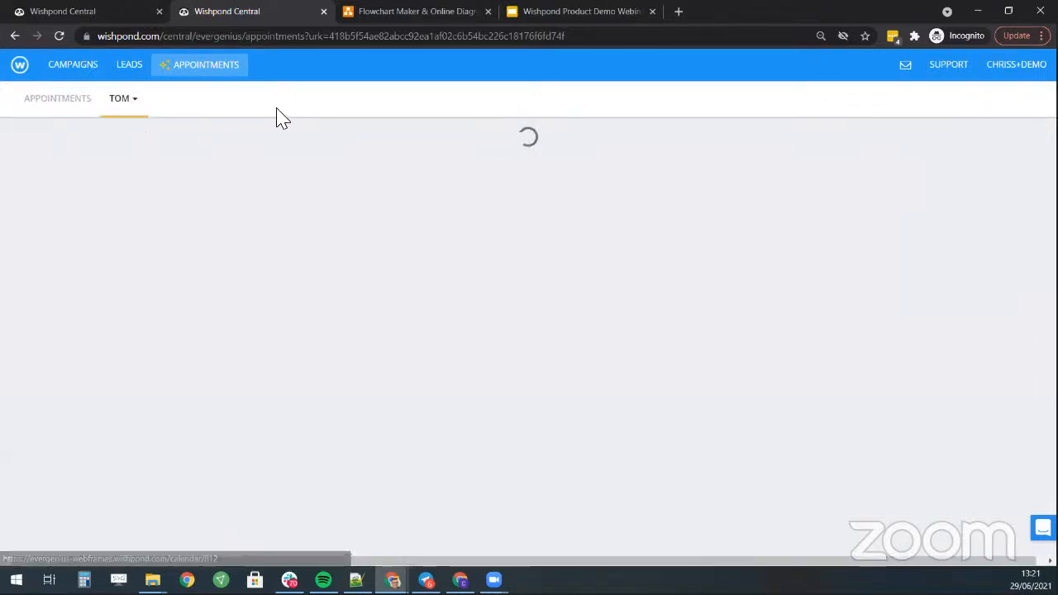
left_click(138, 102)
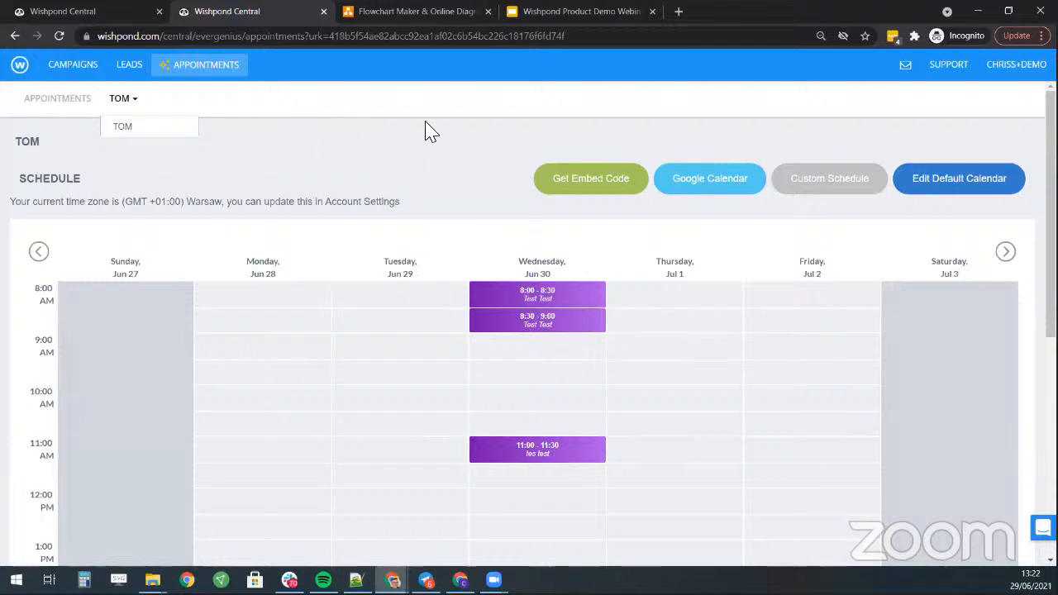
left_click(461, 139)
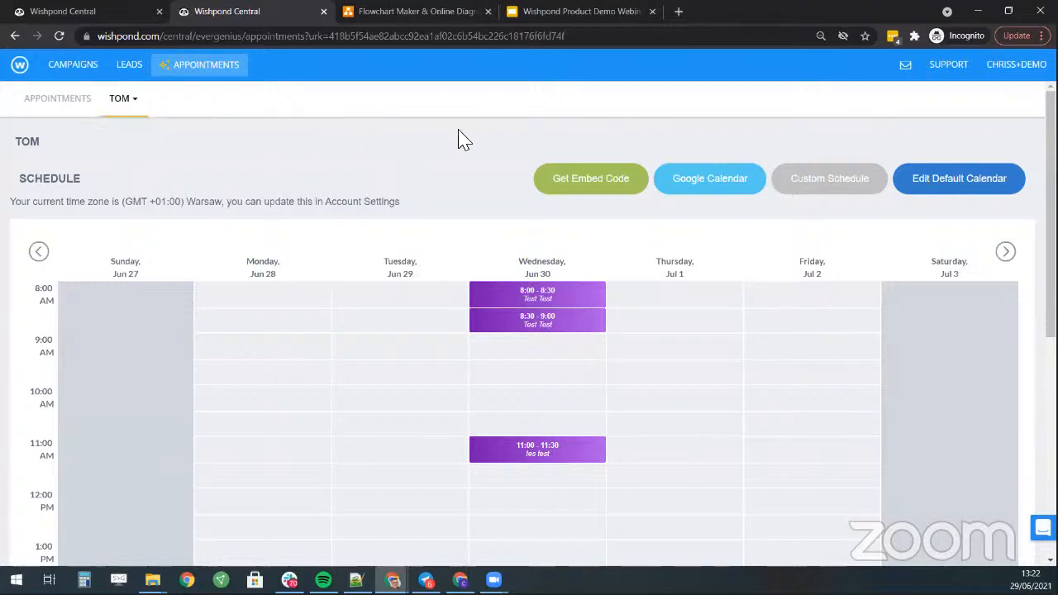
left_click(606, 183)
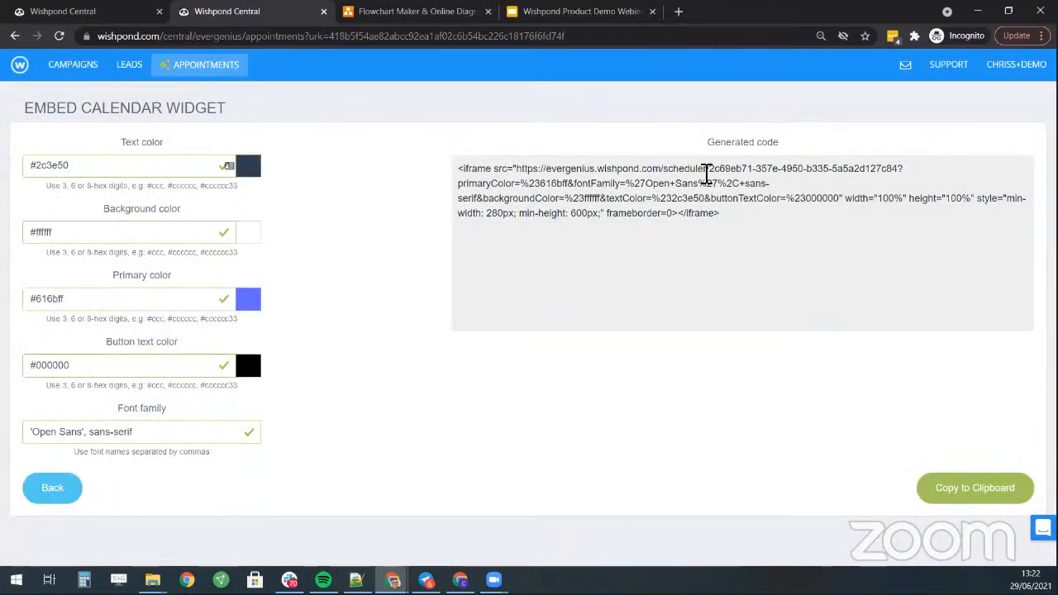
triple_click(706, 170)
right_click(639, 222)
left_click(688, 230)
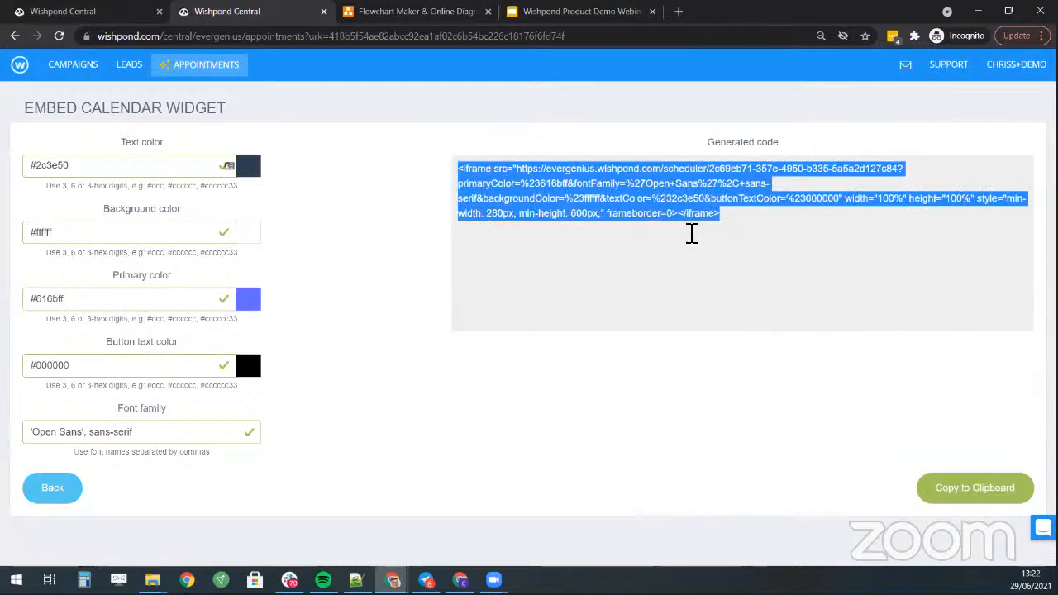
left_click(983, 494)
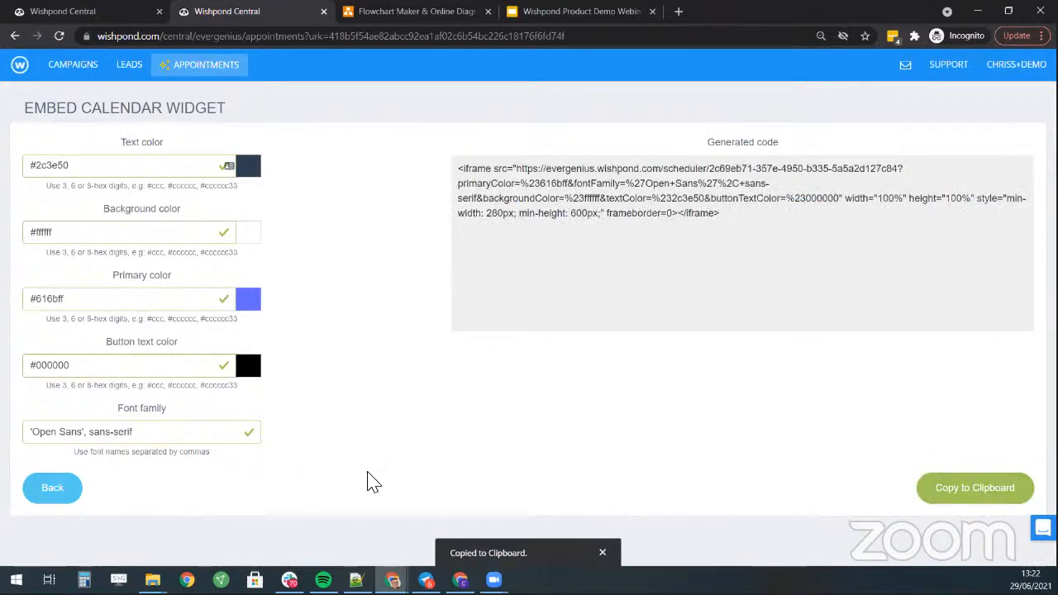
left_click(56, 489)
- Make the Thank You page's white card taller, to about 450 px
left_click(82, 15)
left_click(396, 303)
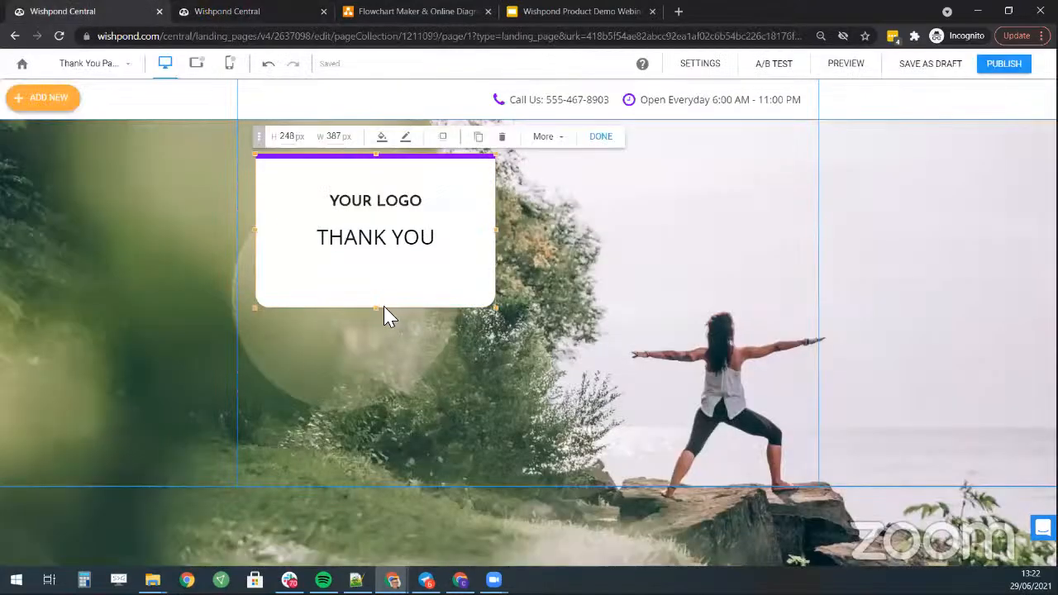
left_click_drag(376, 309, 374, 432)
- Delete the card's YOUR LOGO image and move the THANK YOU heading to the top
left_click(376, 214)
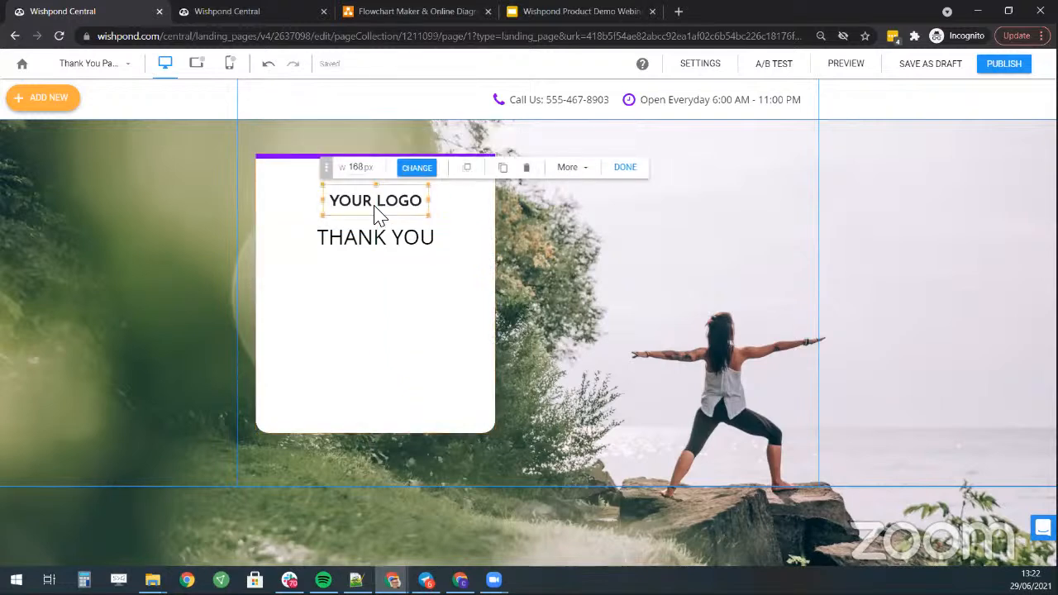
key("Delete")
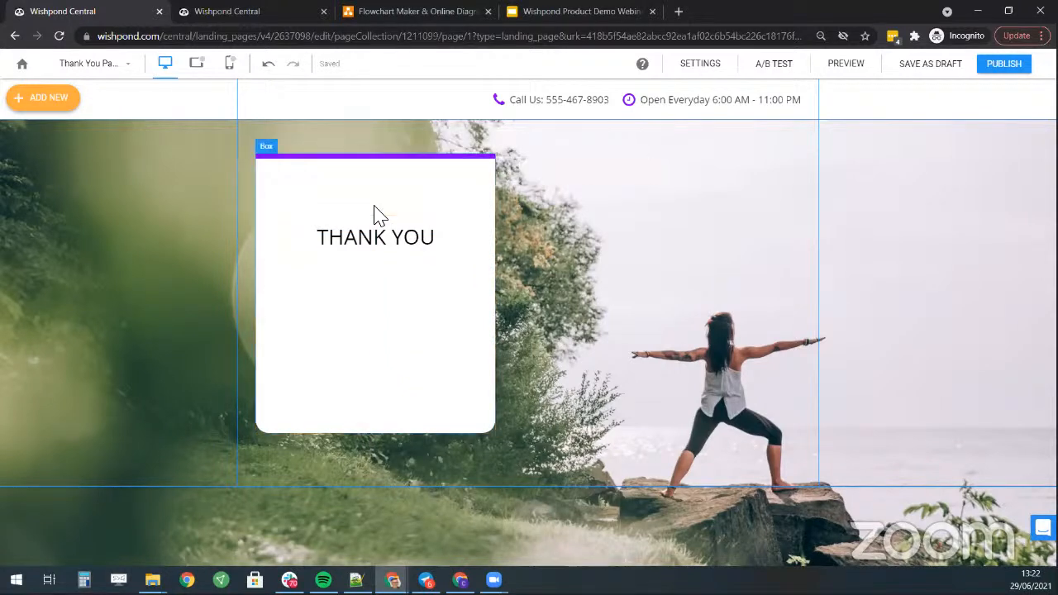
left_click(387, 248)
left_click_drag(387, 251, 385, 206)
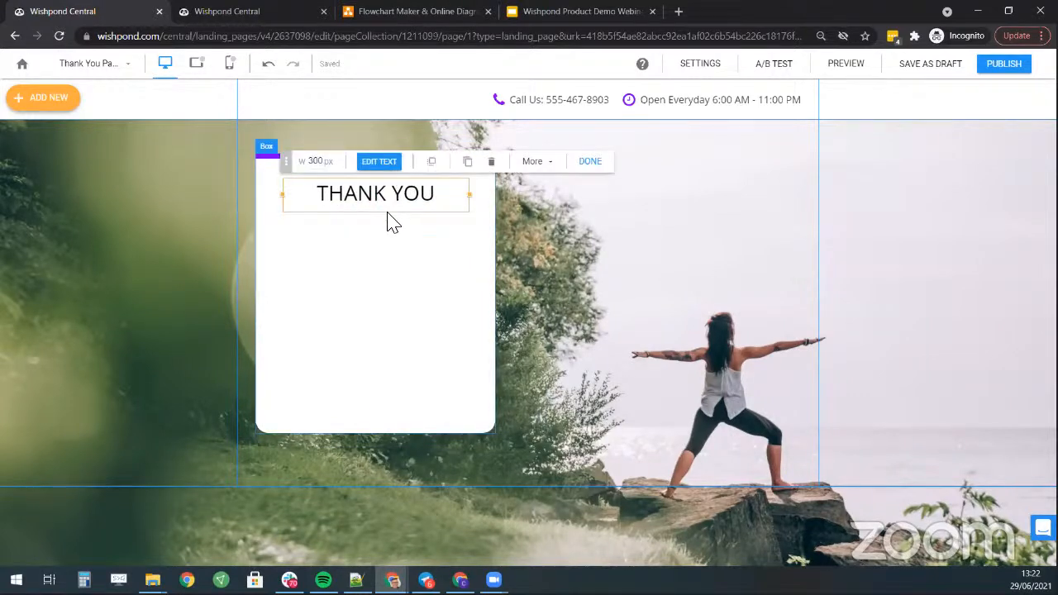
left_click(400, 163)
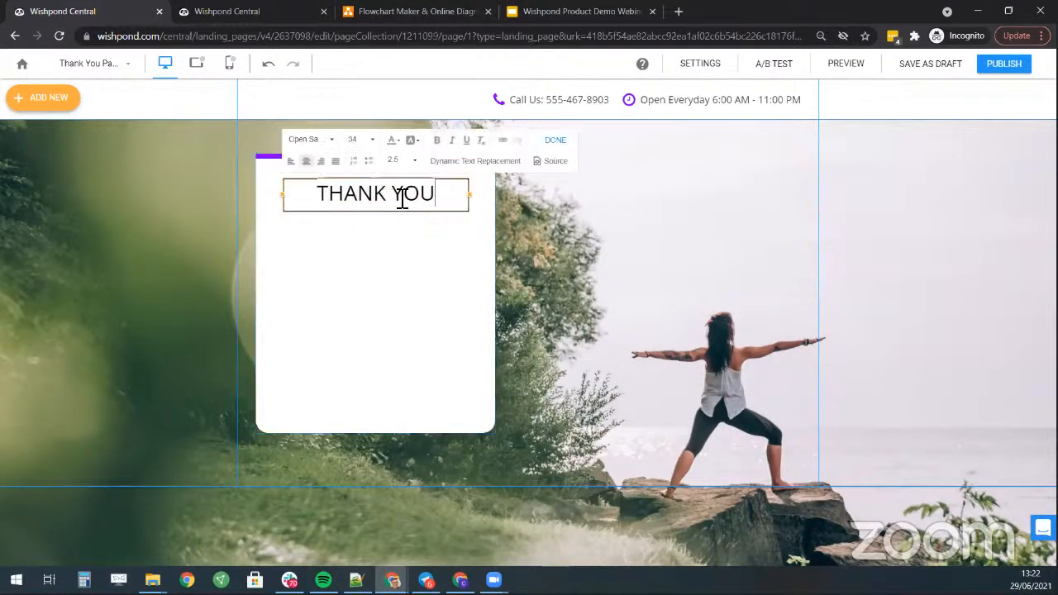
left_click(373, 276)
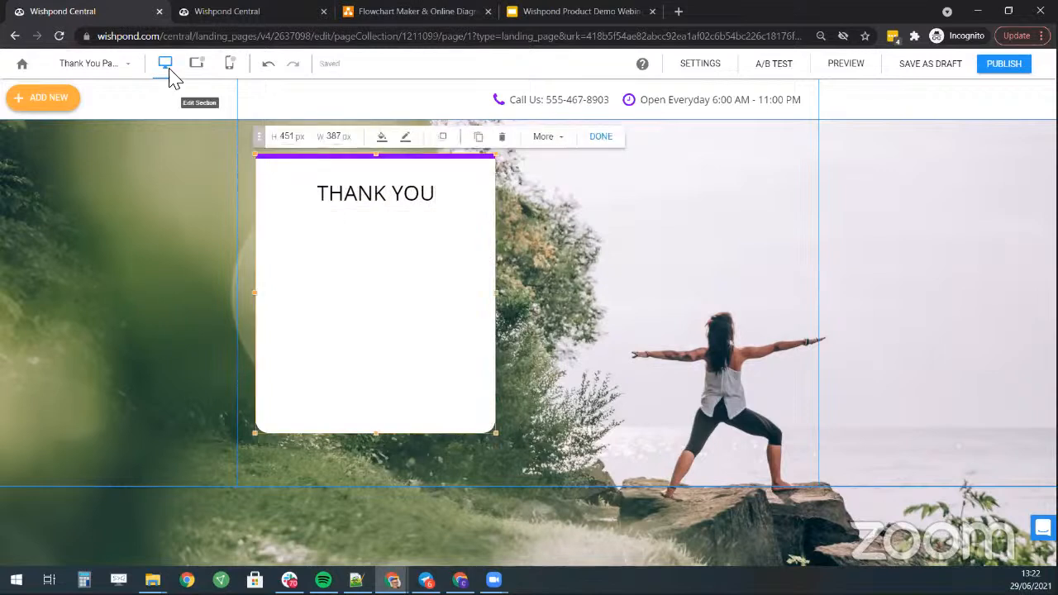
left_click(33, 97)
- Add an HTML element and replace its sample code with the booking calendar embed code
left_click(51, 427)
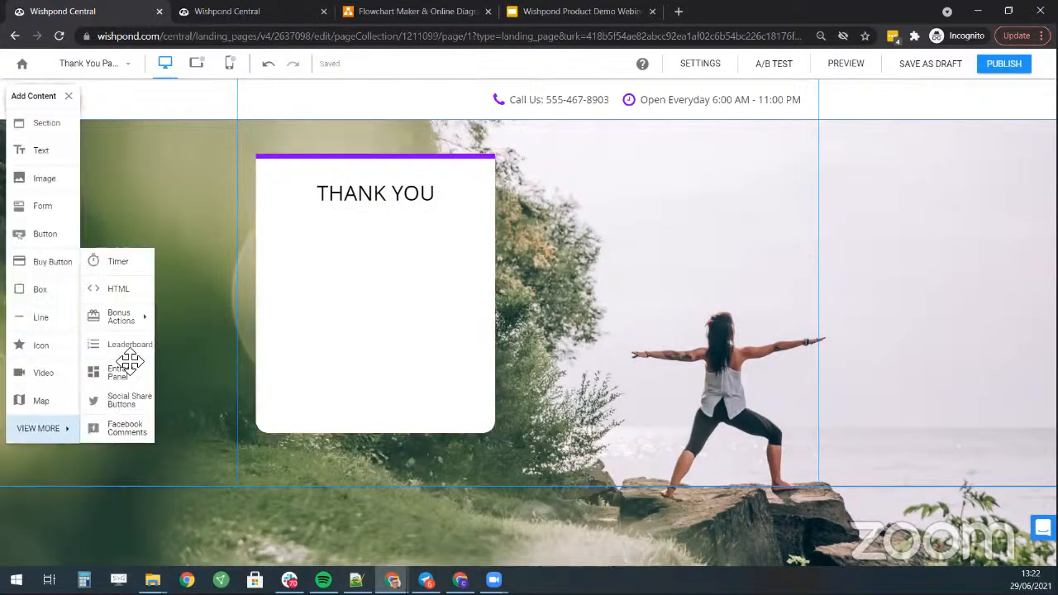
left_click(118, 289)
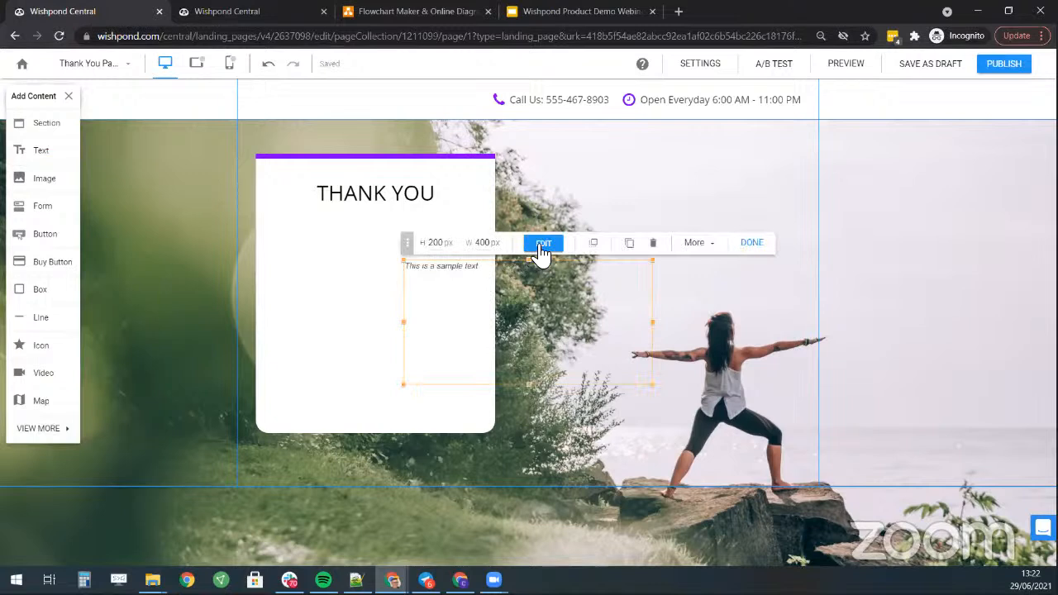
left_click(539, 246)
key("ctrl+a")
key("ctrl+v")
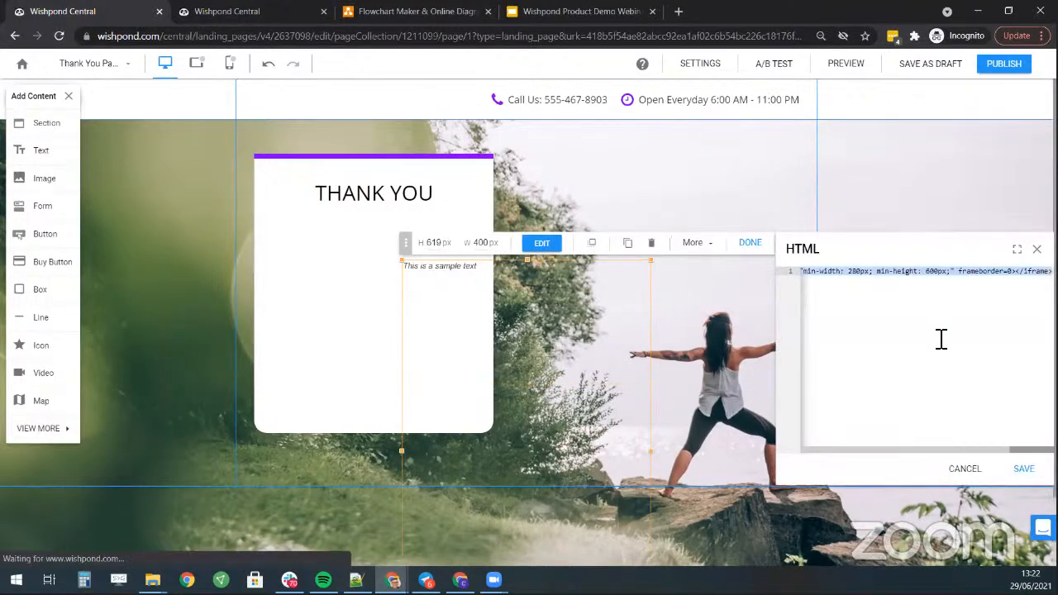
left_click(1023, 470)
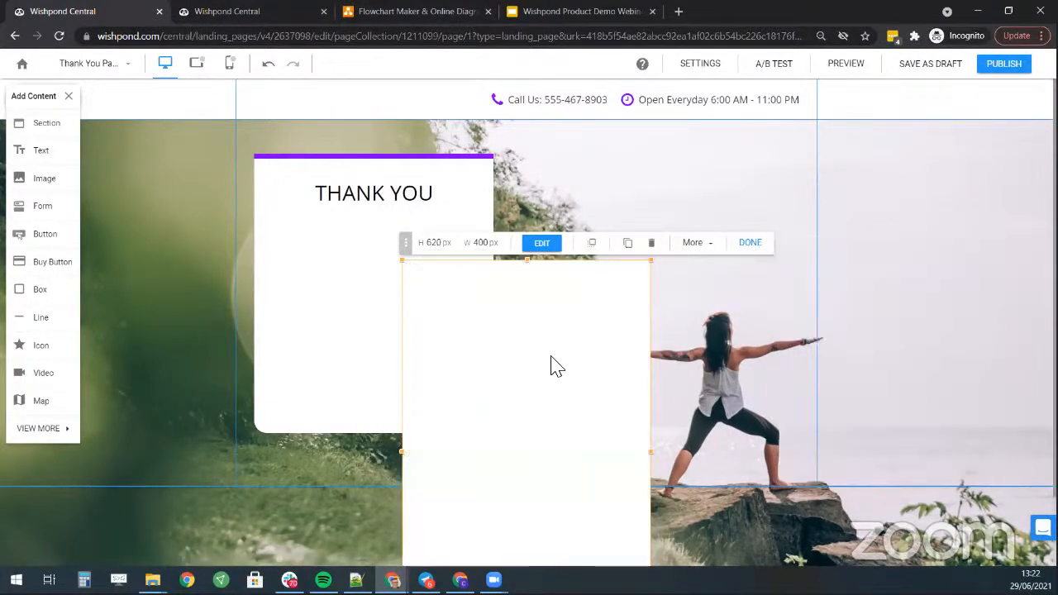
- Stretch the THANK YOU card to 605 px and place the calendar beside it
left_click(331, 309)
left_click_drag(374, 436, 374, 528)
left_click_drag(534, 465, 472, 515)
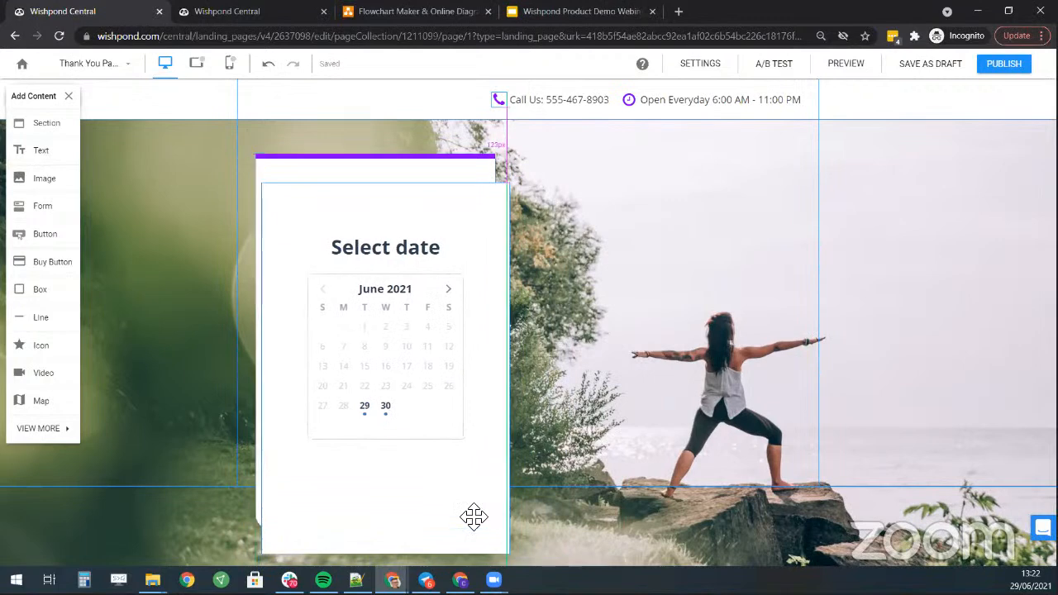
left_click_drag(496, 314, 772, 355)
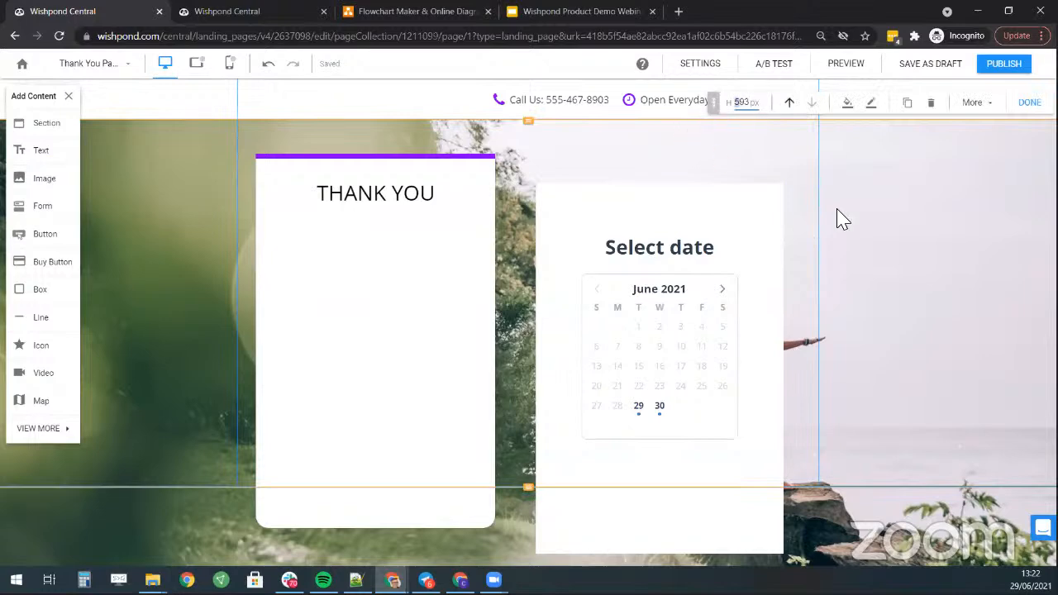
- Set the section height to 793 px and widen the THANK YOU card slightly
type("7")
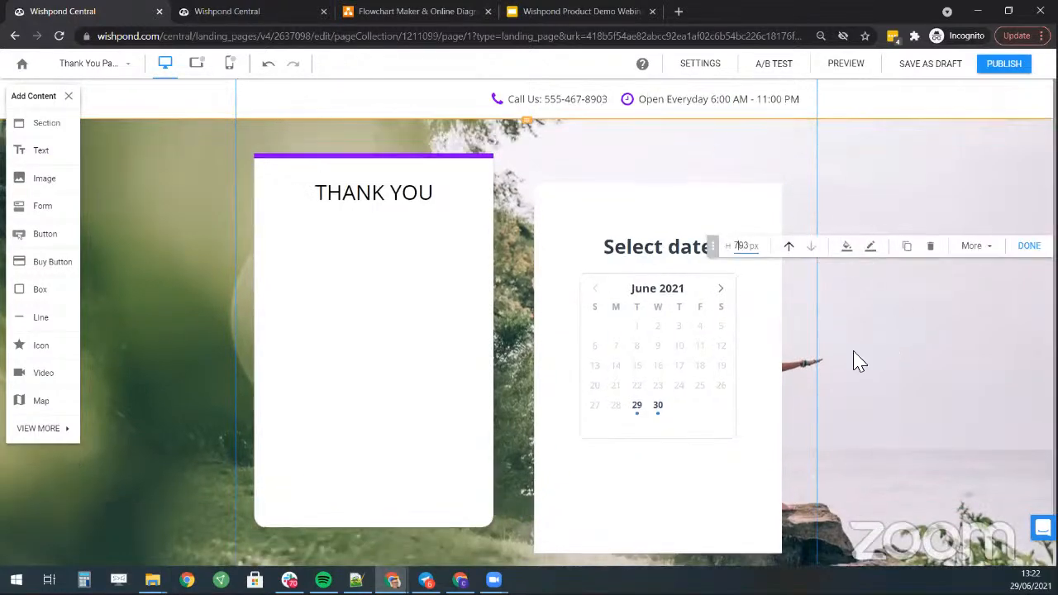
scroll(878, 340, "down", 1)
left_click(770, 363)
left_click(491, 260)
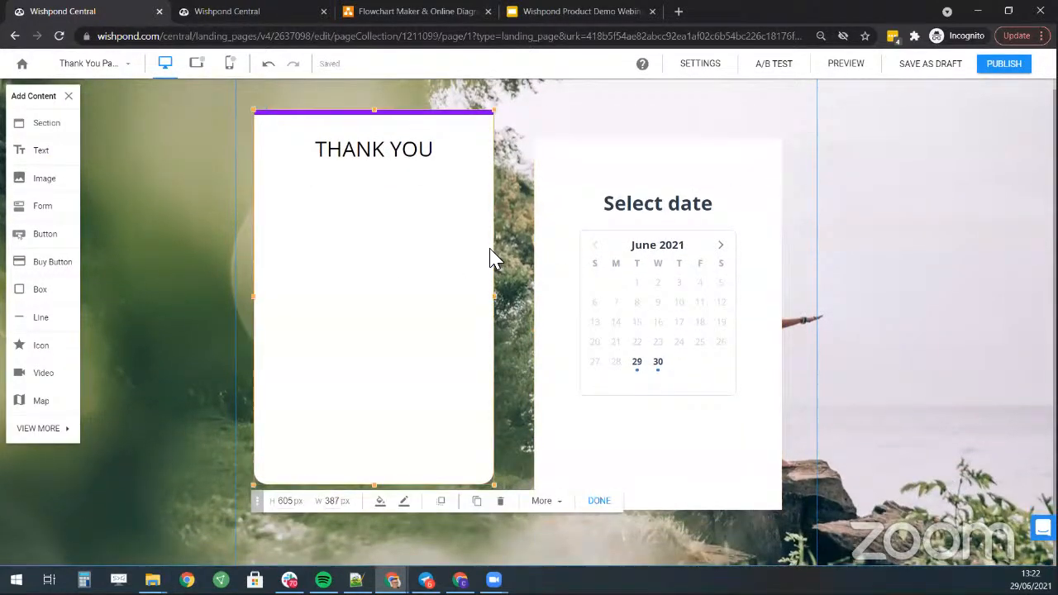
left_click_drag(499, 295, 512, 295)
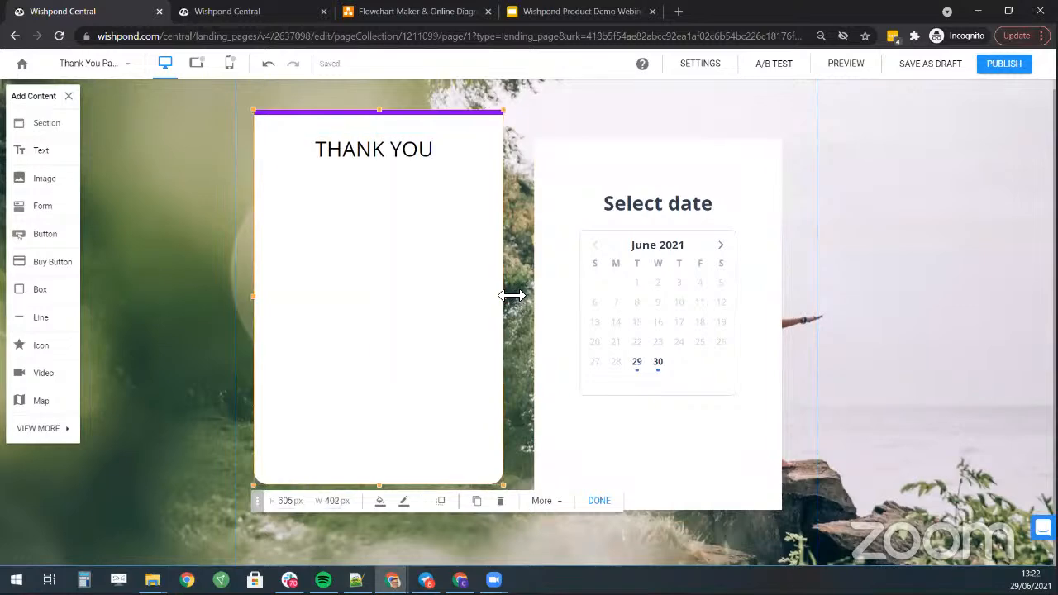
- Drag the Select date calendar into the THANK YOU card below its heading
left_click_drag(758, 274, 506, 296)
left_click(646, 270)
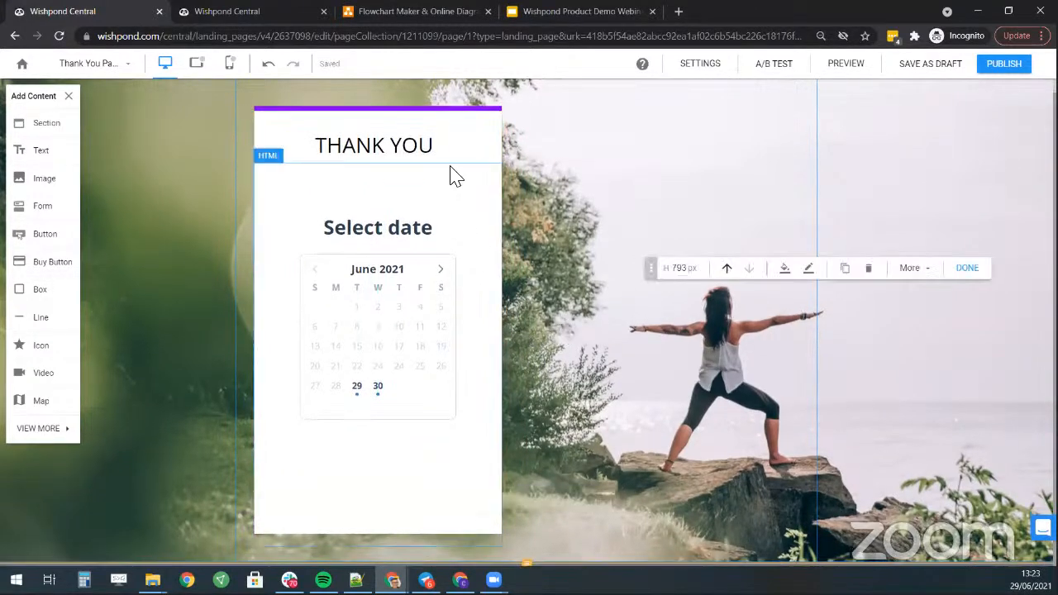
scroll(411, 401, "up", 1)
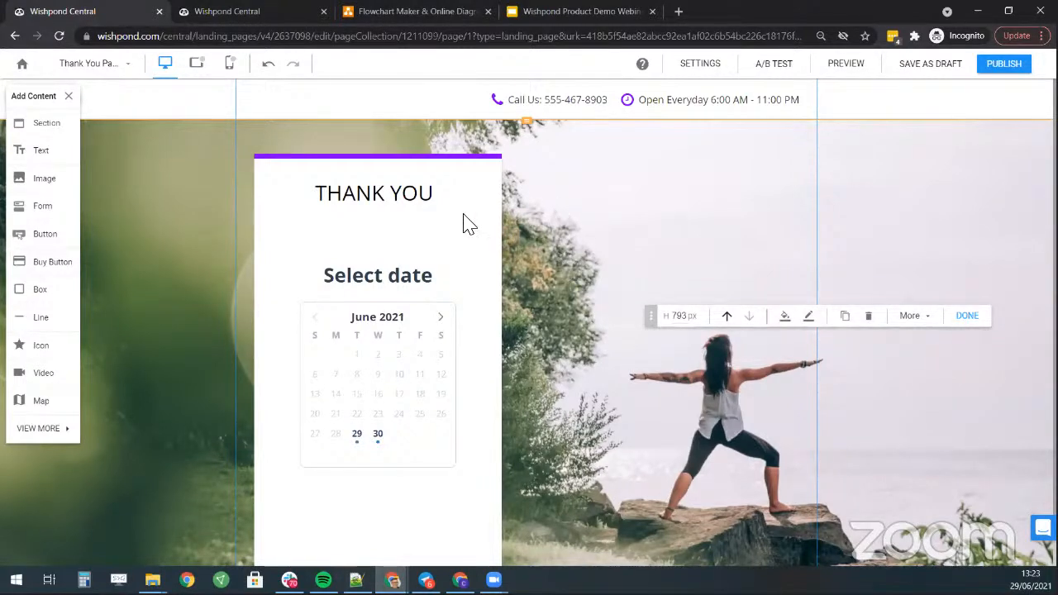
scroll(457, 157, "down", 1)
scroll(456, 157, "down", 1)
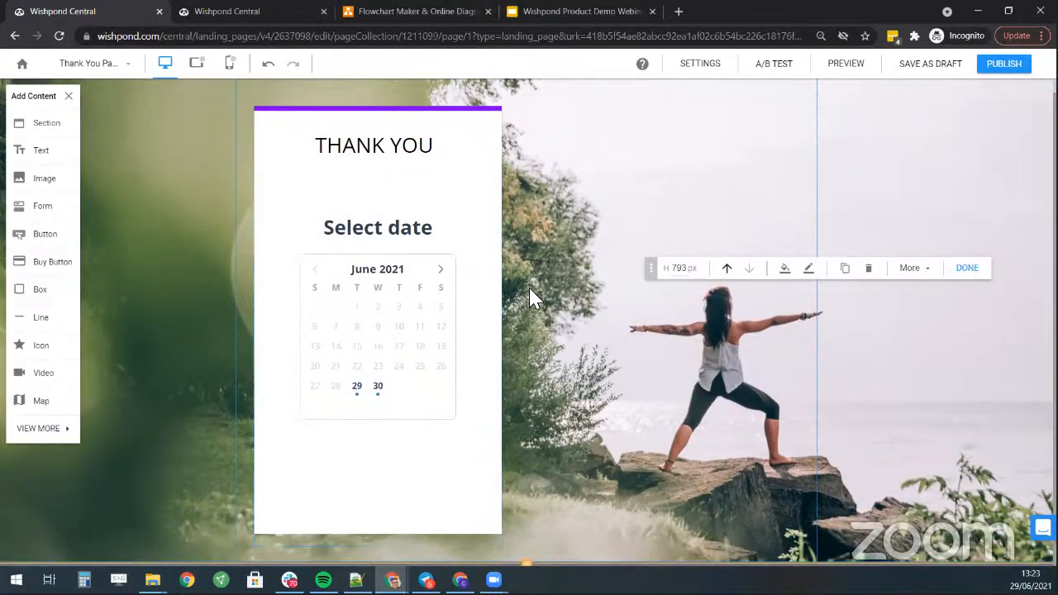
scroll(531, 295, "up", 1)
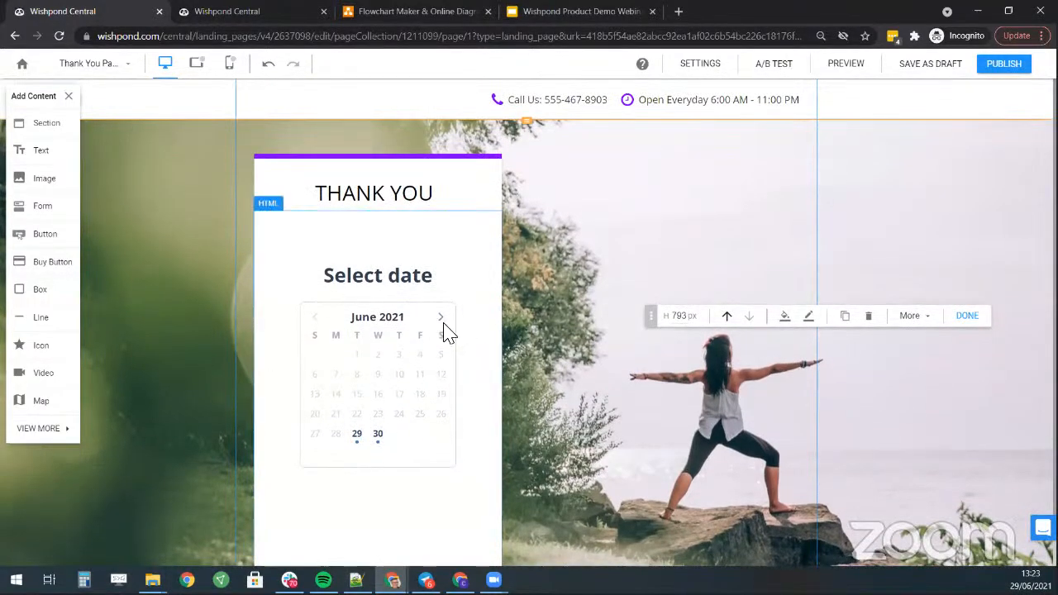
- Change the heading to 'THANK YOU FOR' without the comma, followed by a line break
left_click(967, 318)
left_click(357, 190)
left_click(362, 191)
type(",")
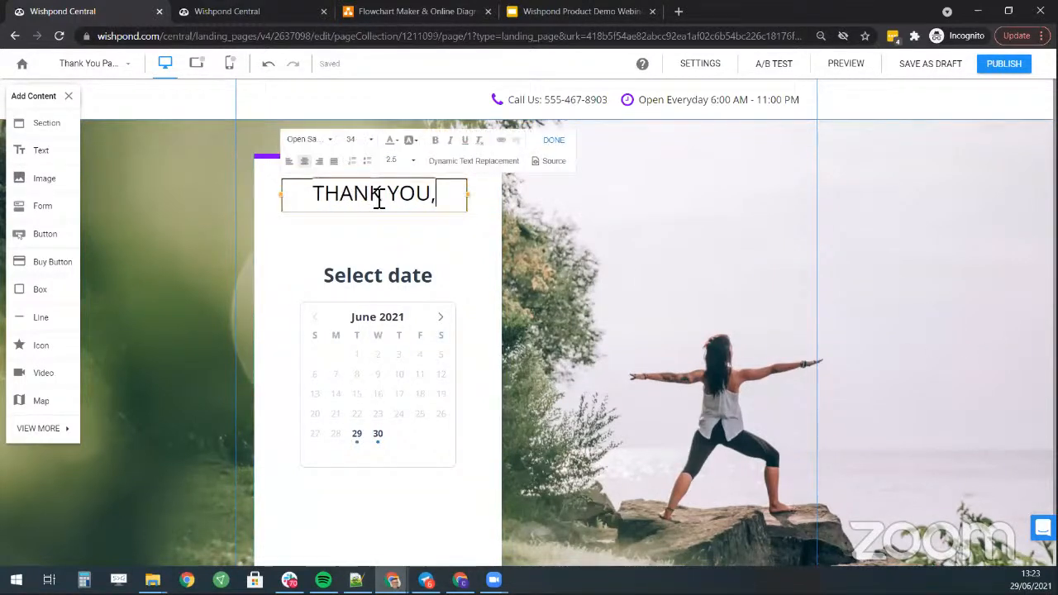
key("BackSpace")
type("FOR")
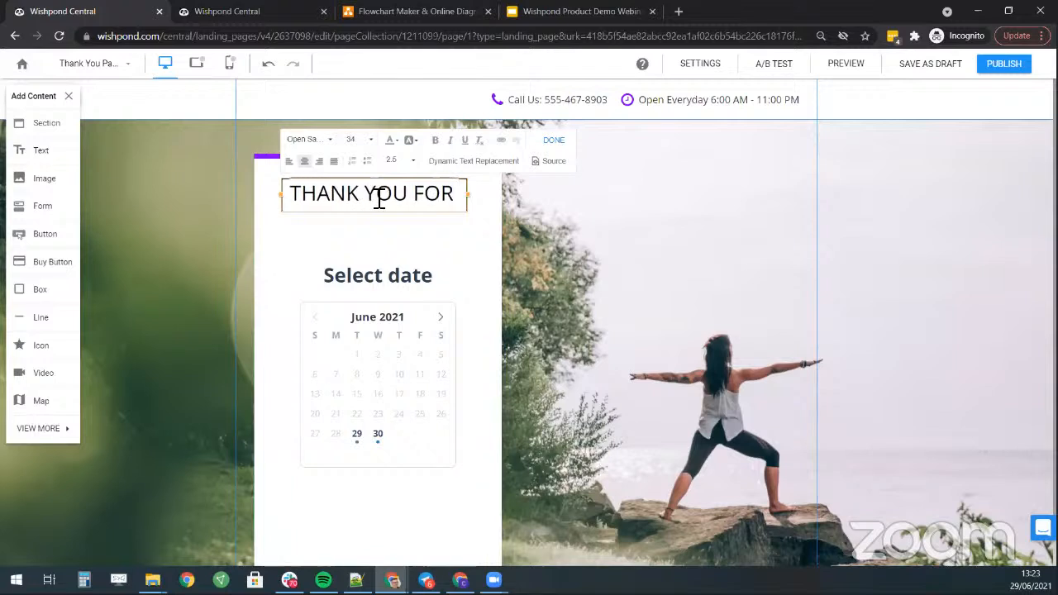
key("Return")
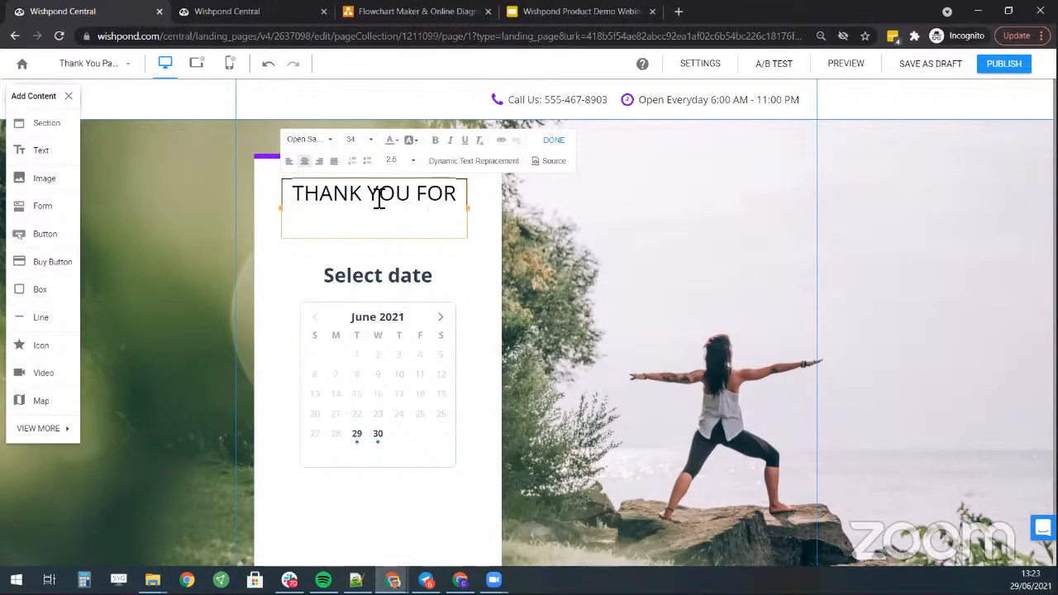
left_click(773, 210)
- Extend the white card's top edge upward and move the heading higher in it
left_click(388, 152)
left_click(360, 157)
left_click_drag(376, 159, 377, 120)
left_click(385, 203)
left_click_drag(384, 202, 389, 146)
- Replace the comma after BOOKING with '. Please select when can'
left_click(403, 164)
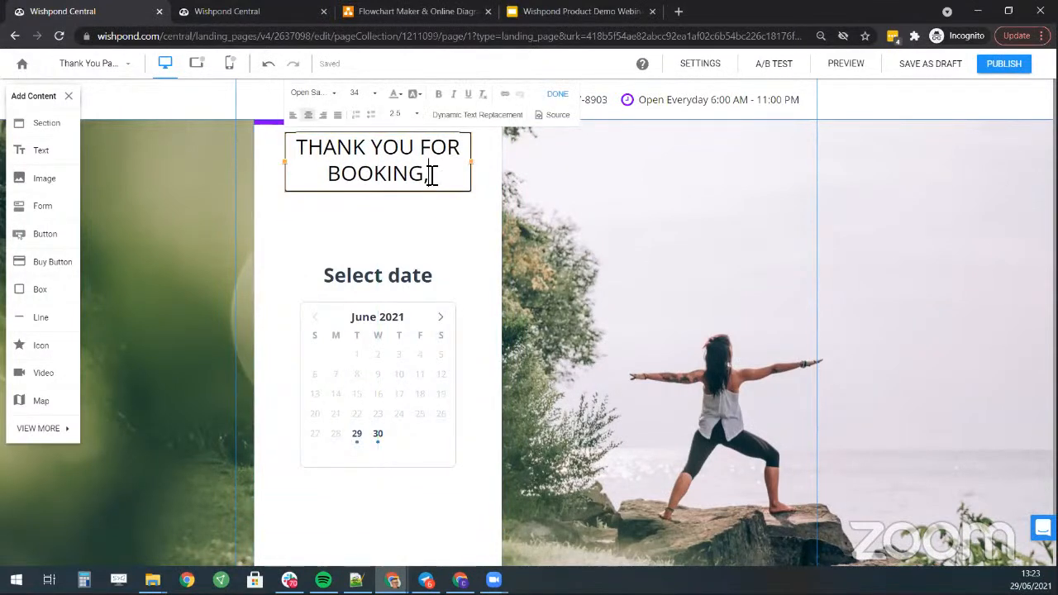
key("BackSpace")
type(". Pleas")
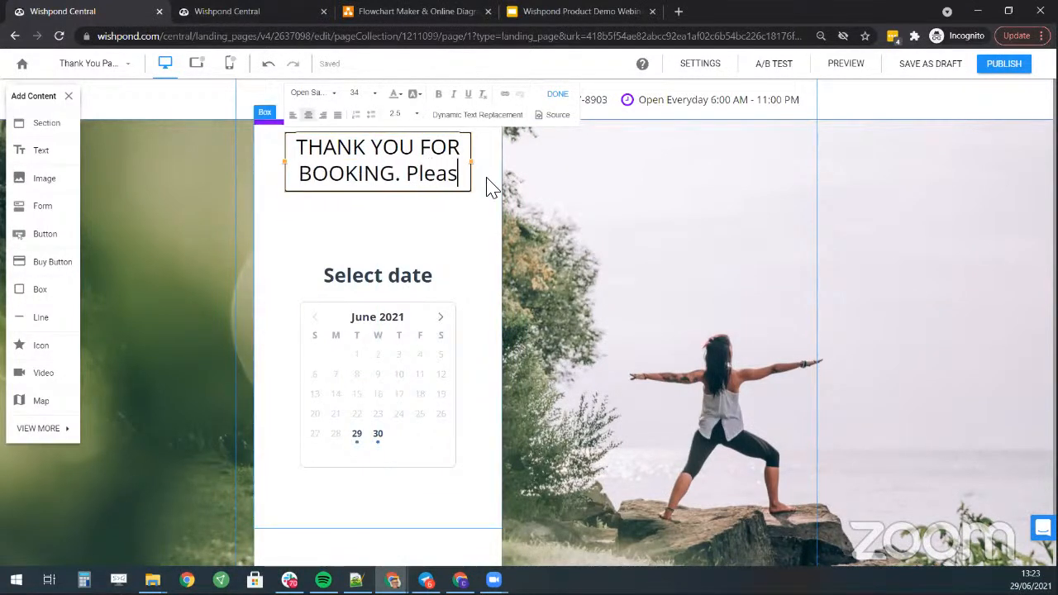
type("e sele")
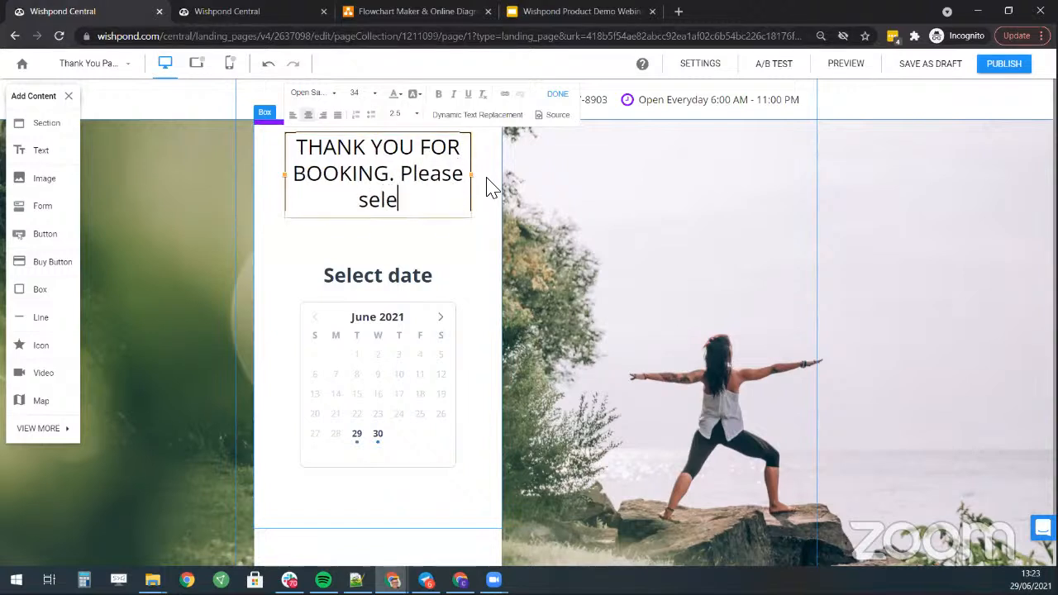
type("ct when can")
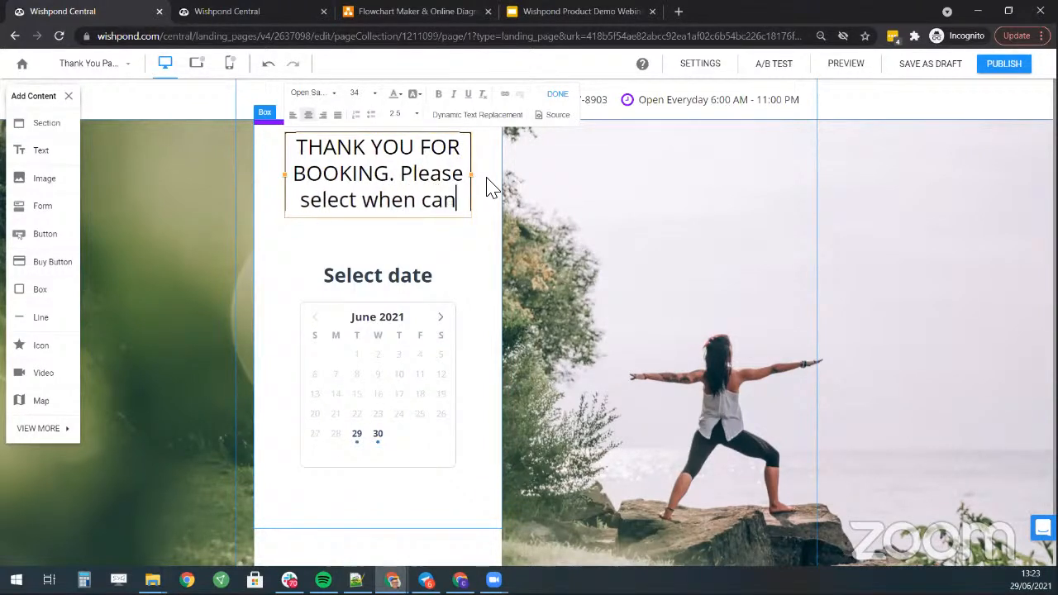
key("Return")
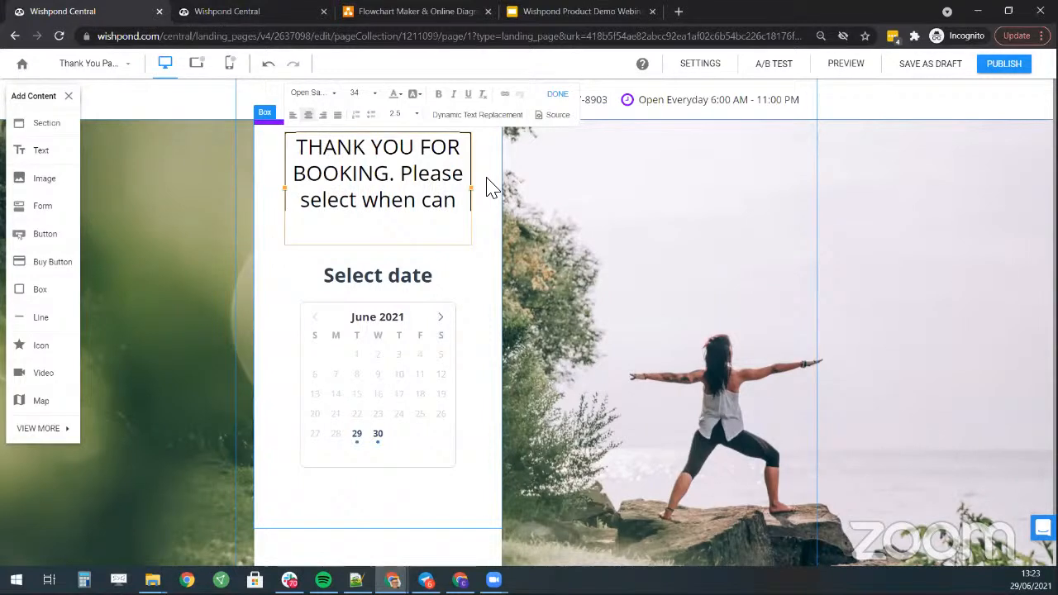
- Set the whole heading to font size 24 with tighter line spacing
key("ctrl+a")
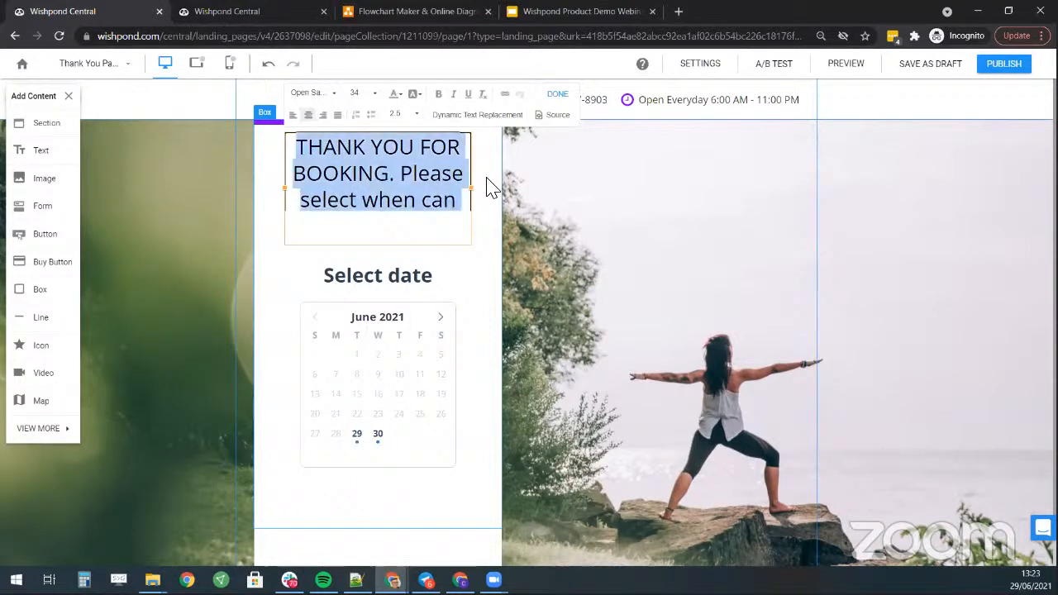
left_click(373, 95)
left_click(377, 120)
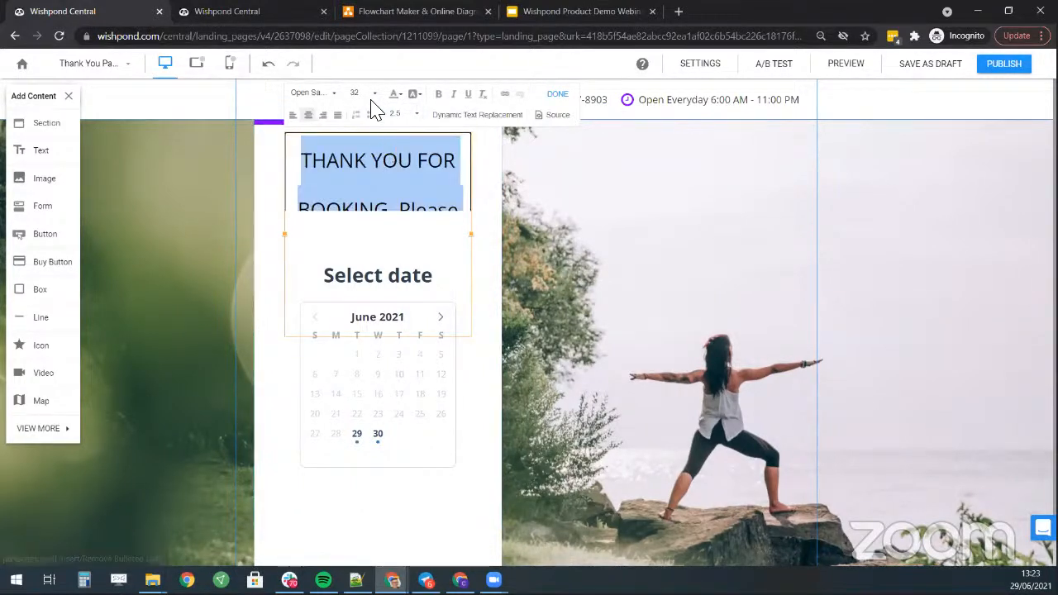
left_click(416, 115)
left_click(413, 141)
left_click(373, 94)
scroll(378, 148, "up", 5)
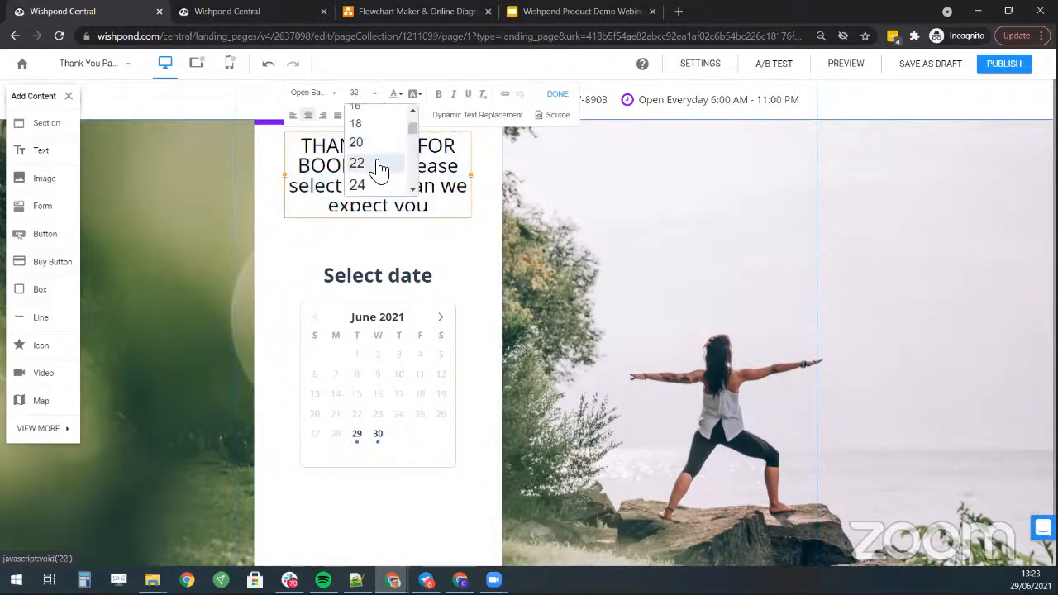
left_click(362, 185)
- Replace 'select' with 'tell us' and end the sentence with a period
left_click(420, 160)
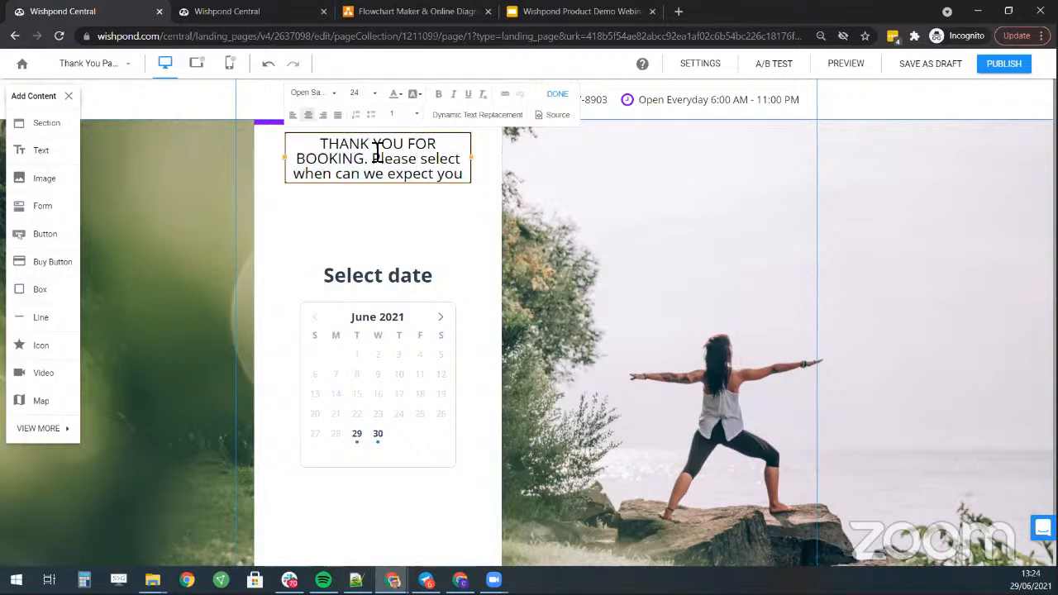
double_click(429, 160)
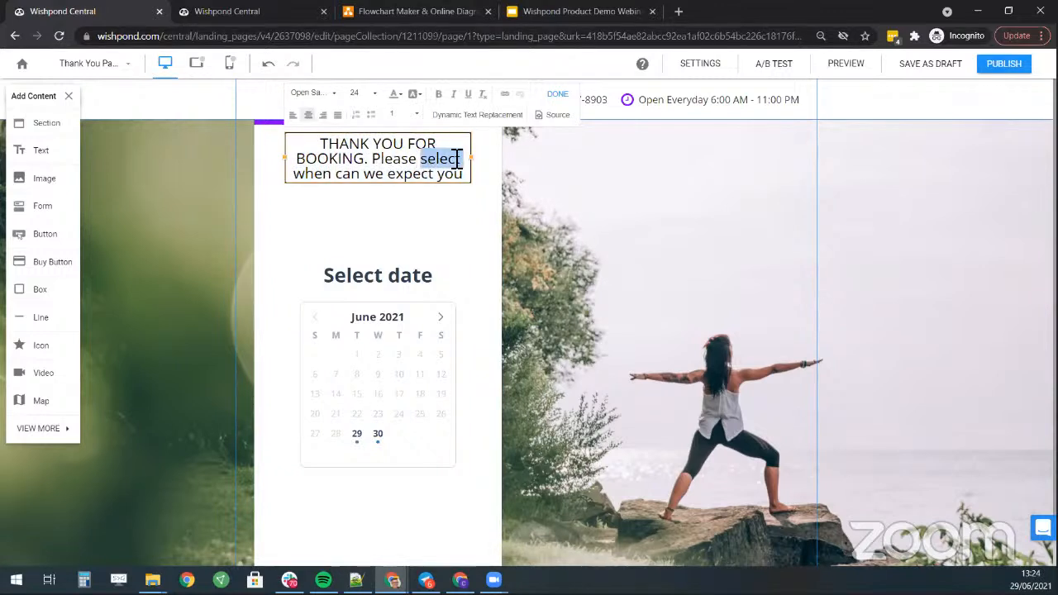
type("tell us ")
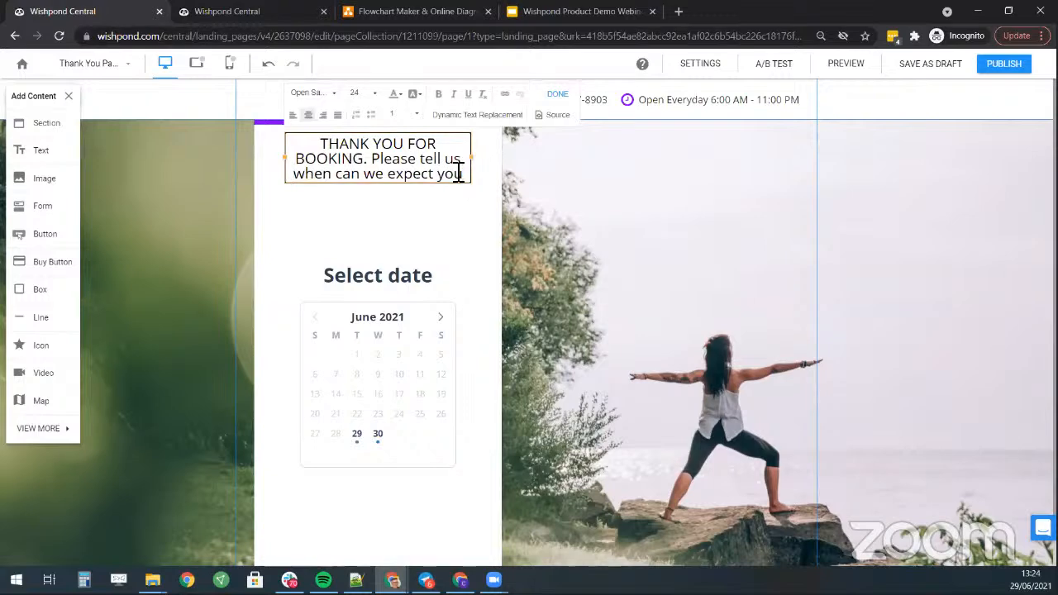
type(".")
left_click(408, 297)
scroll(413, 318, "down", 1)
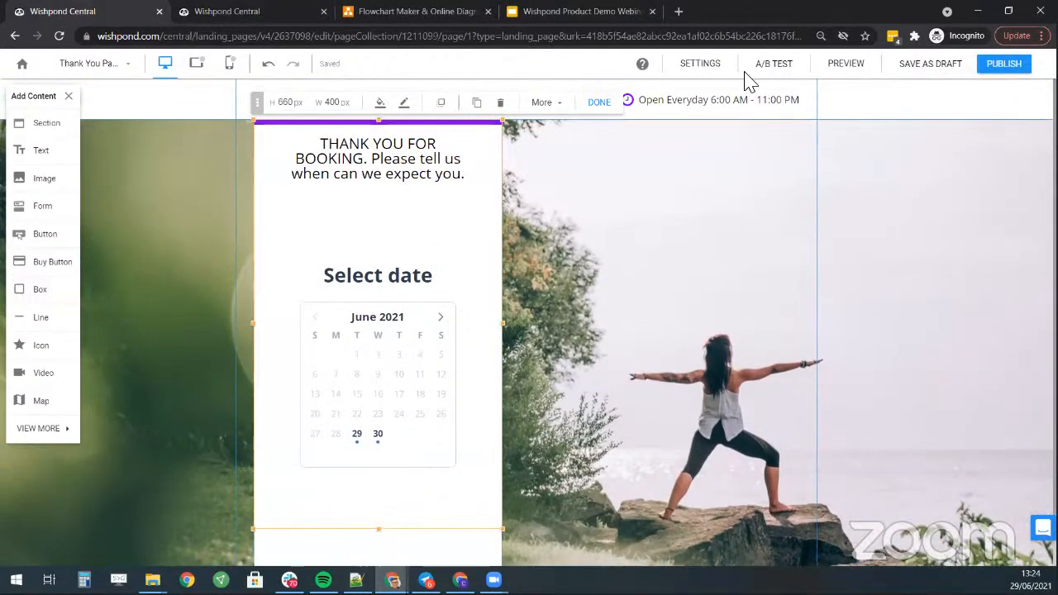
- Publish the yoga campaign and copy the link from the 'Your Campaign is Live' dialog
scroll(414, 248, "down", 1)
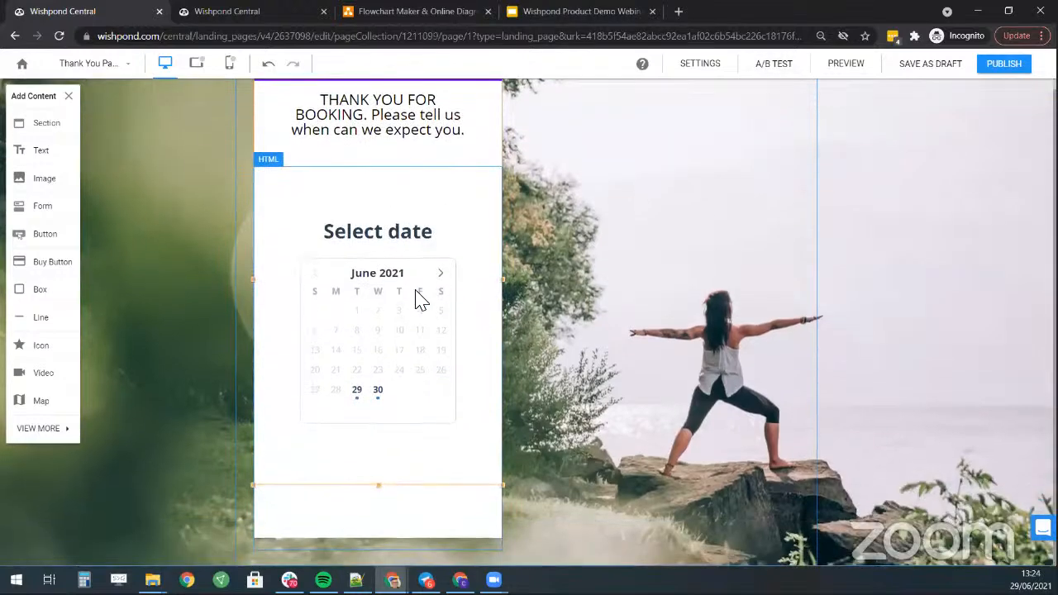
scroll(415, 291, "up", 1)
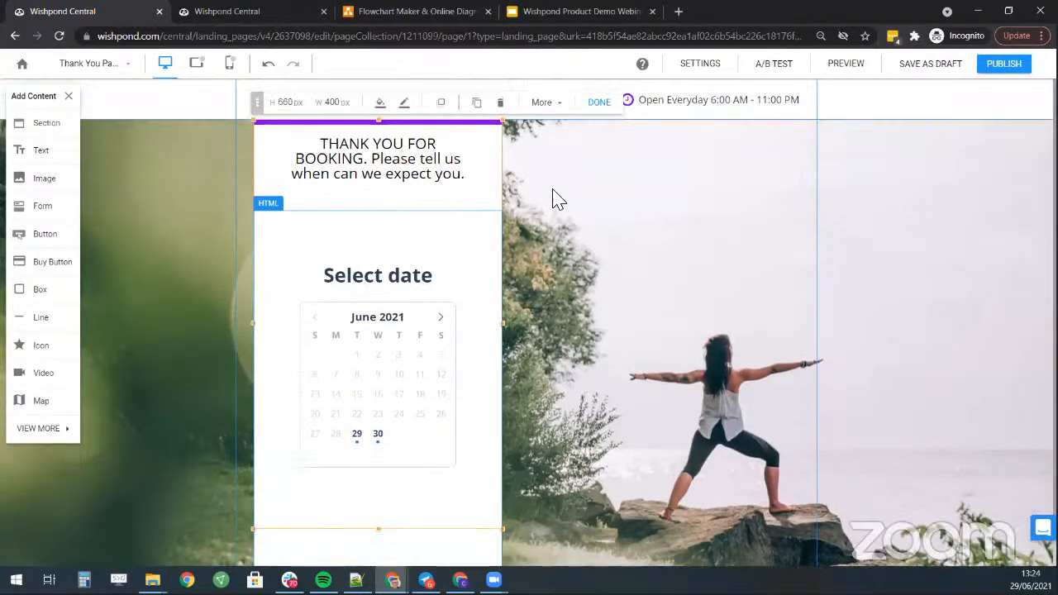
left_click(994, 74)
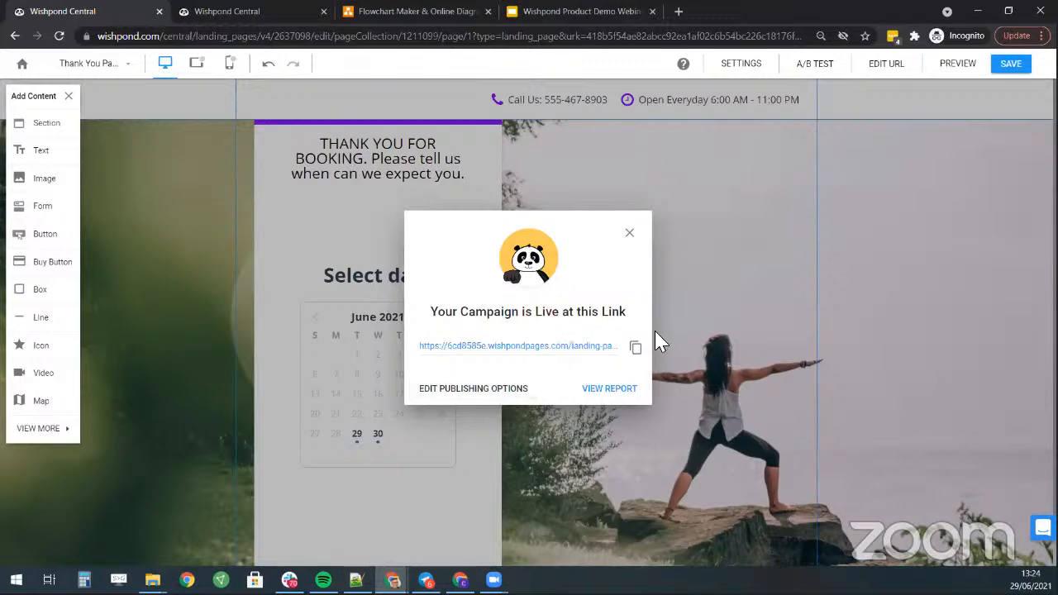
left_click(636, 351)
- Load the live yoga landing page from the copied link in a new tab
left_click(680, 11)
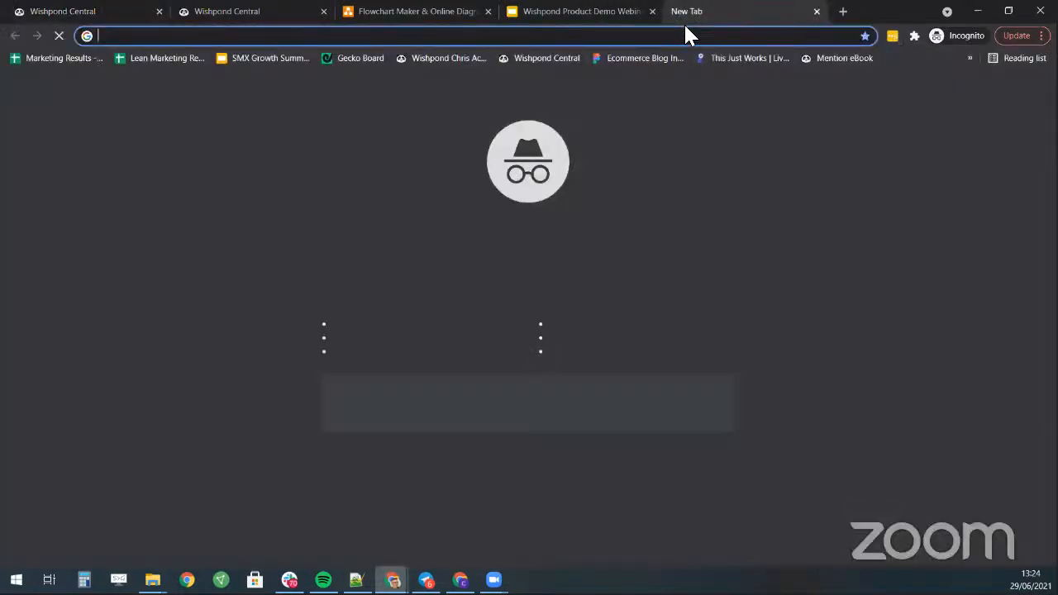
key("ctrl+v")
key("Return")
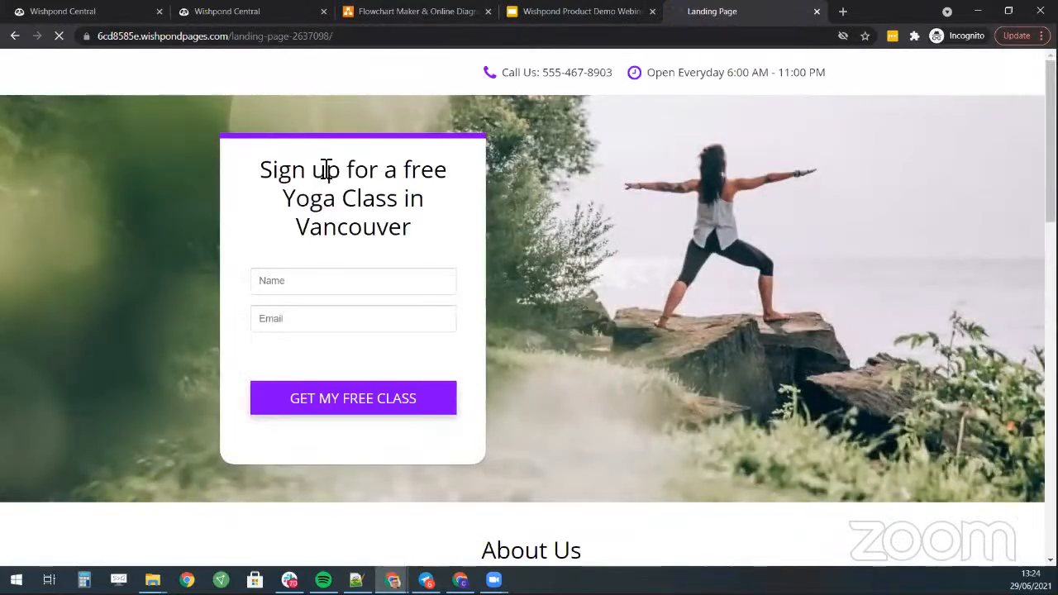
- Submit the free-class sign-up form with a test name and e-mail address
scroll(475, 190, "down", 1)
left_click(354, 207)
type("Chris")
key("Tab")
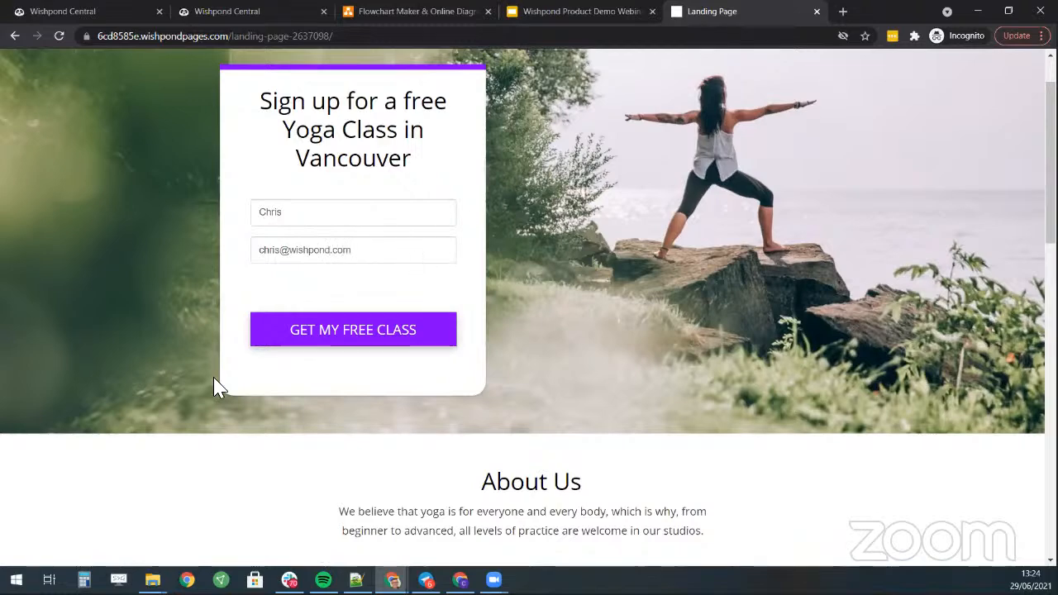
left_click(339, 330)
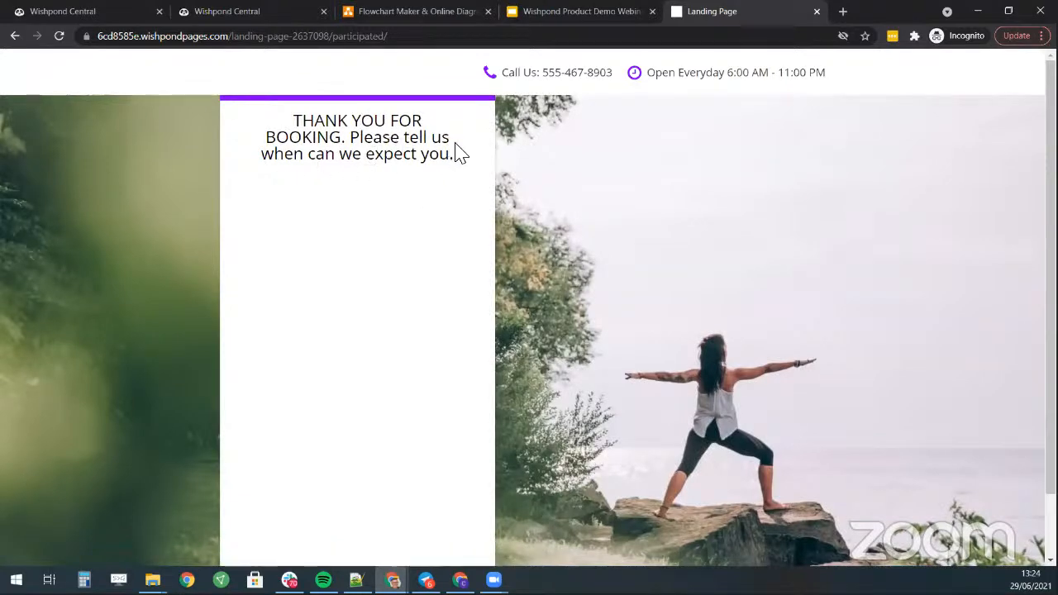
- Pick the 08:30 pm slot on Tuesday, June 29, 2021 in the booking calendar
scroll(443, 165, "down", 1)
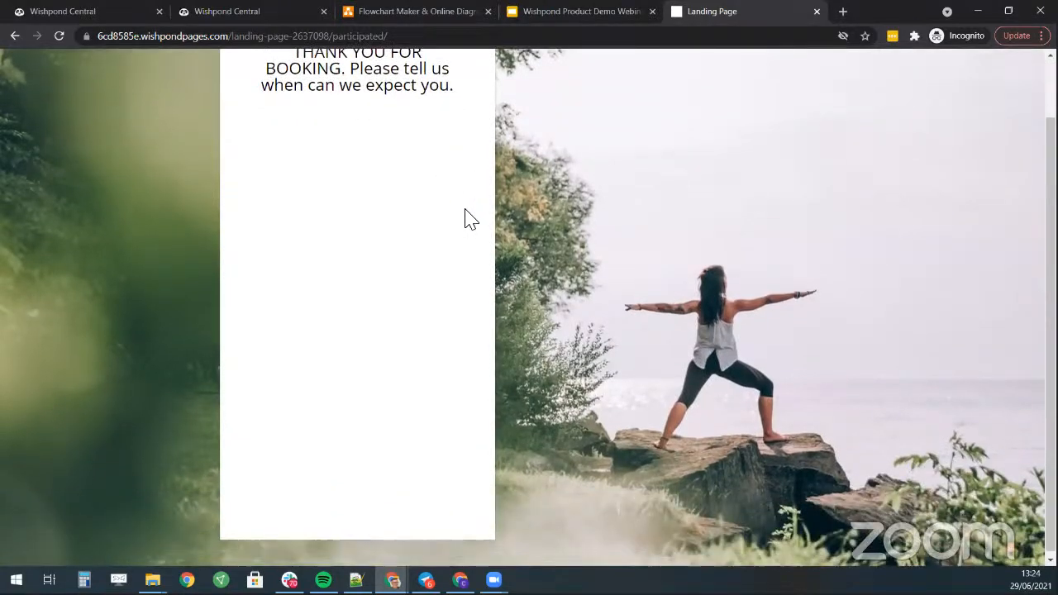
scroll(466, 219, "up", 1)
scroll(460, 230, "down", 1)
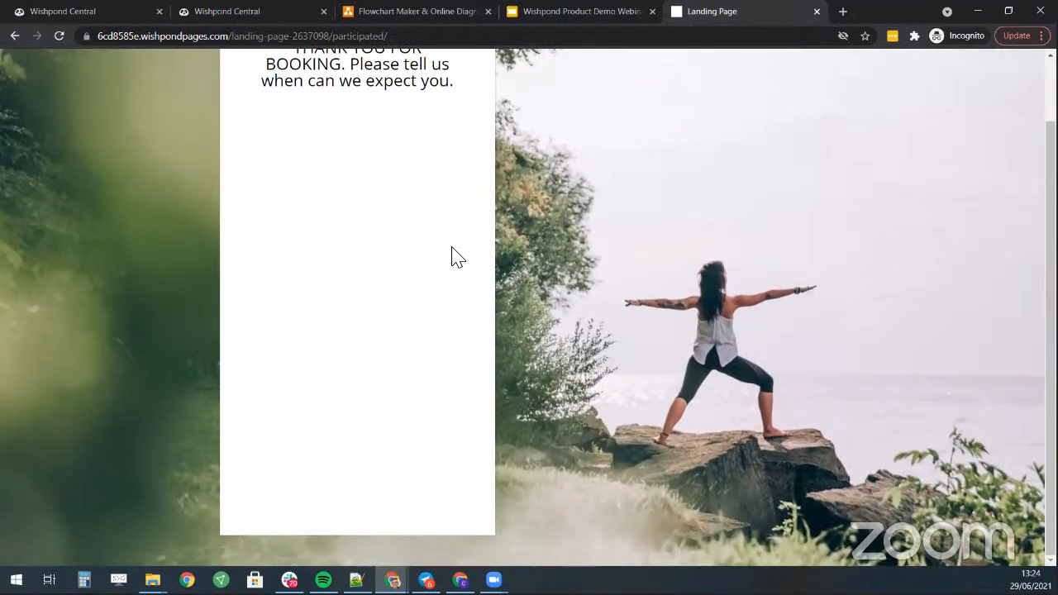
scroll(372, 248, "up", 1)
scroll(354, 154, "down", 1)
scroll(430, 205, "up", 1)
scroll(463, 194, "down", 1)
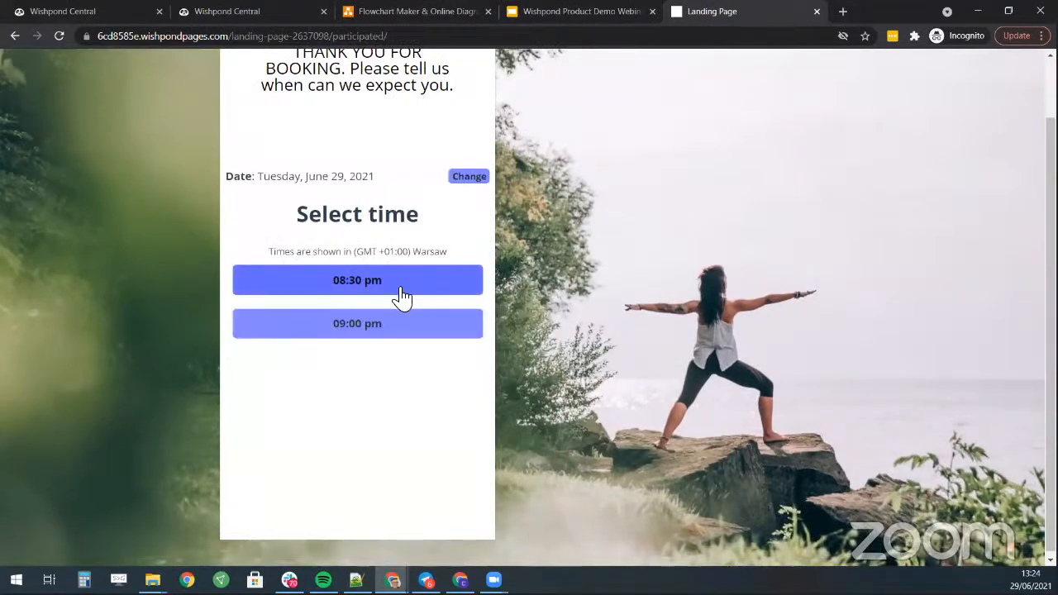
left_click(417, 290)
- Enter the booker's first and last name and submit the booking
left_click(345, 295)
type("Chris")
key("Tab")
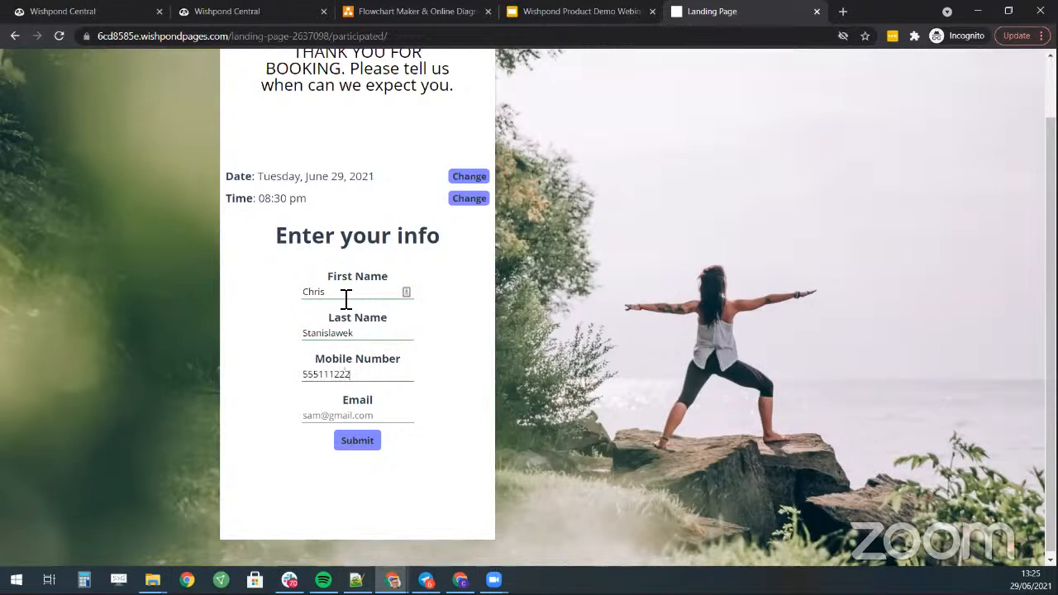
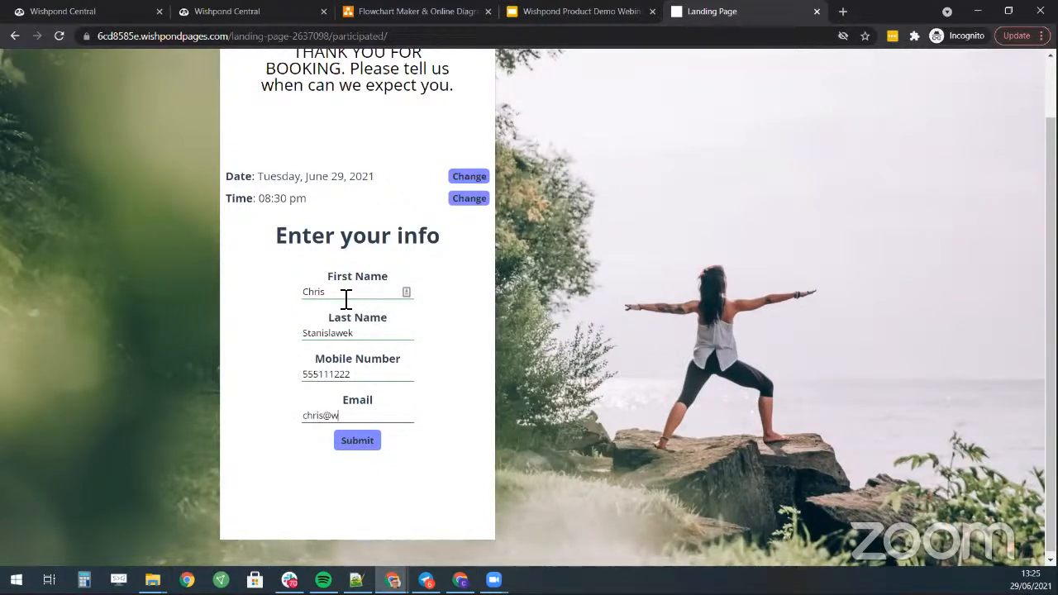
left_click(352, 445)
- Review the Appointment booked confirmation heading and its confirmation address
left_click_drag(288, 184, 450, 183)
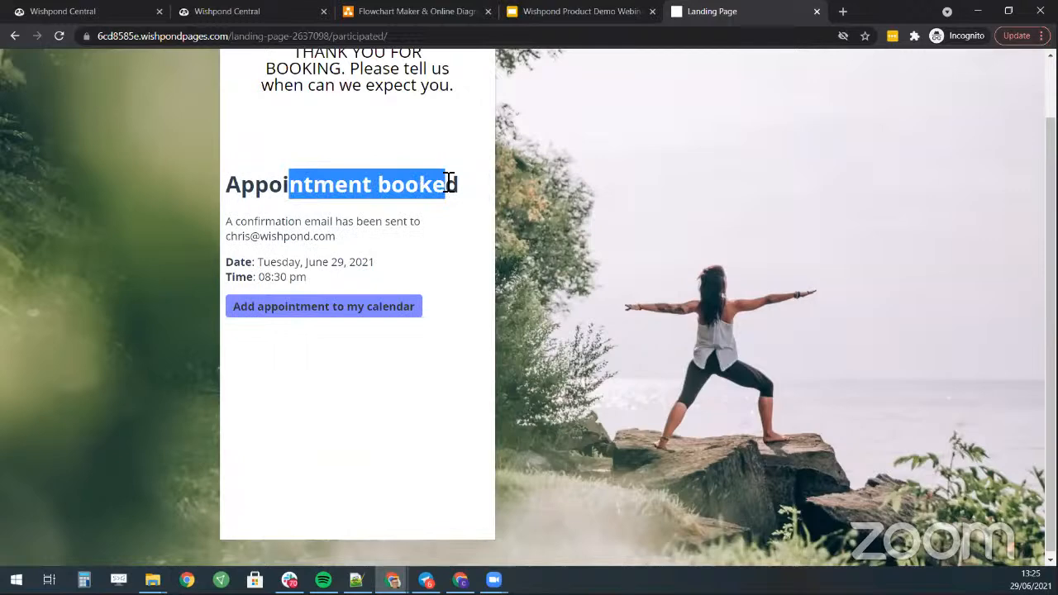
triple_click(446, 183)
double_click(273, 236)
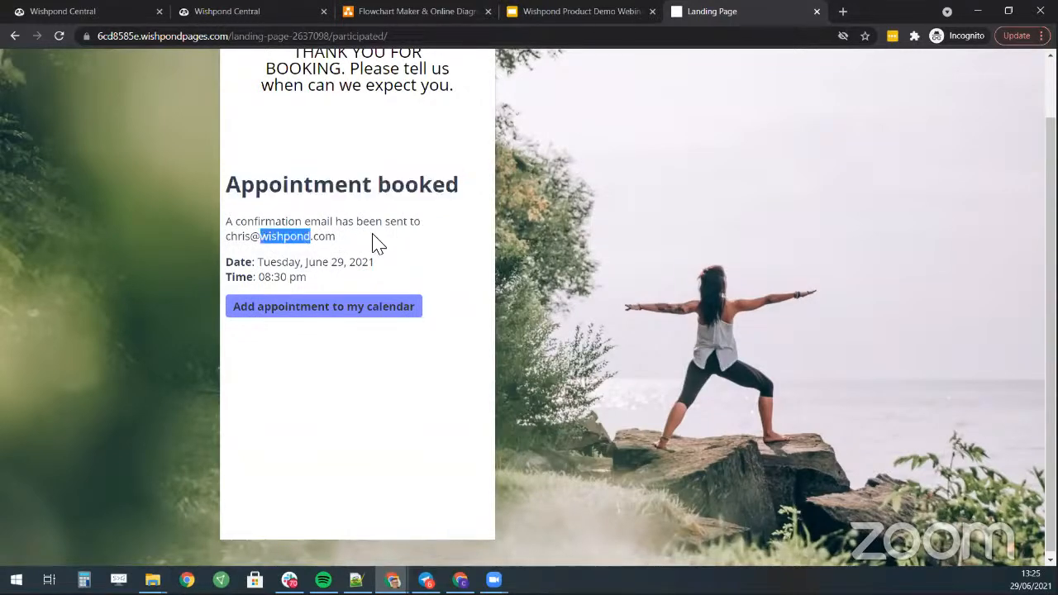
scroll(373, 373, "up", 1)
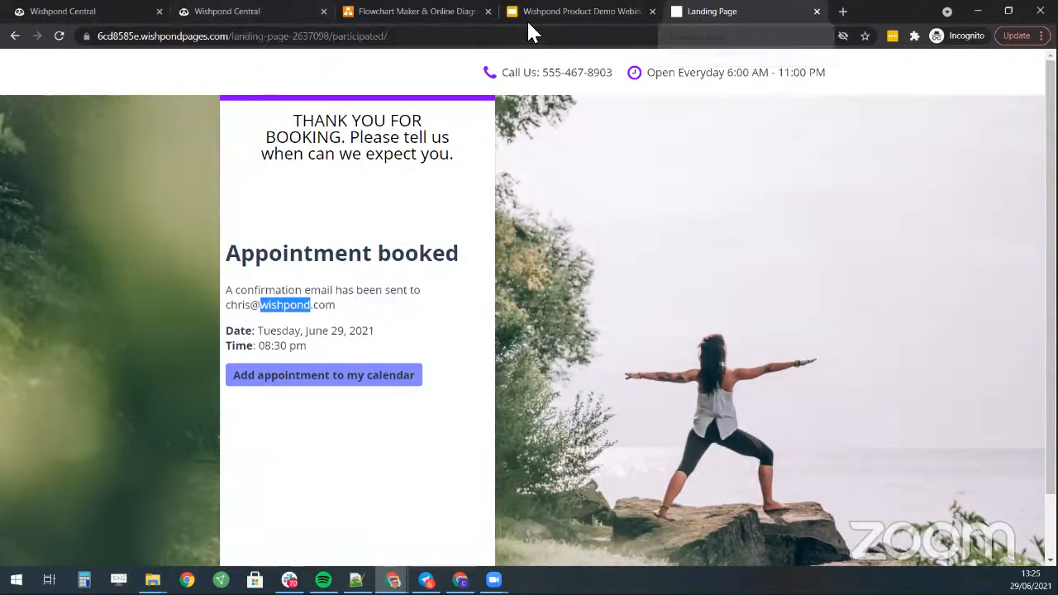
left_click(402, 11)
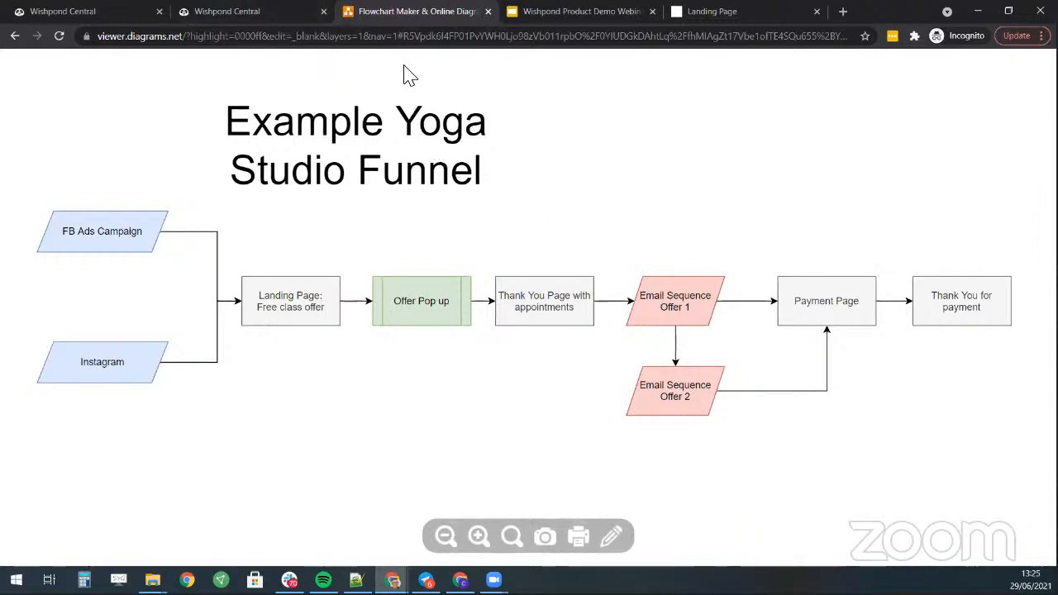
- Return to the Wishpond appointments calendar tab
left_click(257, 16)
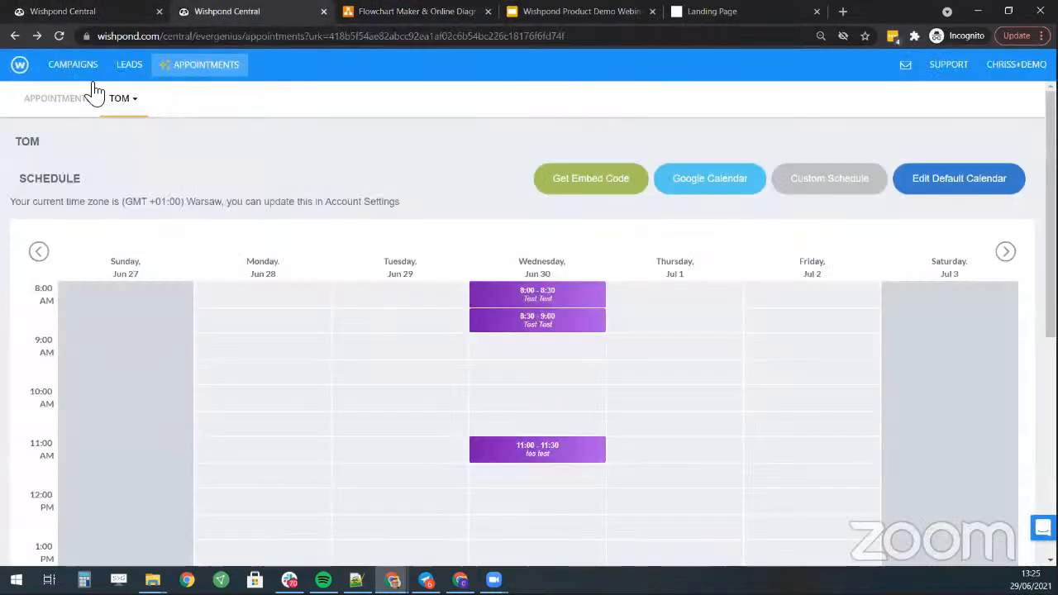
- From the campaigns list, create a Popup campaign using the dark WAIT! 15% off coupon template
left_click(94, 68)
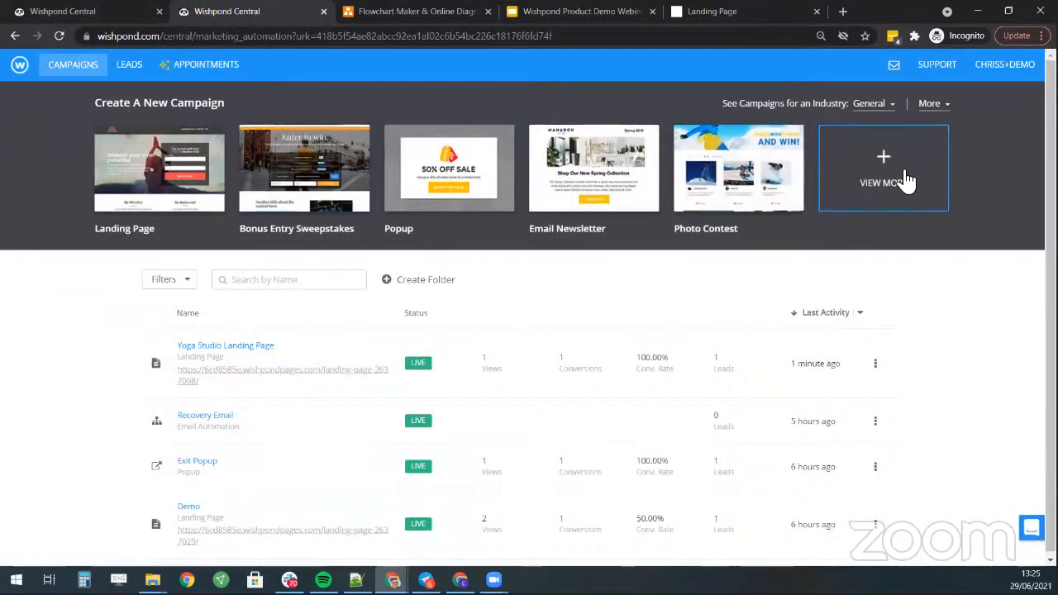
left_click(904, 185)
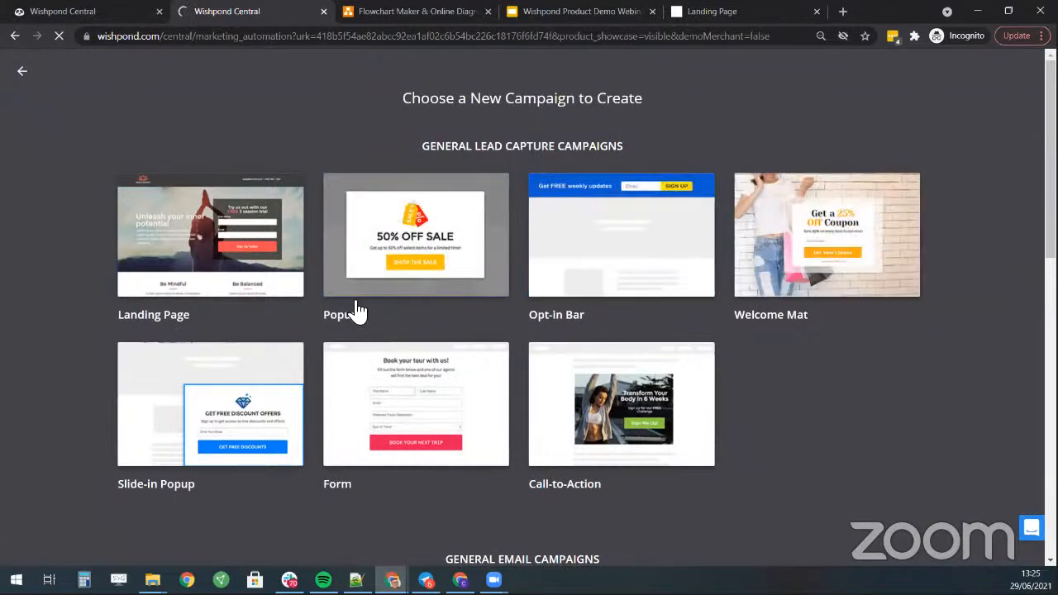
left_click(416, 233)
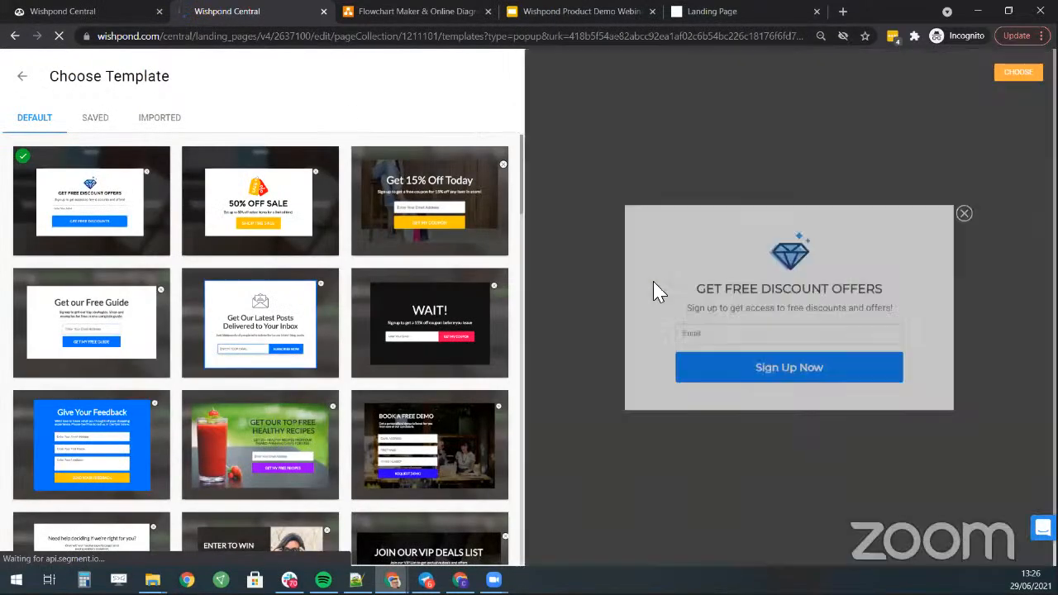
scroll(309, 203, "down", 1)
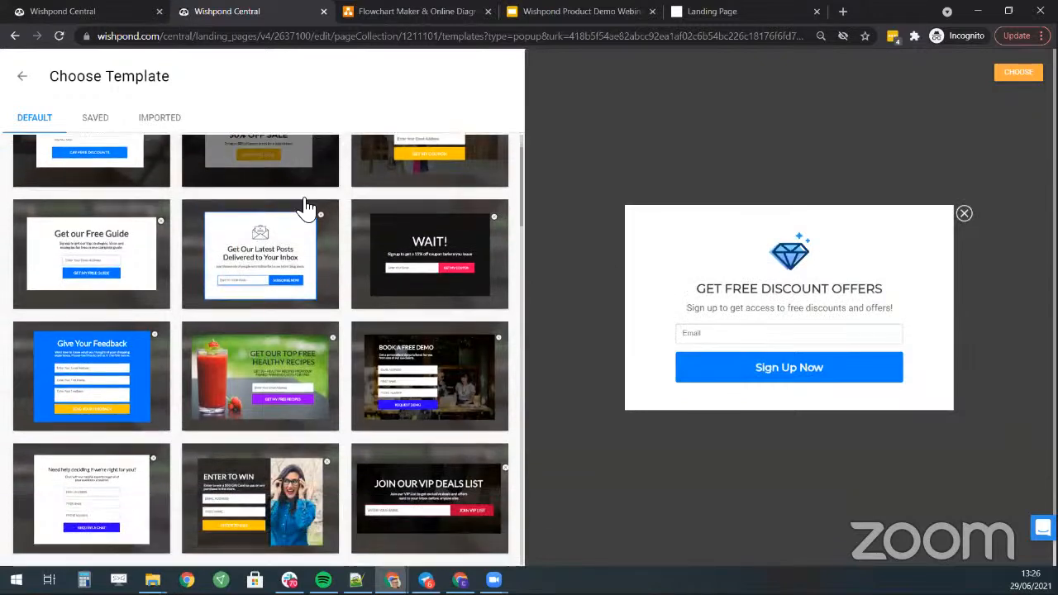
scroll(261, 228, "down", 2)
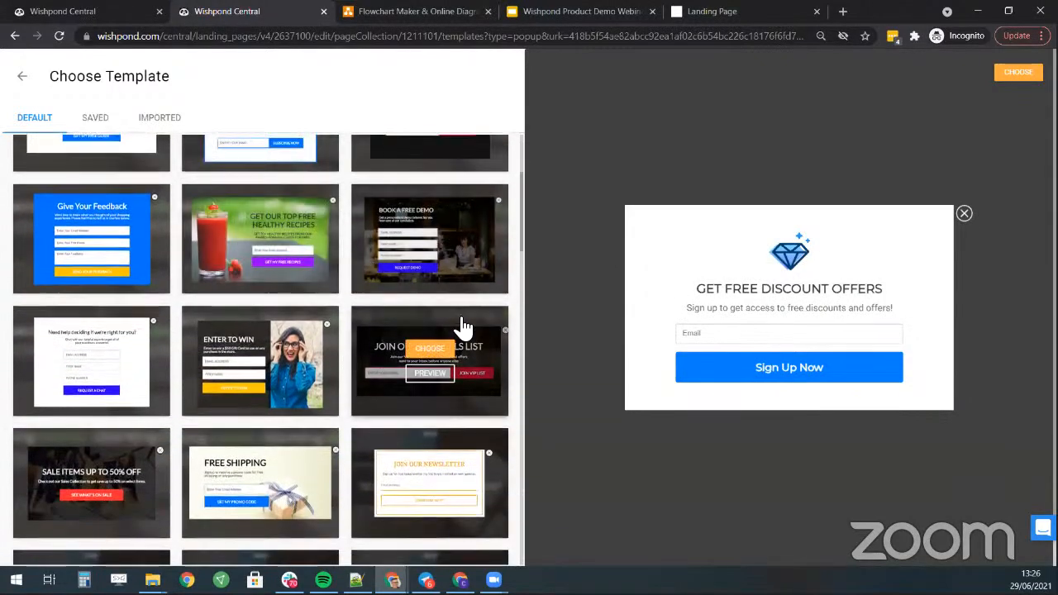
scroll(460, 302, "up", 1)
scroll(460, 281, "up", 2)
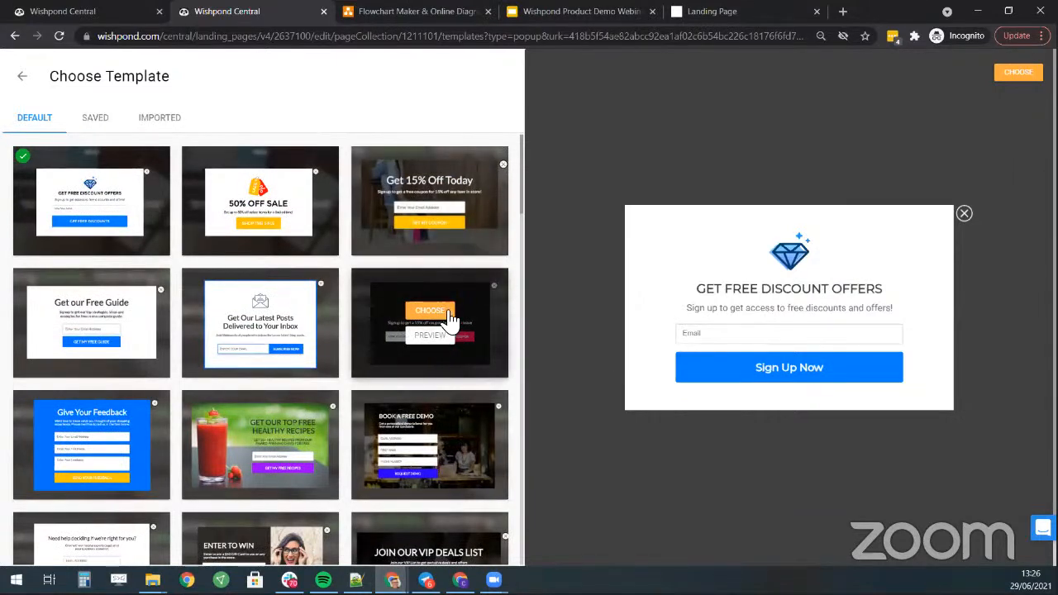
left_click(446, 339)
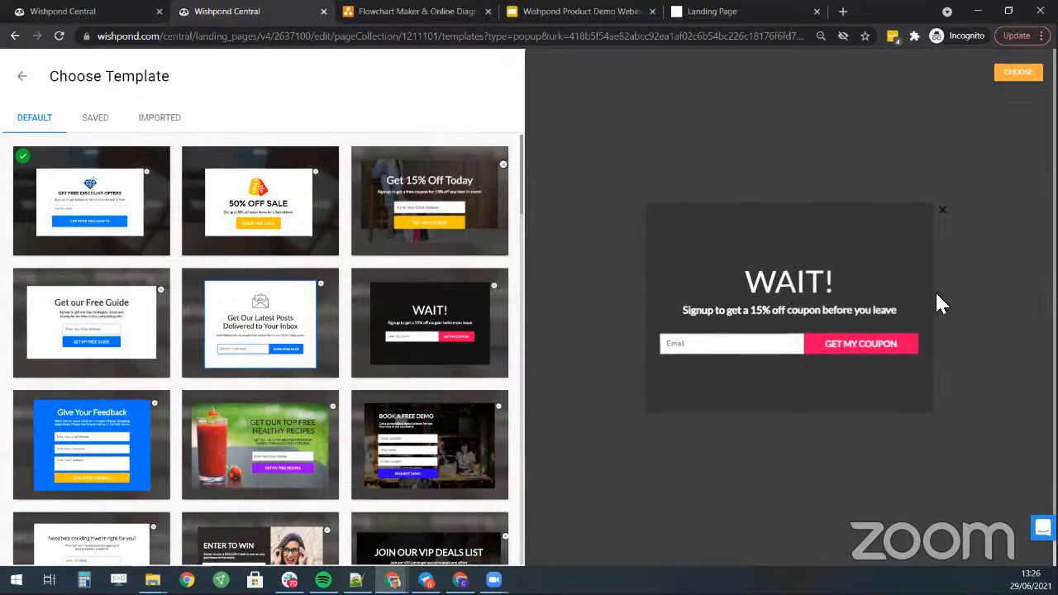
left_click(443, 312)
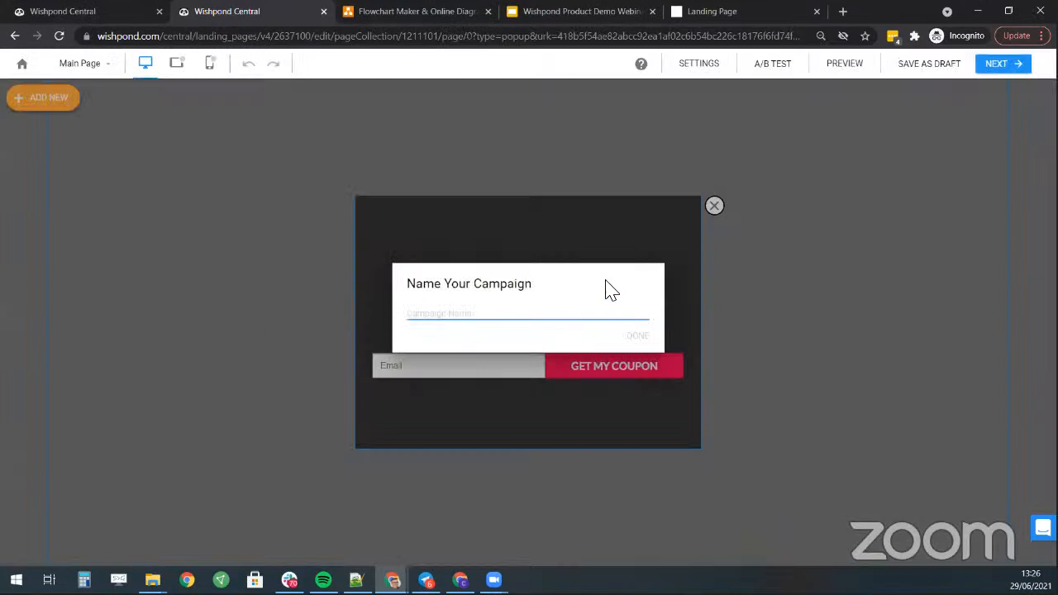
- Name the popup campaign 'Please dont go' and select the WAIT! popup's subtitle block
type("Please dont go")
left_click(636, 337)
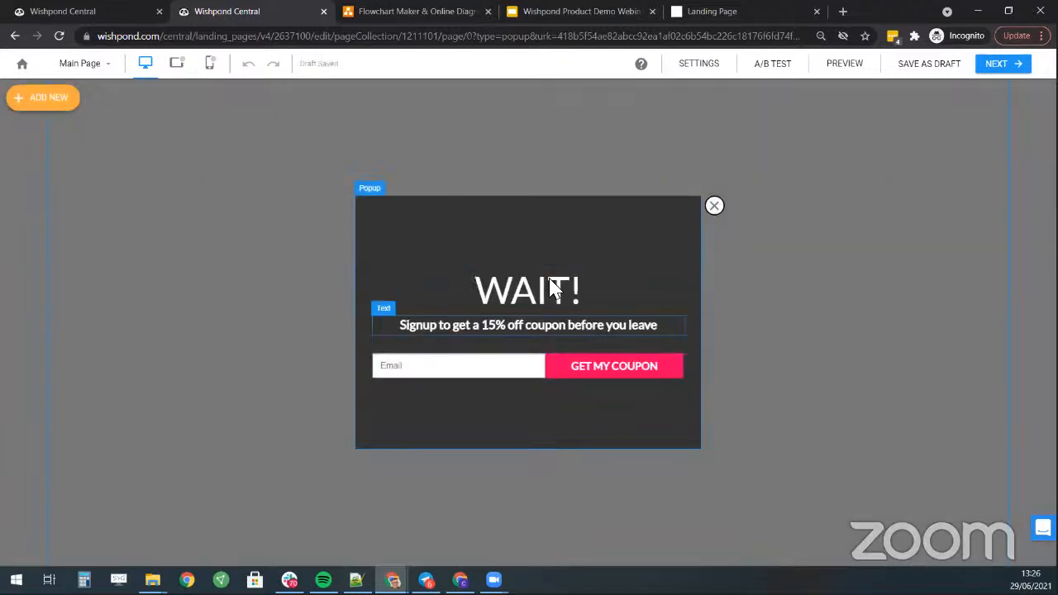
double_click(466, 324)
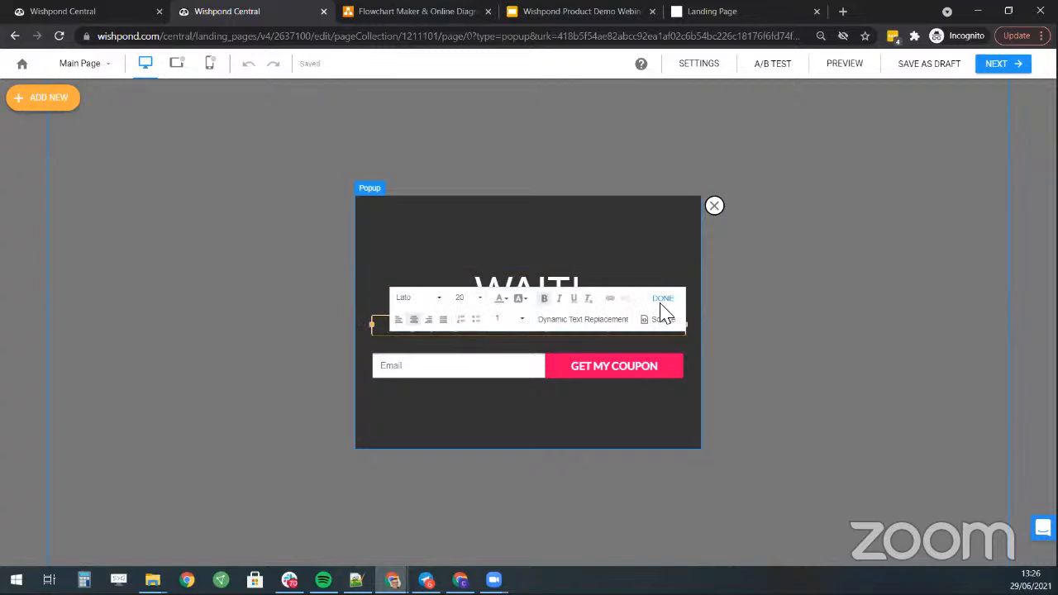
left_click(515, 299)
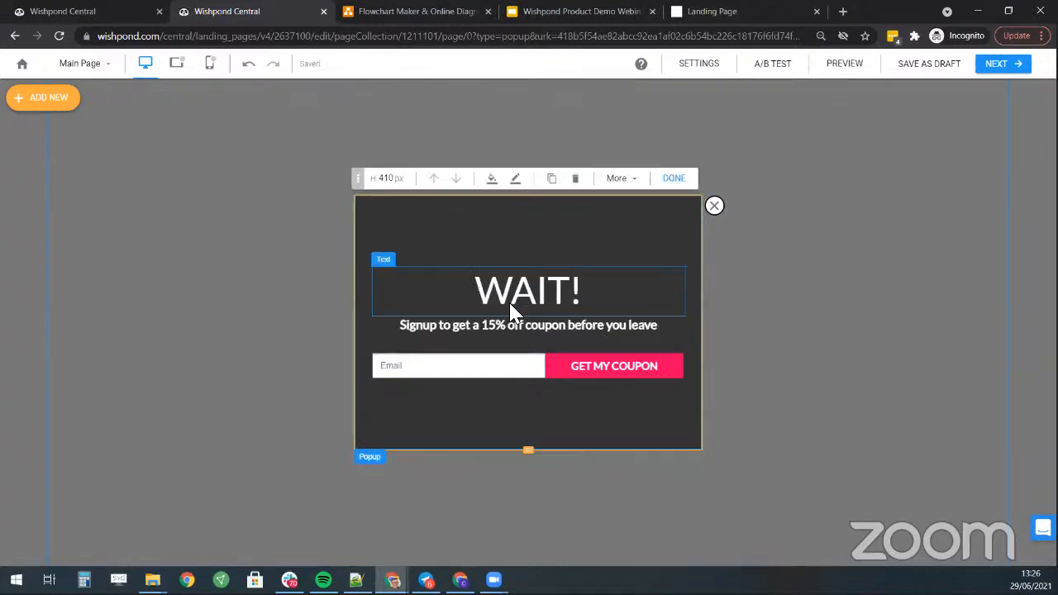
left_click(504, 326)
- Change the subtitle to 'Before you go, please leave your email.'
double_click(506, 326)
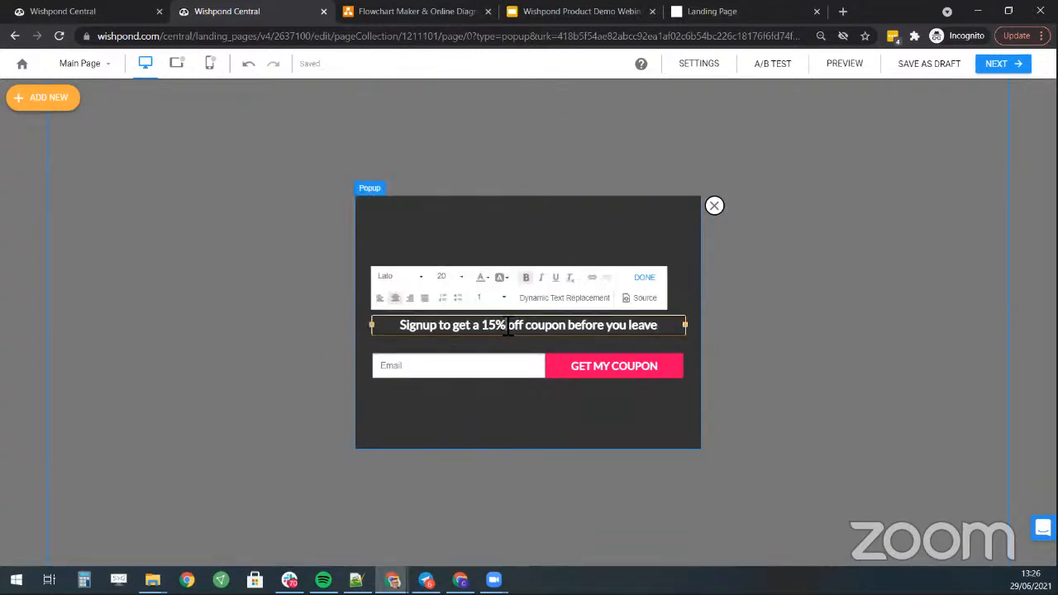
key("ctrl+a")
type("Before y")
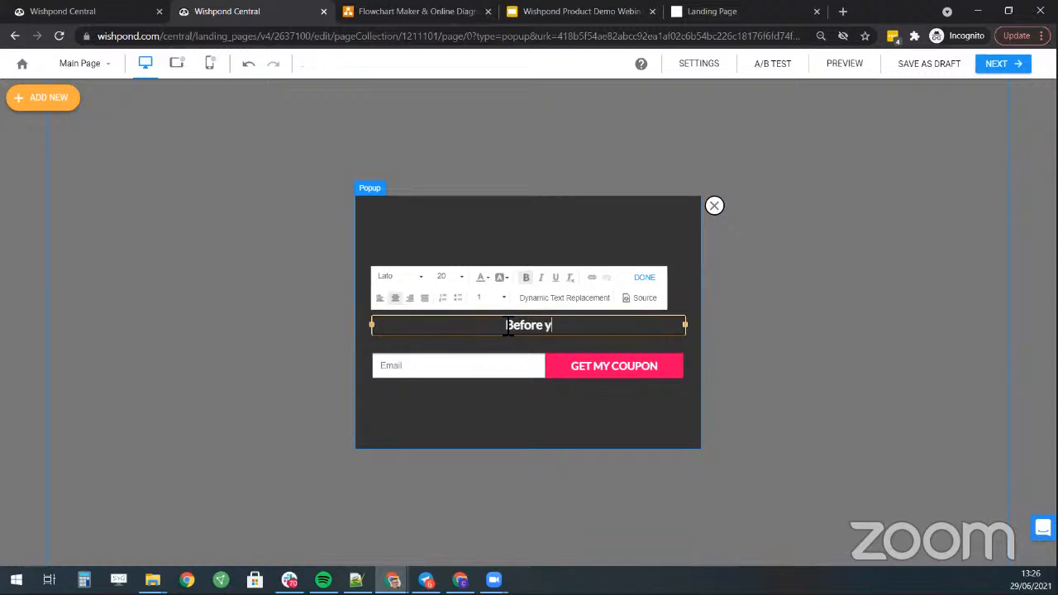
type("ou go, p")
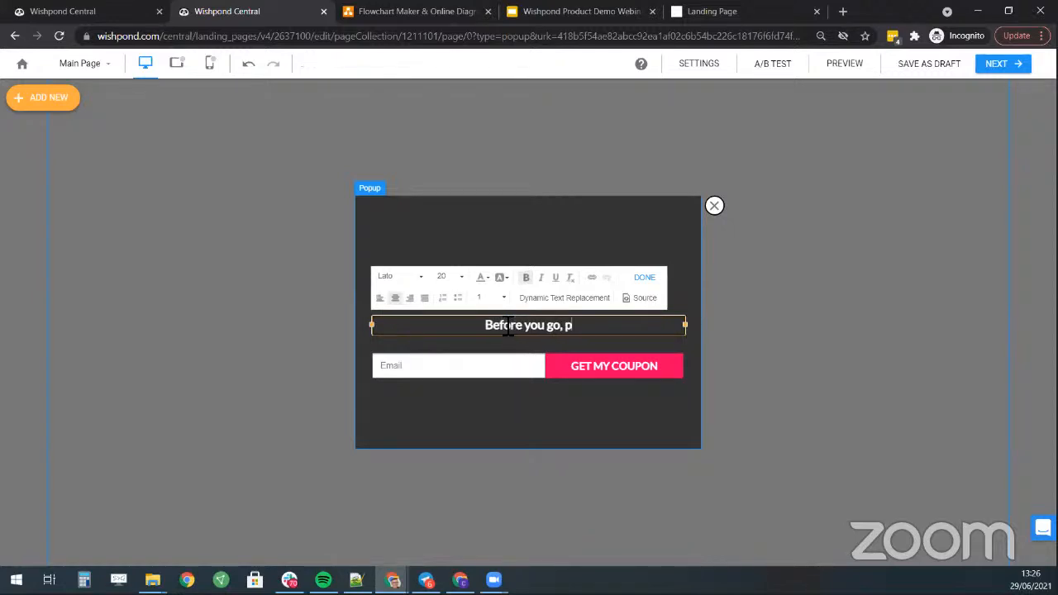
type("lease give")
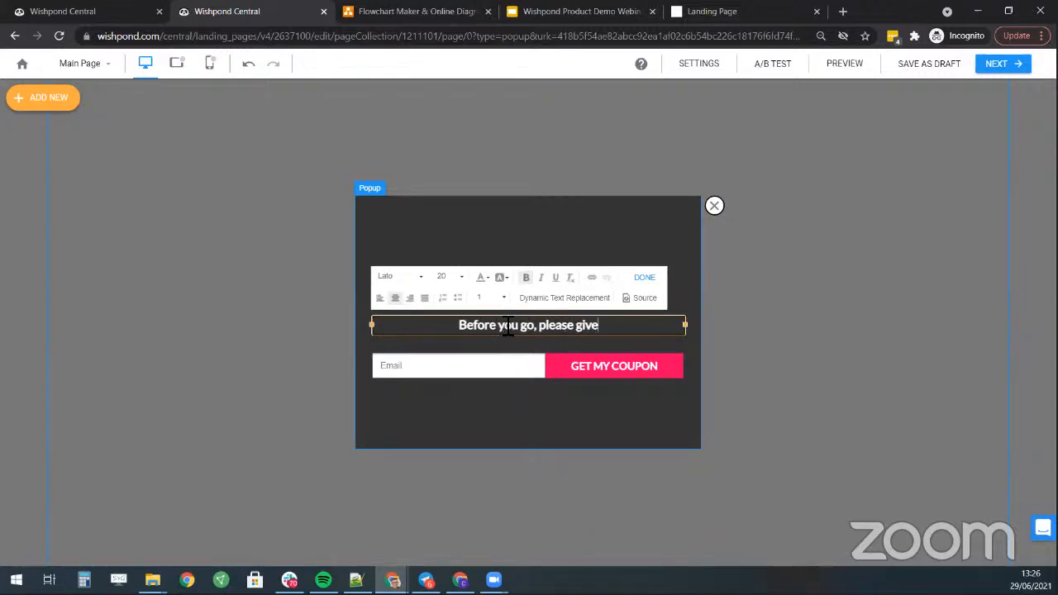
key("BackSpace")
key("BackSpace")
key("BackSpace")
key("BackSpace")
type("leave")
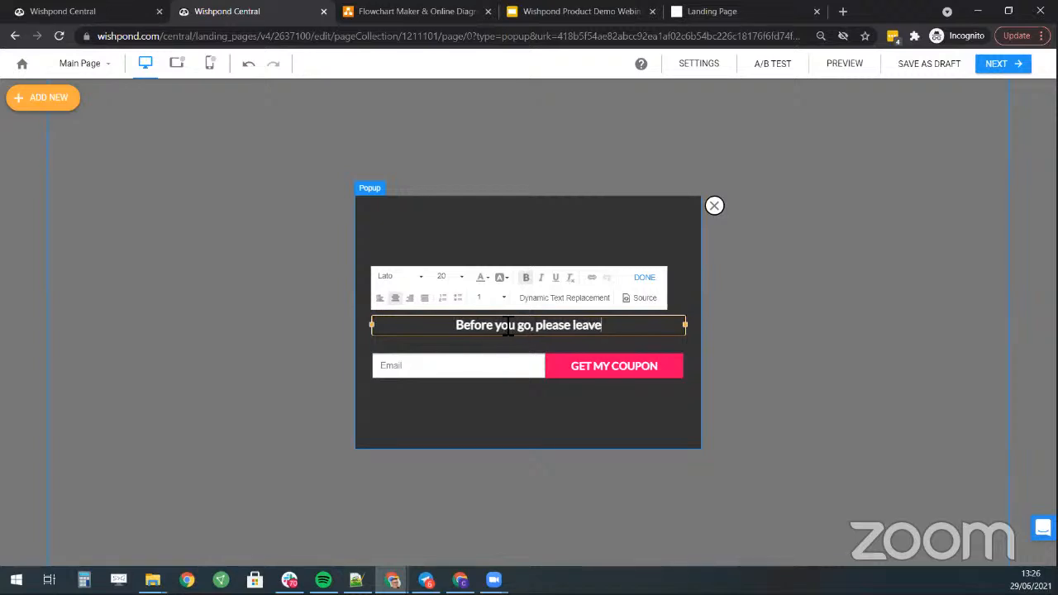
type(" your email")
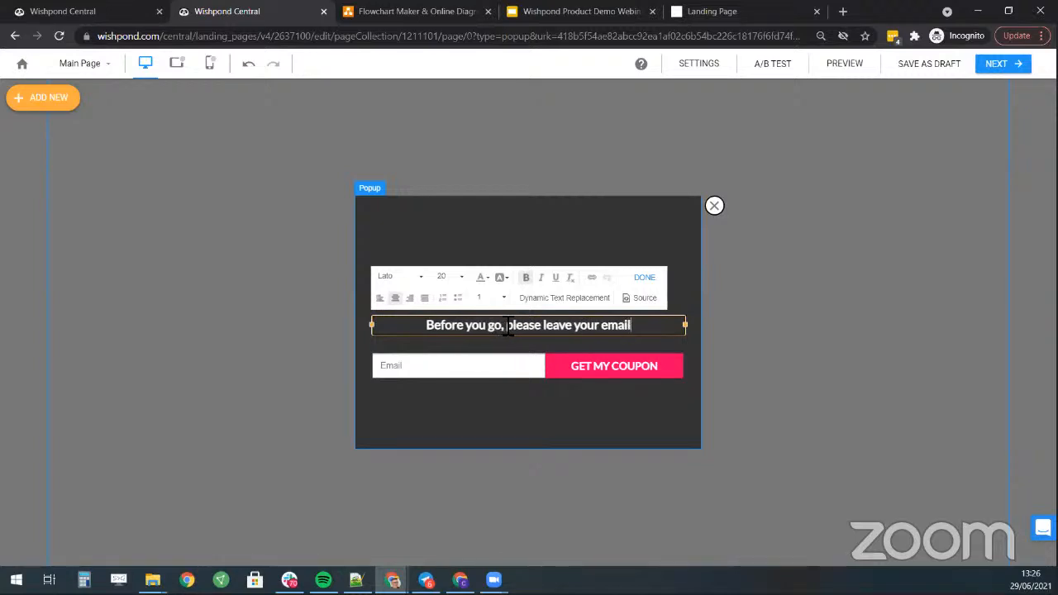
type(".")
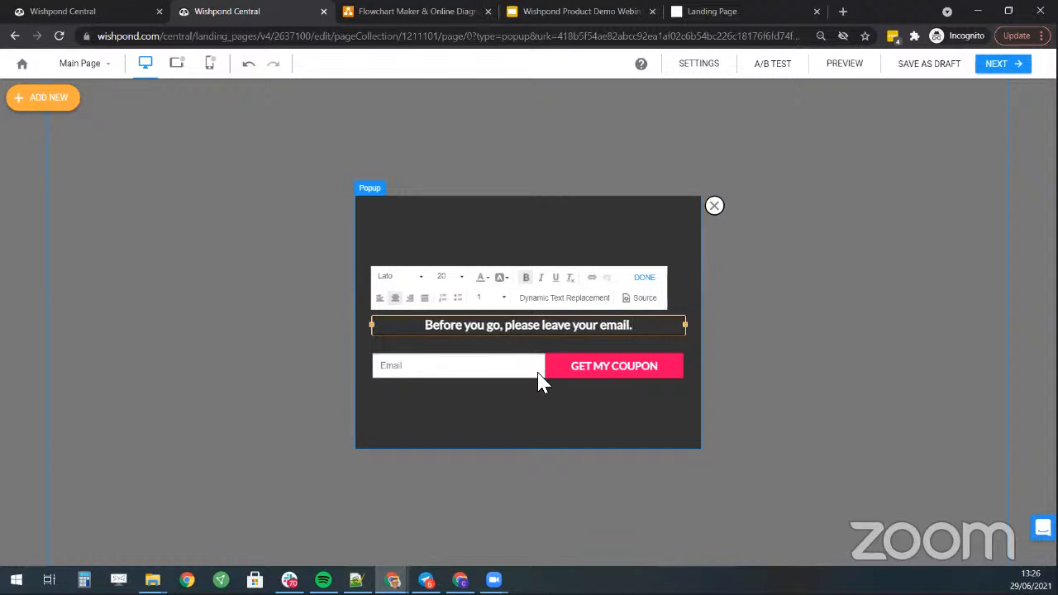
- Open the form's Email field settings and check its Field Label Text
left_click(593, 376)
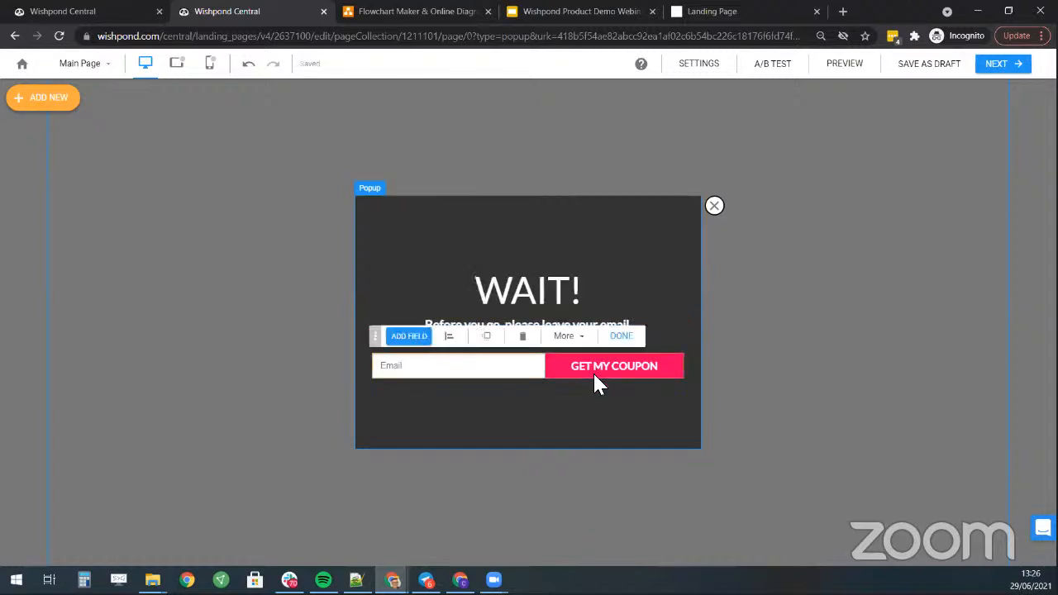
left_click(419, 339)
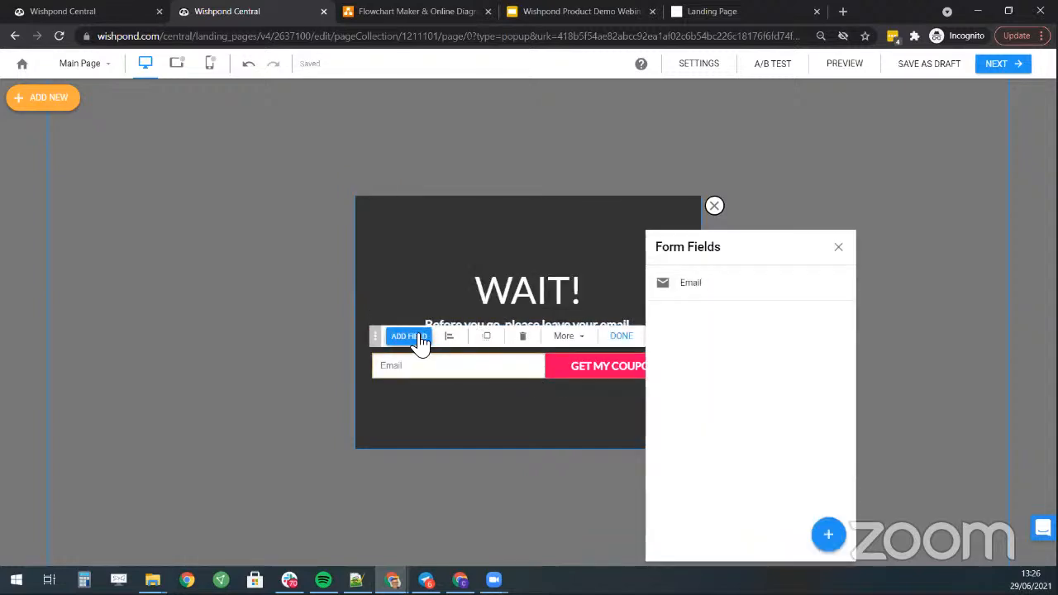
left_click(823, 284)
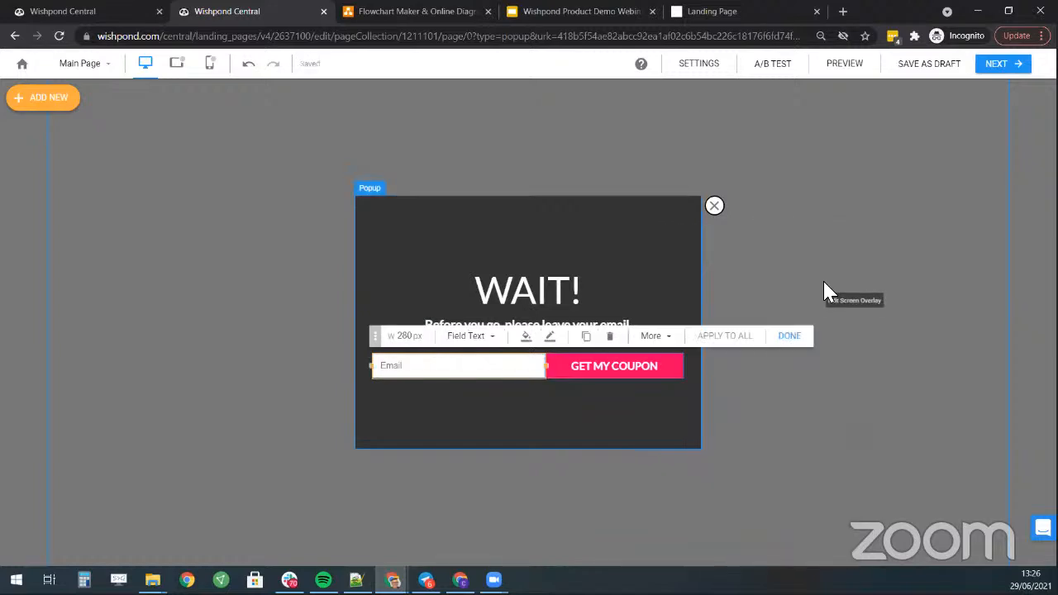
left_click(483, 342)
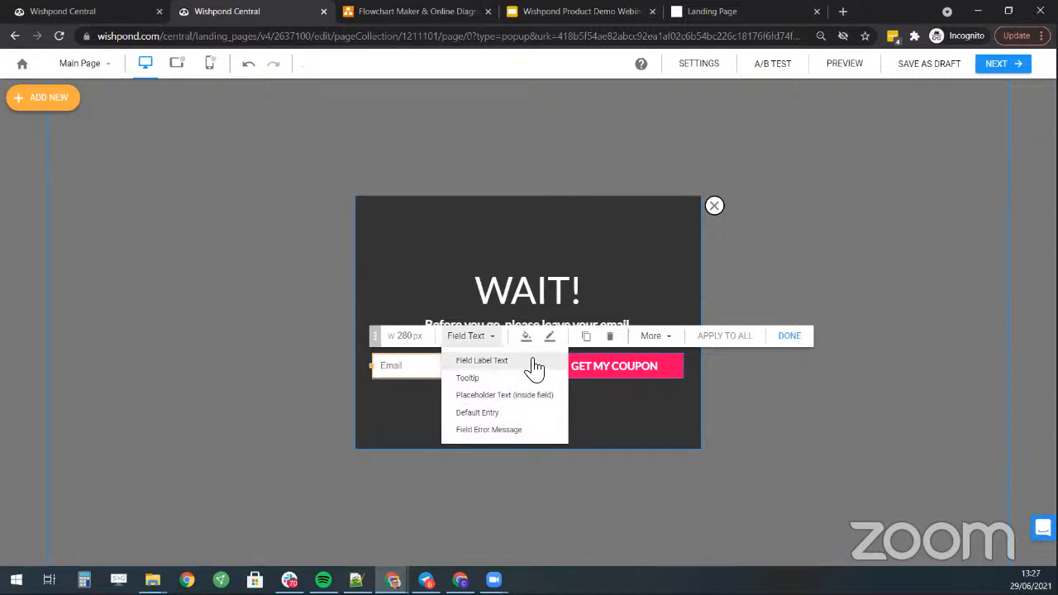
left_click(666, 342)
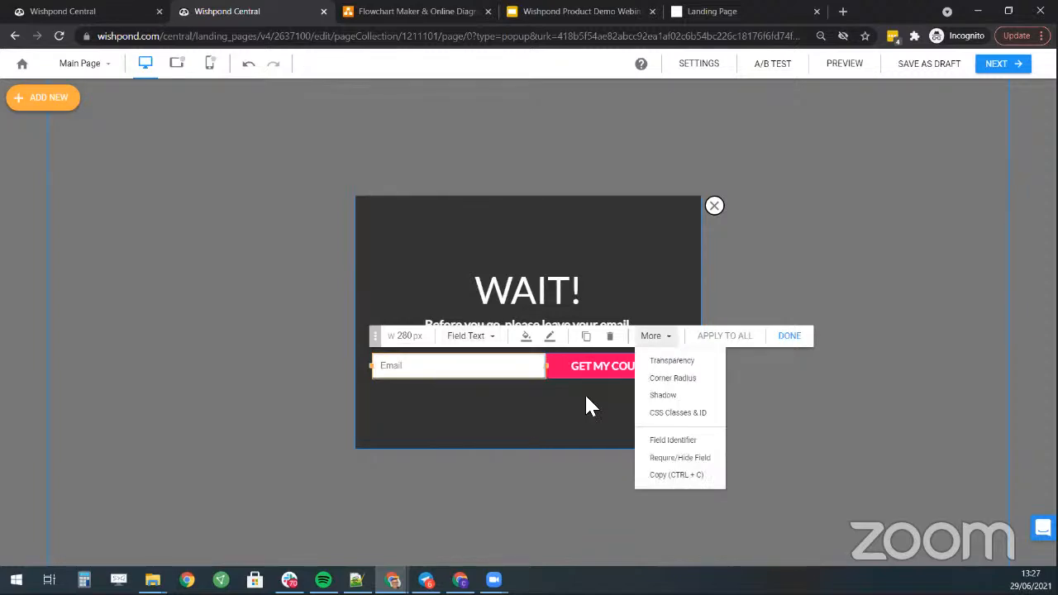
left_click(470, 337)
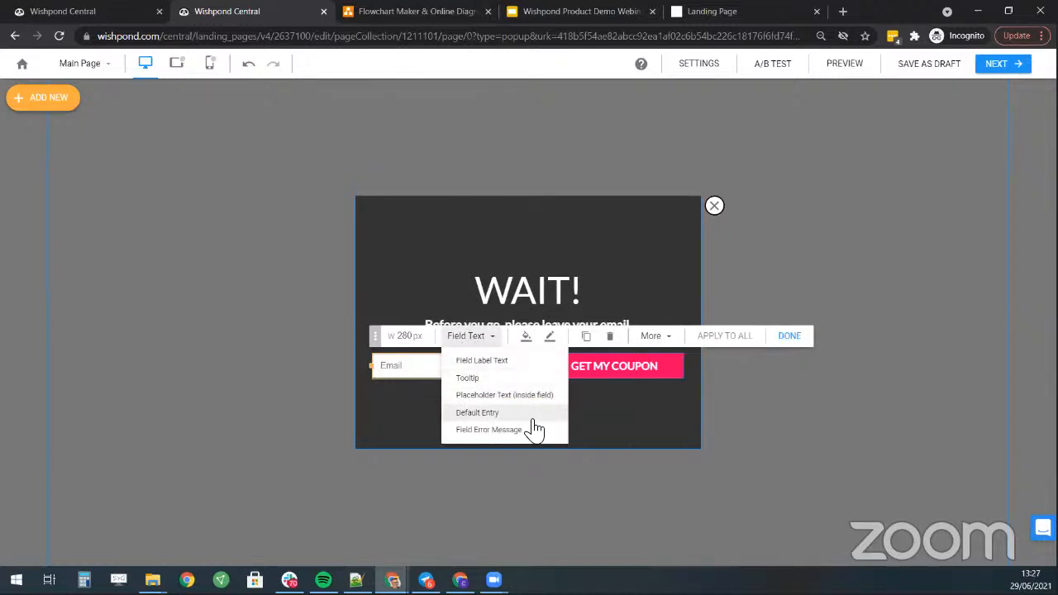
left_click(509, 366)
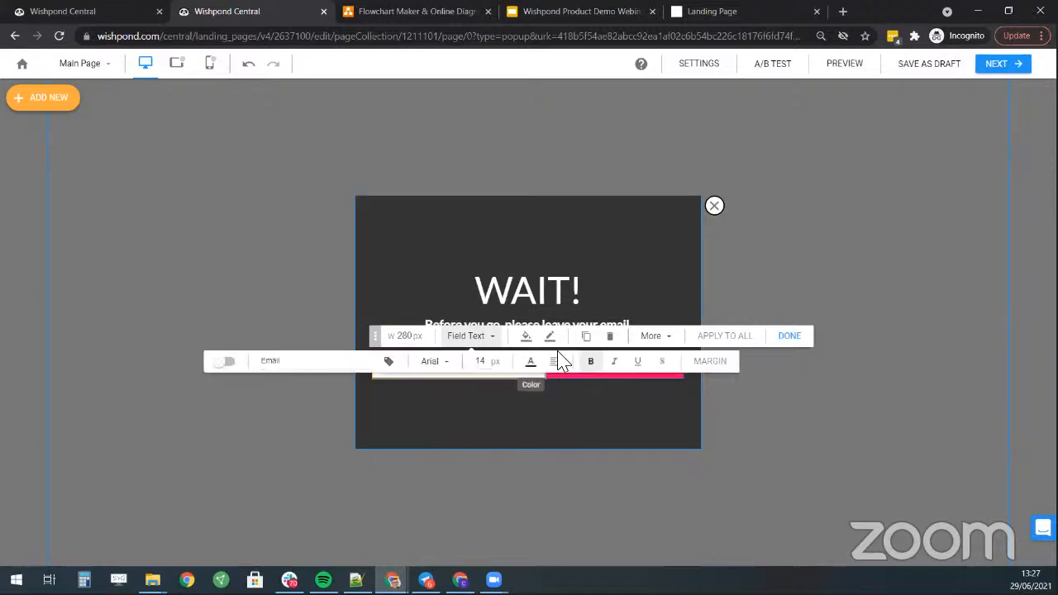
left_click(497, 431)
left_click(493, 373)
- Change the coupon button's text from GET MY COUPON to 'I want to get offers'
left_click(601, 374)
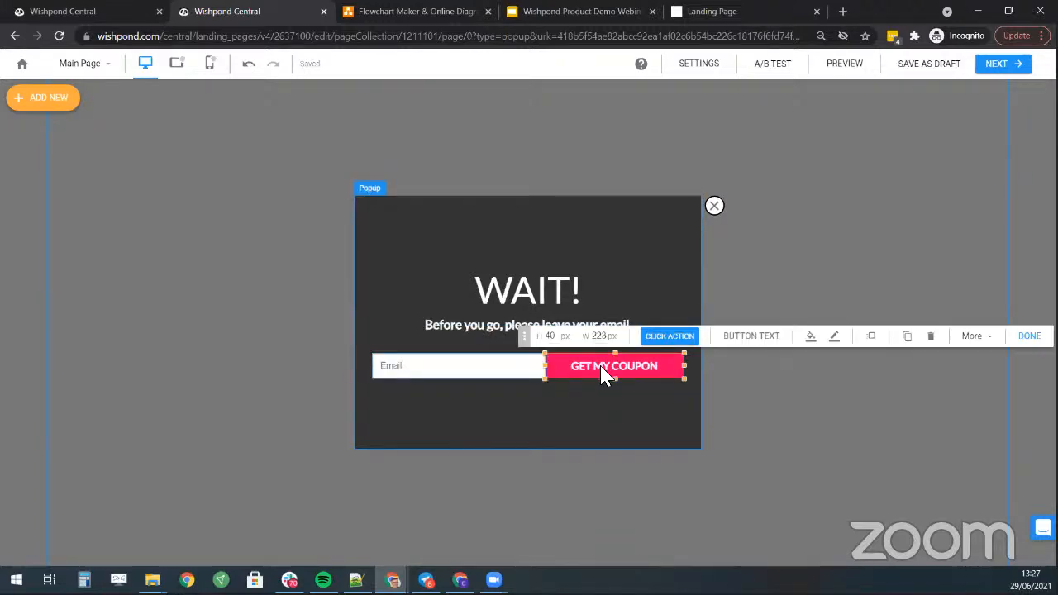
left_click(669, 339)
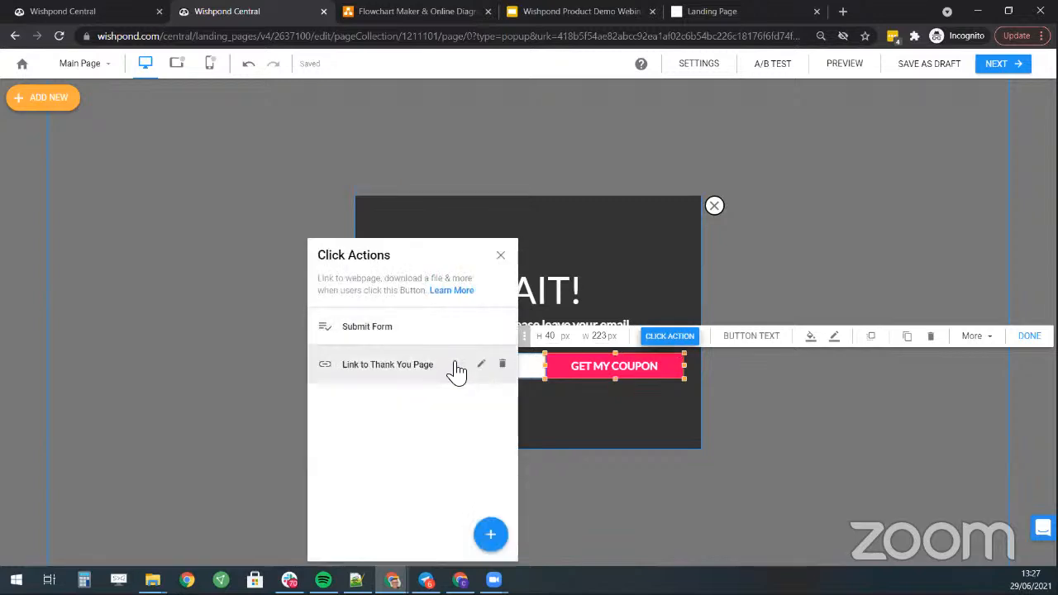
left_click(773, 338)
triple_click(676, 310)
type("Sub")
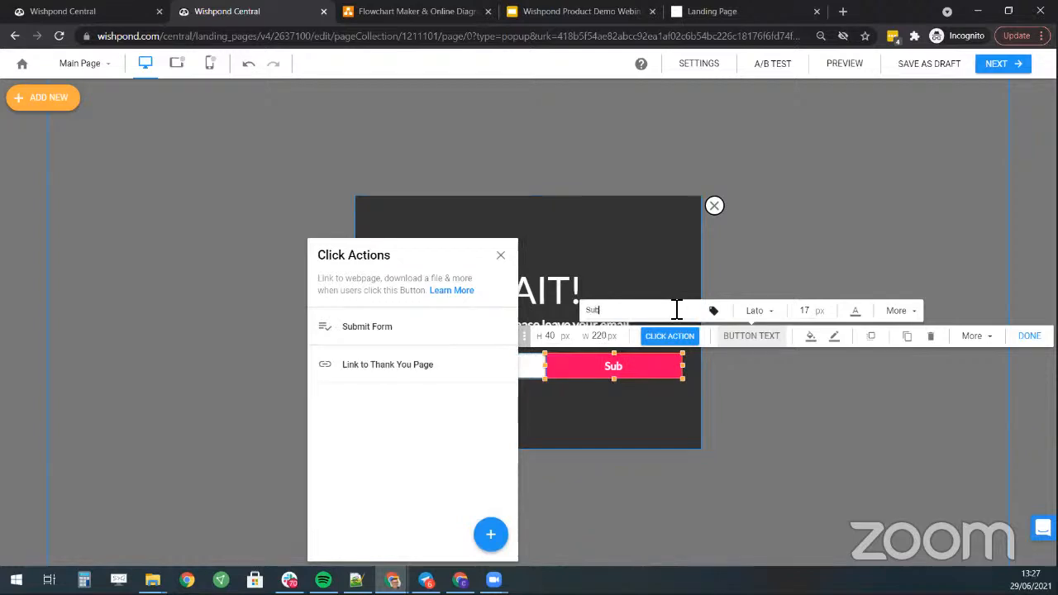
type("S")
type(" want to get offers")
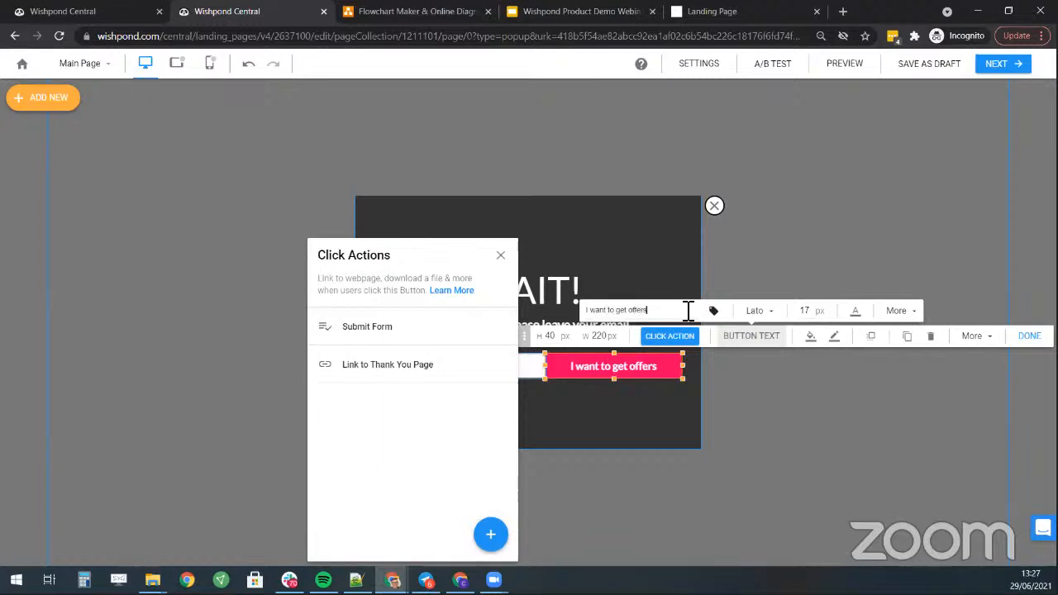
- Close the button's Click Actions panel and open the popup's page list
left_click(944, 397)
left_click(805, 427)
left_click(929, 264)
left_click(926, 125)
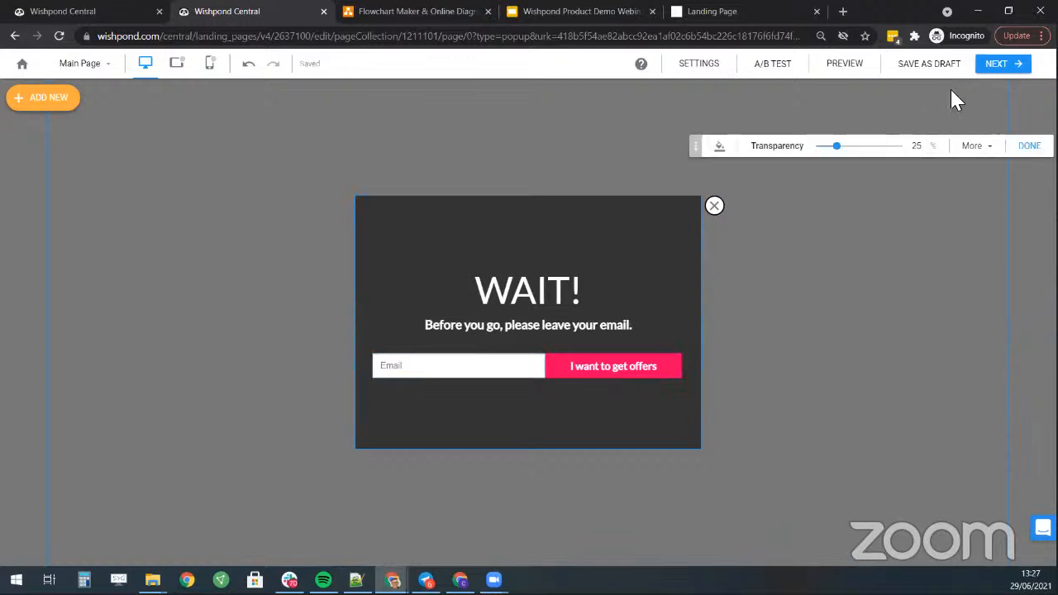
left_click(86, 64)
- On the Thank You page, delete the ENTER COUPON CODE line
left_click(128, 123)
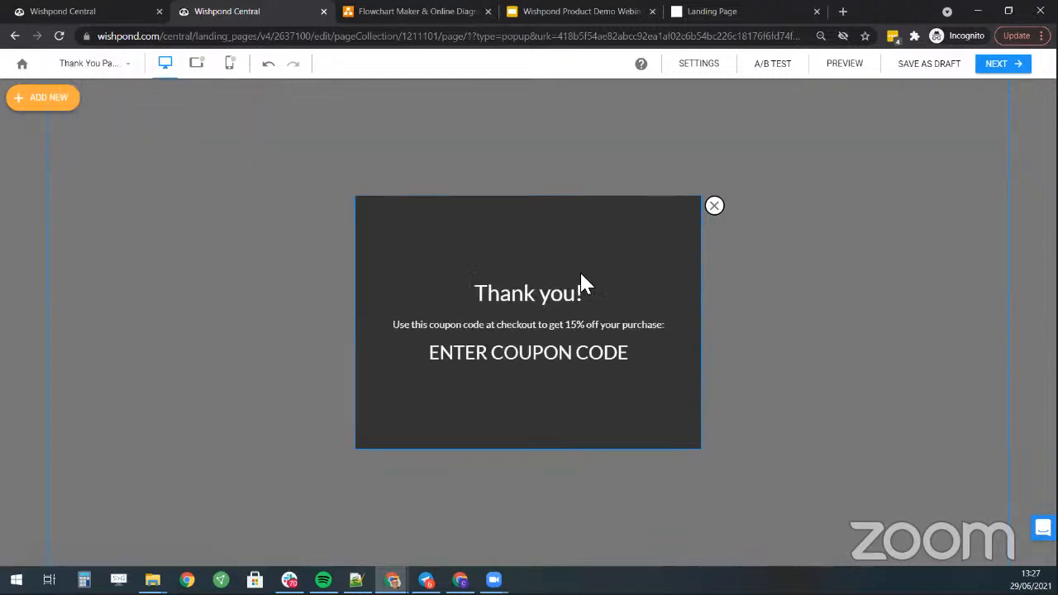
left_click(579, 325)
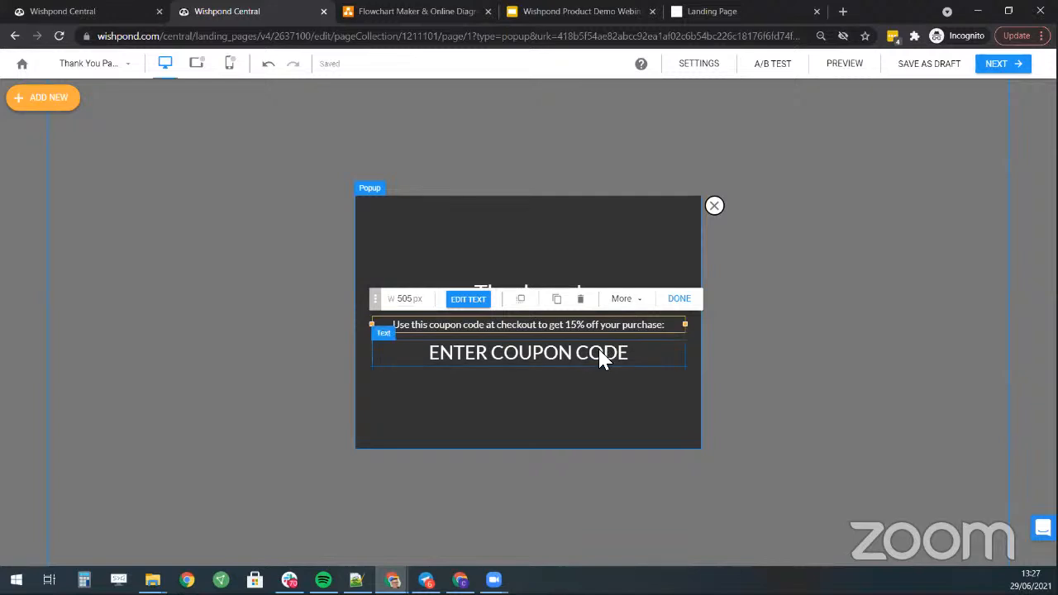
left_click(602, 354)
left_click(581, 321)
- Rewrite the coupon line to read 'We will send you a personalized offer shortly!'
left_click(592, 324)
double_click(593, 323)
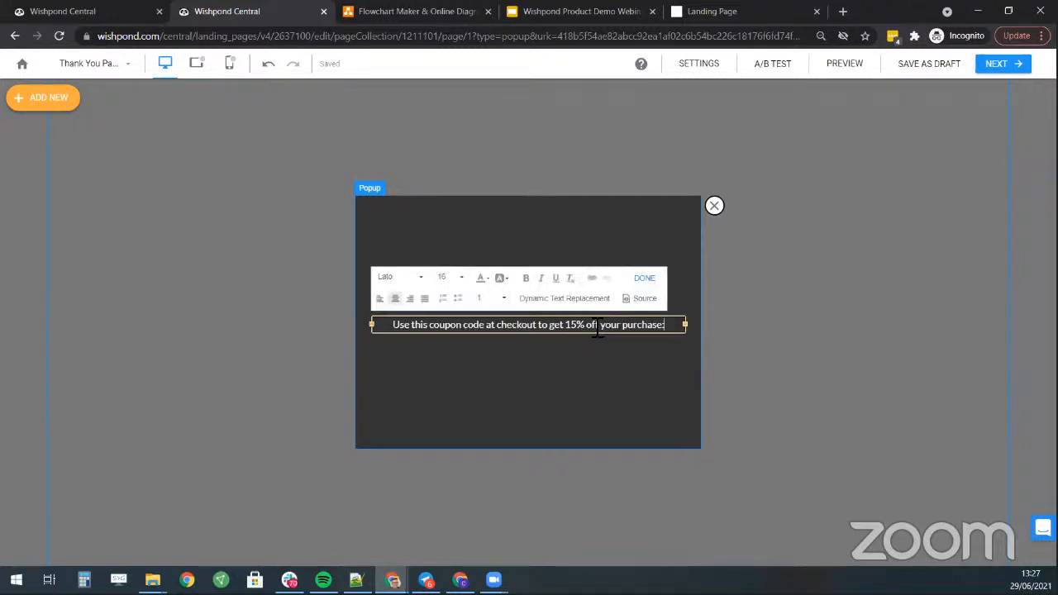
key("ctrl+a")
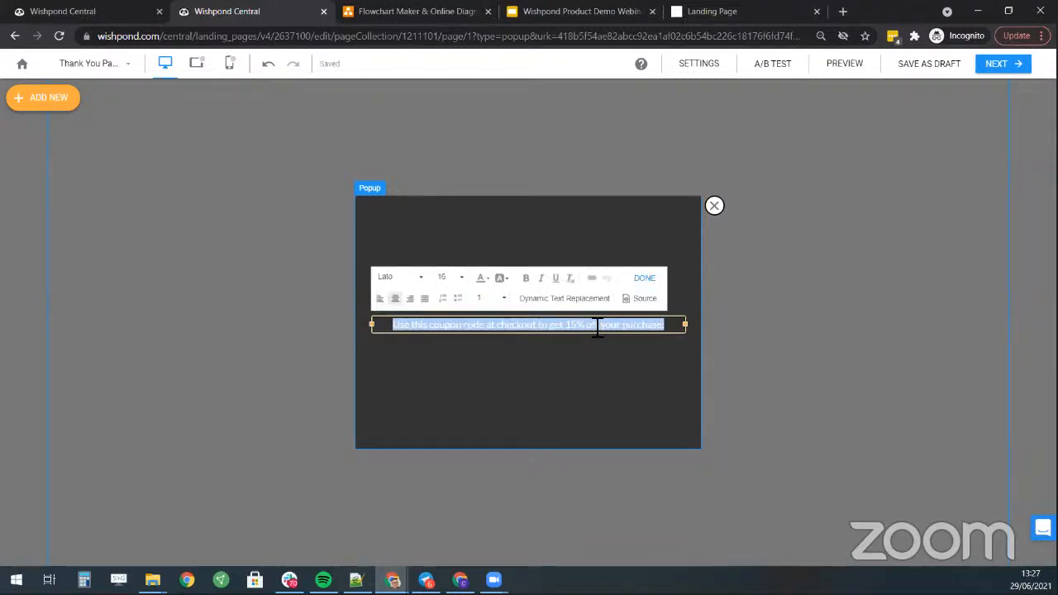
type("You will receive our offer")
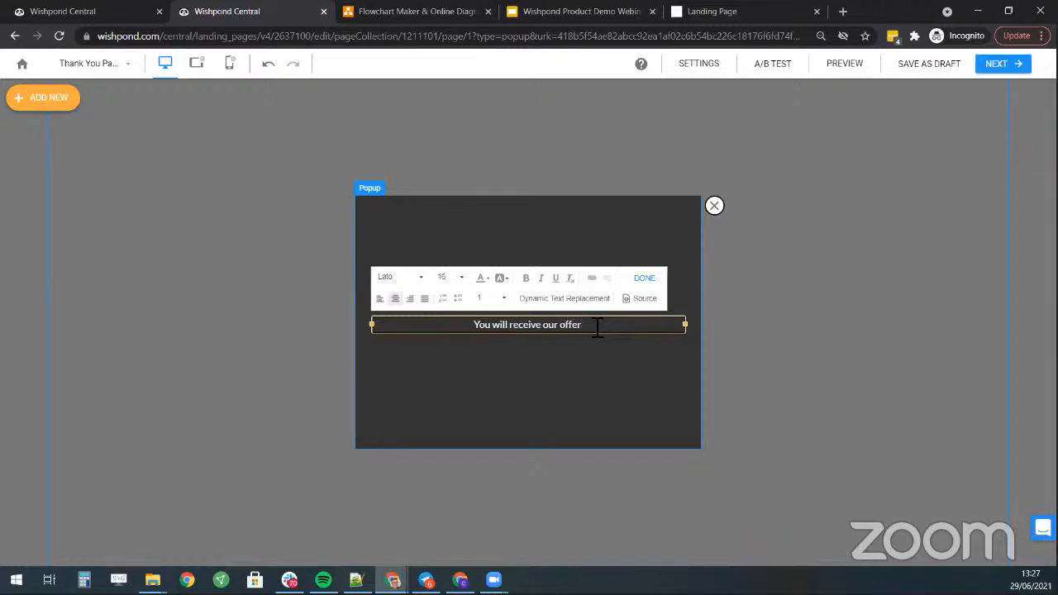
type(" f")
key("BackSpace")
key("BackSpace")
type(".")
key("ctrl+a")
type("W")
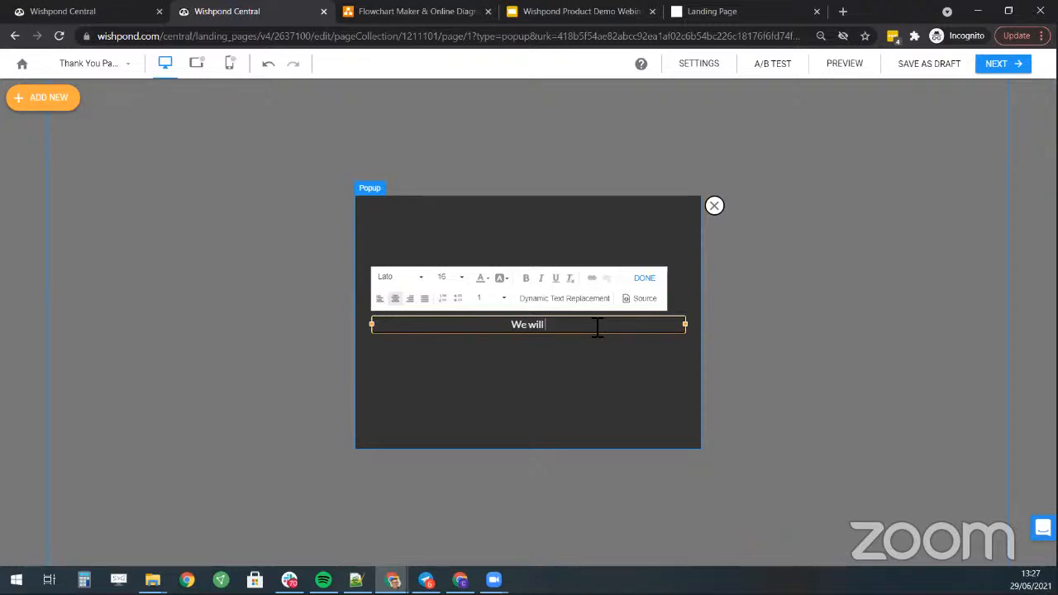
type("e will send you a")
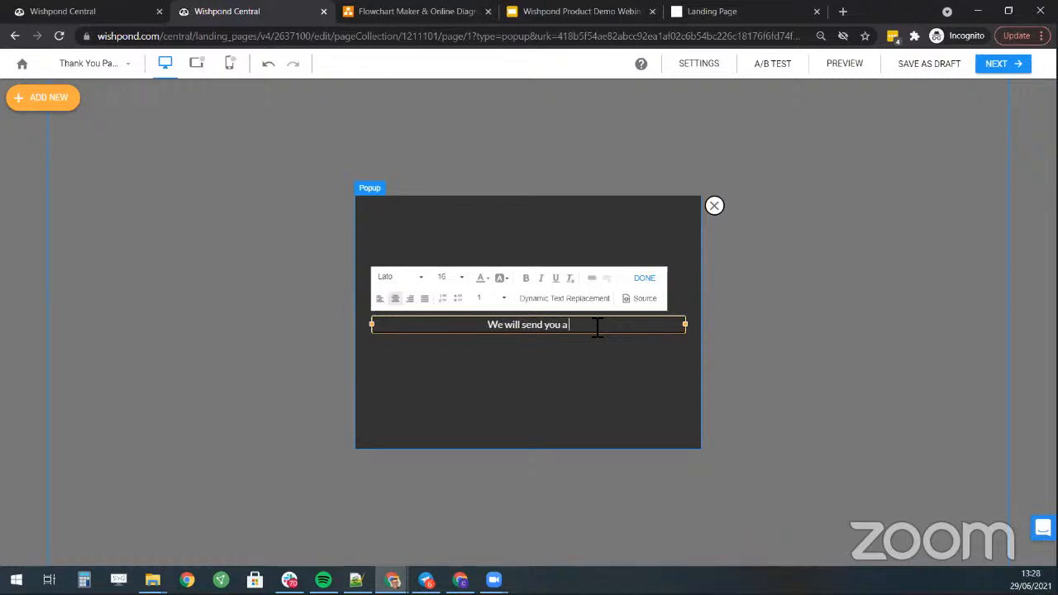
type(" personalize")
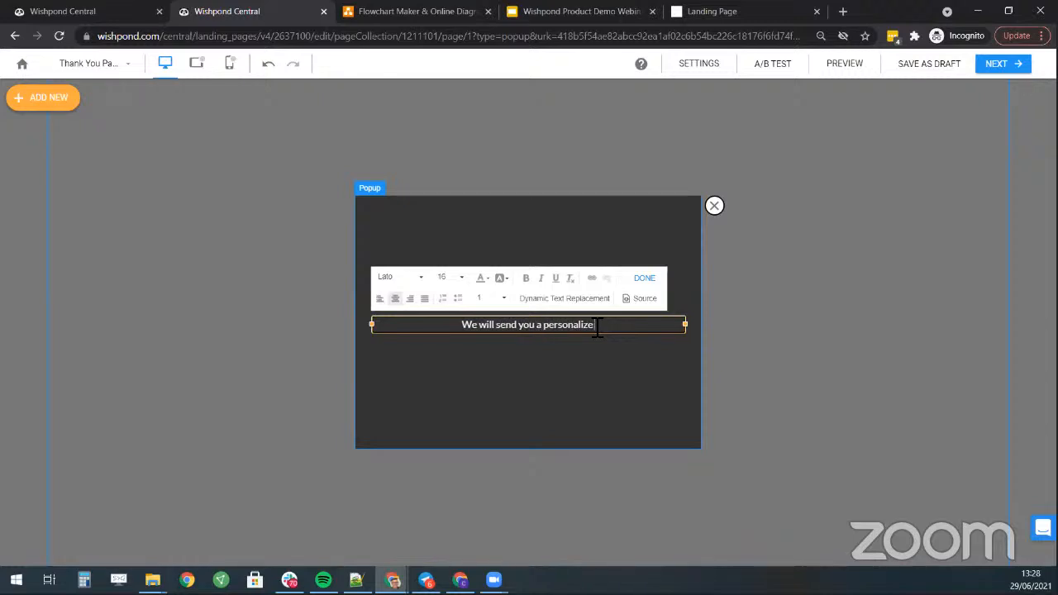
type("d offer shortly!")
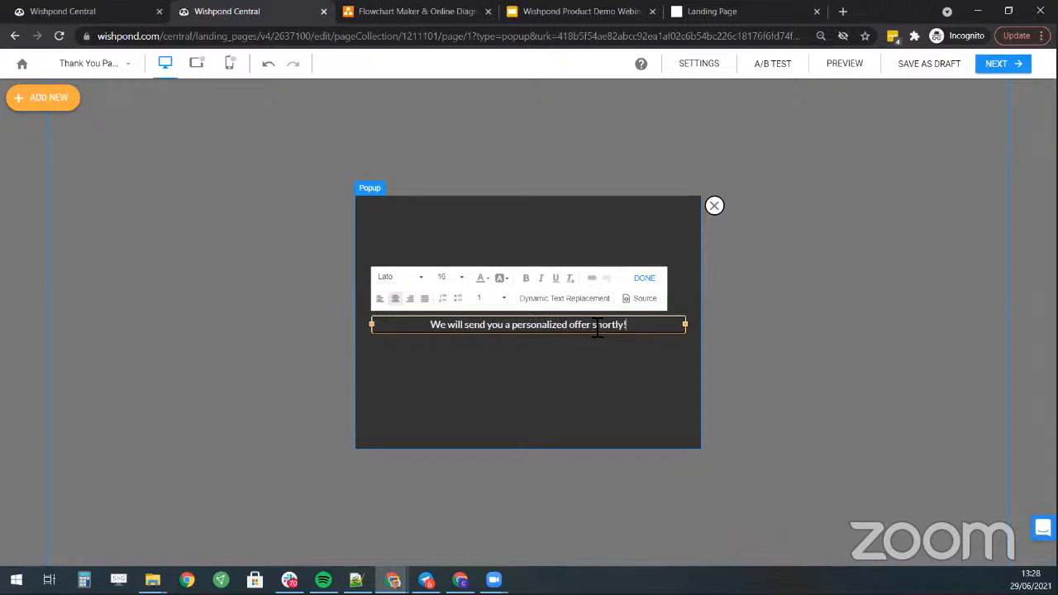
- Finish the text edit and remove the default page URL rule from the display settings
left_click(645, 279)
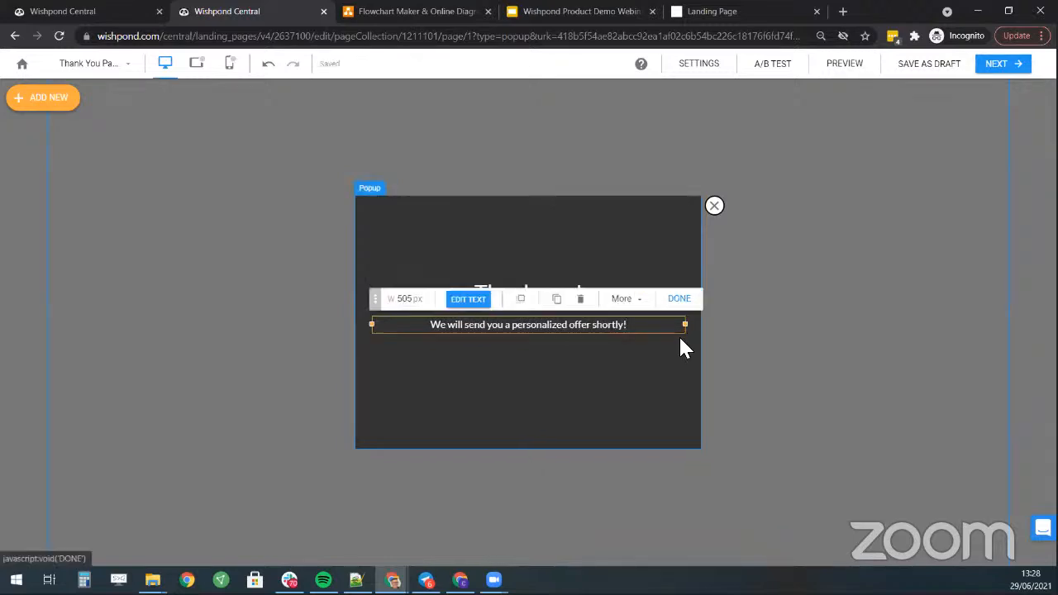
left_click(1013, 64)
left_click(666, 234)
- Target the popup at the Yoga Studio Landing Page campaign and stop hiding it on mobile
left_click(477, 289)
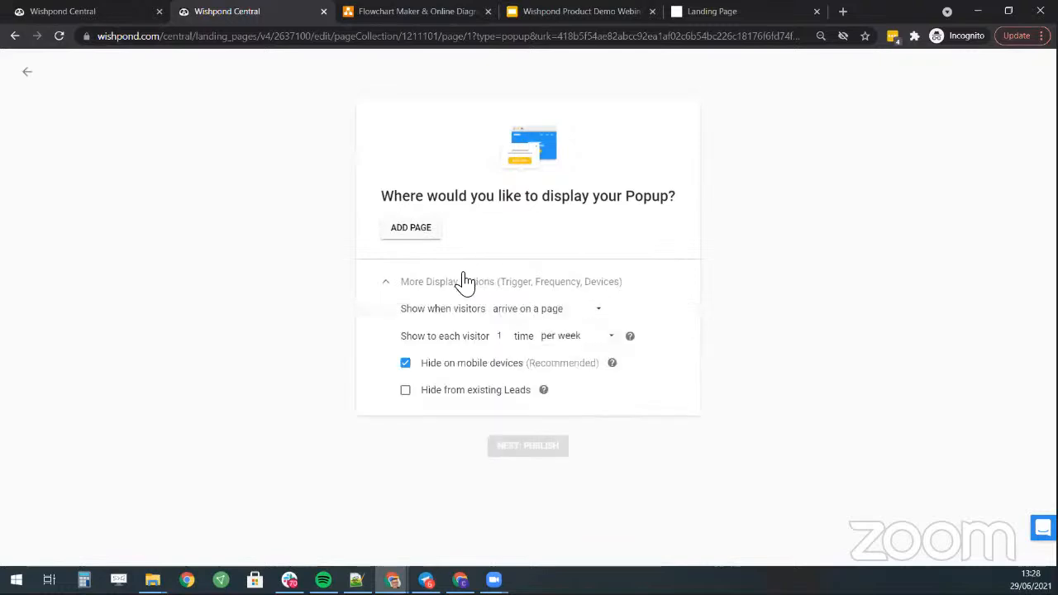
left_click(417, 227)
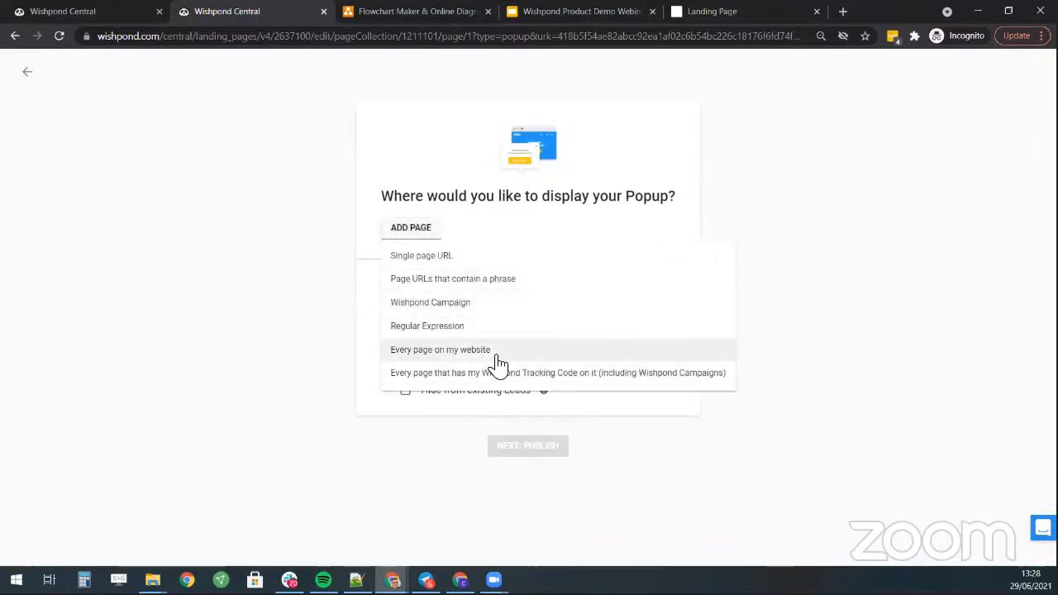
left_click(496, 303)
left_click(534, 243)
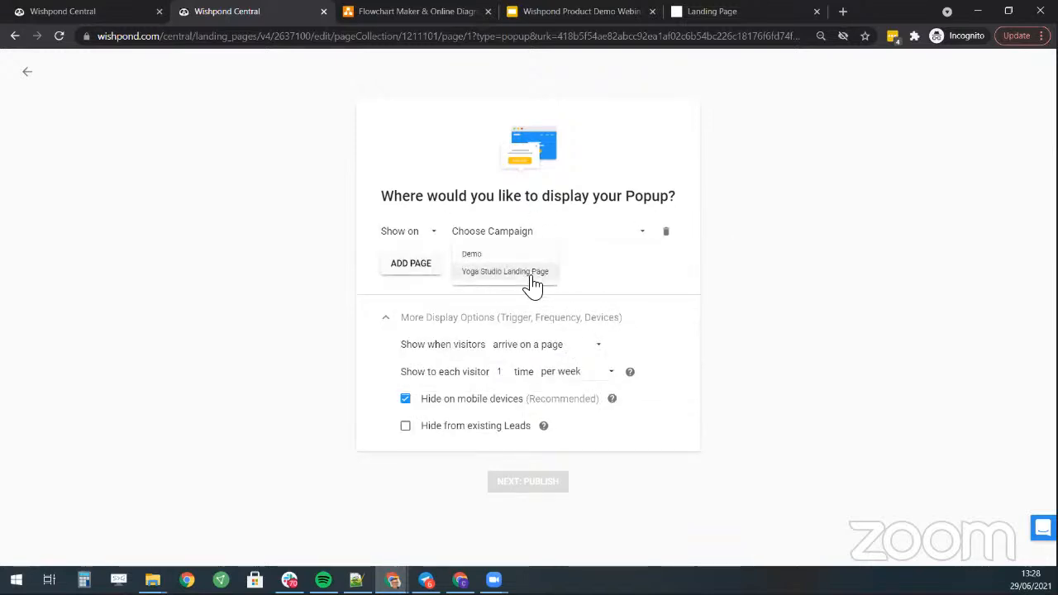
left_click(529, 273)
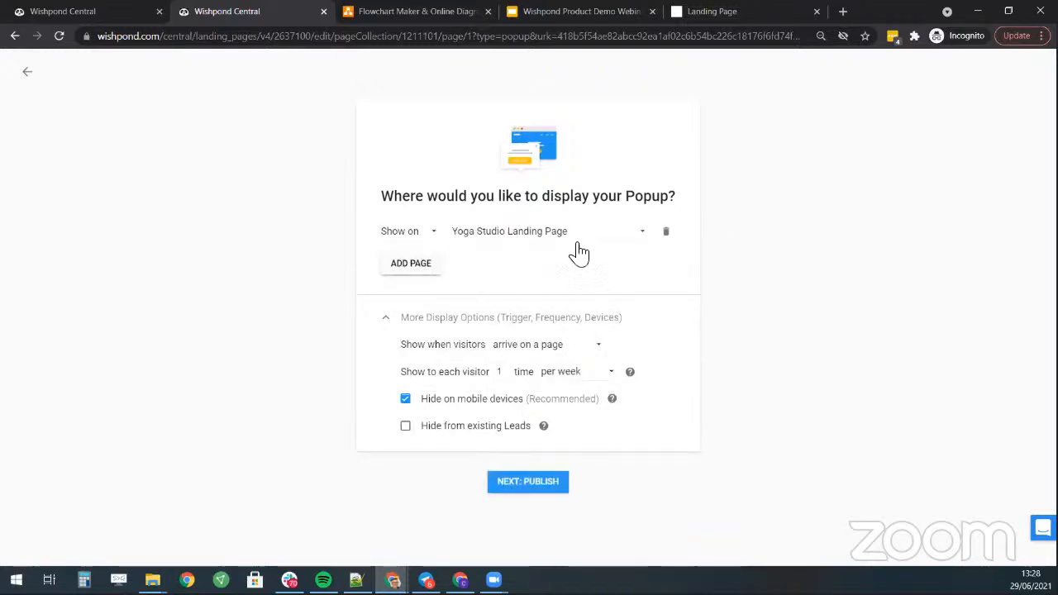
left_click(409, 402)
- Trigger the popup on page exit, once per session, and publish it
left_click(553, 357)
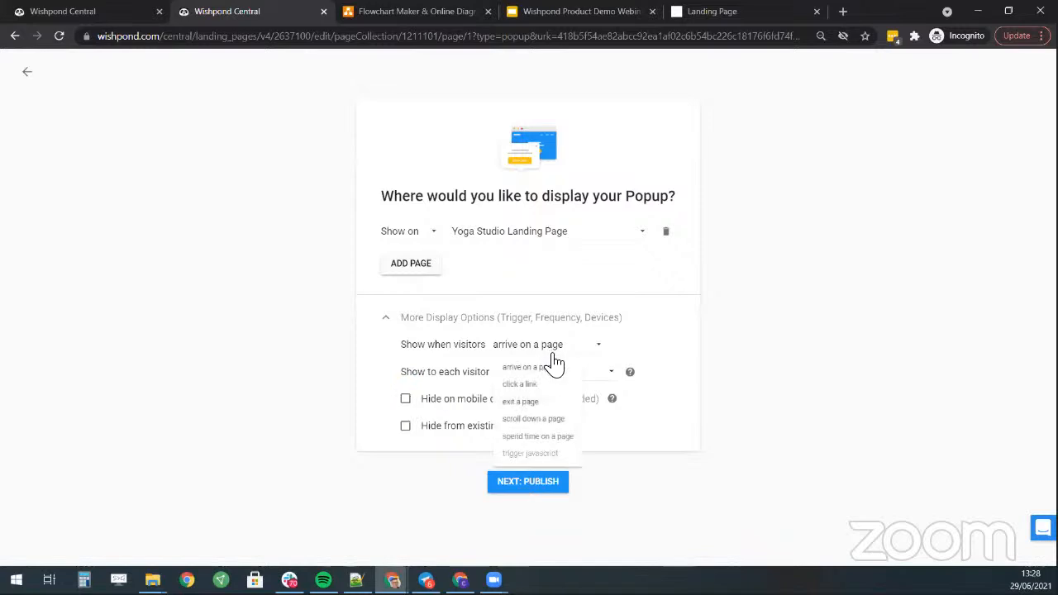
left_click(542, 402)
left_click(589, 374)
left_click(573, 396)
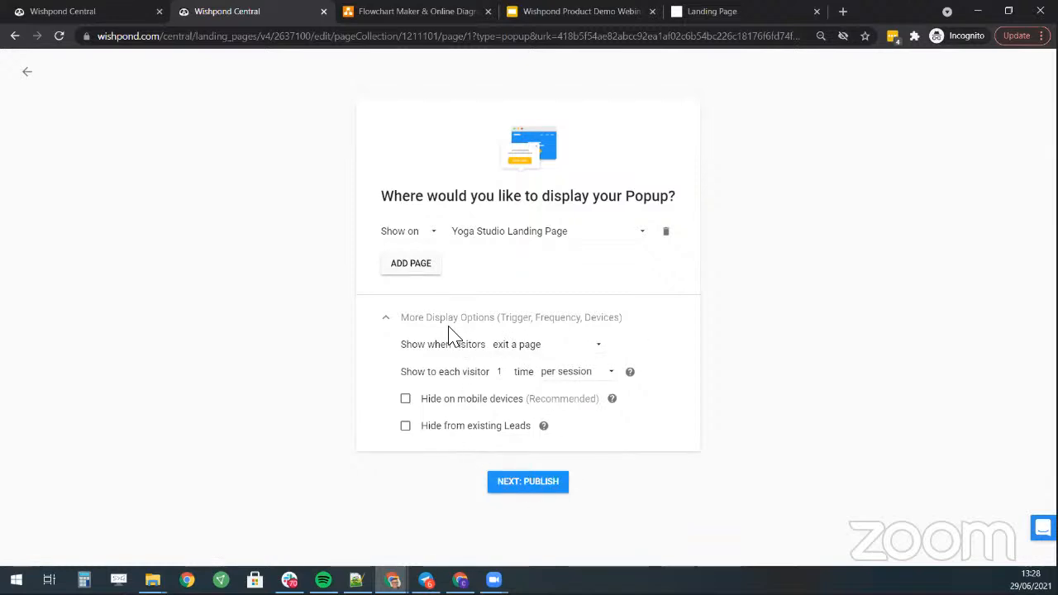
left_click(543, 486)
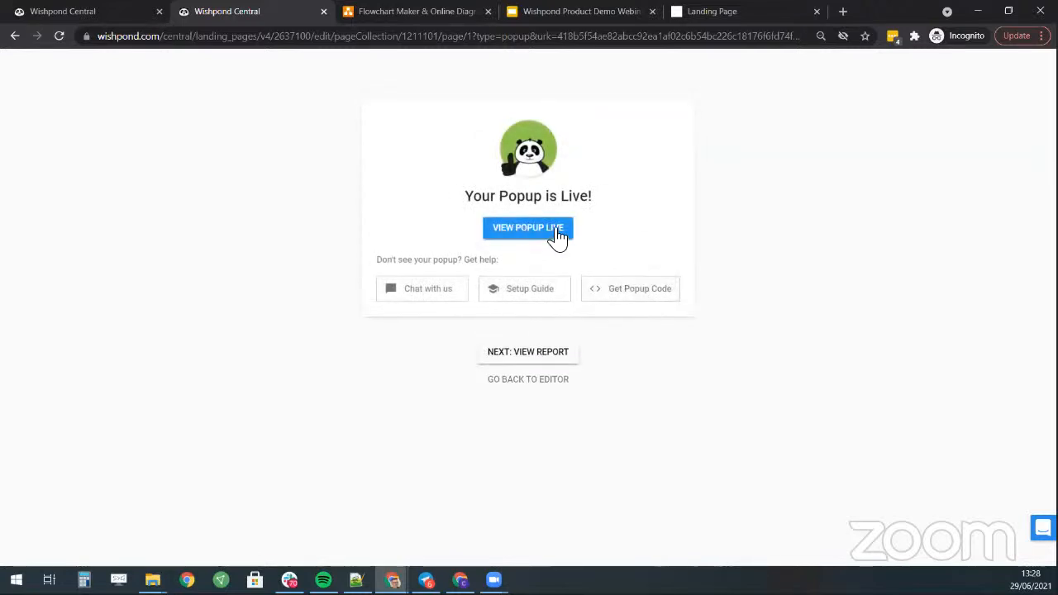
- Submit a test email in the live popup, close the Thank you message, and return to the funnel diagram
left_click(558, 235)
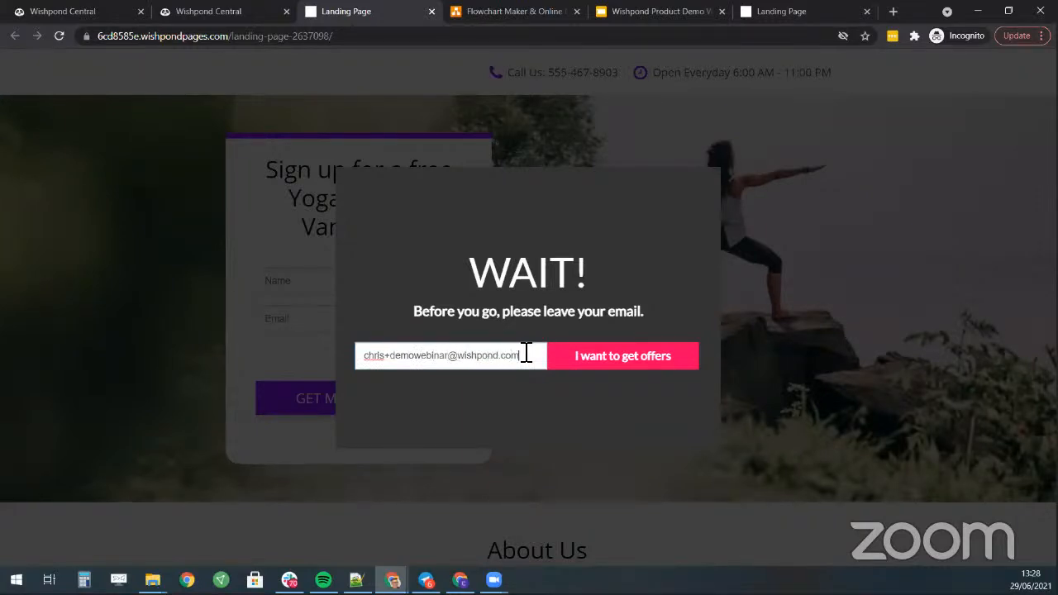
left_click(604, 364)
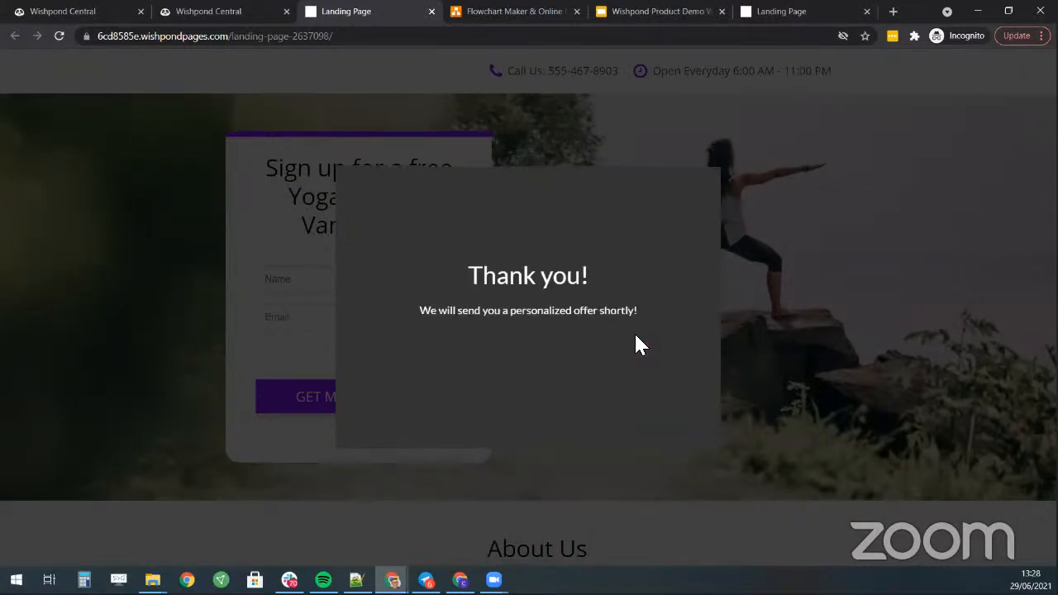
scroll(640, 338, "down", 2)
left_click_drag(425, 318, 663, 330)
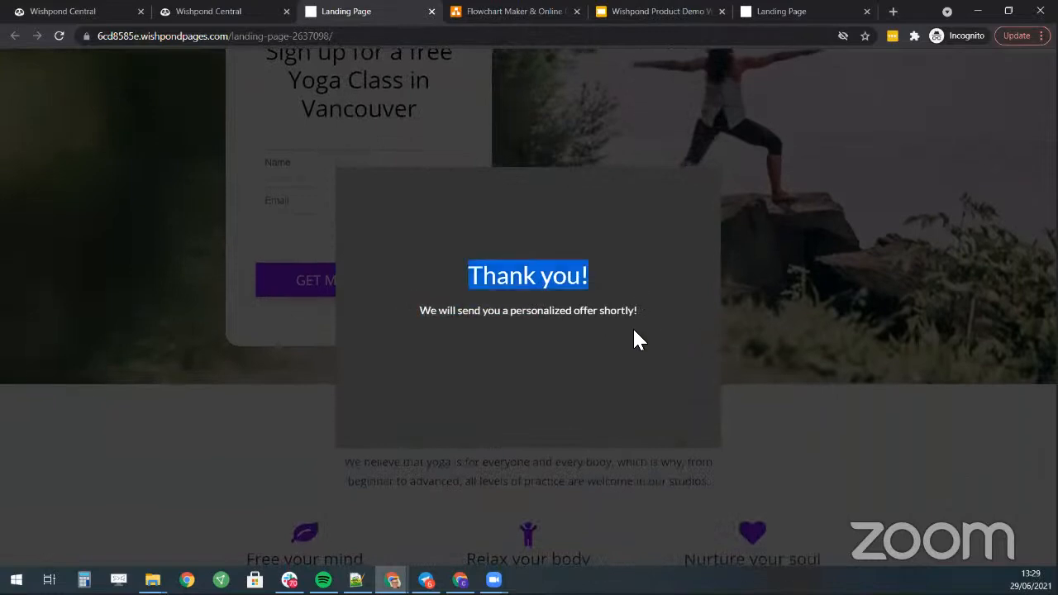
left_click(494, 328)
left_click(908, 312)
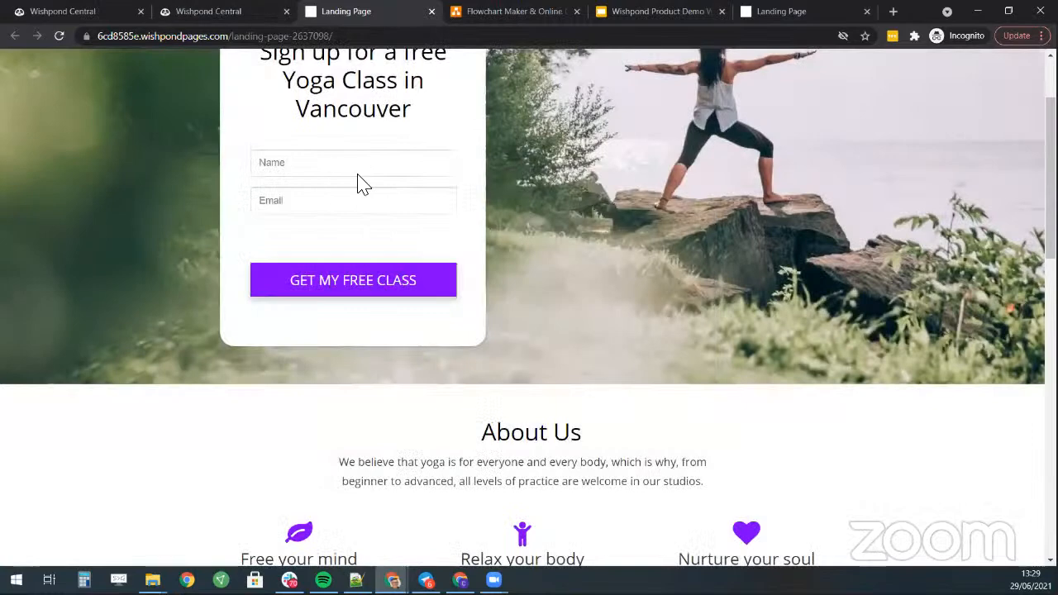
left_click(521, 12)
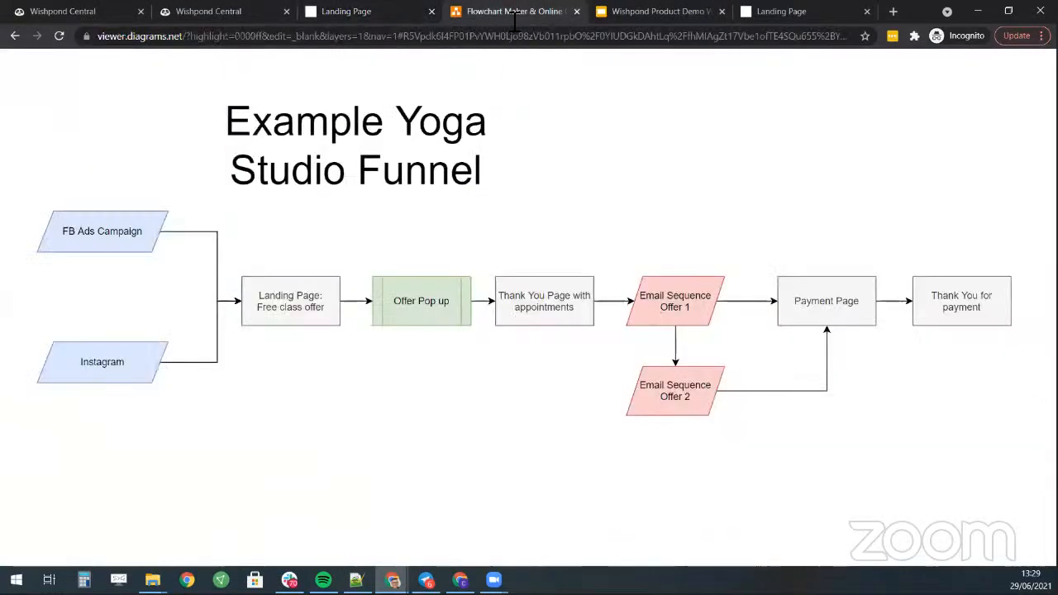
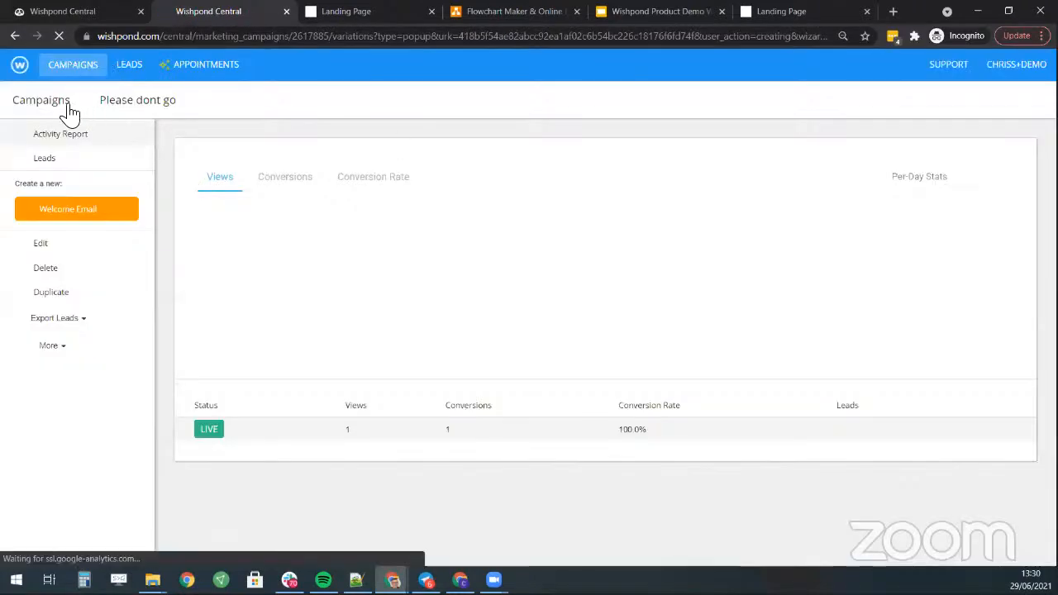
- Go back to the campaigns list, where 'Please dont go' shows 1 view and 1 conversion
left_click(63, 107)
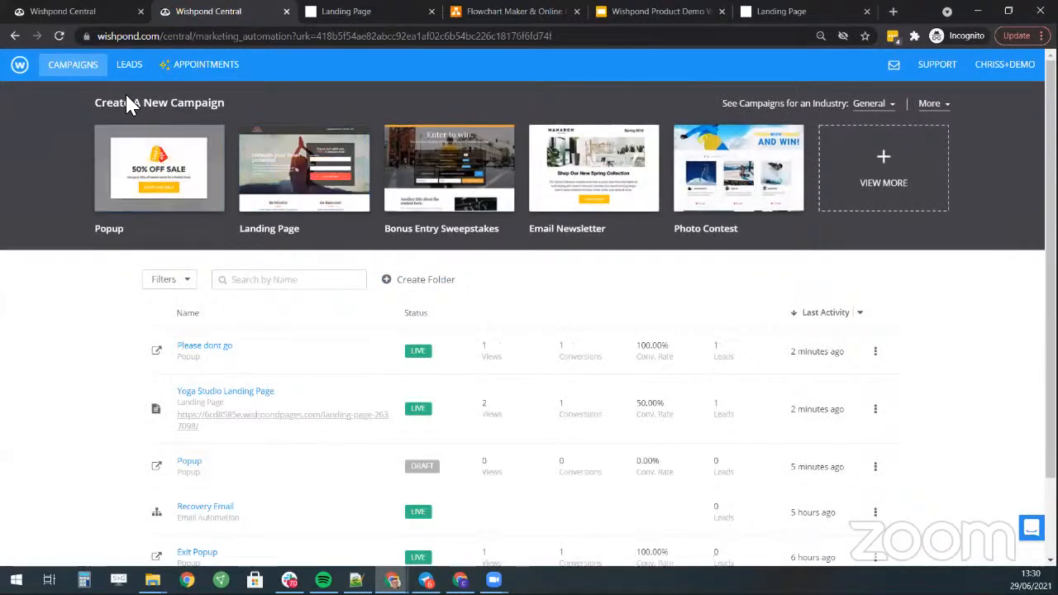
- Start a new Landing Page campaign and browse its template gallery
left_click(890, 183)
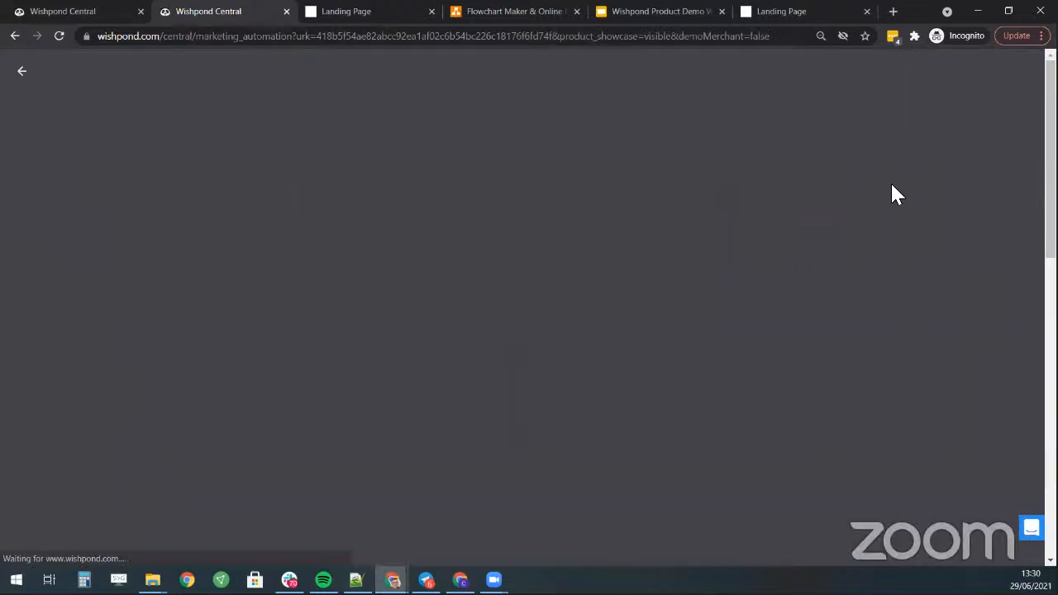
mouse_move(214, 255)
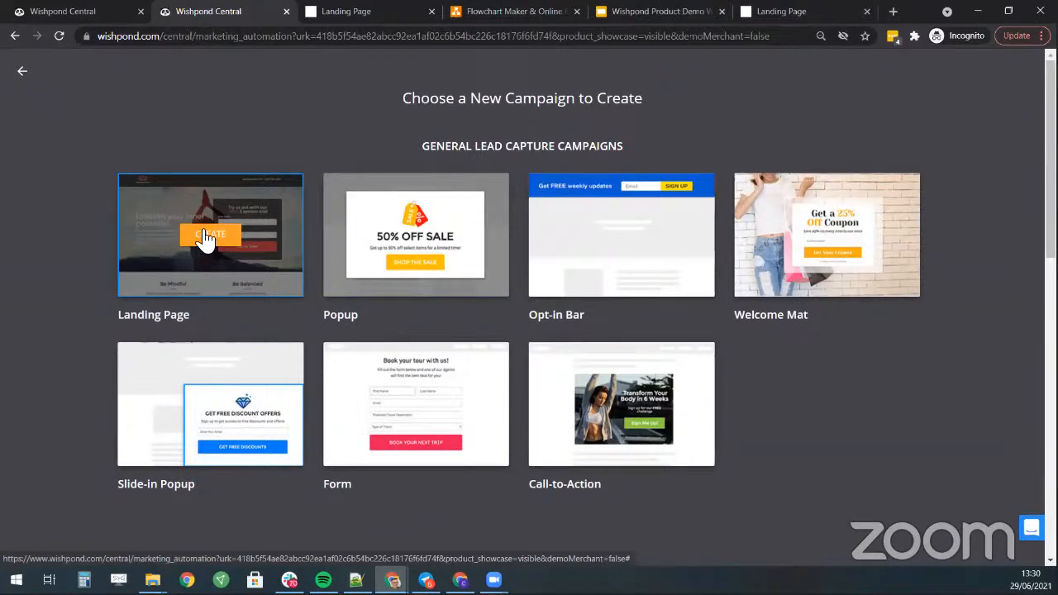
left_click(210, 248)
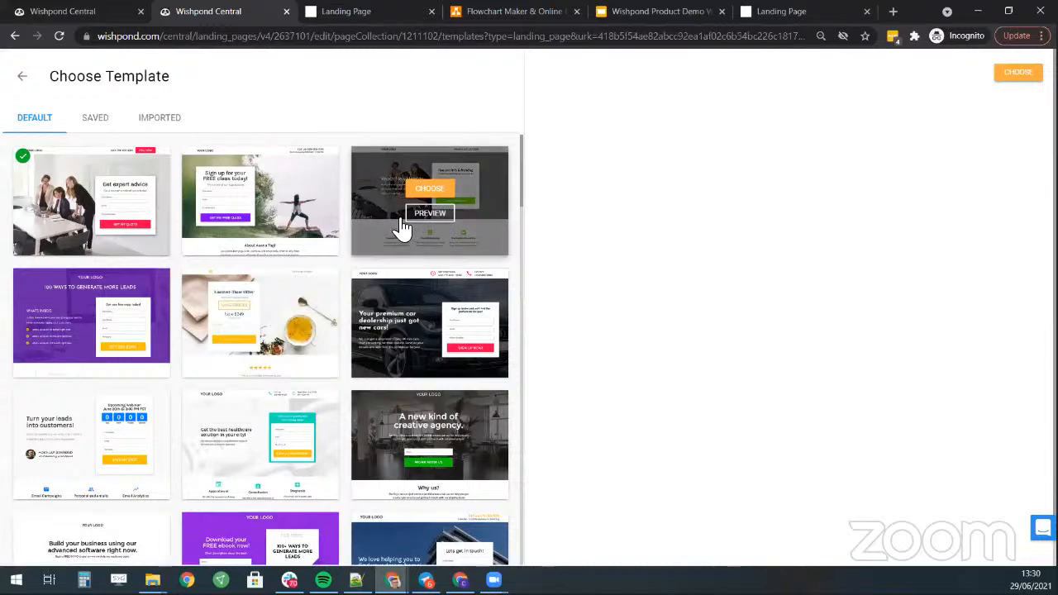
scroll(377, 251, "down", 1)
scroll(378, 259, "down", 1)
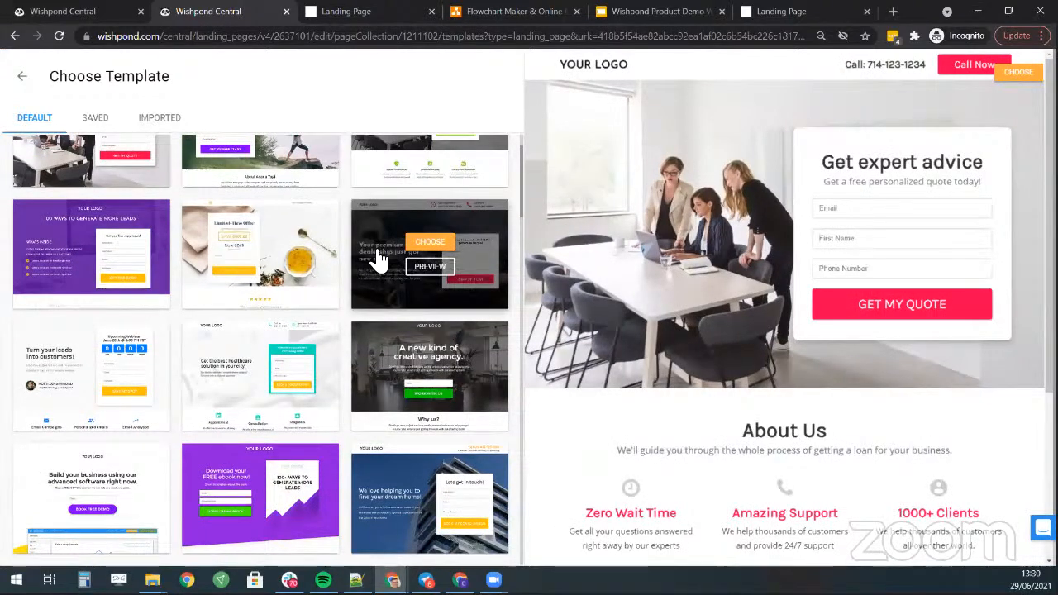
scroll(371, 262, "up", 2)
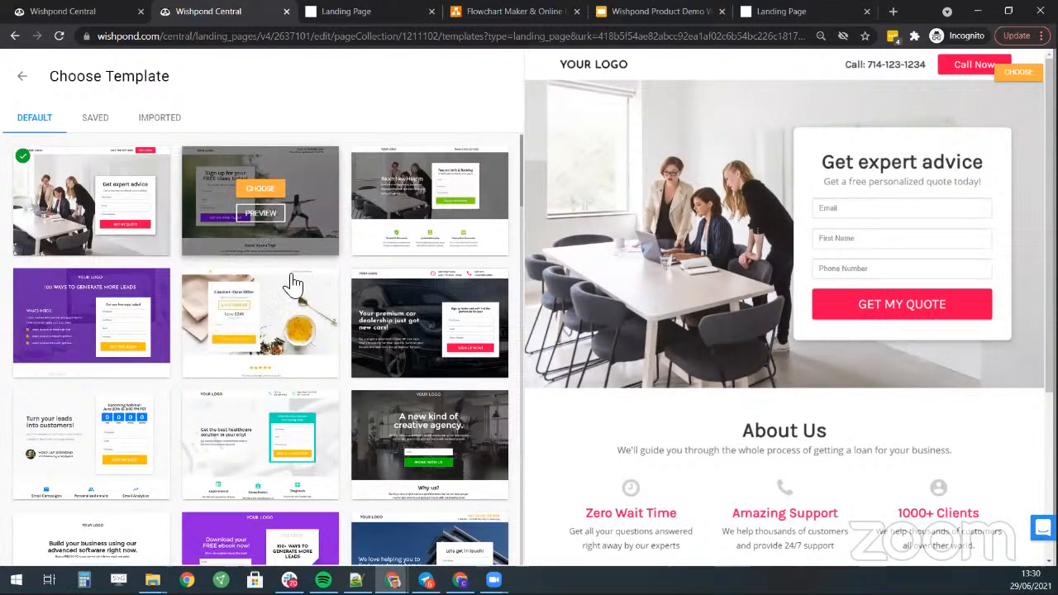
scroll(364, 355, "down", 2)
scroll(364, 356, "down", 10)
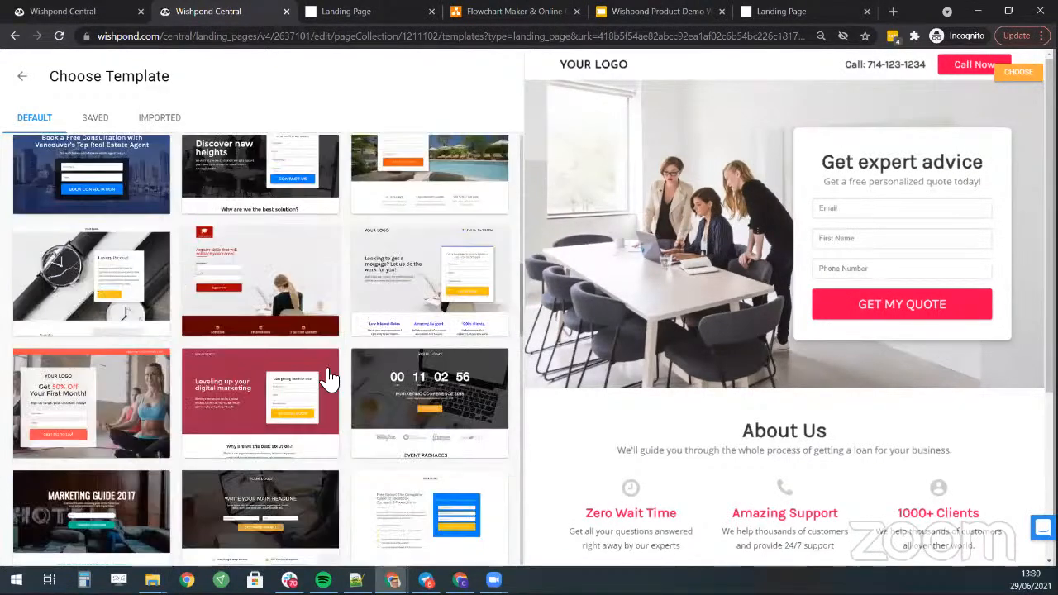
scroll(328, 377, "up", 2)
scroll(329, 378, "up", 3)
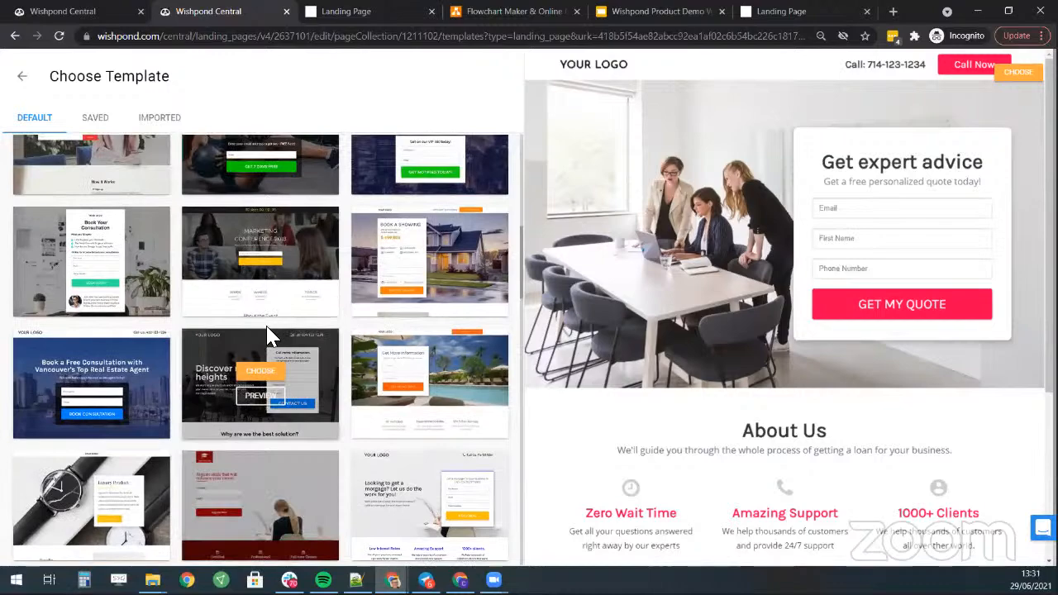
scroll(341, 273, "up", 1)
scroll(341, 272, "up", 3)
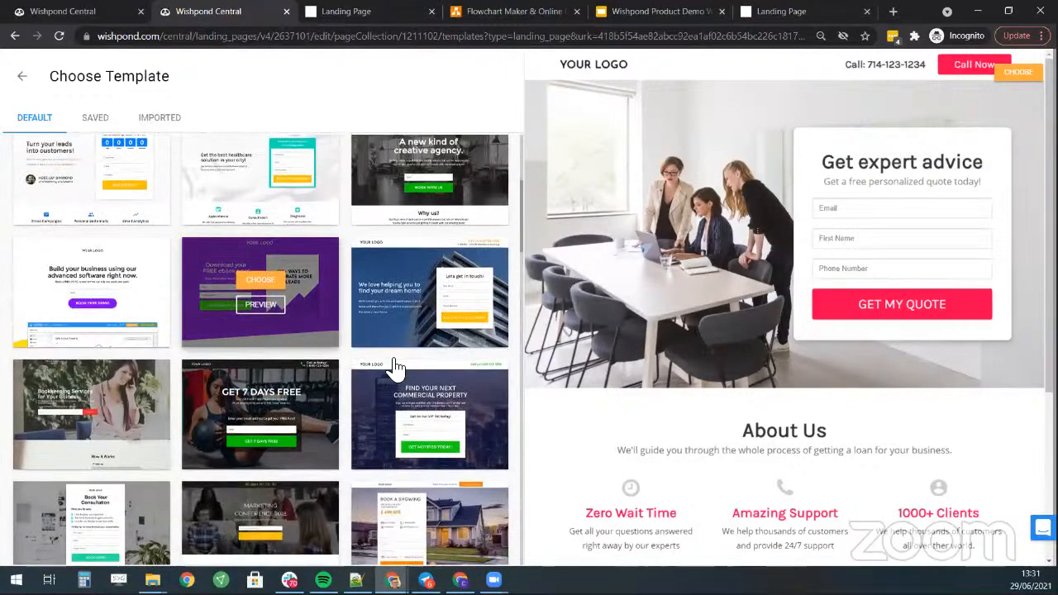
- Preview and choose the purple 'Download your FREE ebook now!' template
mouse_move(261, 286)
left_click(259, 305)
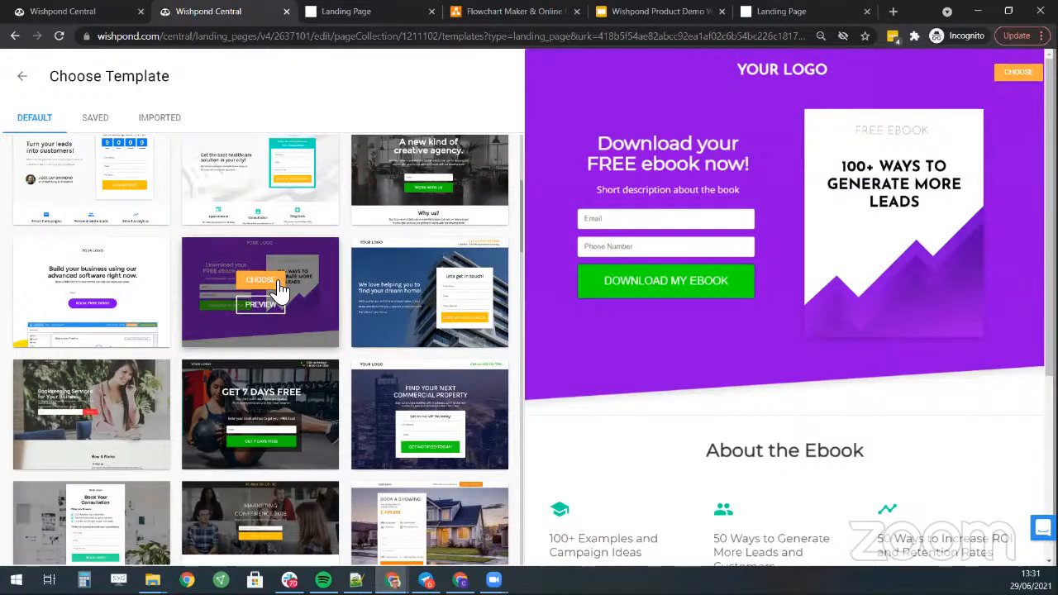
left_click(274, 280)
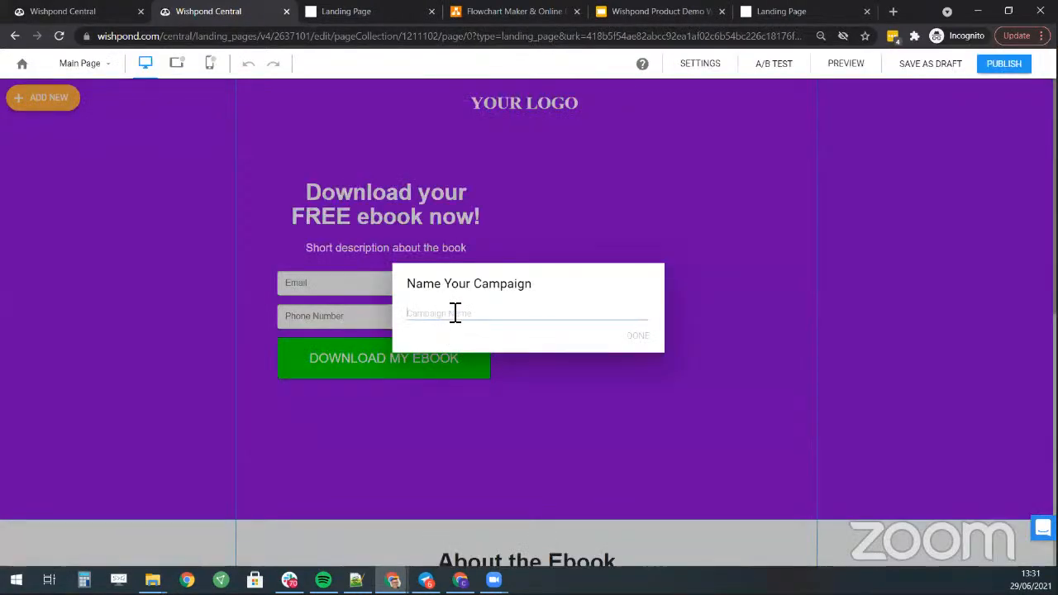
left_click(451, 315)
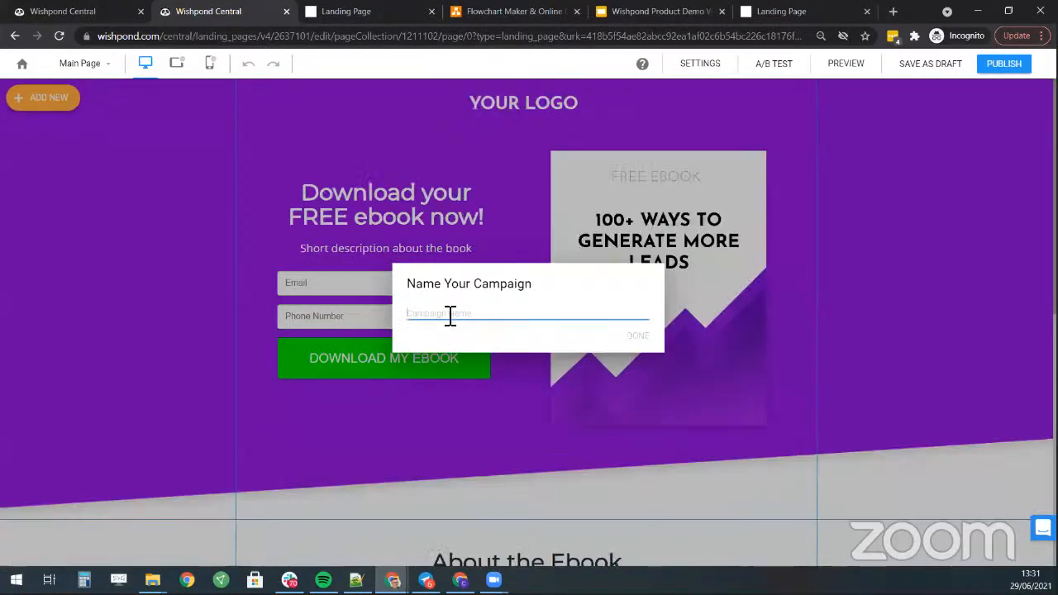
- Name the campaign and change the headline to 'Buy our Yog Relaxation ebook'
type("Ebook Upsell")
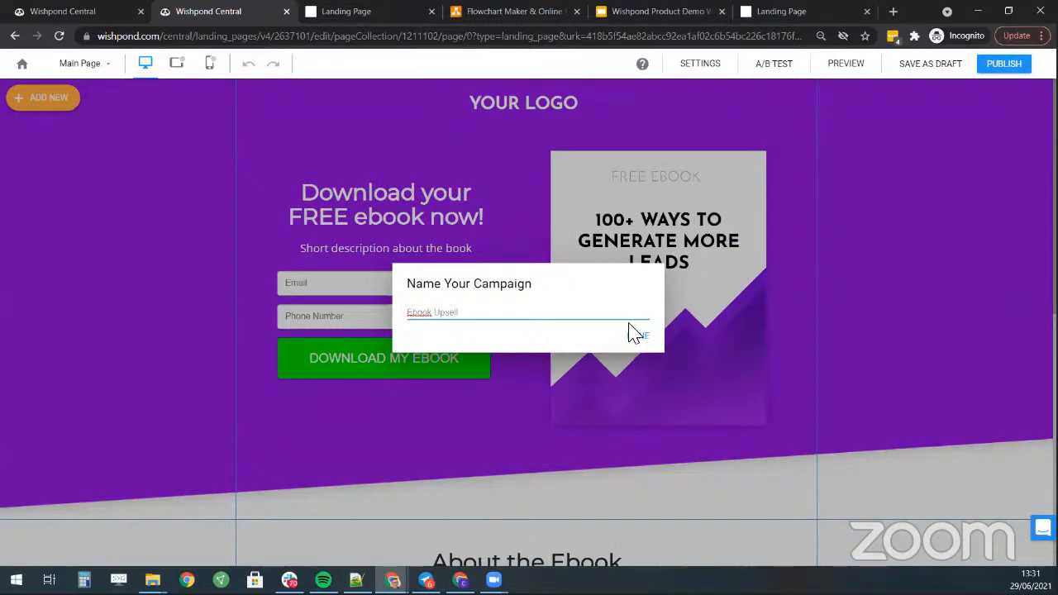
left_click(636, 335)
left_click(403, 208)
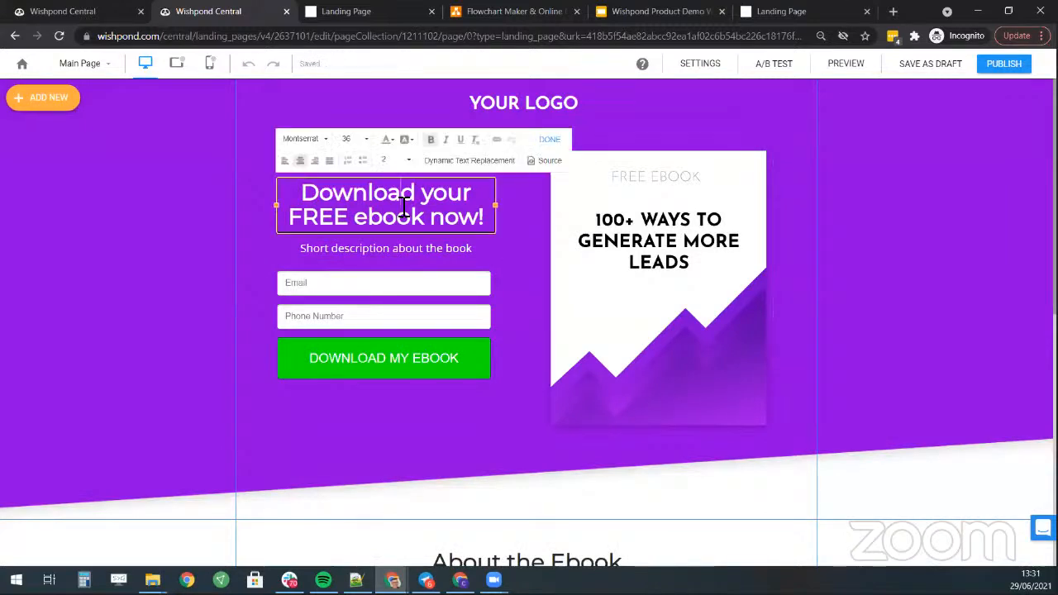
triple_click(403, 207)
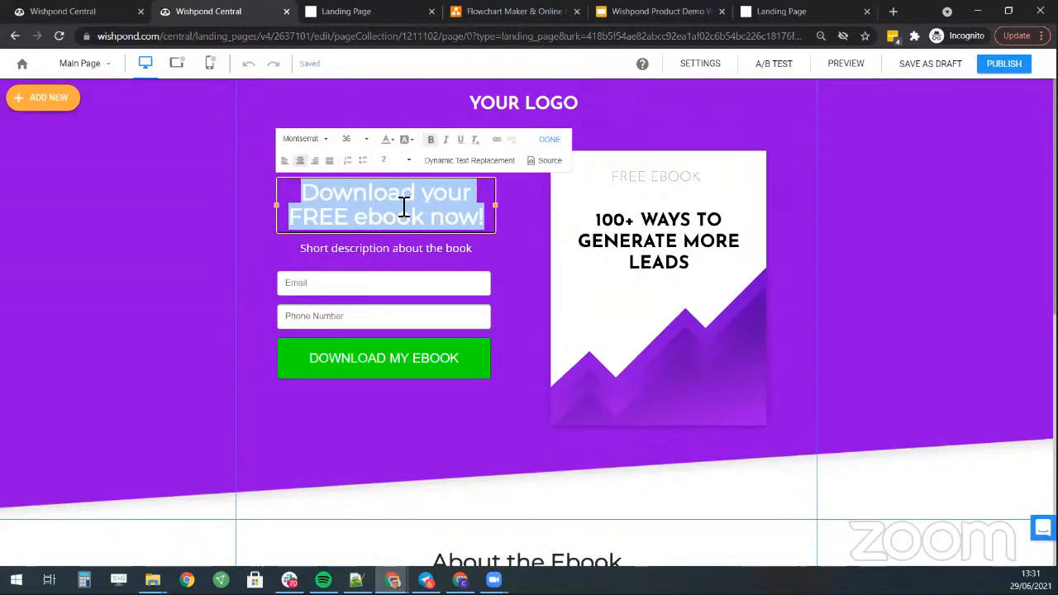
type("Buy our ")
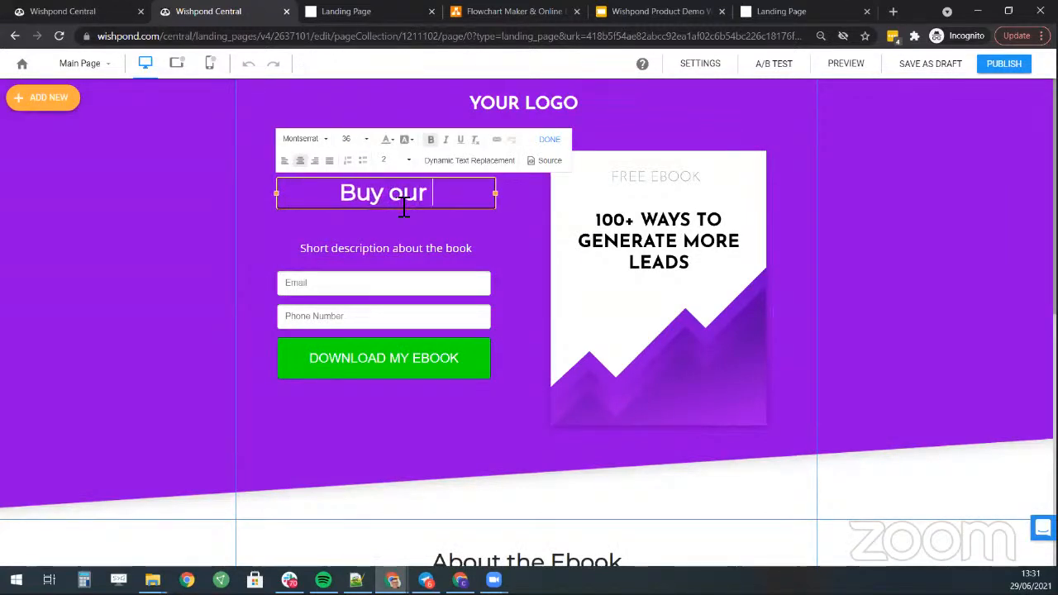
type("Yog Rela")
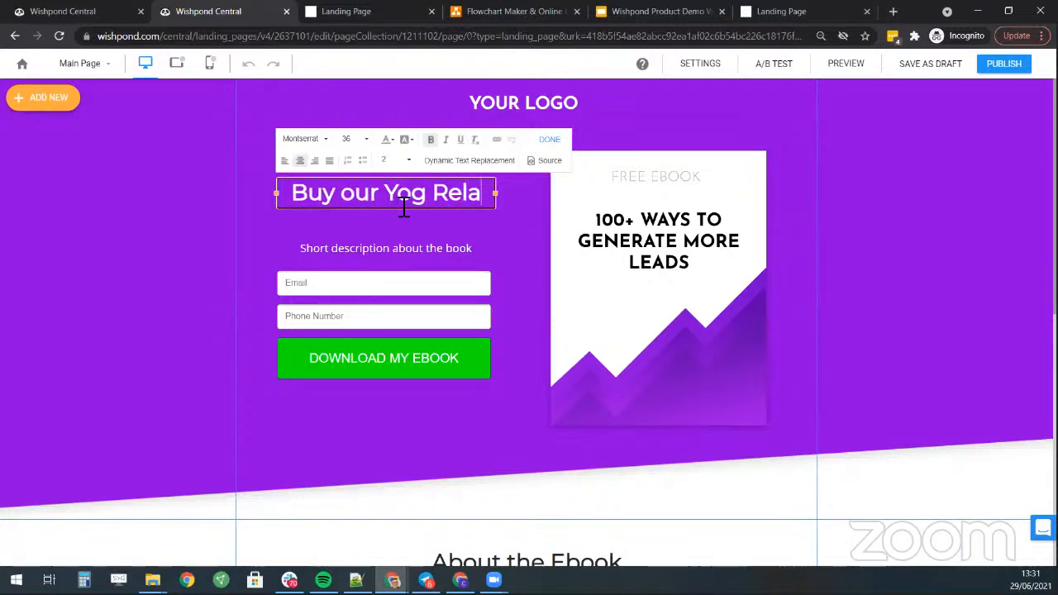
type("xa")
type("tion")
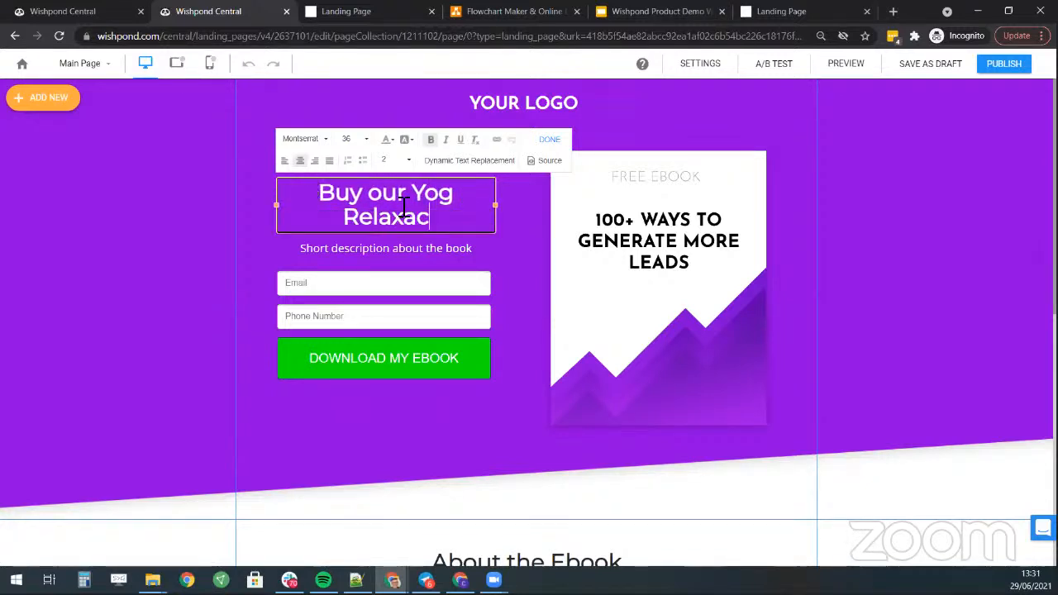
type(" ebook")
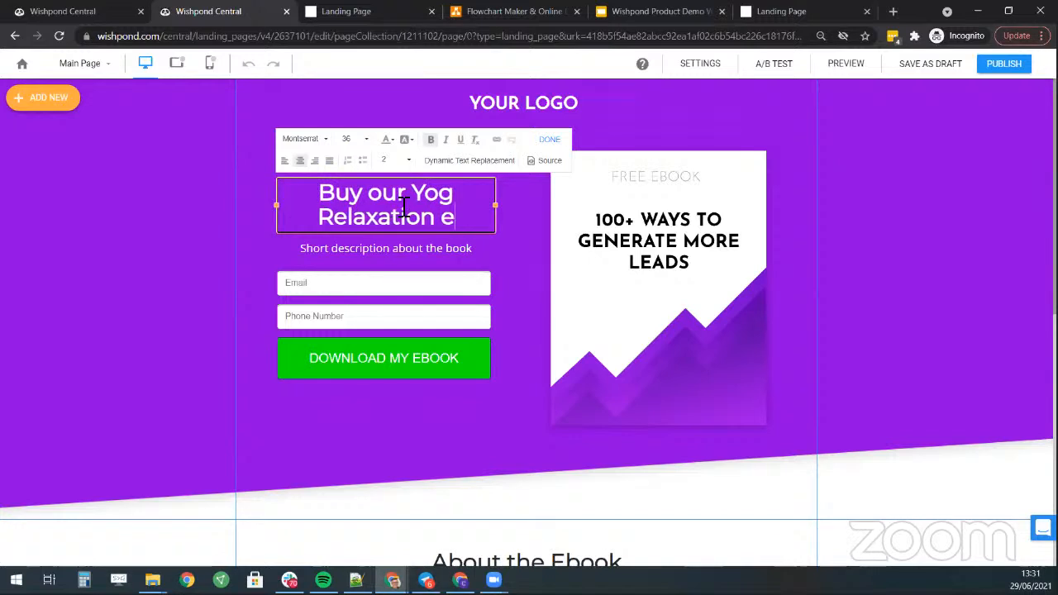
- Delete the signup form and change the description to 'Practice Yog at home without ebook'
left_click(417, 285)
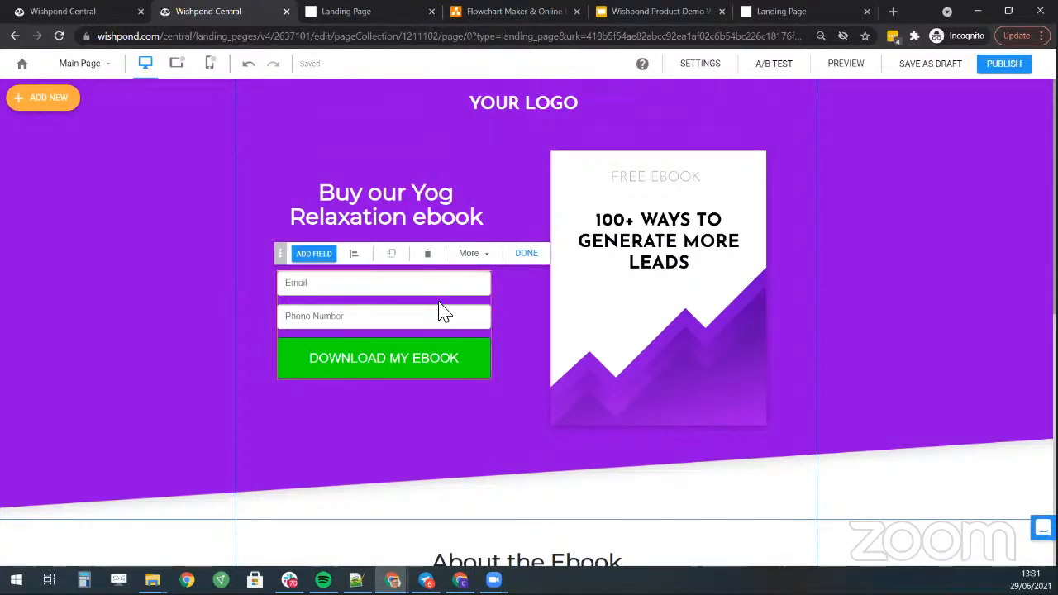
left_click(429, 254)
double_click(438, 247)
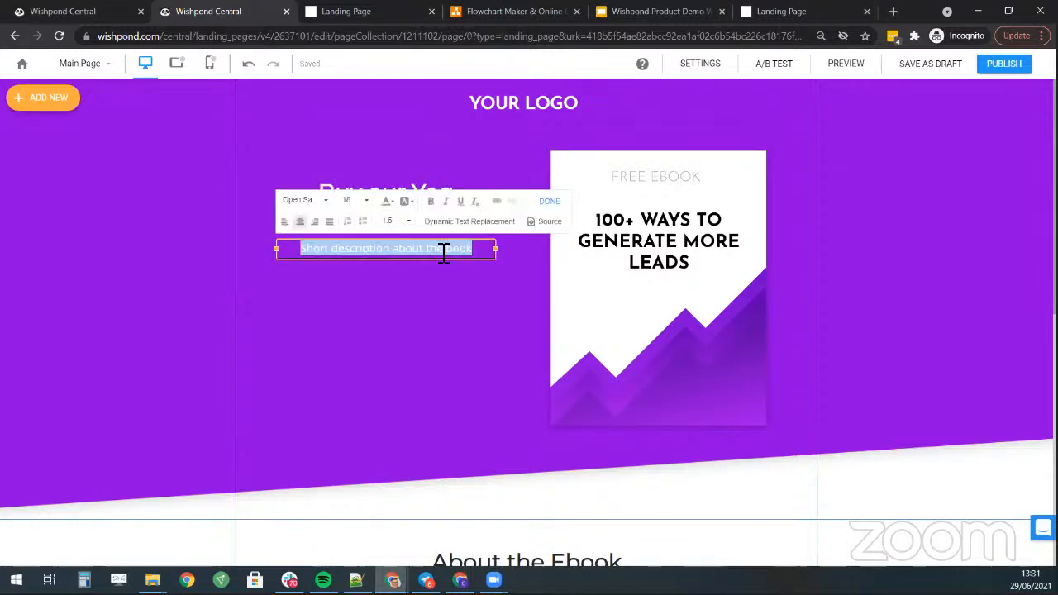
key("BackSpace")
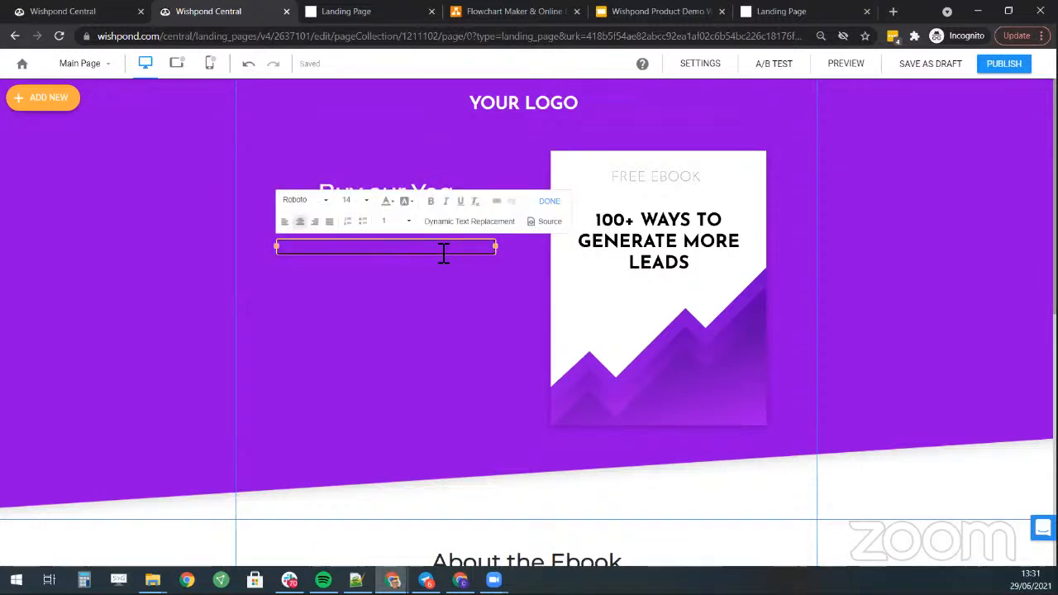
type("Pract")
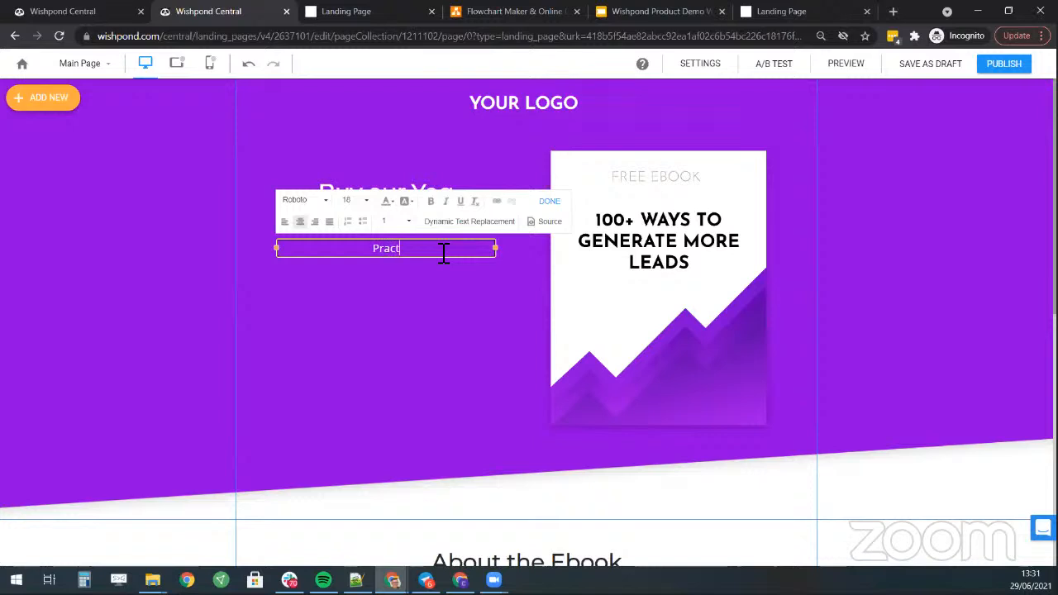
type("ice Yog at home without")
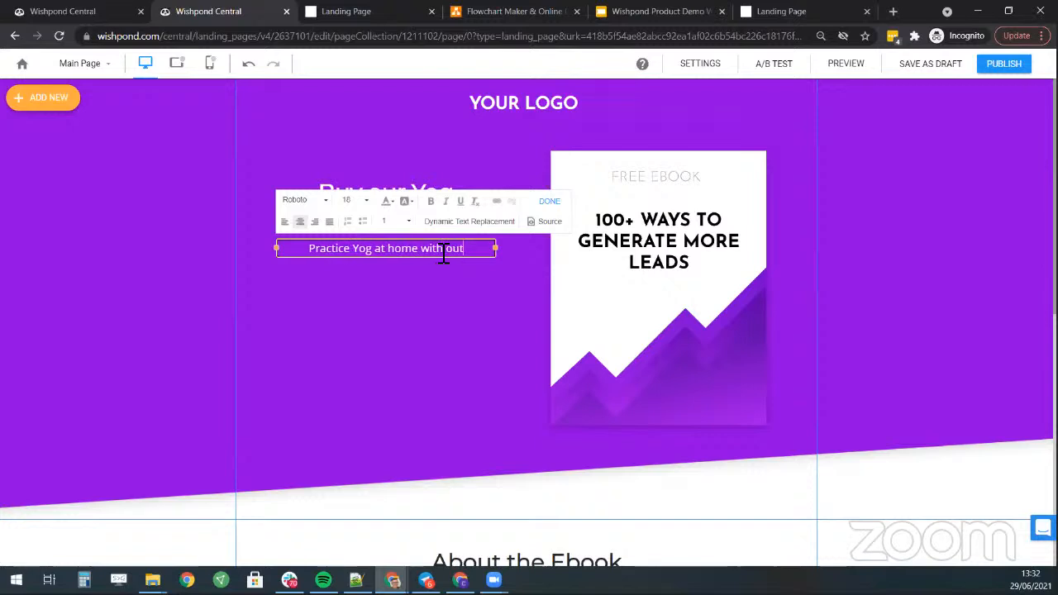
type(" ebook")
left_click(597, 279)
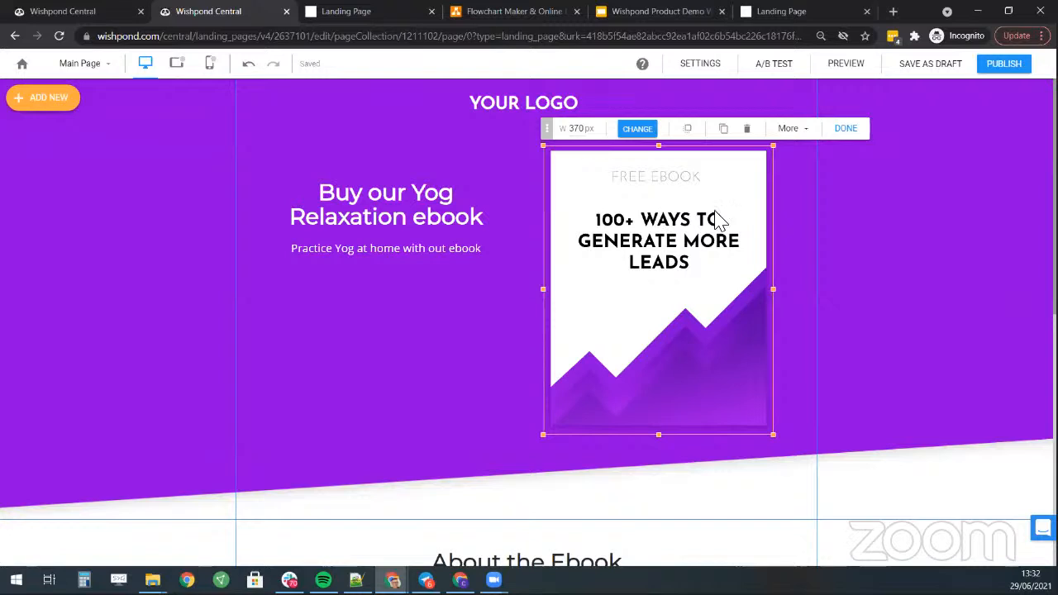
- Add a Buy Now button under the headline and open its Setup Button dialog
left_click(48, 99)
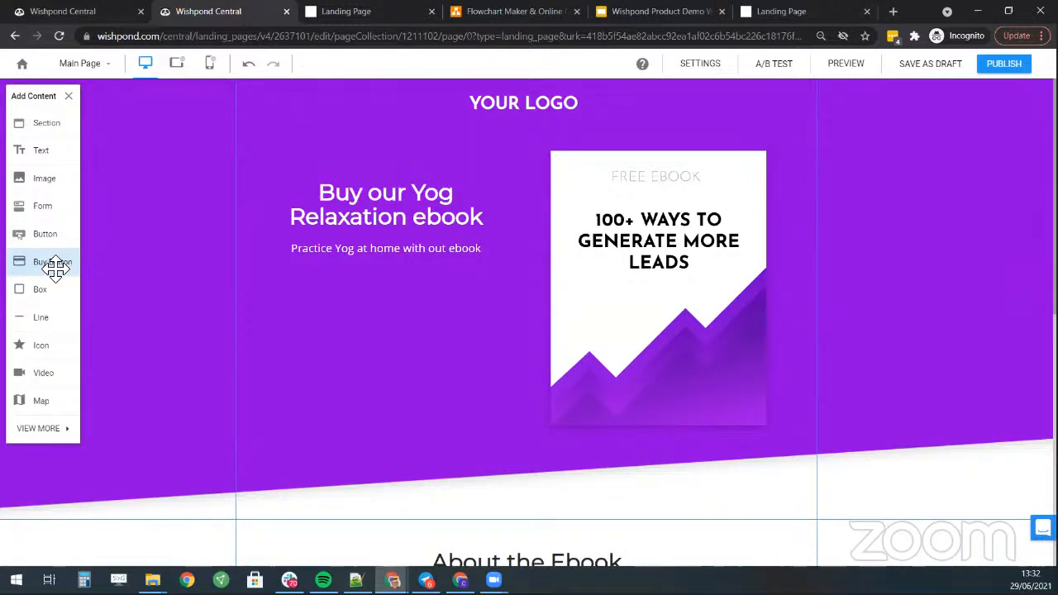
left_click(45, 262)
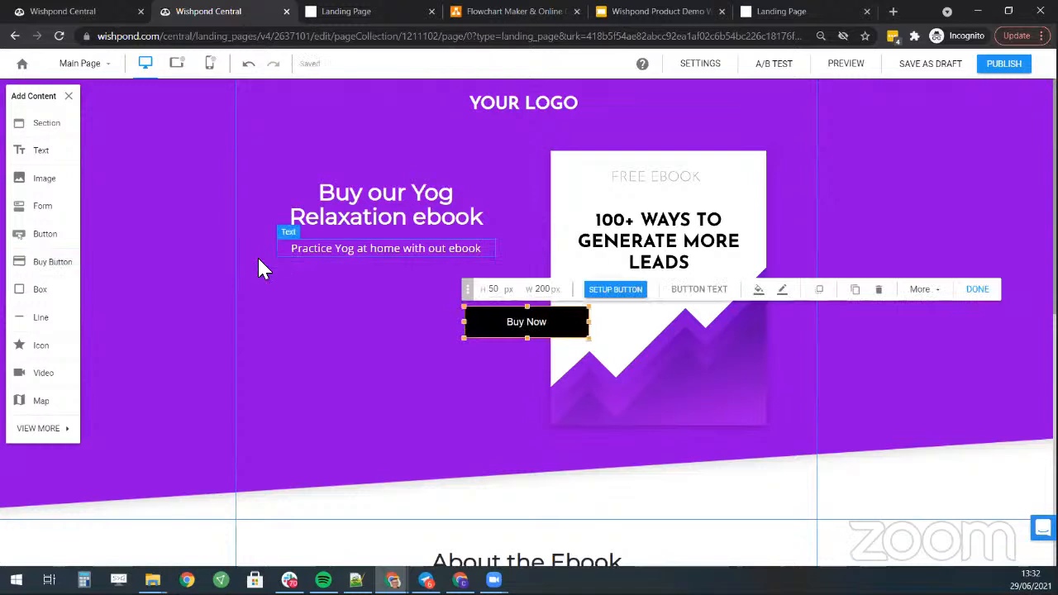
left_click_drag(517, 321, 378, 295)
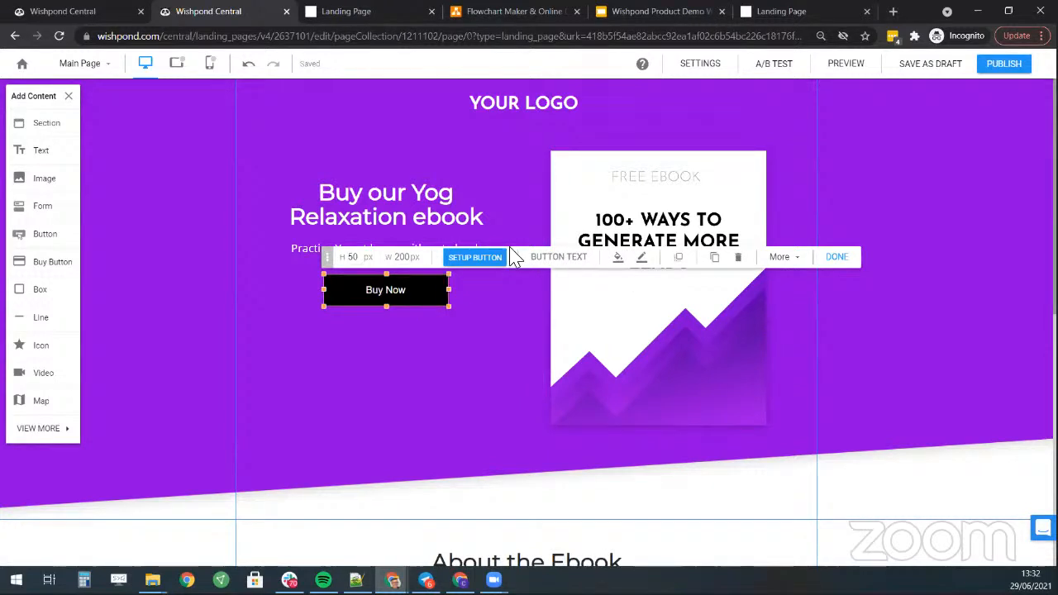
left_click(459, 258)
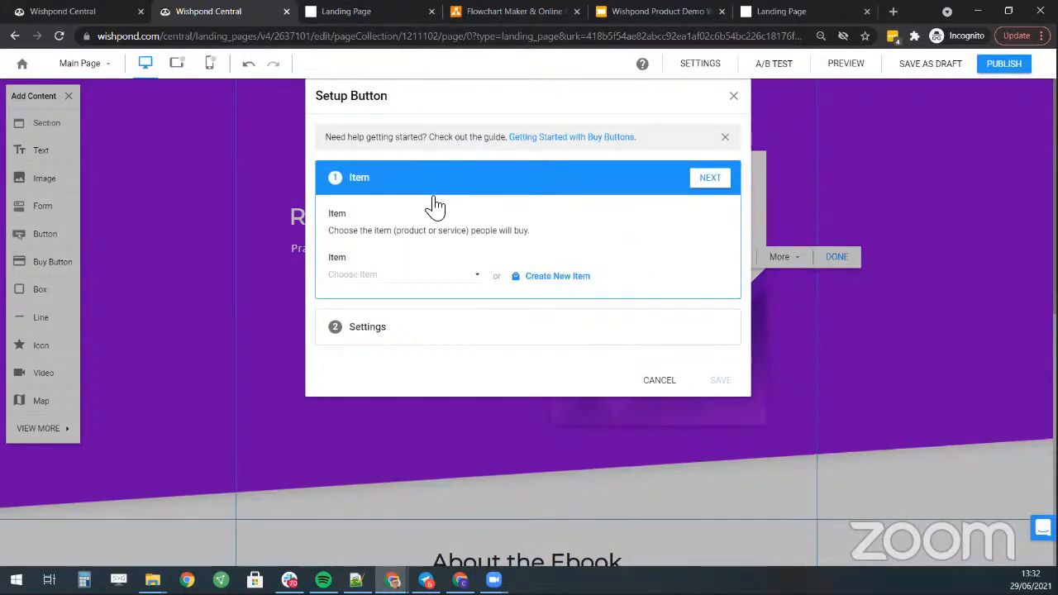
- Have the button sell a new 'Yogo Course' item priced at $9.99
left_click(557, 277)
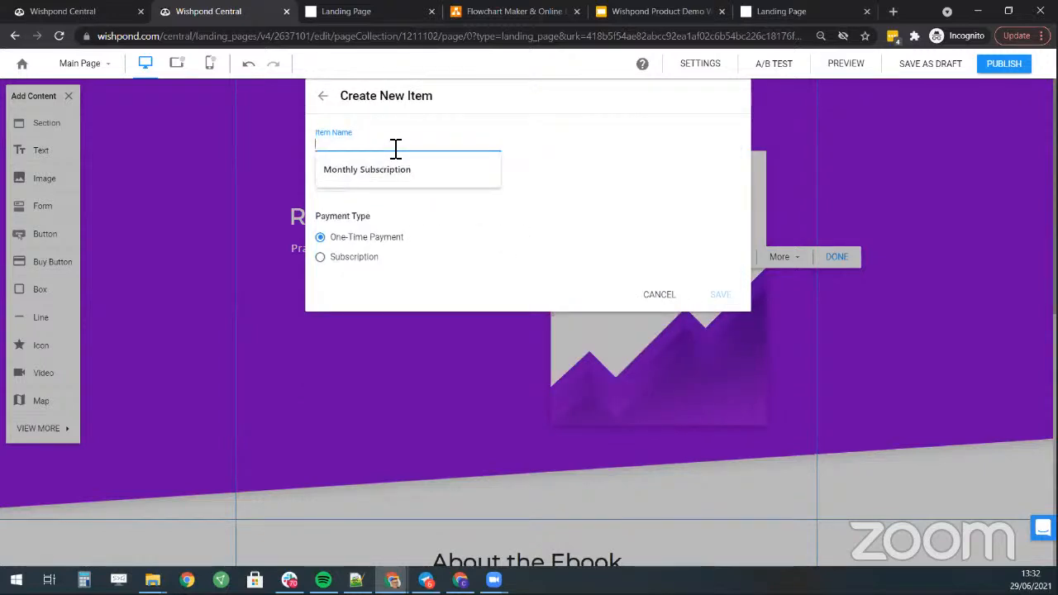
type("Yogo Course")
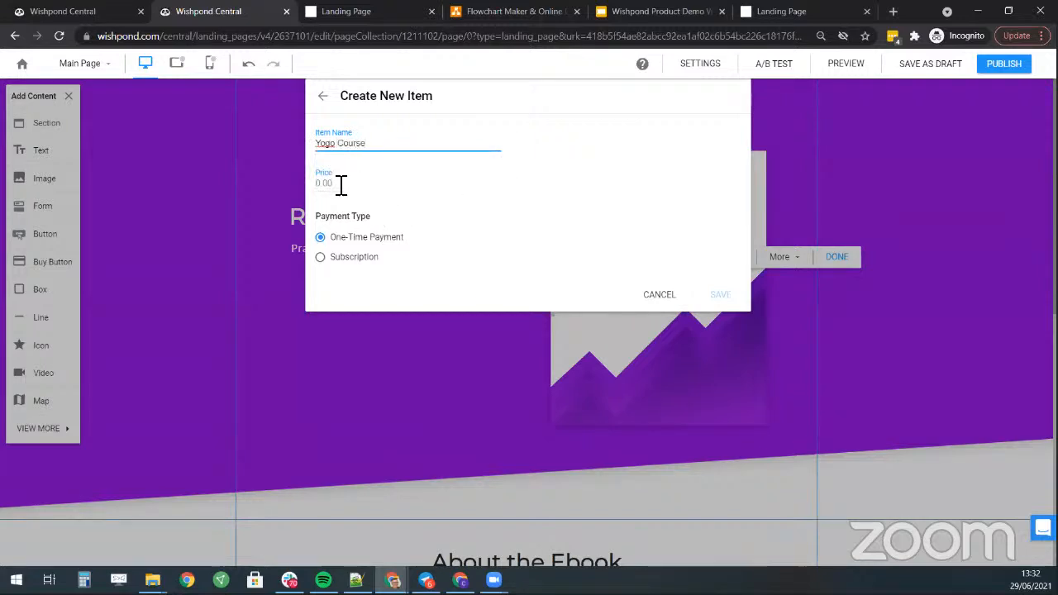
left_click(341, 184)
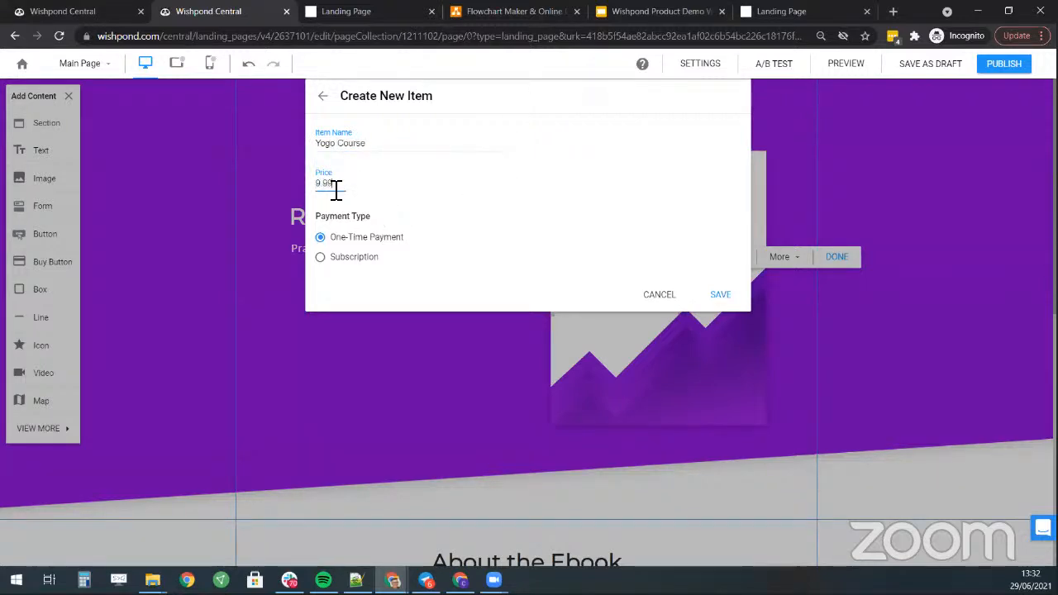
left_click(716, 296)
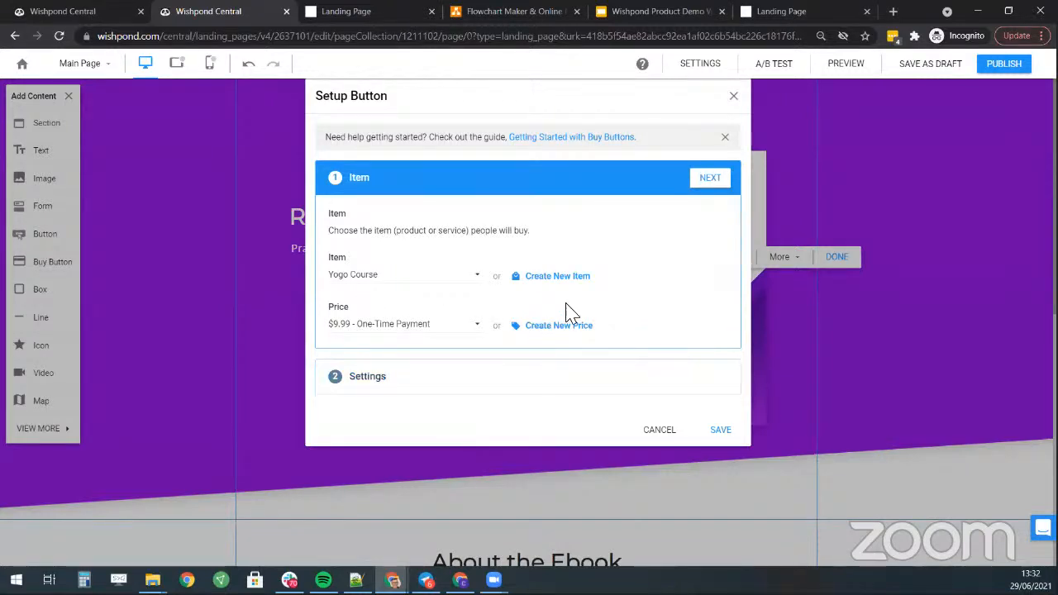
left_click(716, 178)
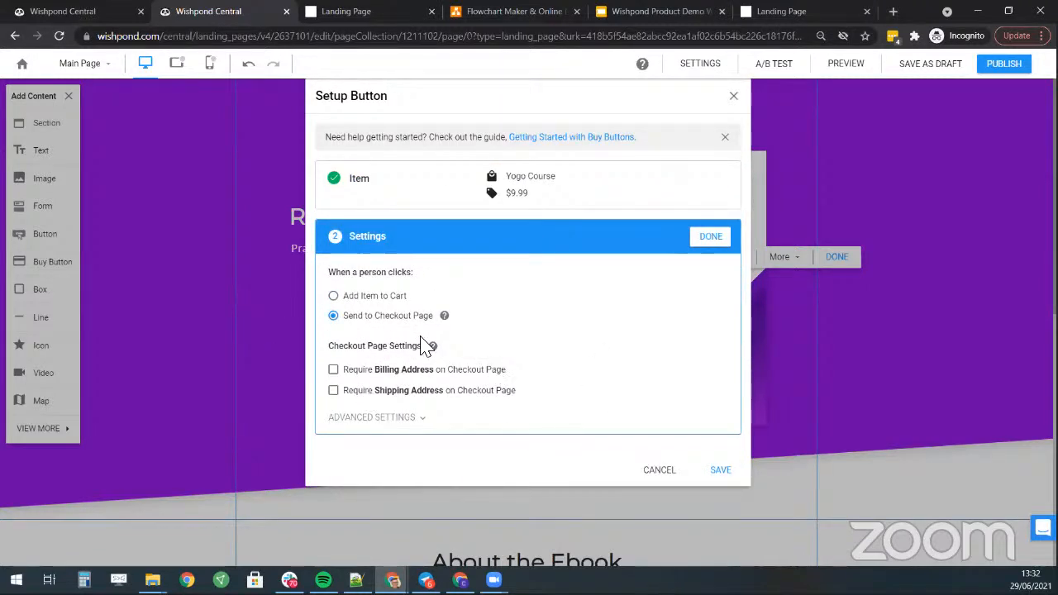
left_click(719, 469)
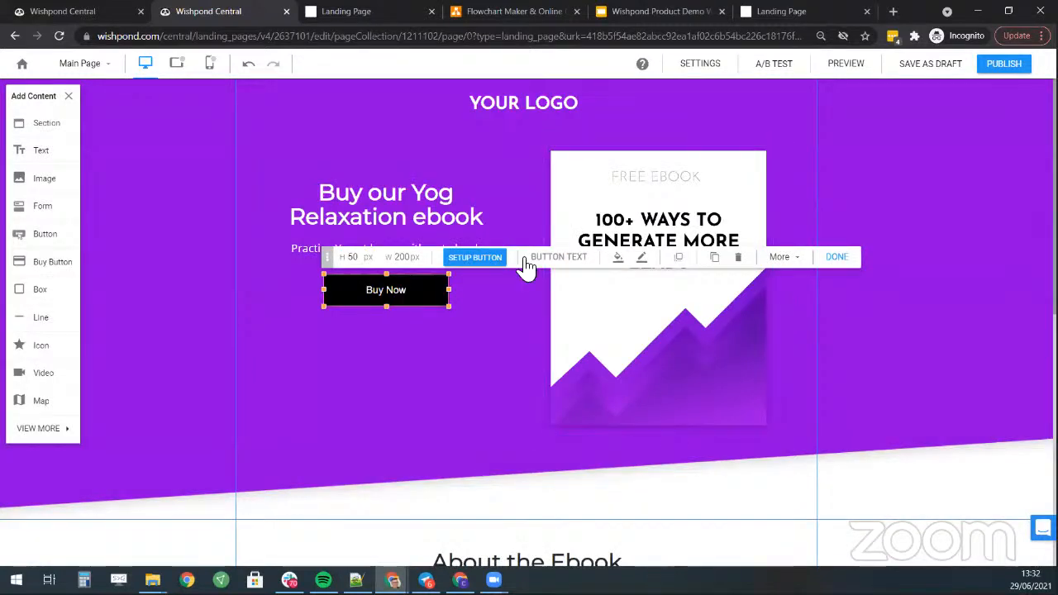
- Make the Buy Now button green with dark label text and move it lower
left_click(618, 260)
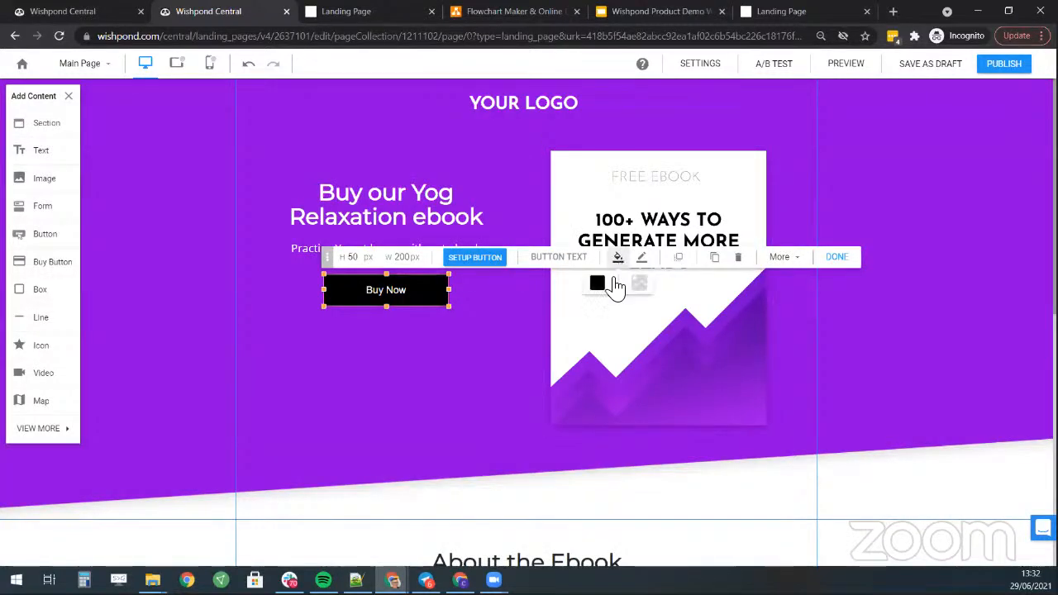
left_click(610, 286)
left_click(674, 325)
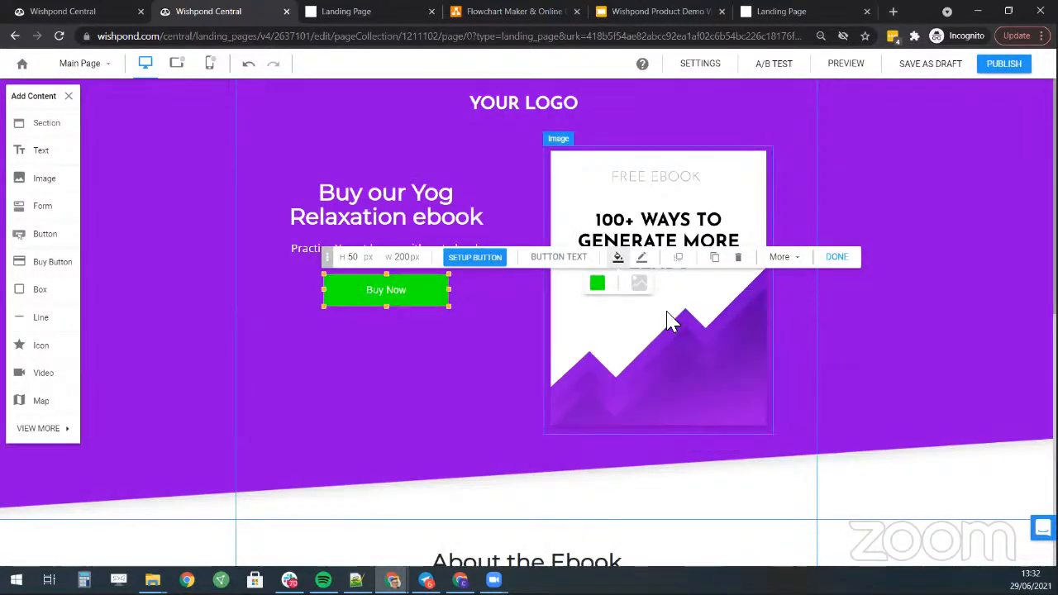
left_click(642, 260)
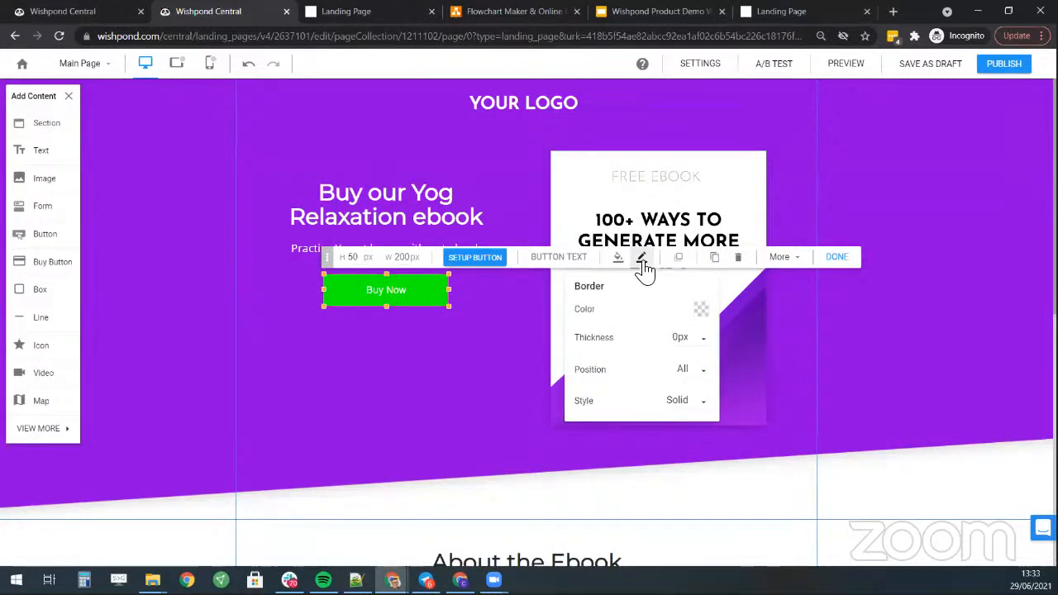
left_click(559, 260)
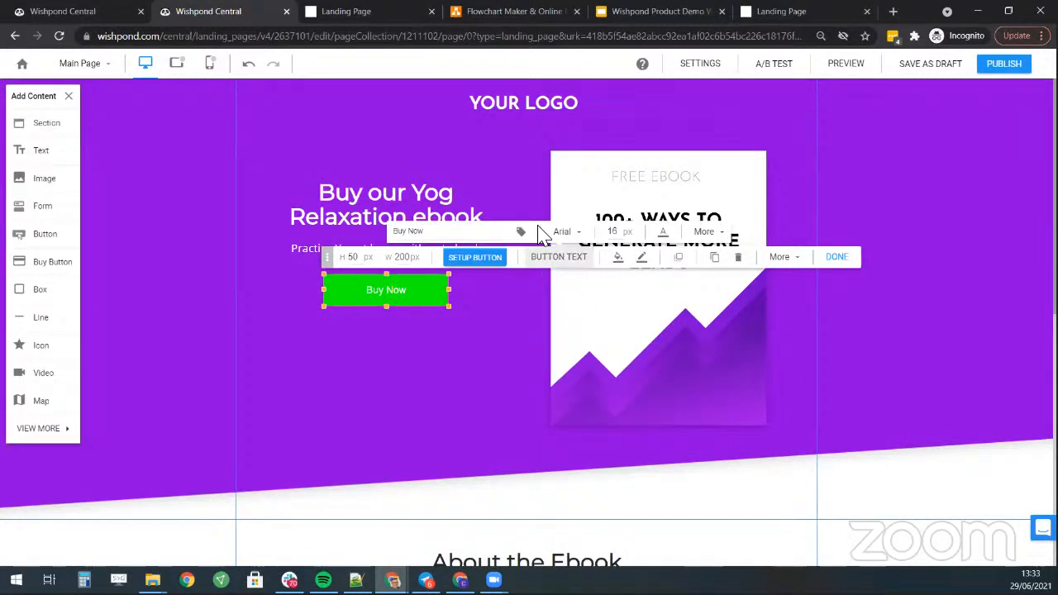
left_click(662, 234)
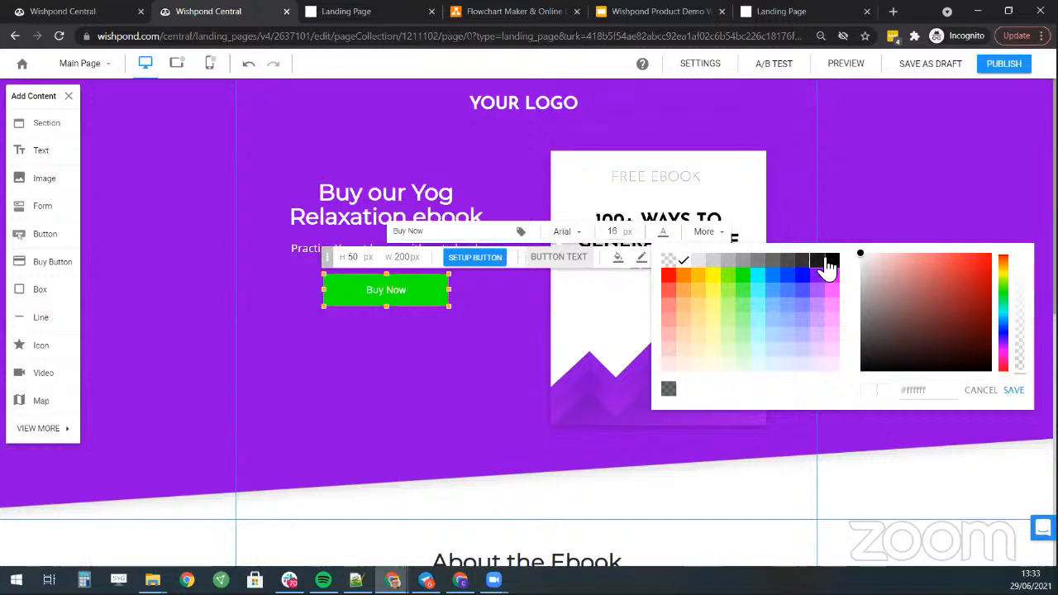
left_click(829, 262)
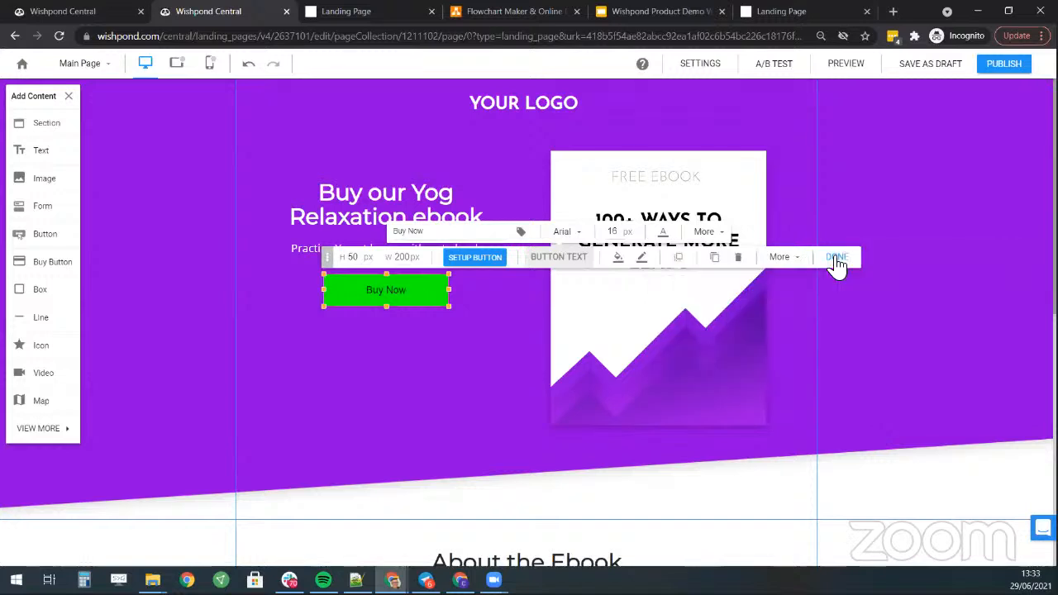
left_click(445, 234)
left_click(466, 386)
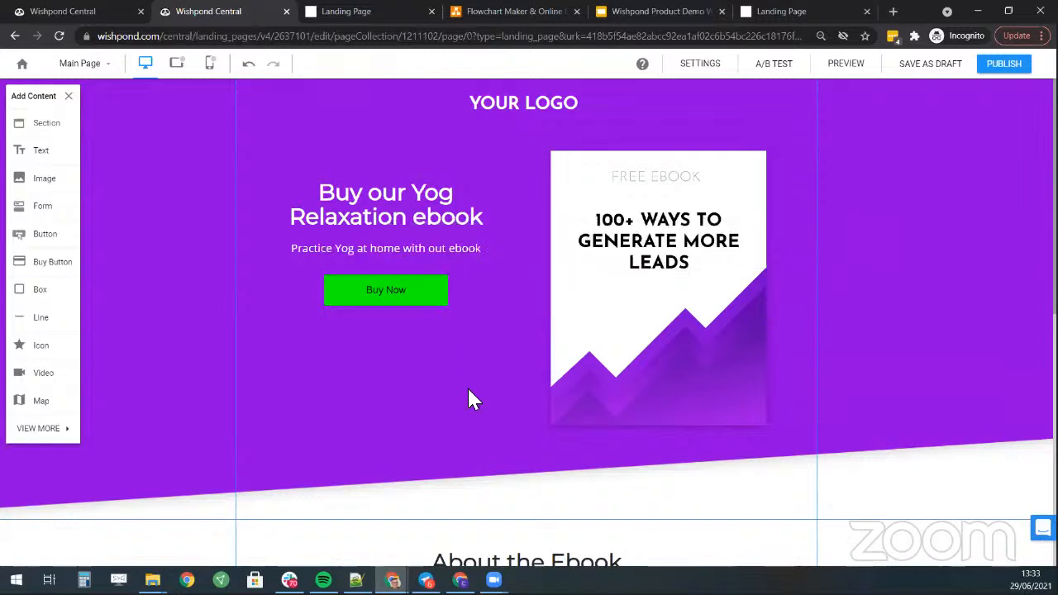
left_click(409, 305)
left_click_drag(409, 305, 414, 309)
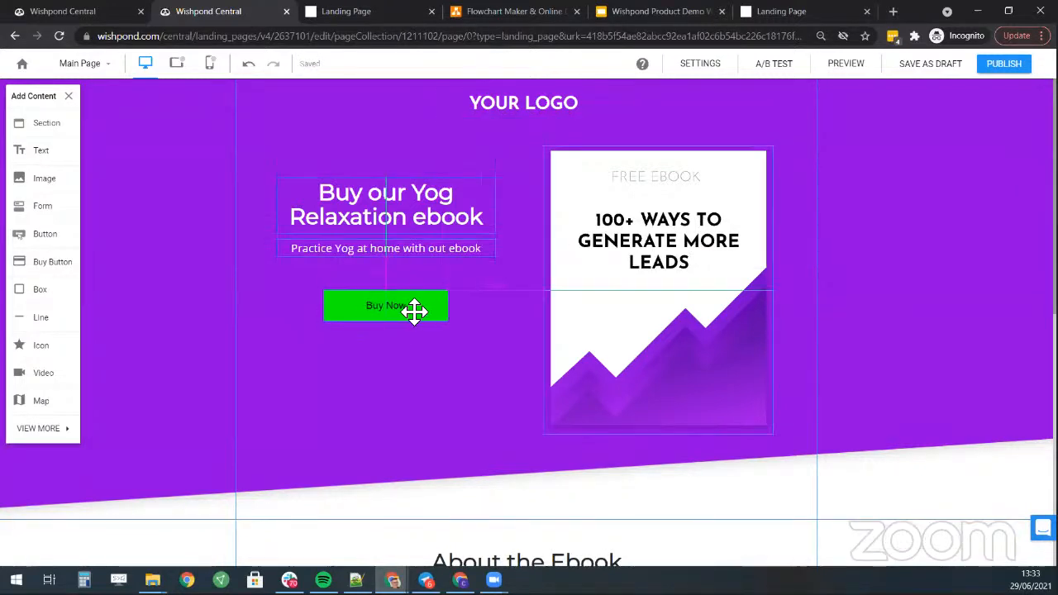
- Change the heading to 'Buy our Yoga Relaxation ebook for $9.99'
left_click(450, 229)
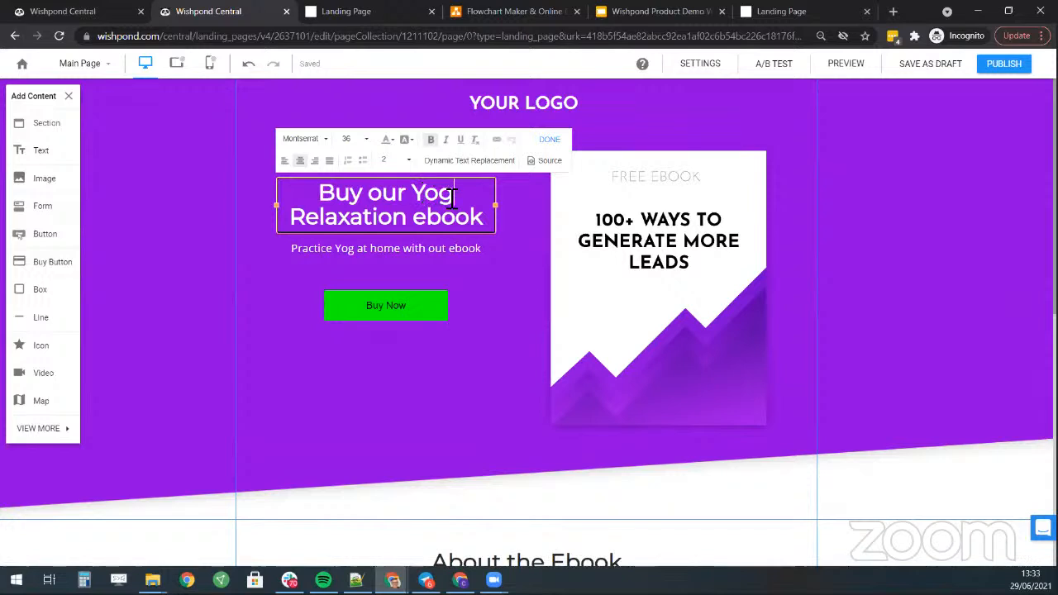
left_click(455, 192)
type("a")
key("ctrl+End")
type("for")
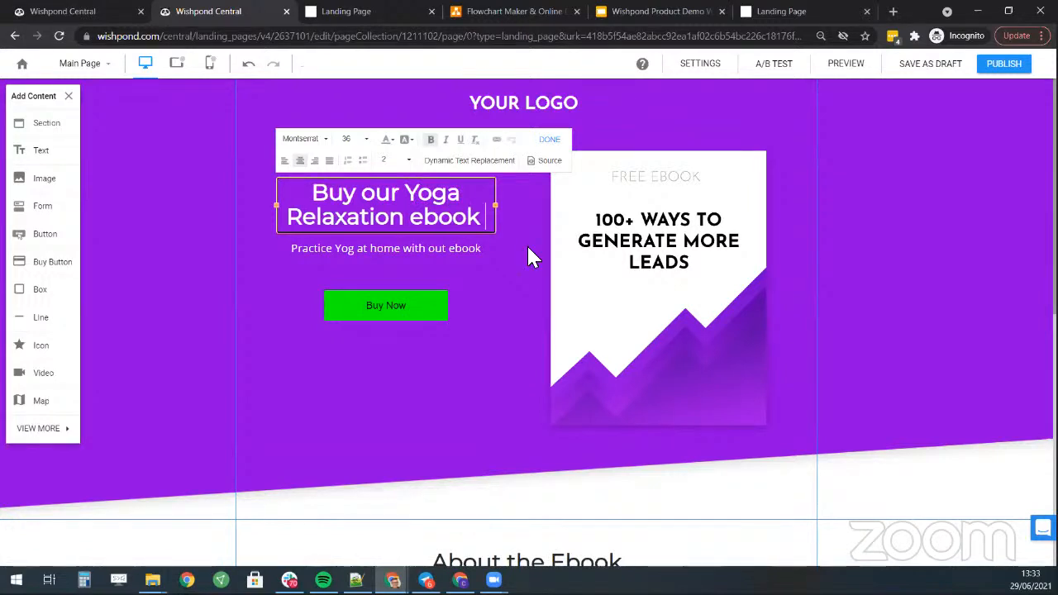
type(" $9.99")
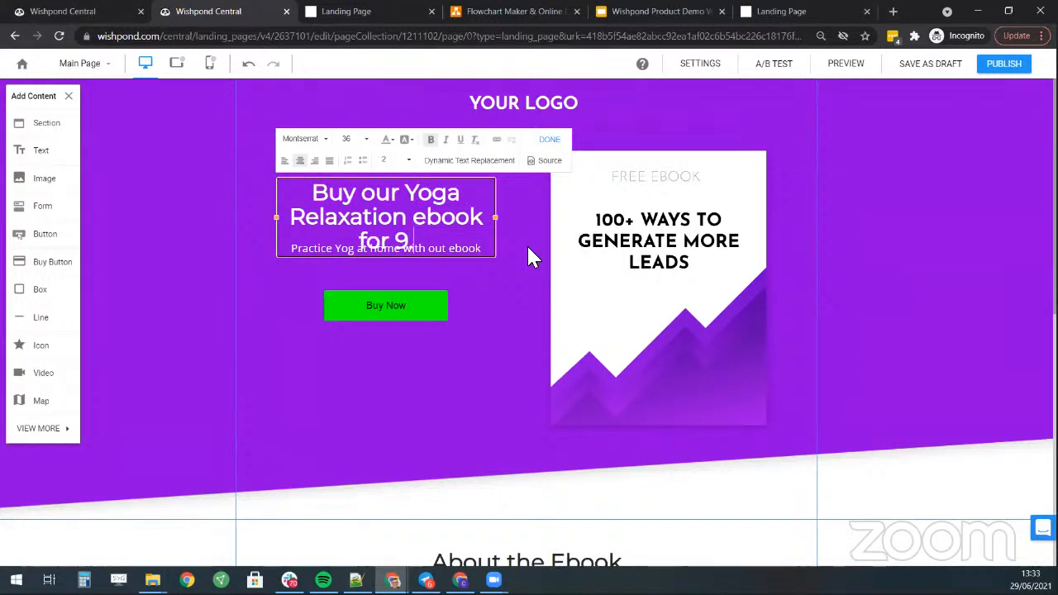
key("Left")
key("Left")
key("Left")
key("Left")
type("$")
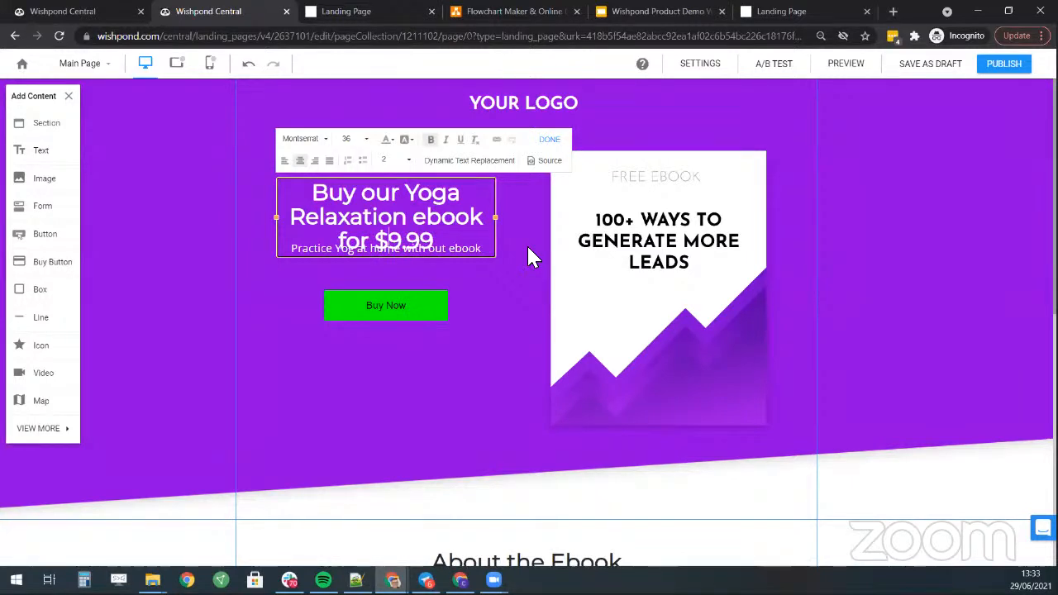
left_click(529, 258)
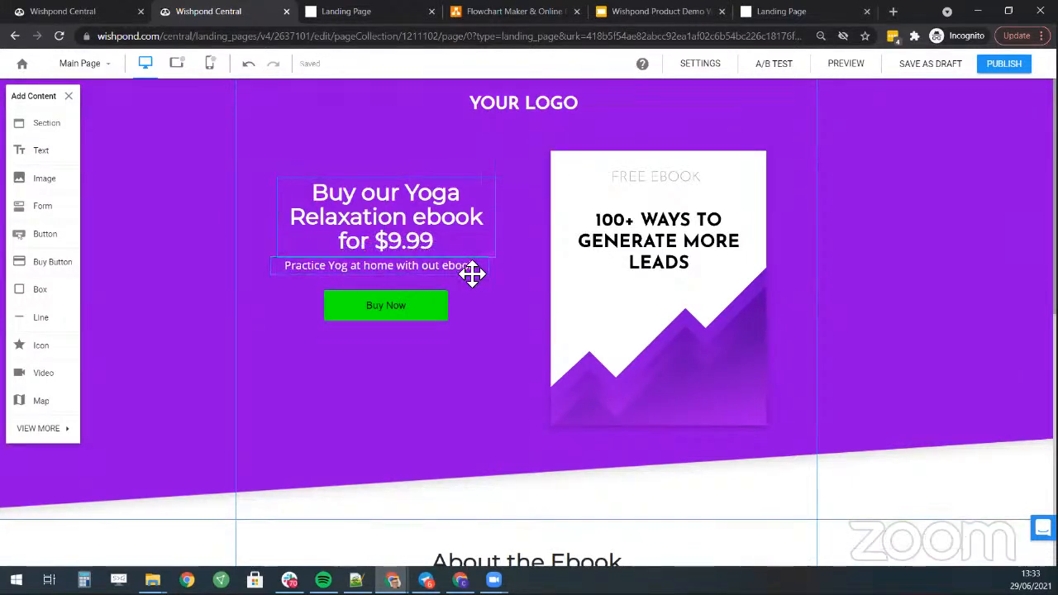
- Delete the YOUR LOGO placeholder from the top section
left_click(477, 271)
left_click(480, 314)
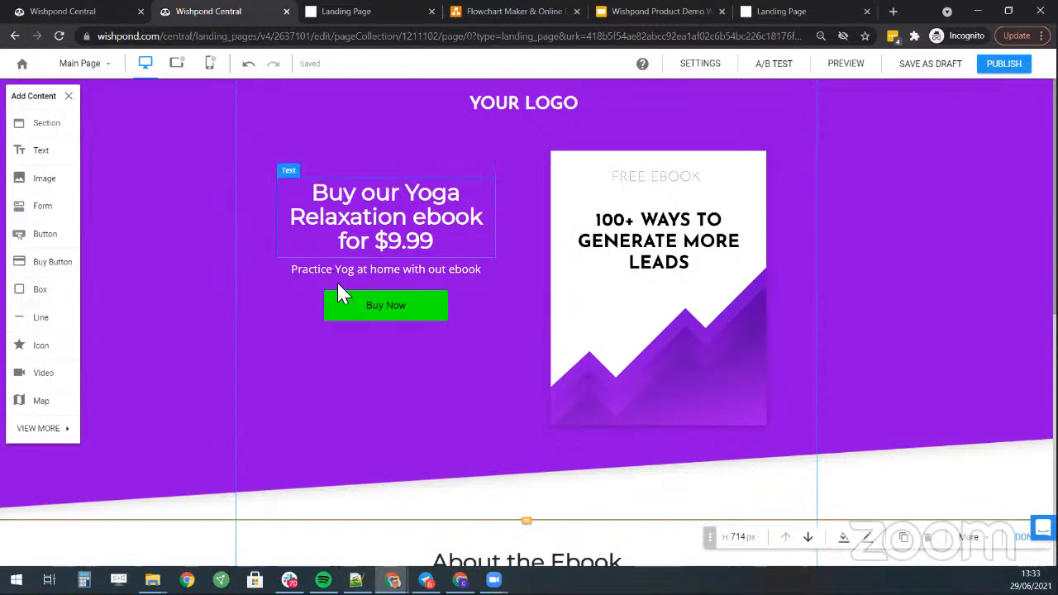
left_click(555, 101)
key("Delete")
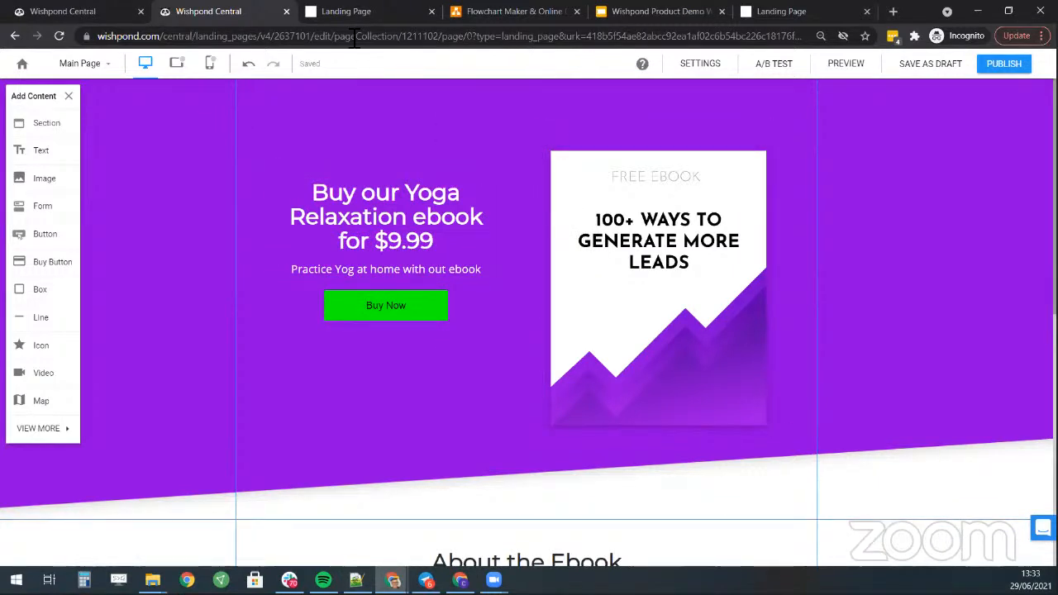
- On the Thank You Page, write 'Thank you the ebook is on it's way!' and delete the logo placeholder
left_click(83, 65)
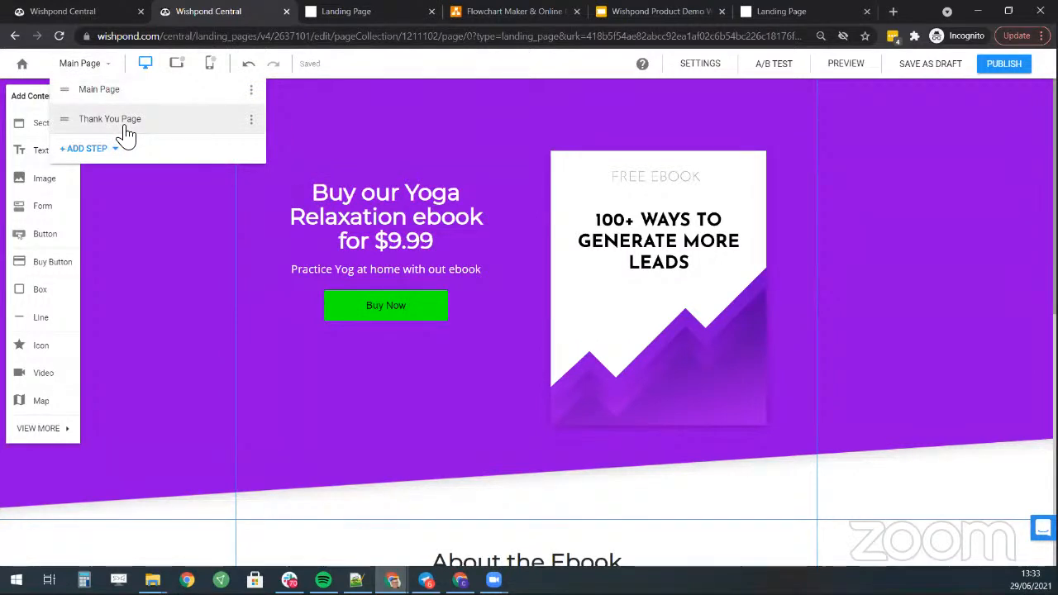
left_click(152, 120)
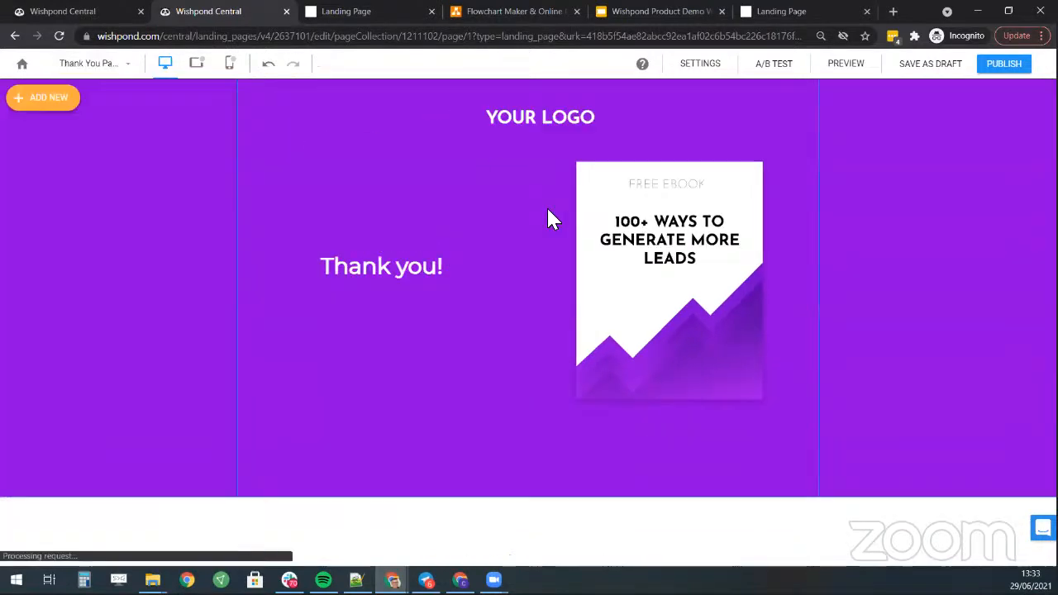
left_click(418, 279)
left_click(432, 276)
key("BackSpace")
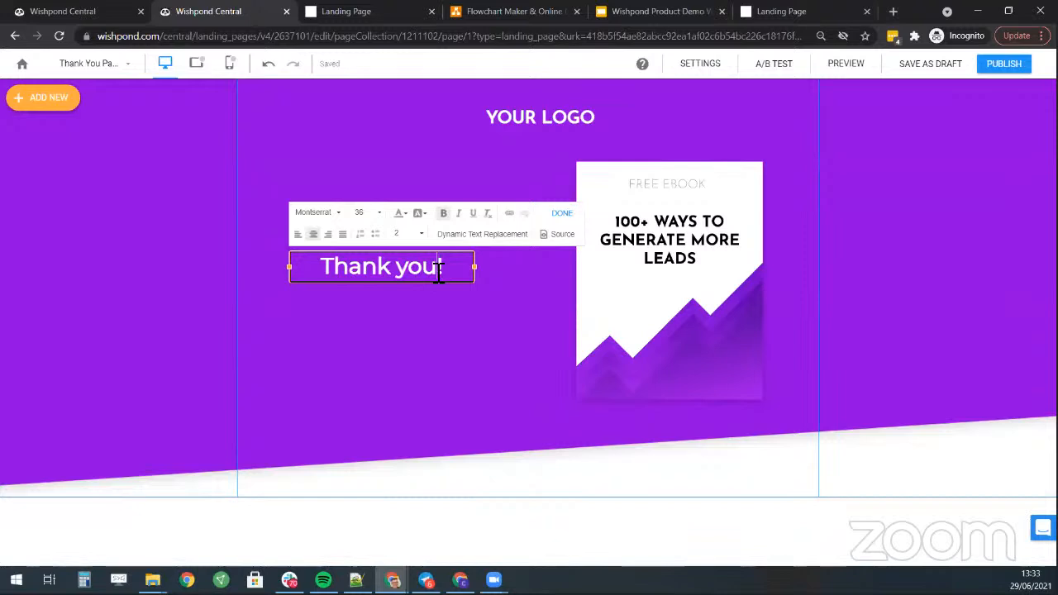
type("the eb")
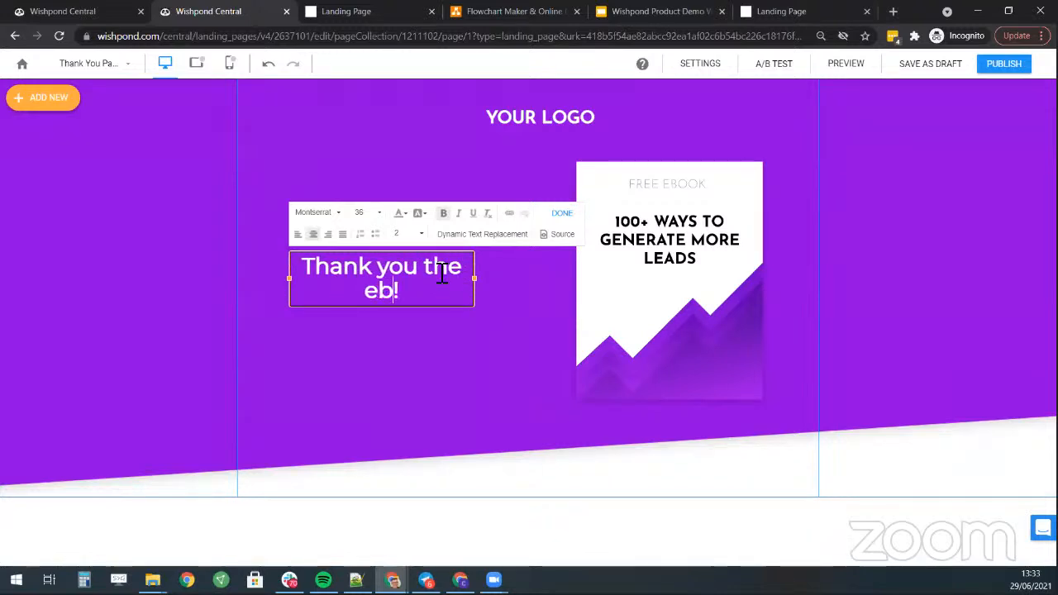
type("ook is on it's")
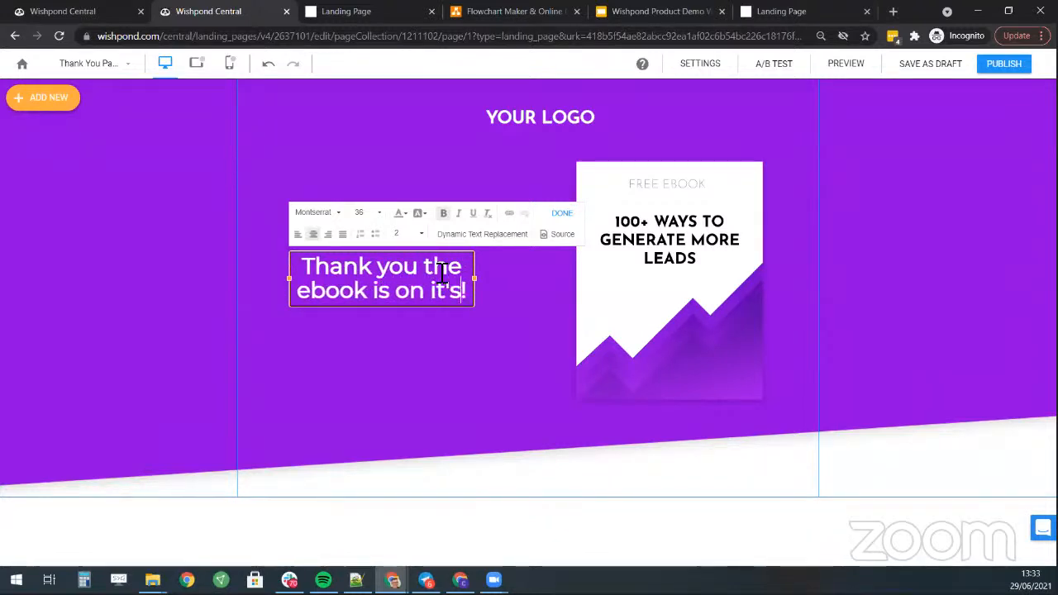
type(" wa")
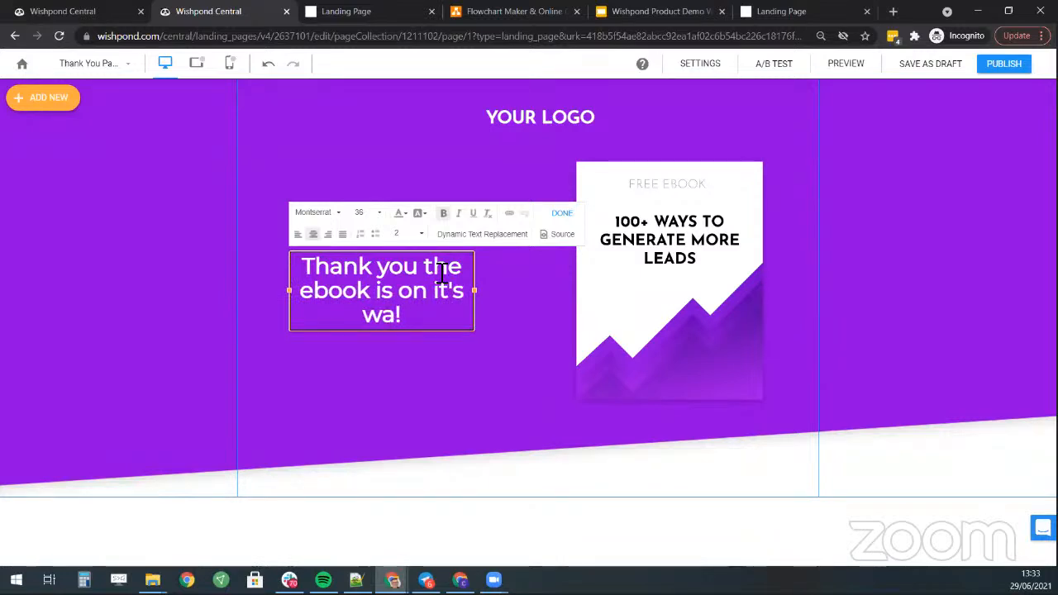
type("y")
left_click(707, 100)
left_click(557, 115)
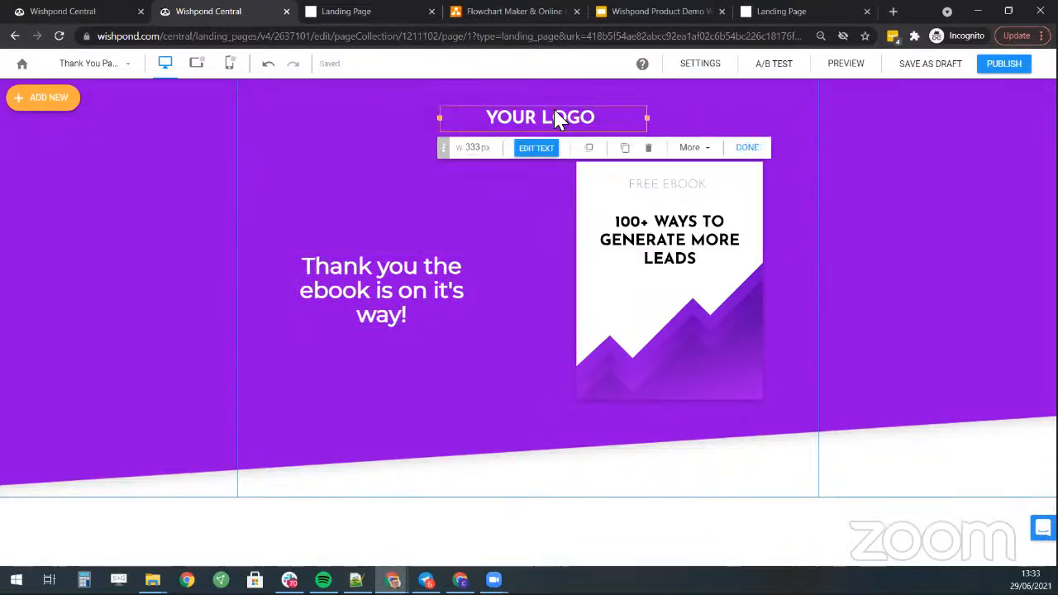
key("Delete")
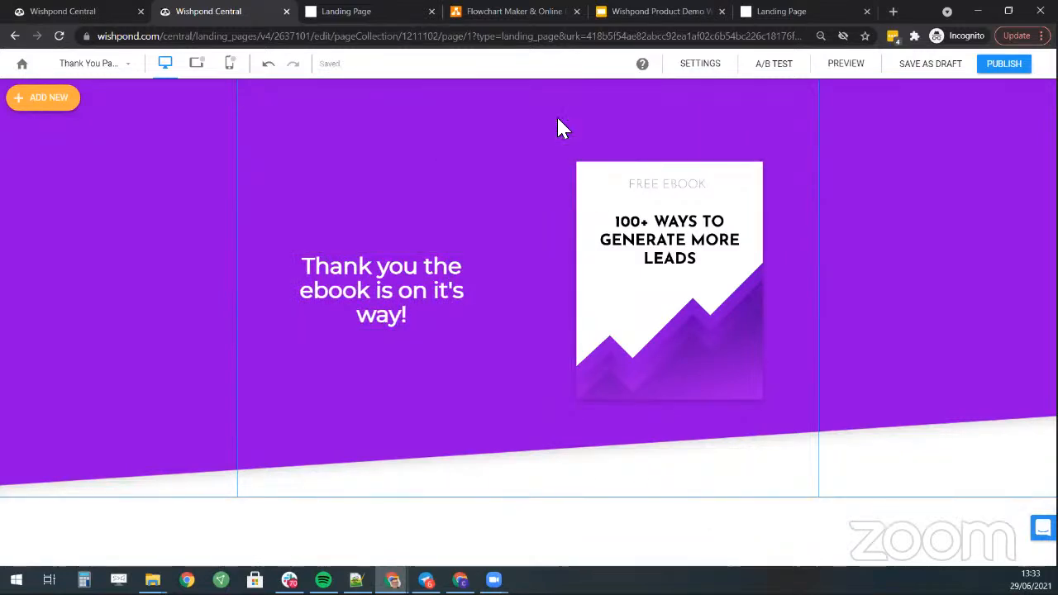
- Publish the landing page and copy its live link
left_click(1018, 73)
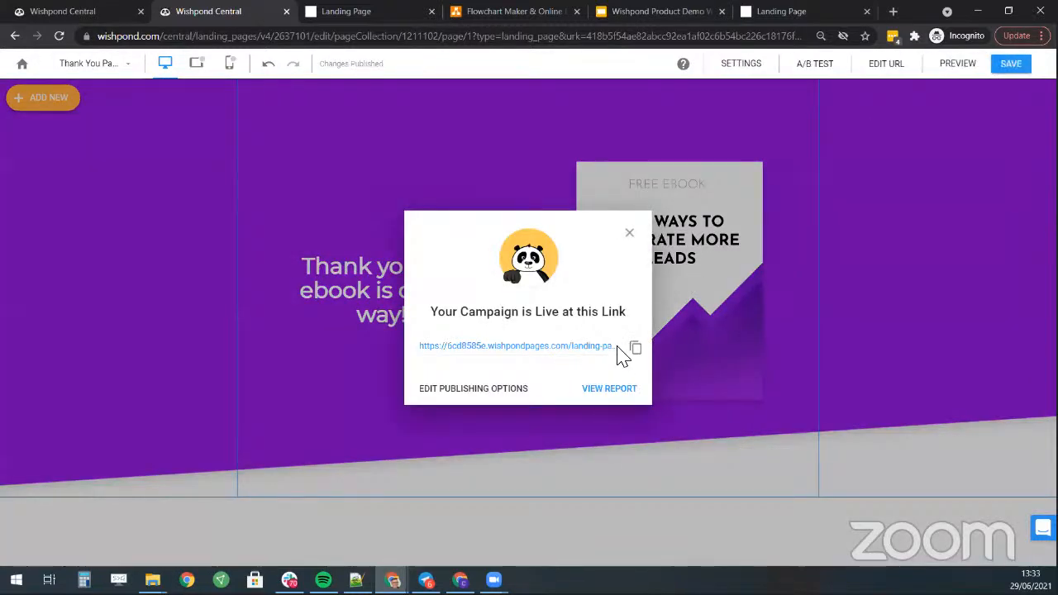
left_click(635, 350)
left_click(629, 234)
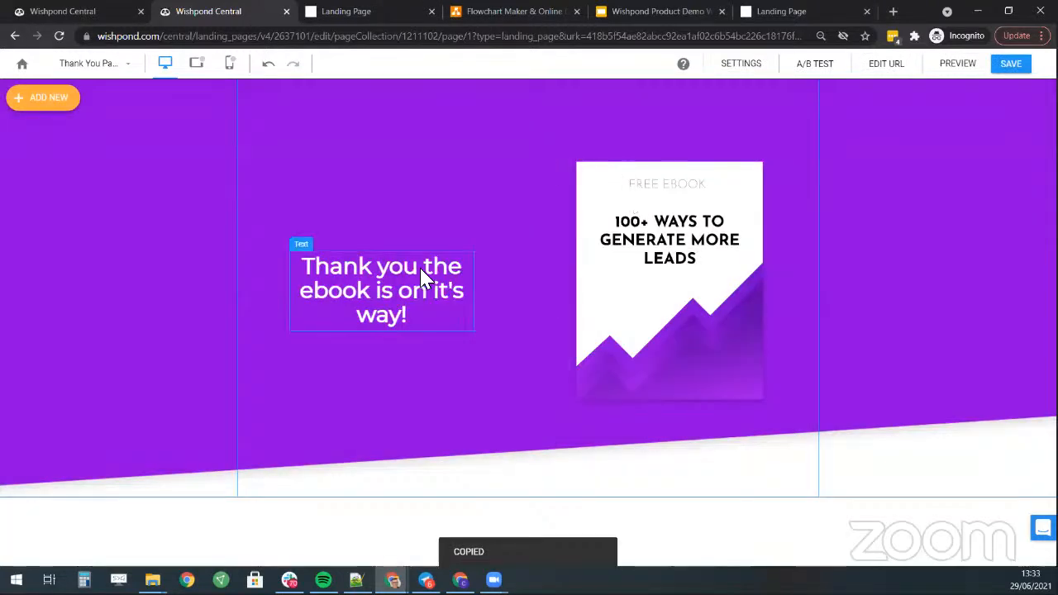
- Return through the Ebook Upsell overview to the campaigns list
left_click(75, 13)
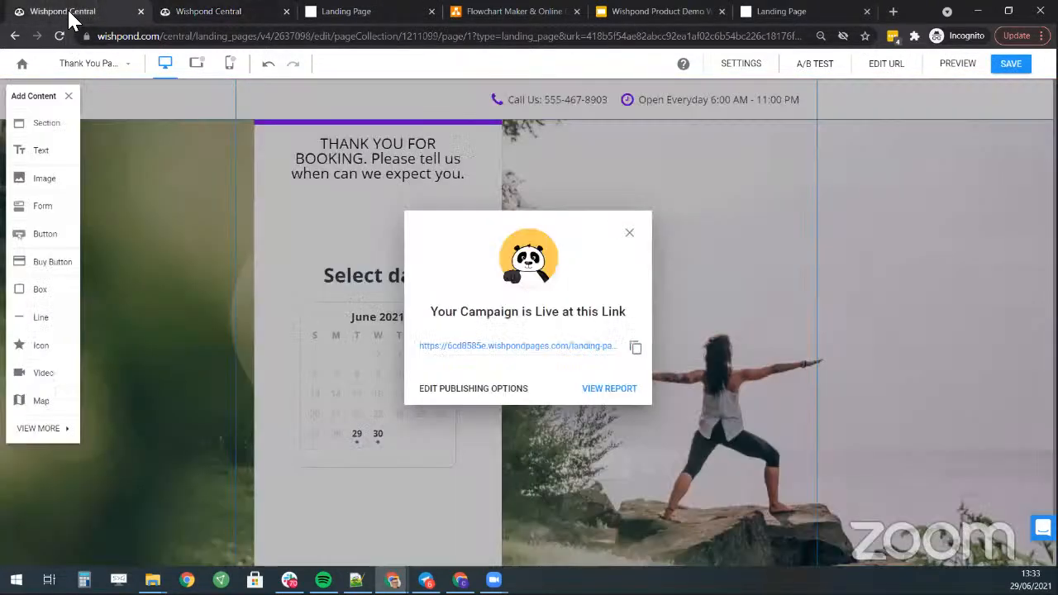
left_click(193, 15)
left_click(30, 64)
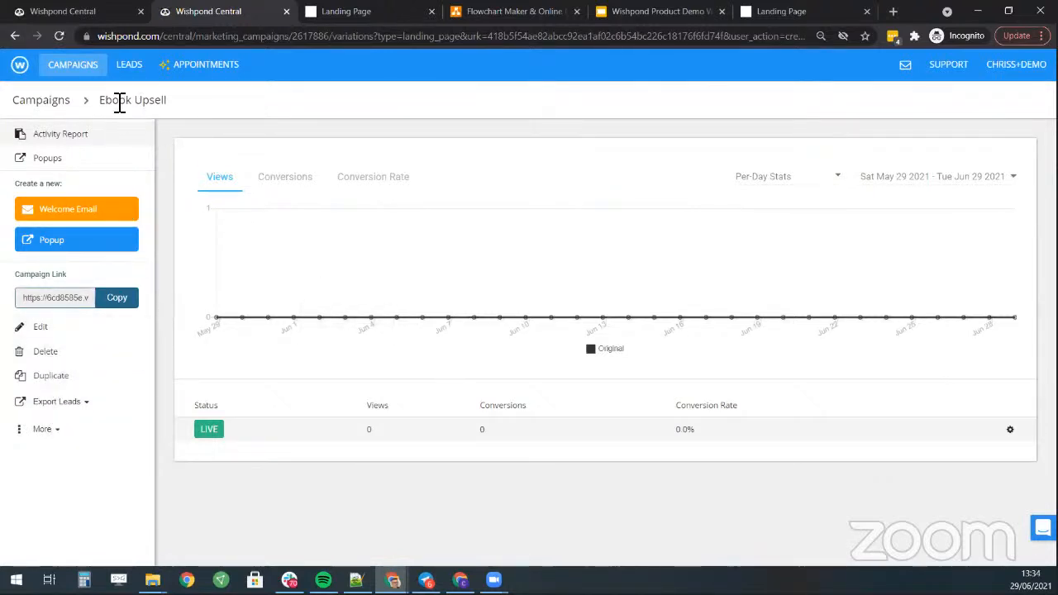
left_click(532, 11)
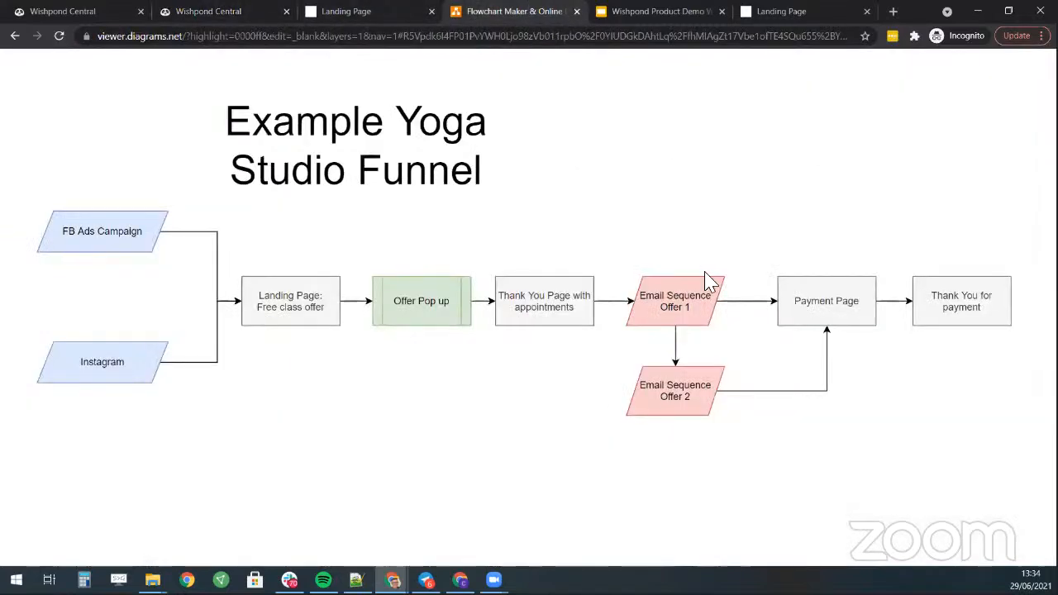
left_click(229, 12)
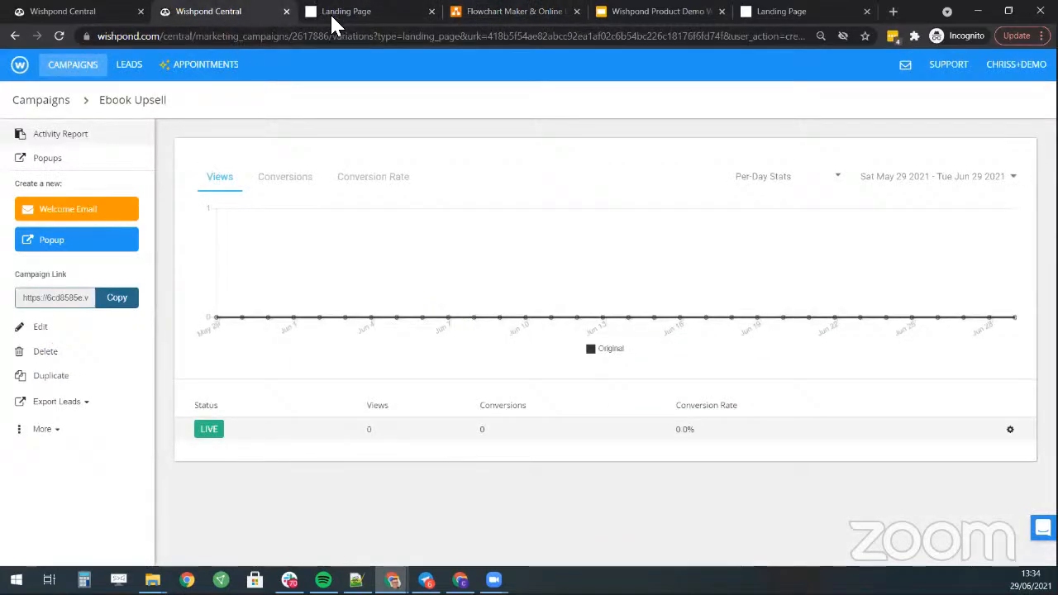
left_click(75, 71)
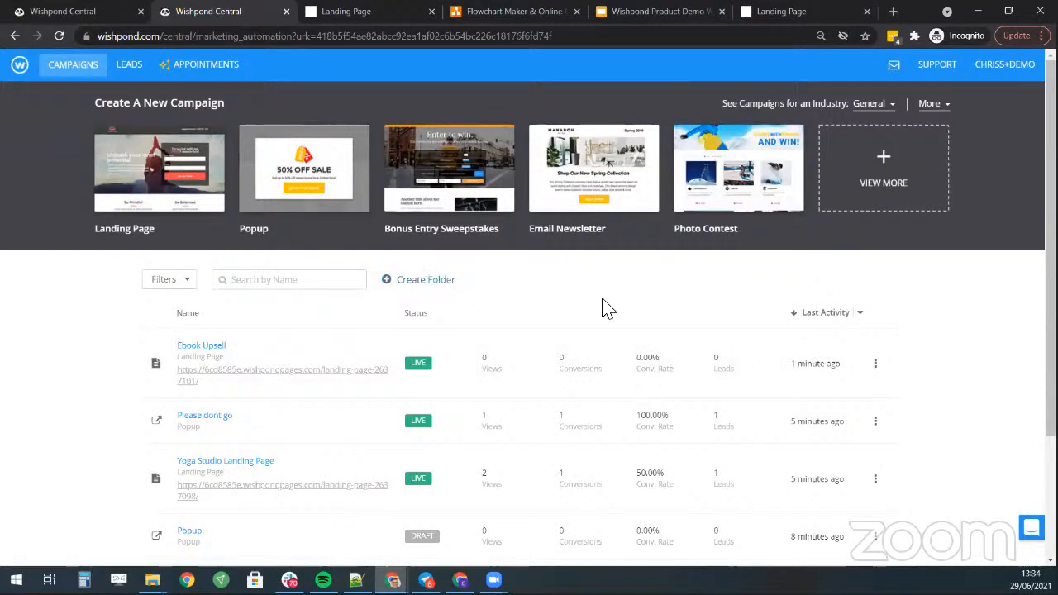
scroll(603, 307, "down", 1)
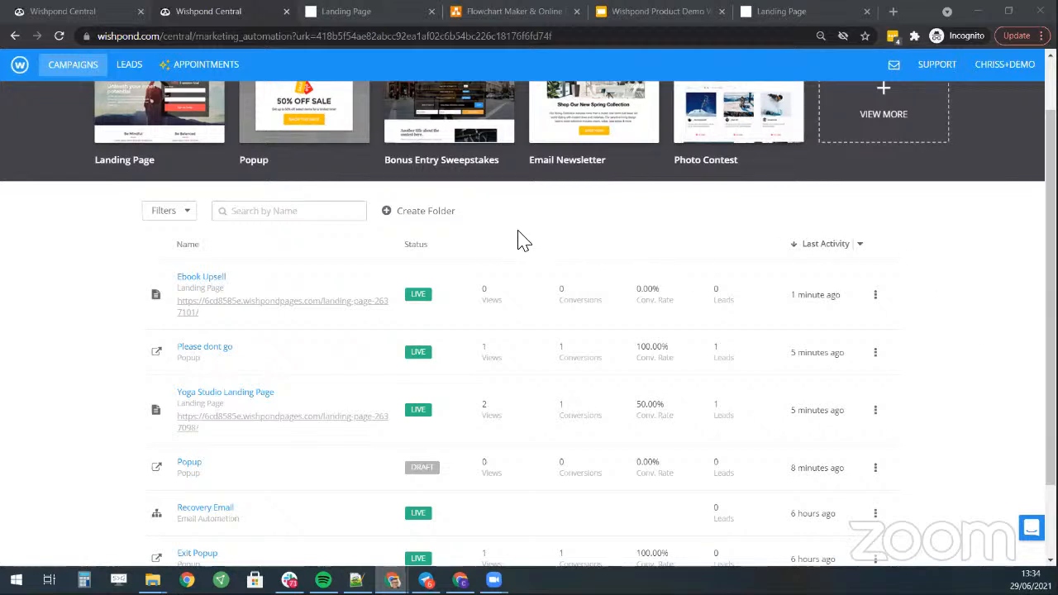
scroll(518, 240, "up", 1)
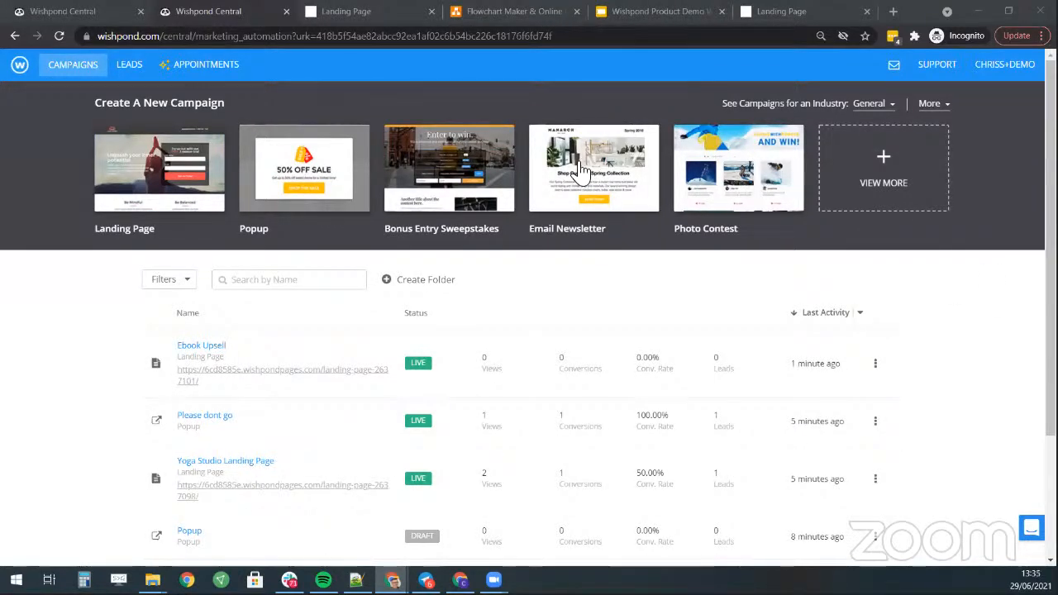
- Create a new Email Automation campaign from the Standard template
left_click(868, 186)
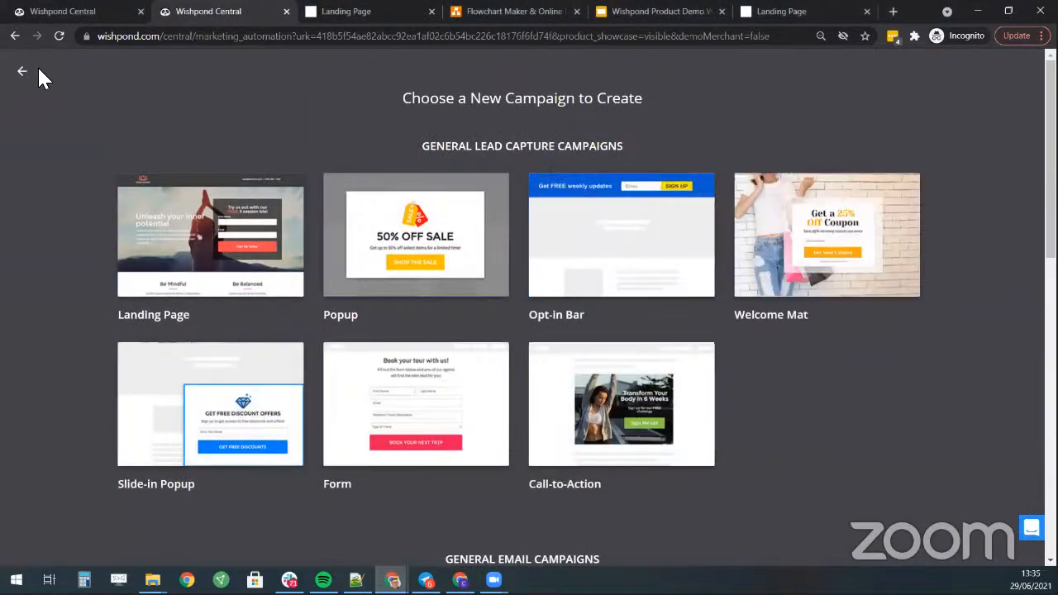
left_click(23, 74)
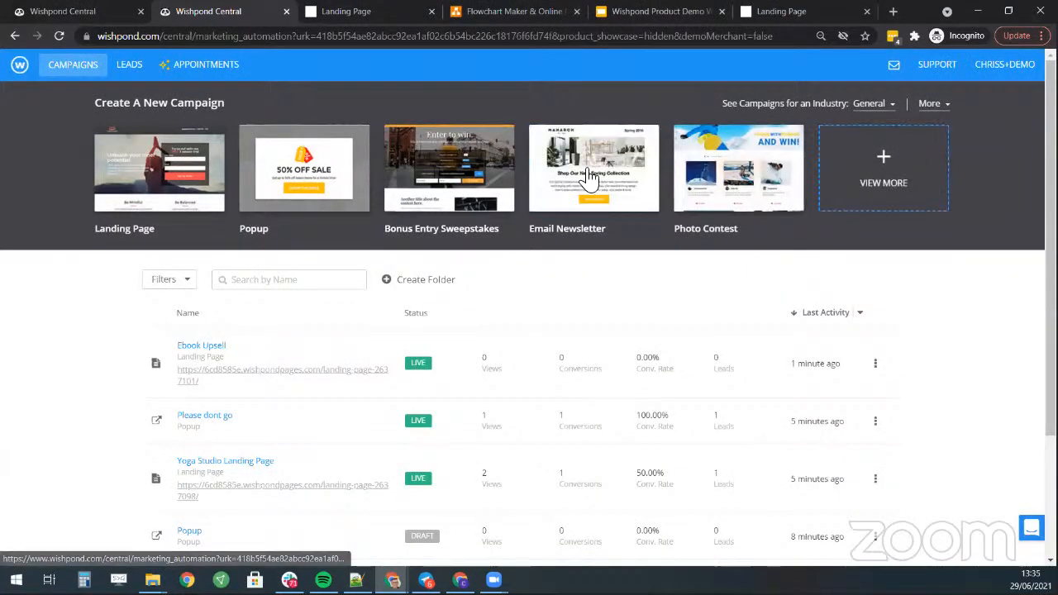
left_click(902, 151)
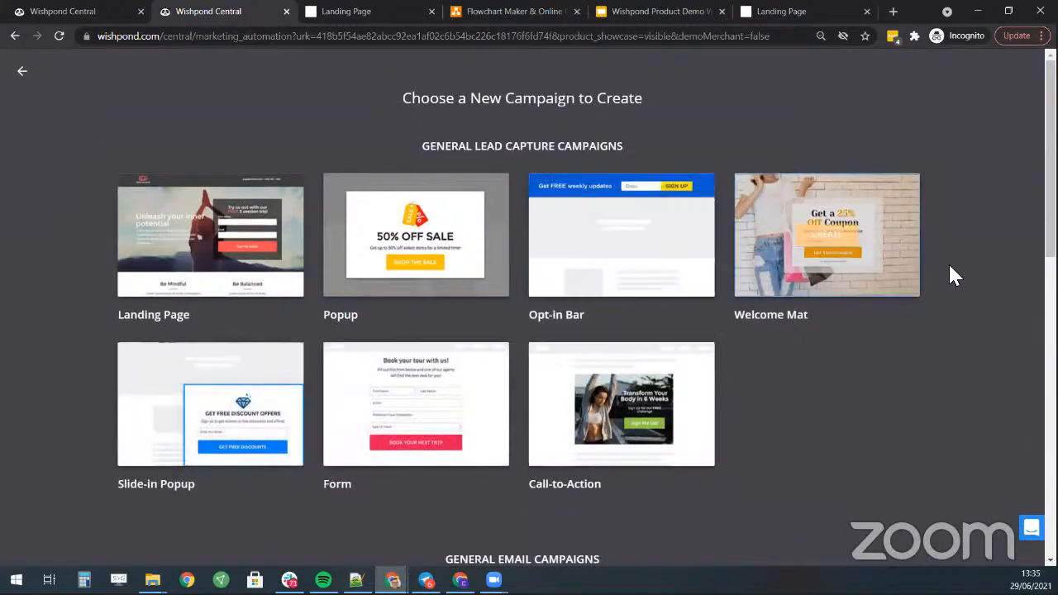
scroll(951, 256, "down", 3)
scroll(951, 252, "down", 2)
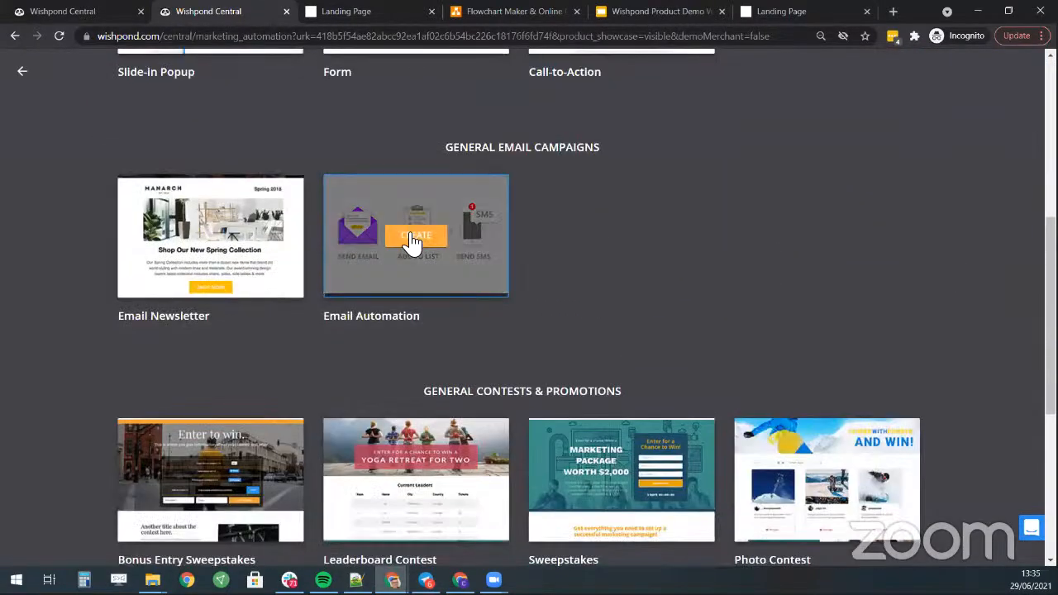
left_click(415, 241)
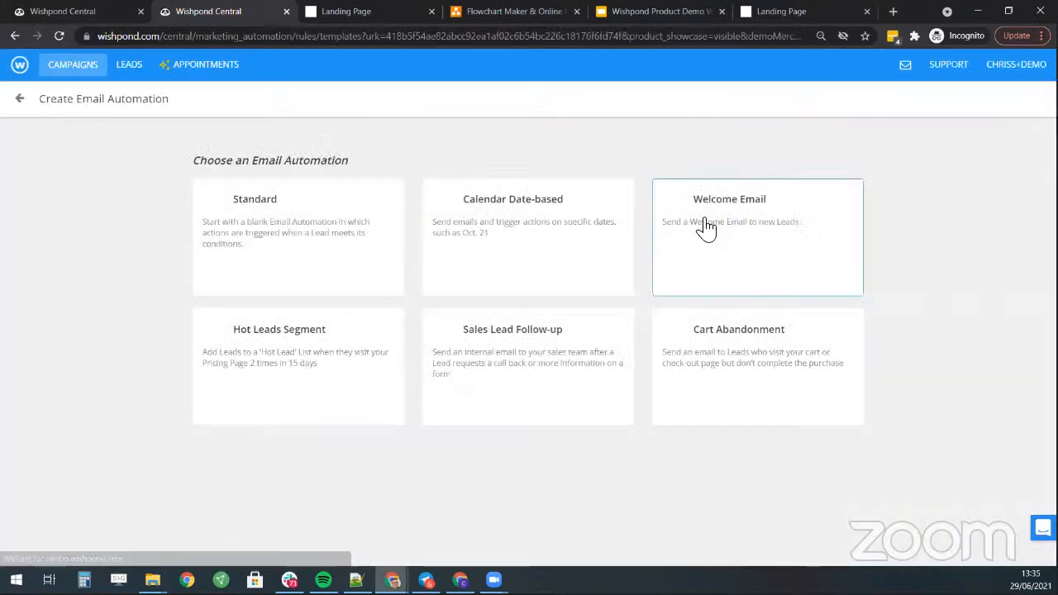
left_click(321, 230)
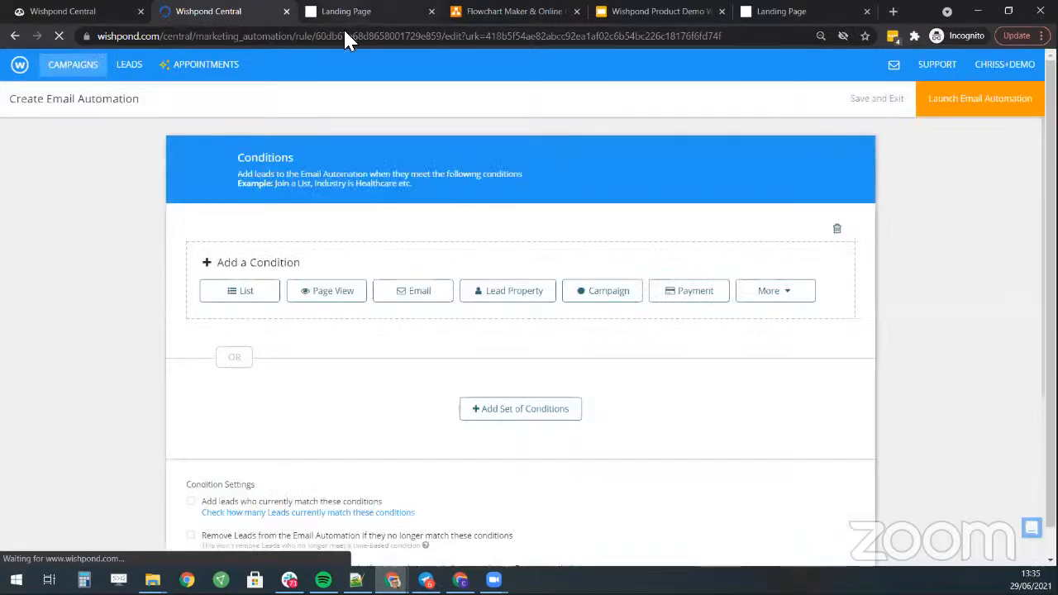
- Add and save a Campaign condition for leads who converted on 'Please dont go'
left_click(616, 294)
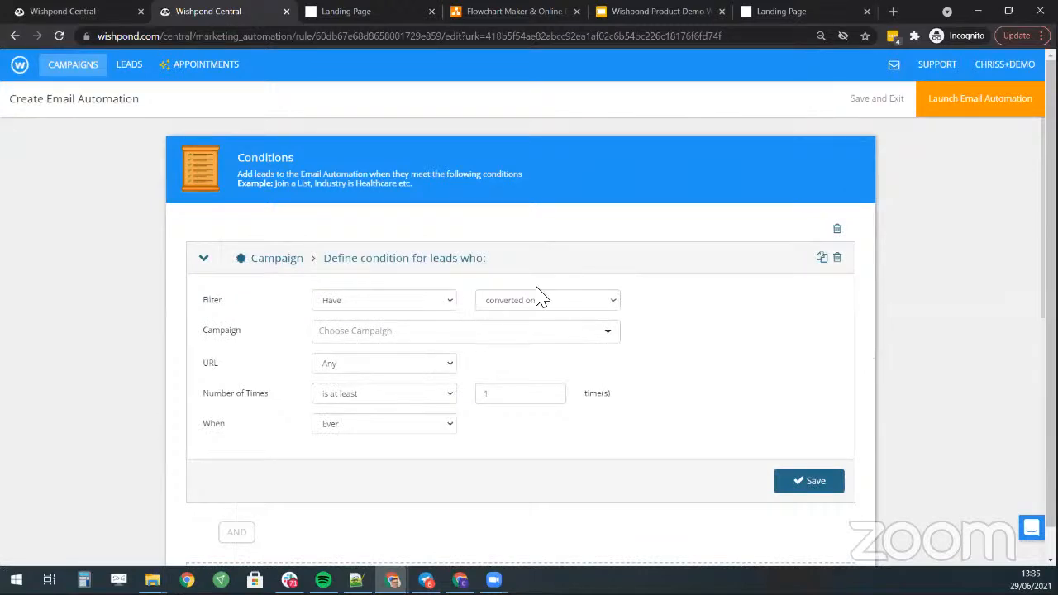
left_click(434, 331)
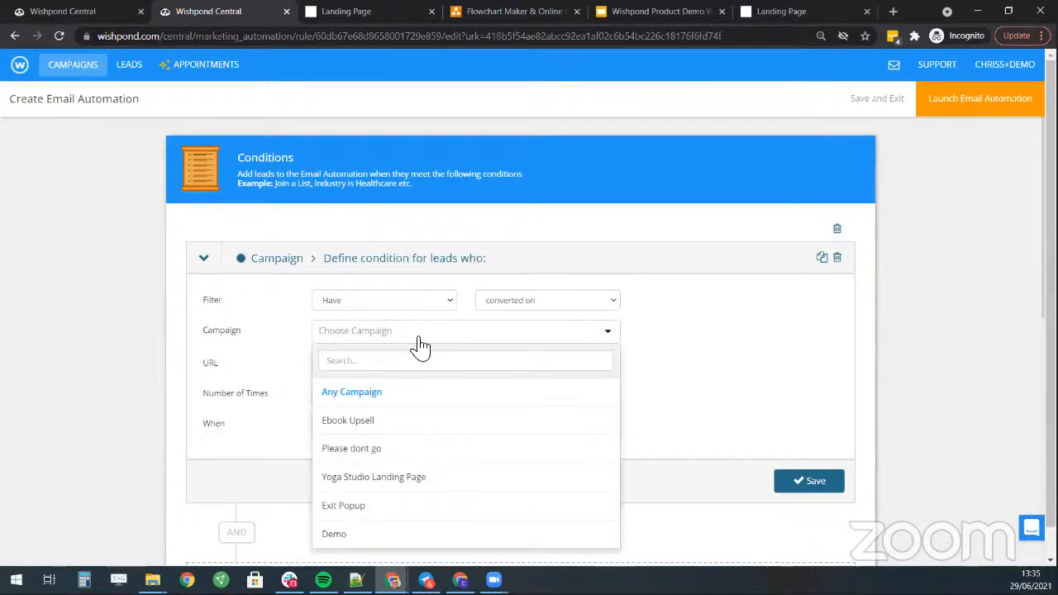
left_click(373, 449)
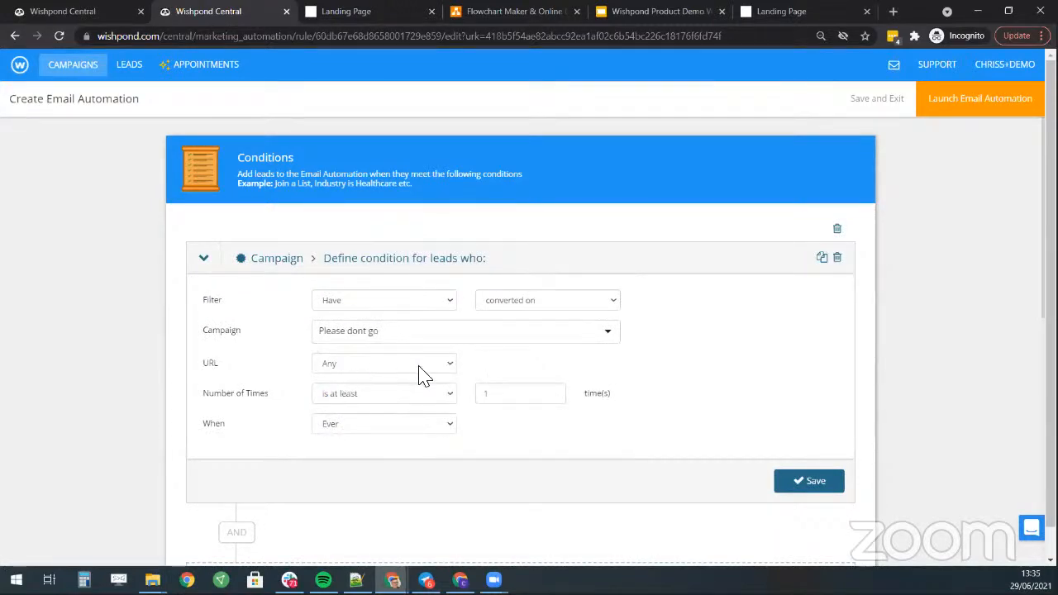
scroll(438, 372, "down", 3)
left_click(813, 279)
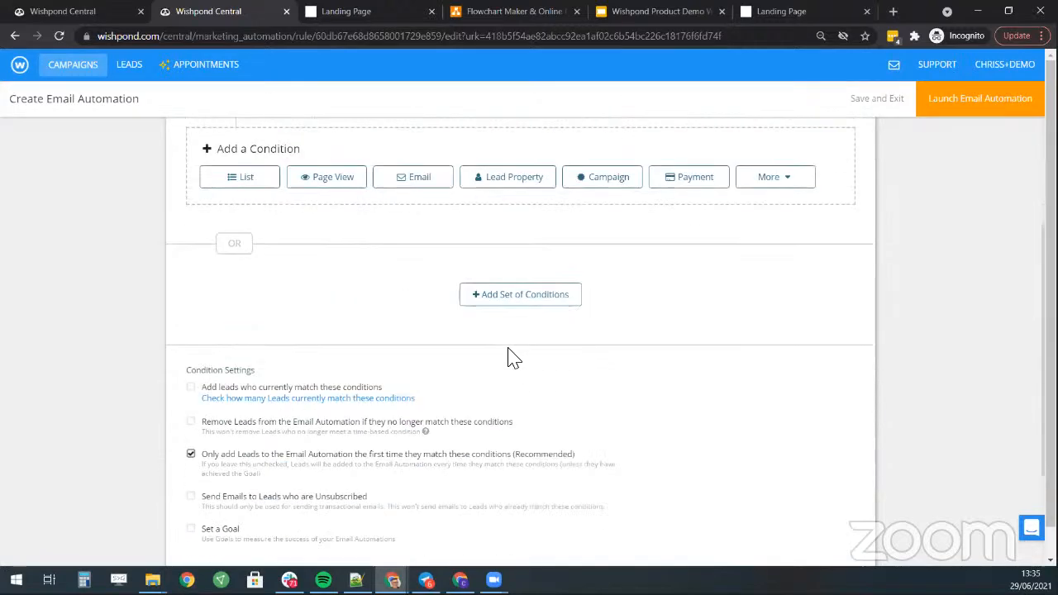
scroll(508, 357, "down", 2)
scroll(536, 338, "up", 3)
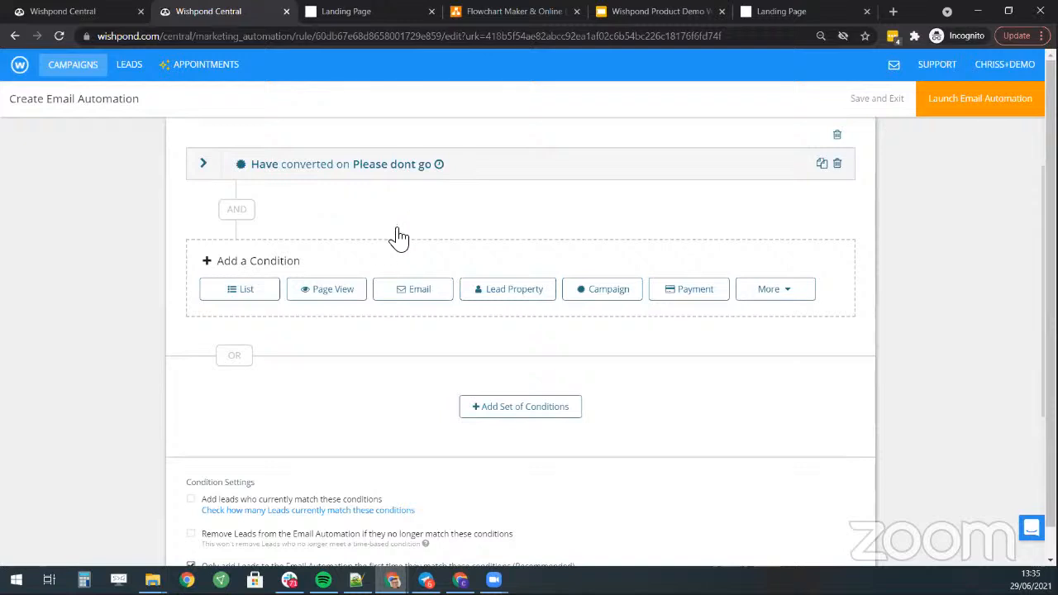
scroll(399, 238, "up", 2)
scroll(559, 270, "down", 1)
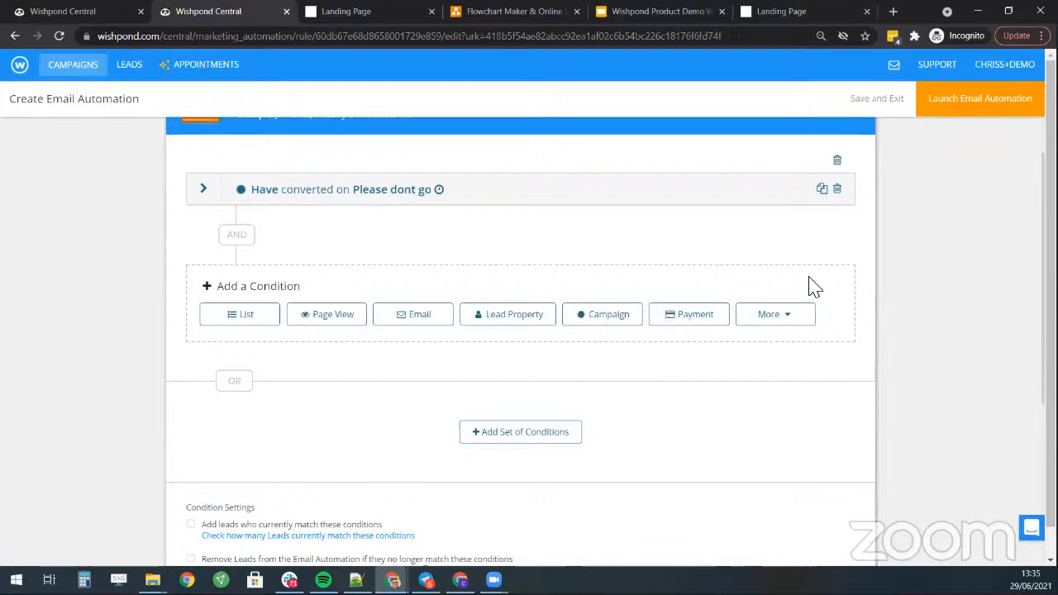
scroll(553, 179, "down", 3)
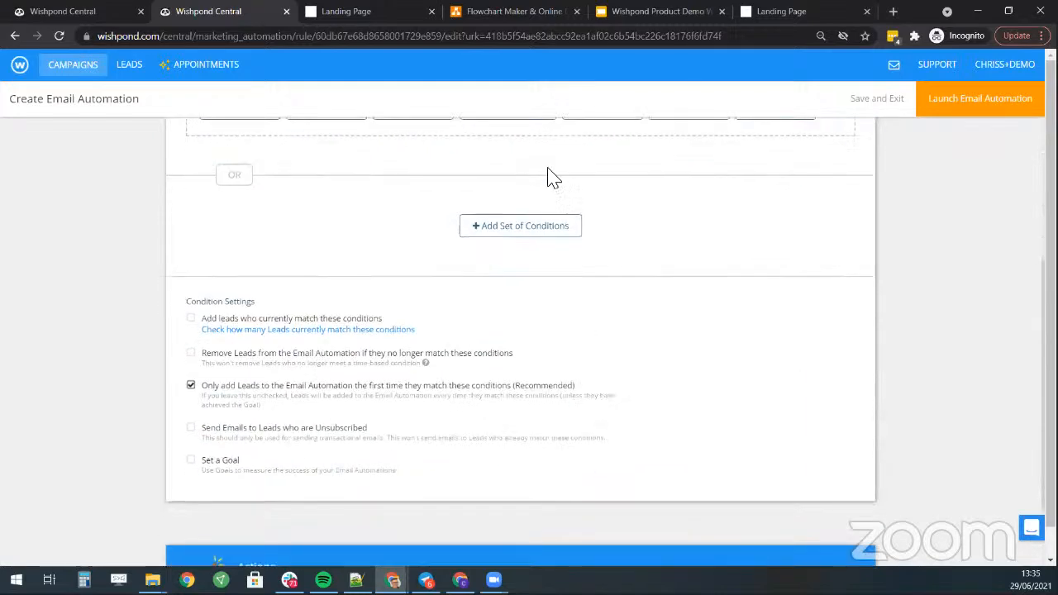
scroll(711, 239, "up", 2)
scroll(536, 339, "down", 2)
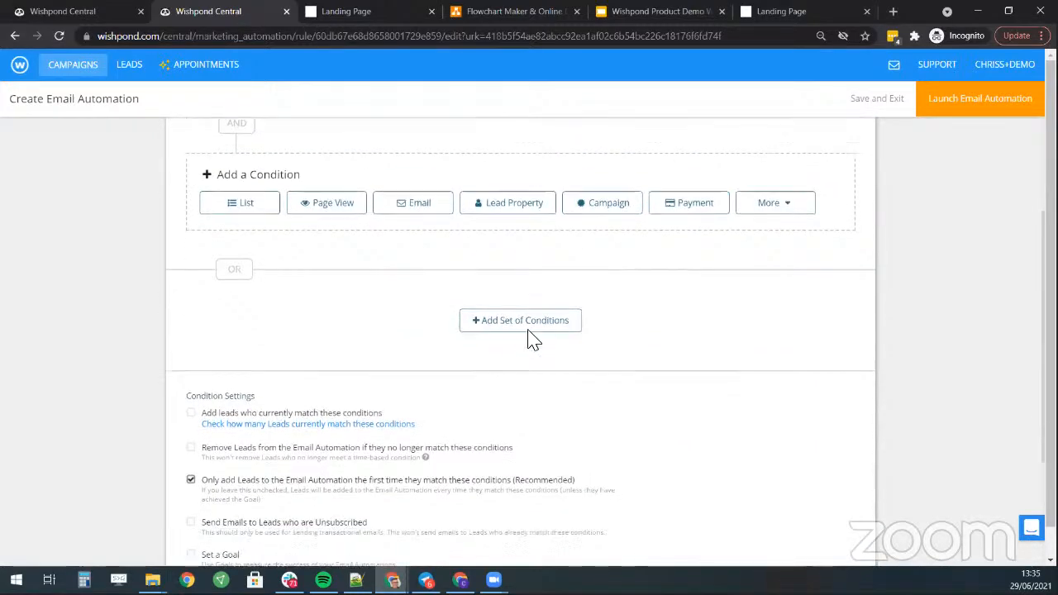
scroll(721, 266, "up", 2)
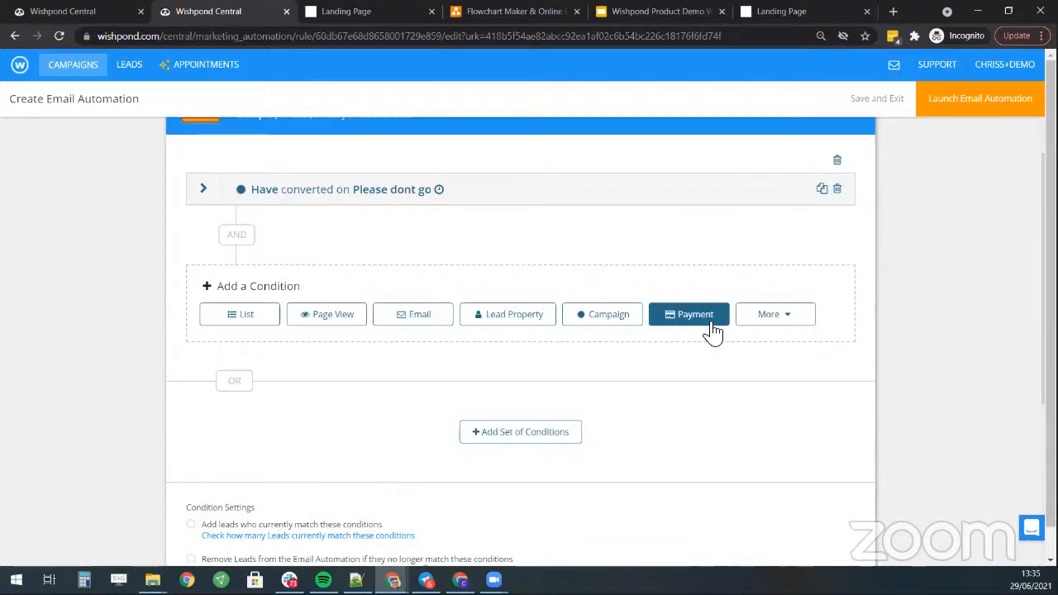
scroll(323, 401, "down", 4)
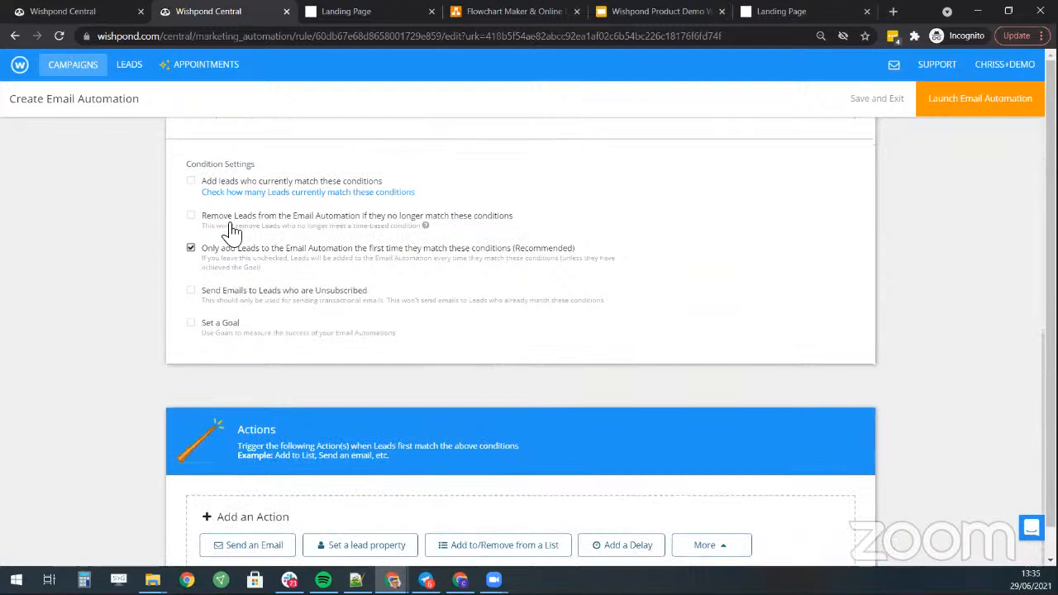
scroll(467, 306, "down", 1)
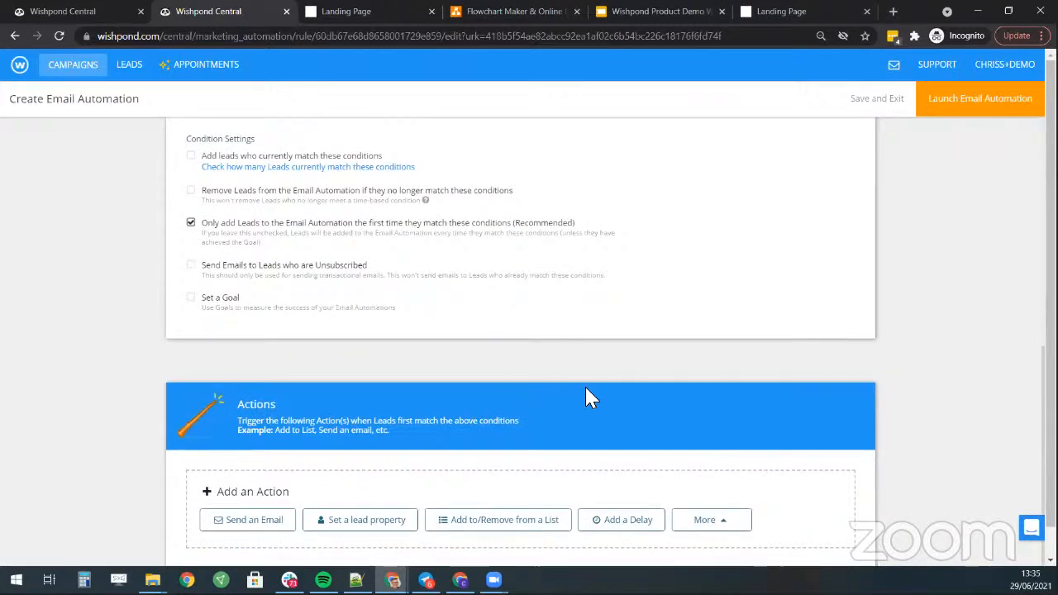
scroll(416, 404, "up", 5)
scroll(512, 319, "down", 5)
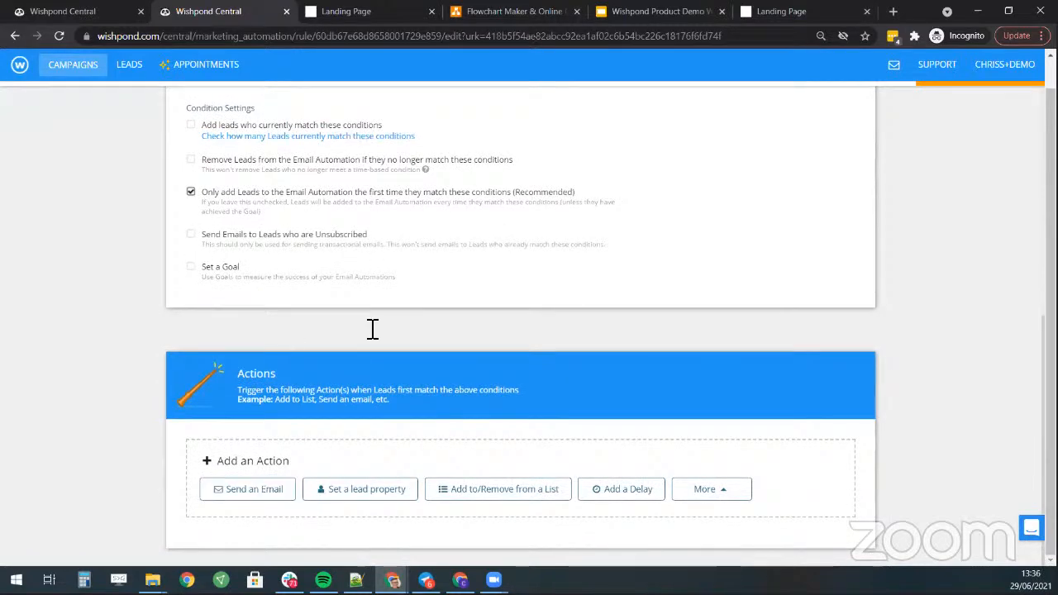
- Add a 37-minute delay action followed by a Send an Email action
left_click(642, 494)
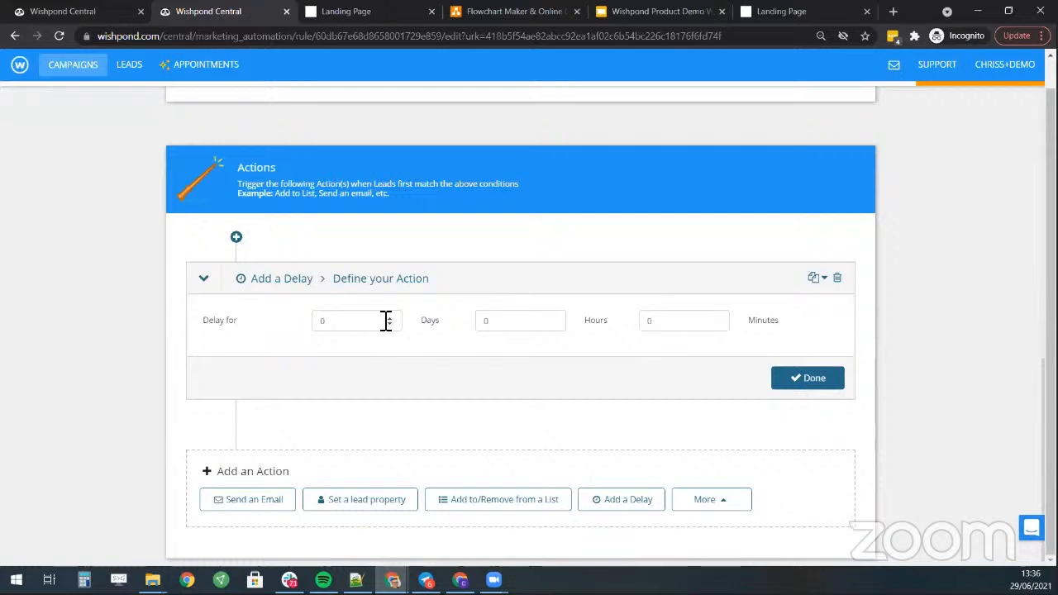
left_click(684, 320)
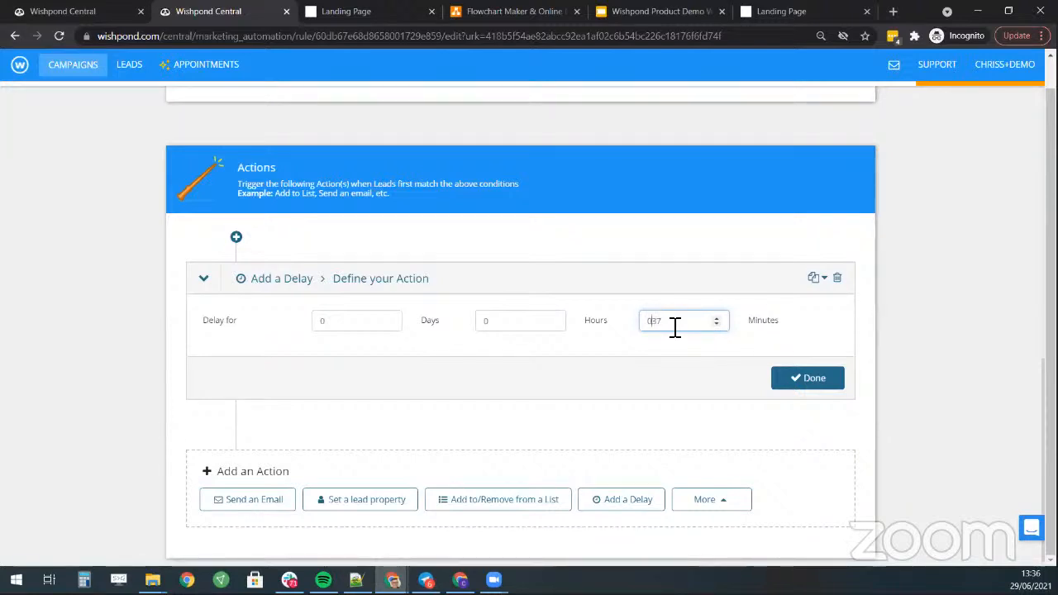
left_click(809, 379)
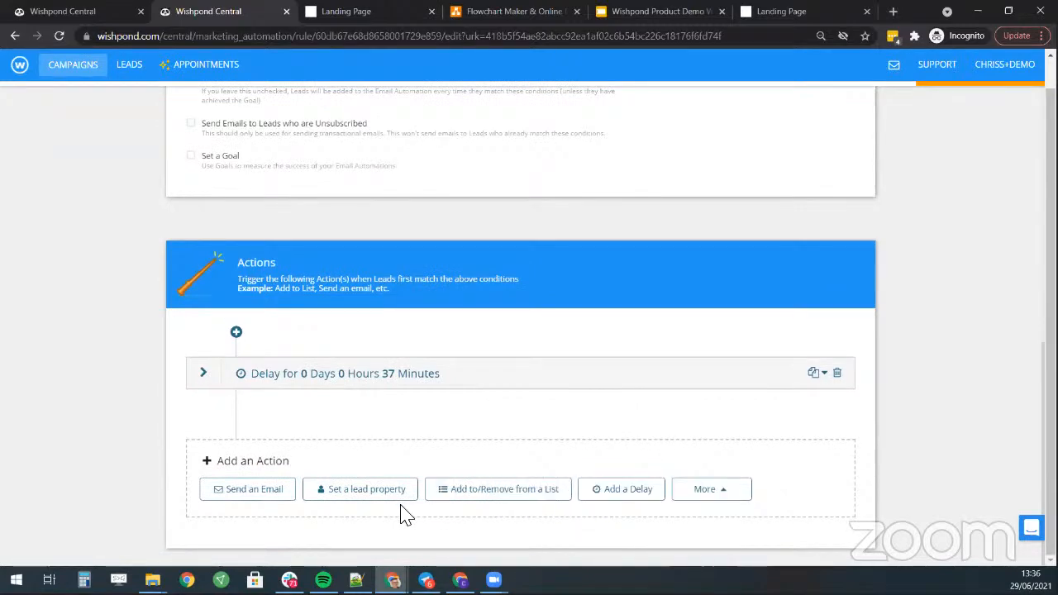
left_click(254, 489)
scroll(554, 298, "down", 3)
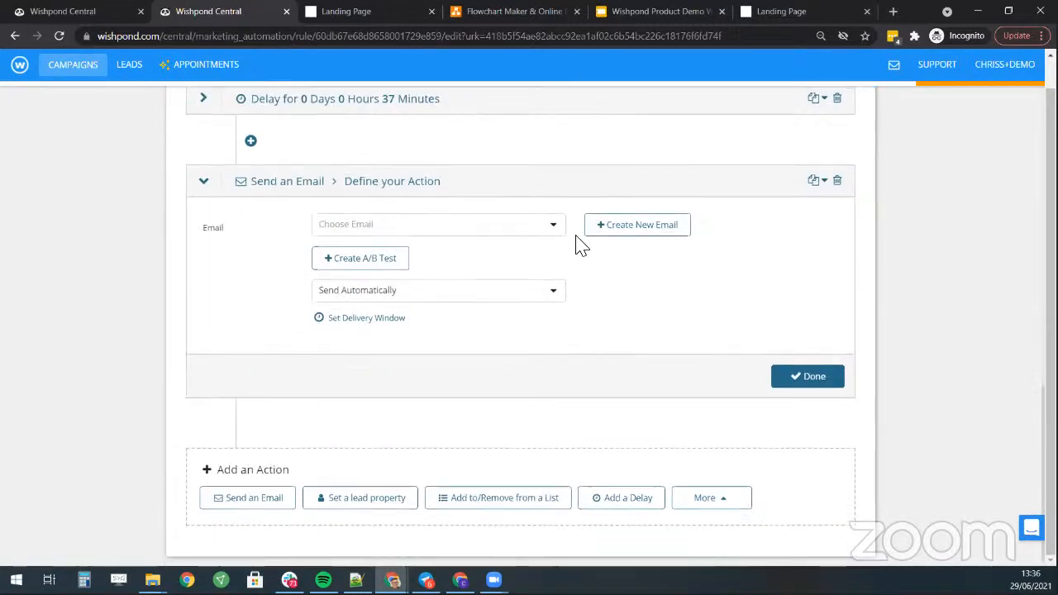
- Create a new email named 'Special Offer' with subject 'We have something just for you..'
left_click(644, 225)
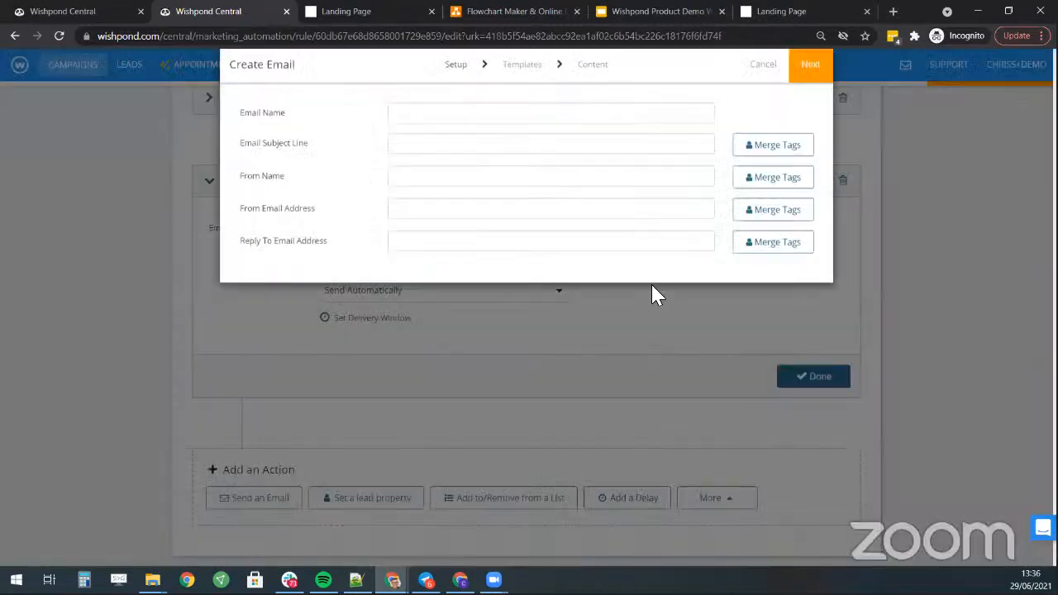
left_click(451, 136)
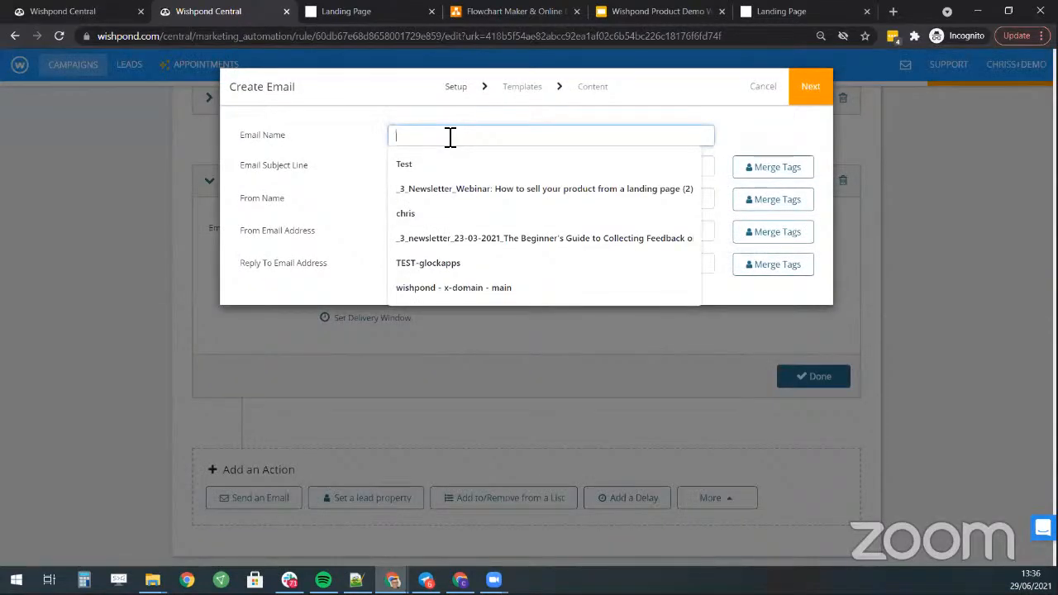
type("T")
key("BackSpace")
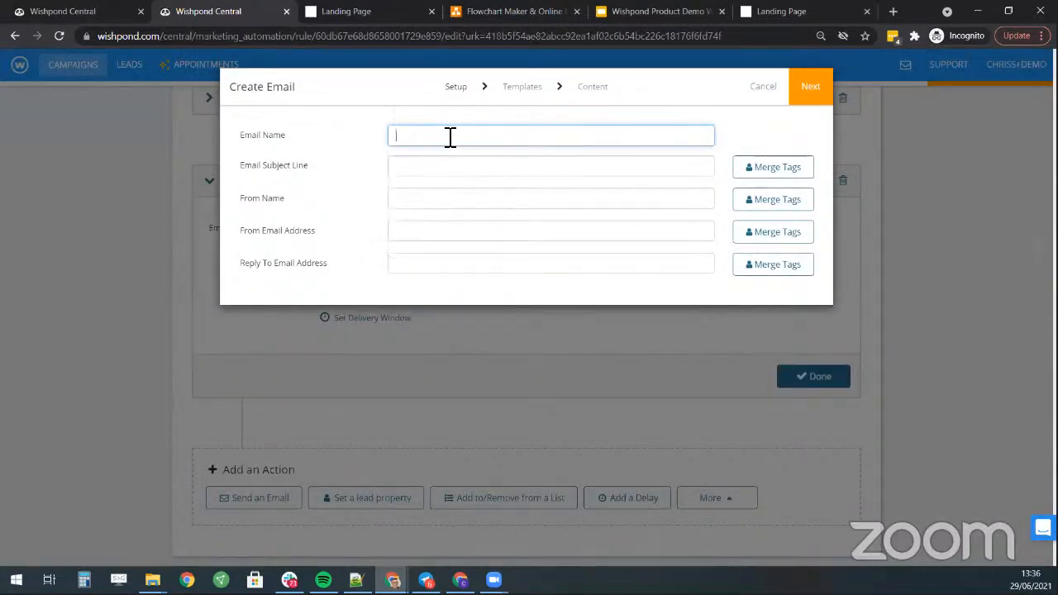
type("Special Offer")
key("Tab")
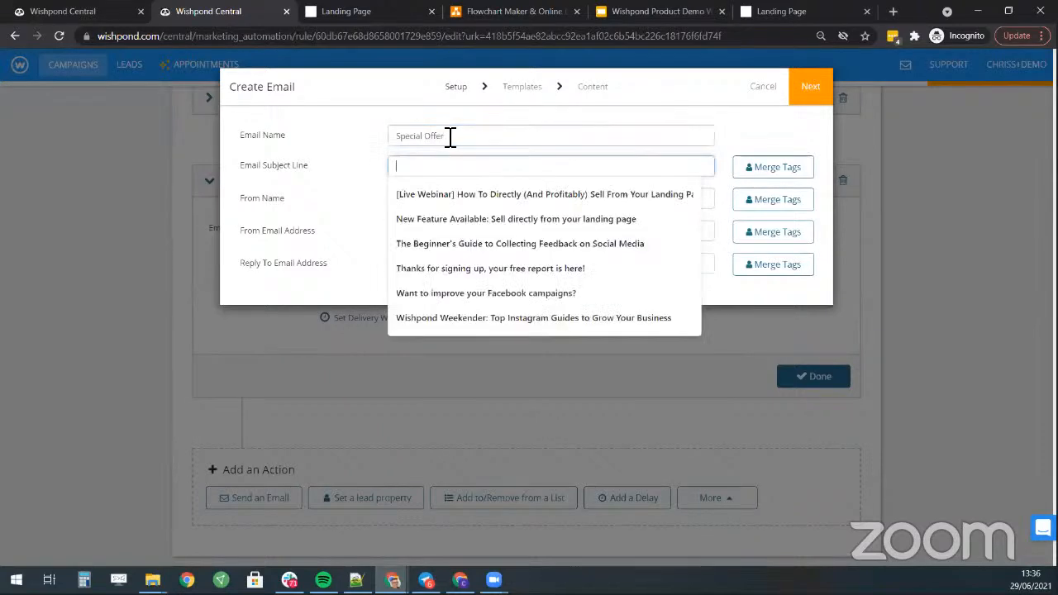
type("a")
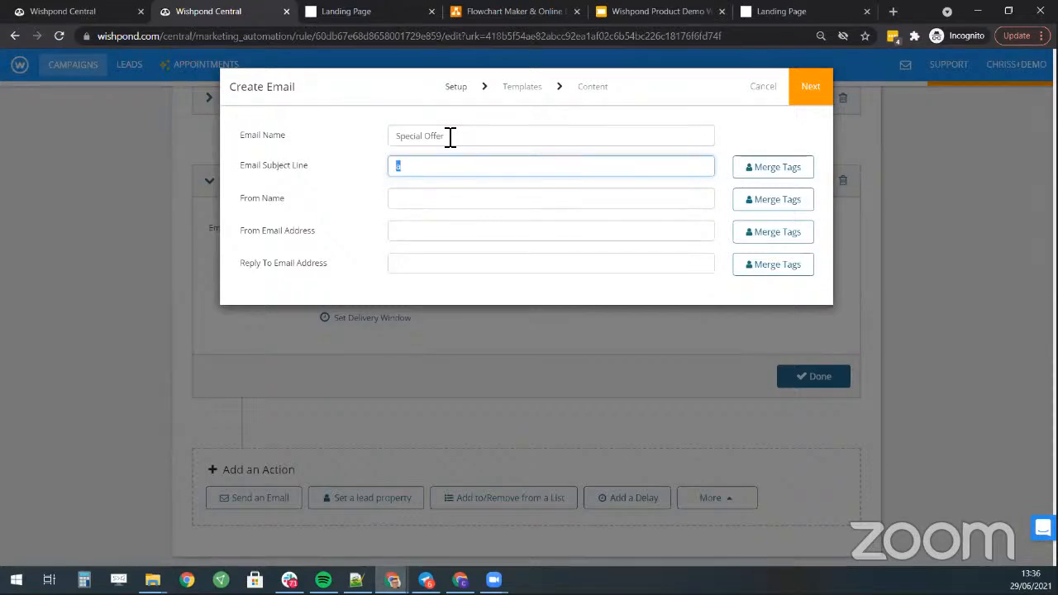
type("We have something just for you..")
- Fill in the sender name and choose the suggested sender email address
left_click(554, 199)
type("tom")
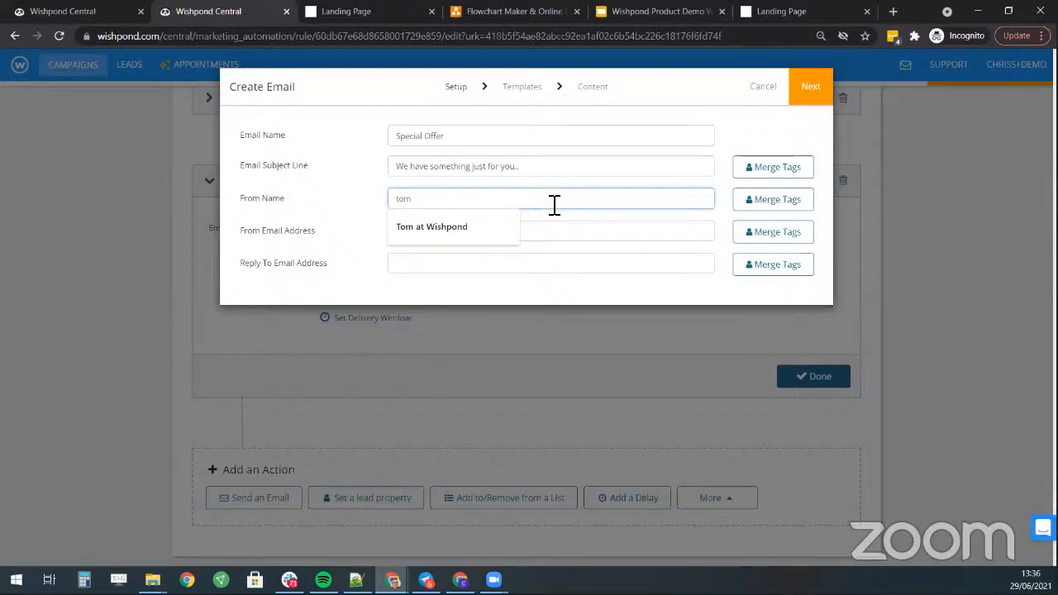
key("BackSpace")
key("BackSpace")
key("BackSpace")
type("Tom")
key("Tab")
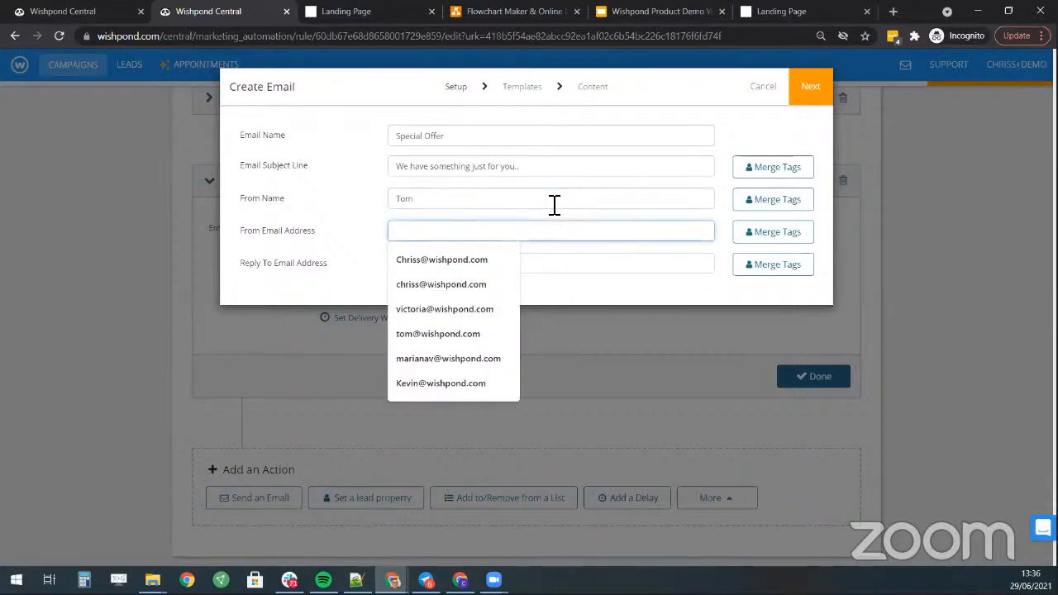
type("tom")
key("Down")
key("Return")
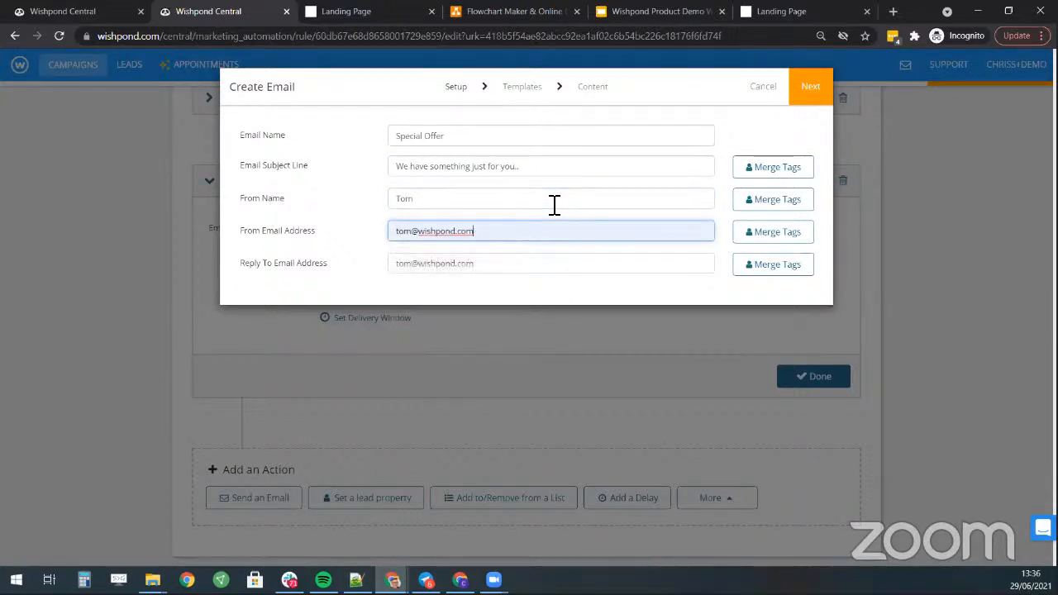
key("Tab")
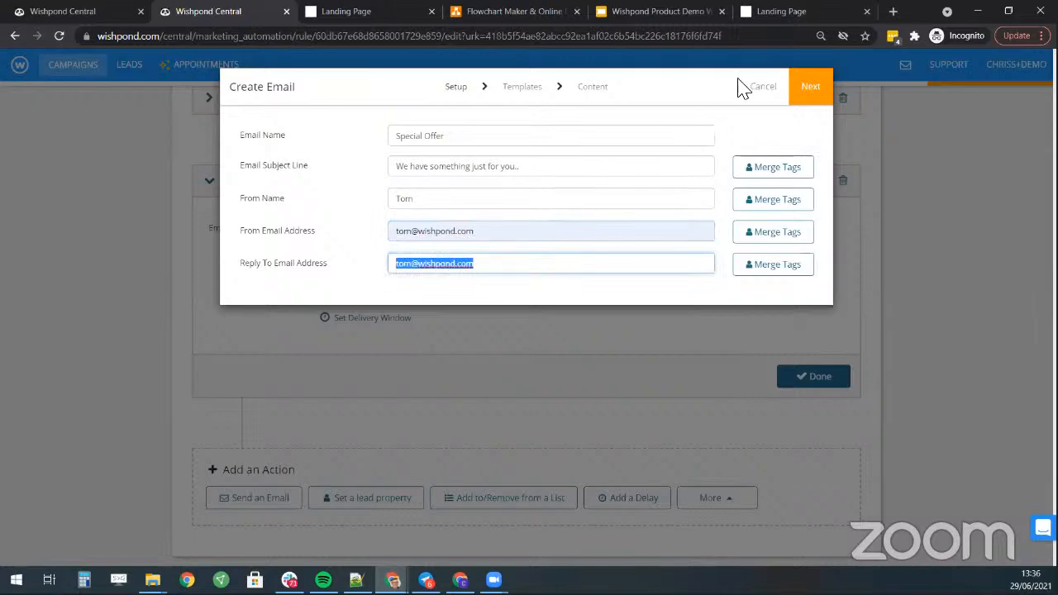
- Advance the Special Offer email to Choose Template and browse the template gallery
left_click(816, 78)
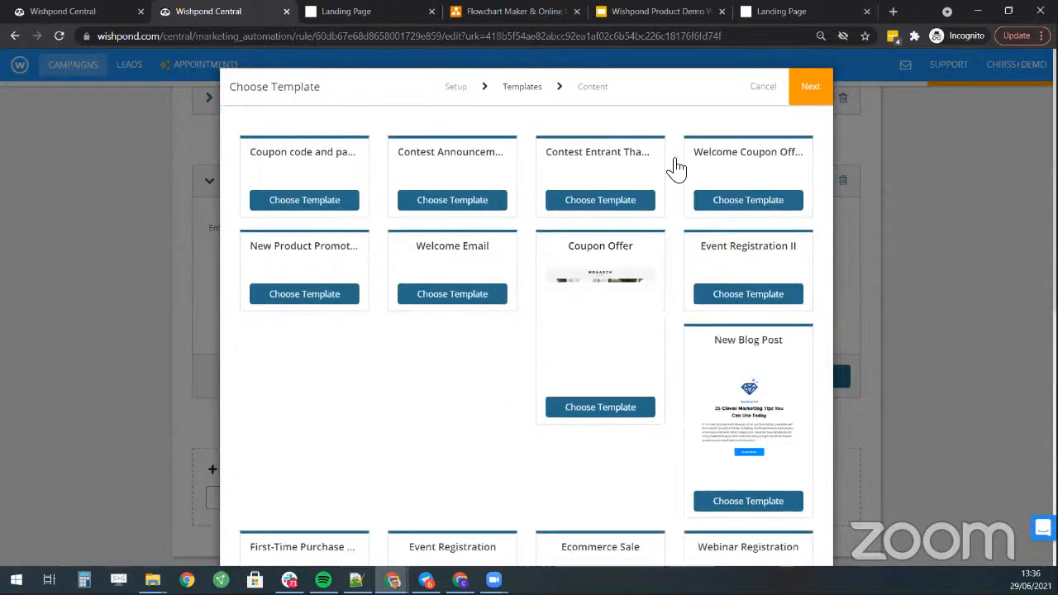
scroll(567, 295, "down", 8)
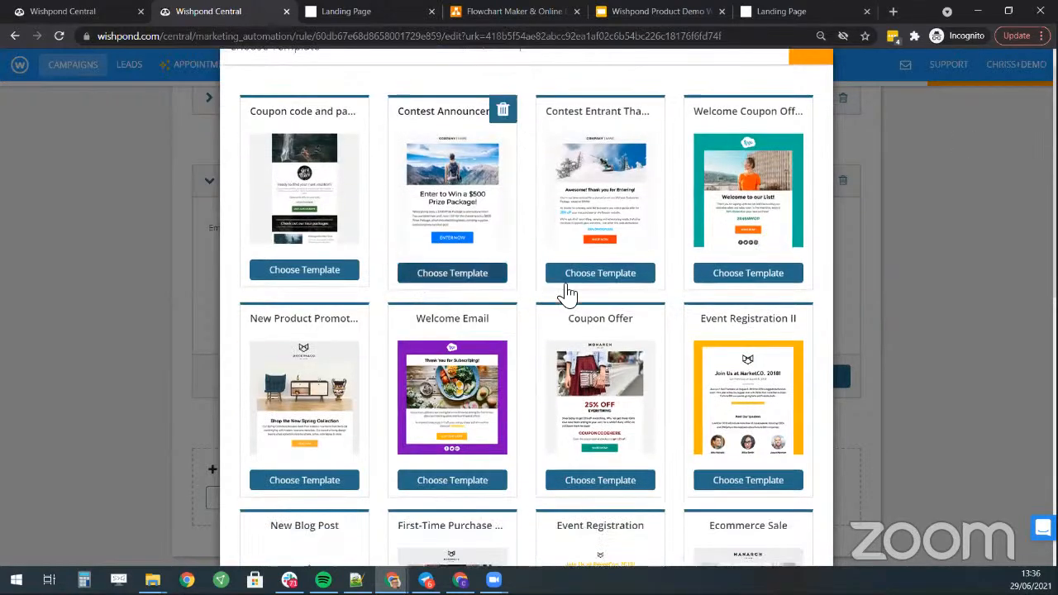
scroll(307, 267, "up", 7)
scroll(308, 267, "up", 1)
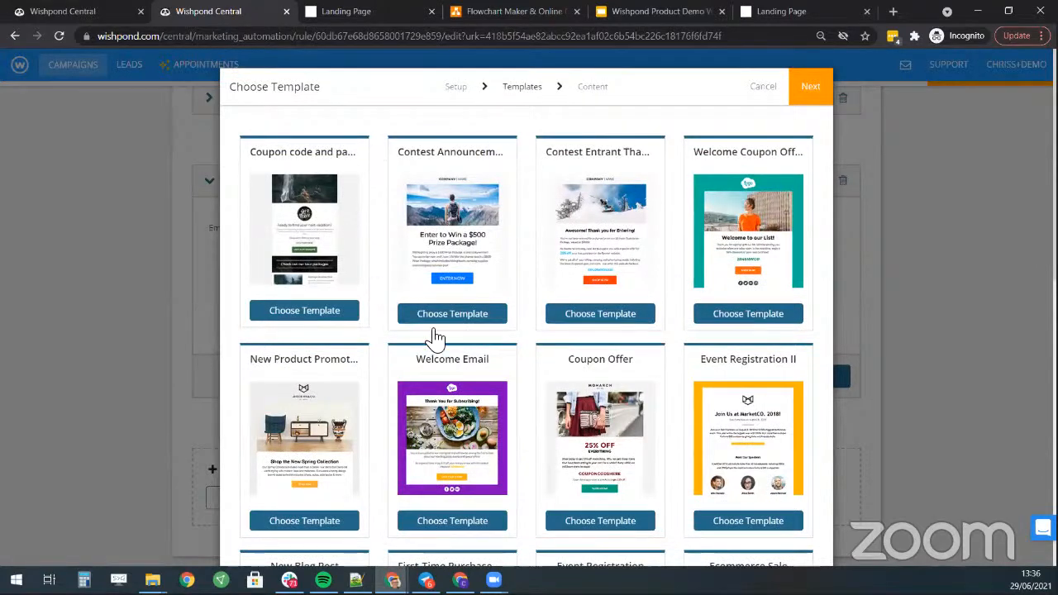
scroll(708, 239, "down", 2)
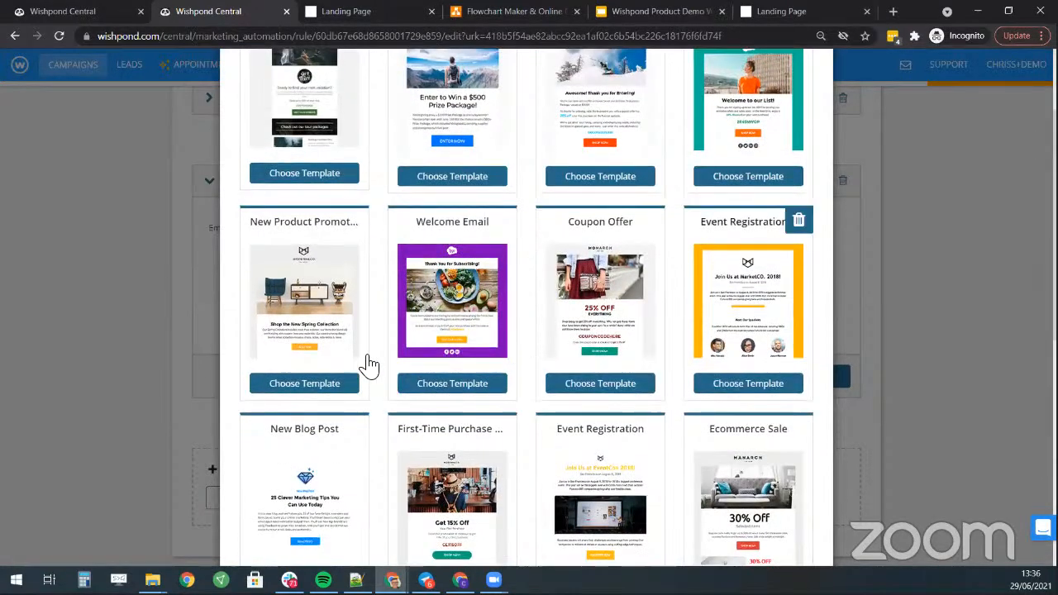
scroll(450, 277, "up", 2)
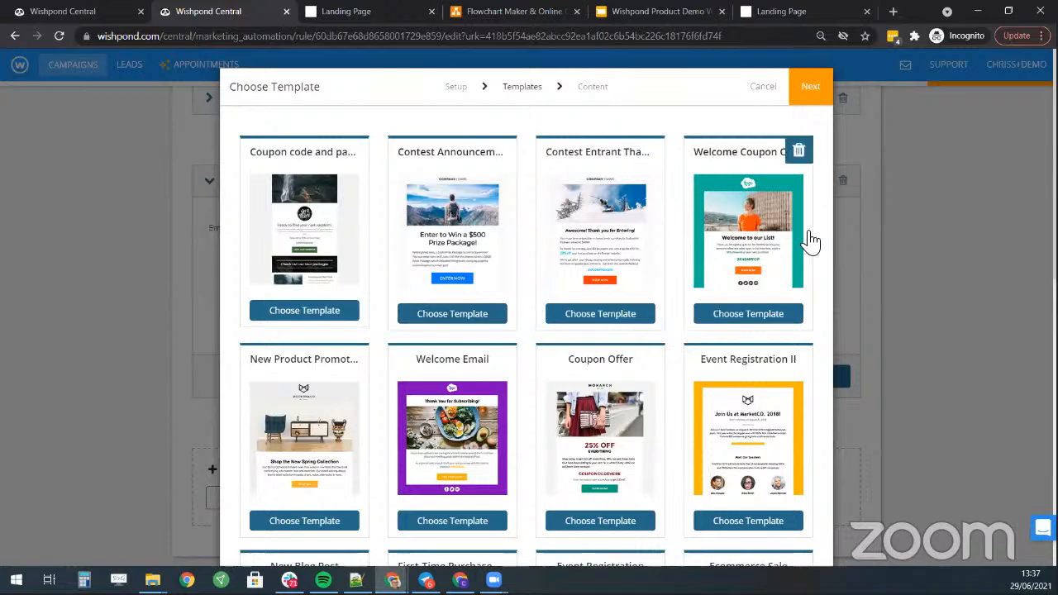
scroll(720, 264, "down", 2)
scroll(739, 239, "up", 2)
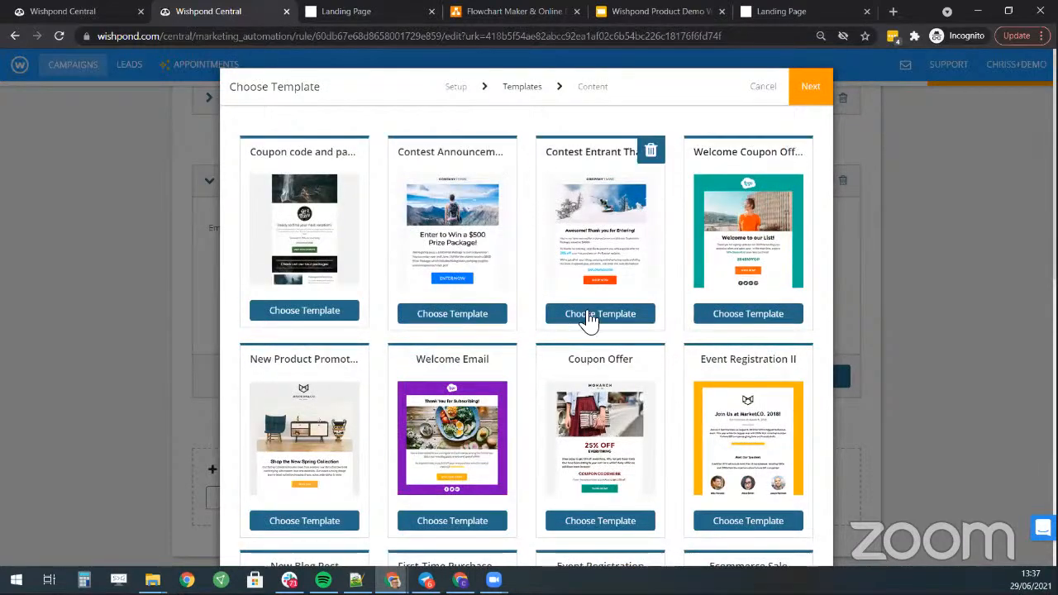
scroll(714, 234, "down", 2)
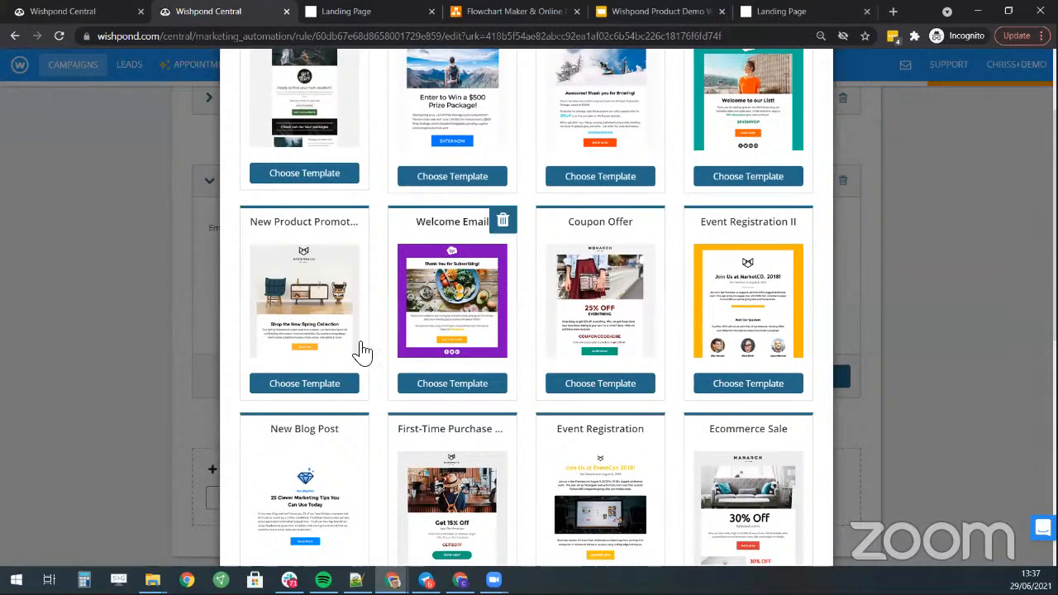
scroll(570, 363, "up", 2)
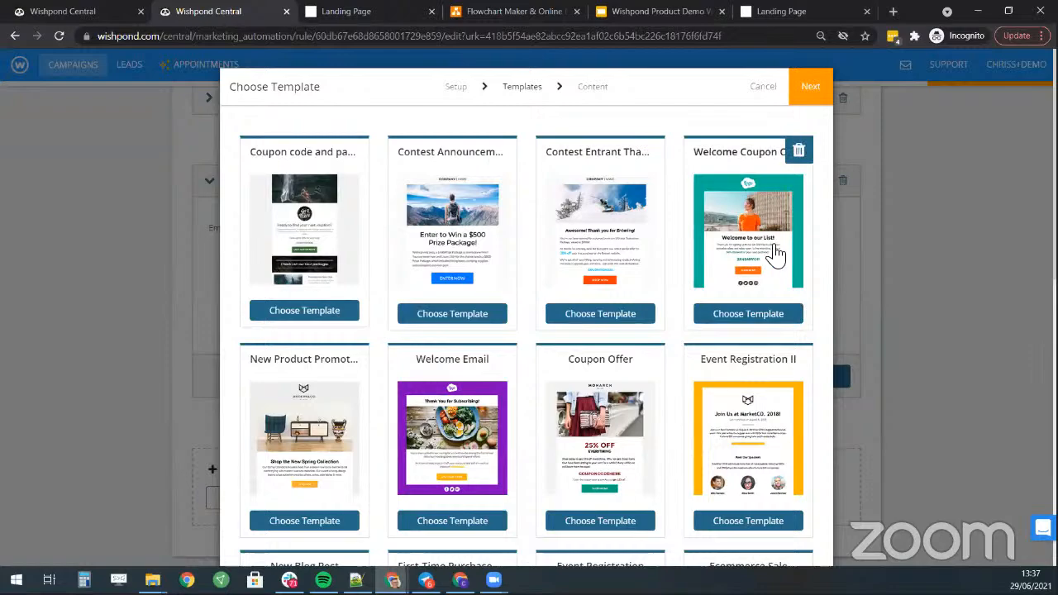
scroll(752, 264, "down", 3)
scroll(750, 264, "down", 3)
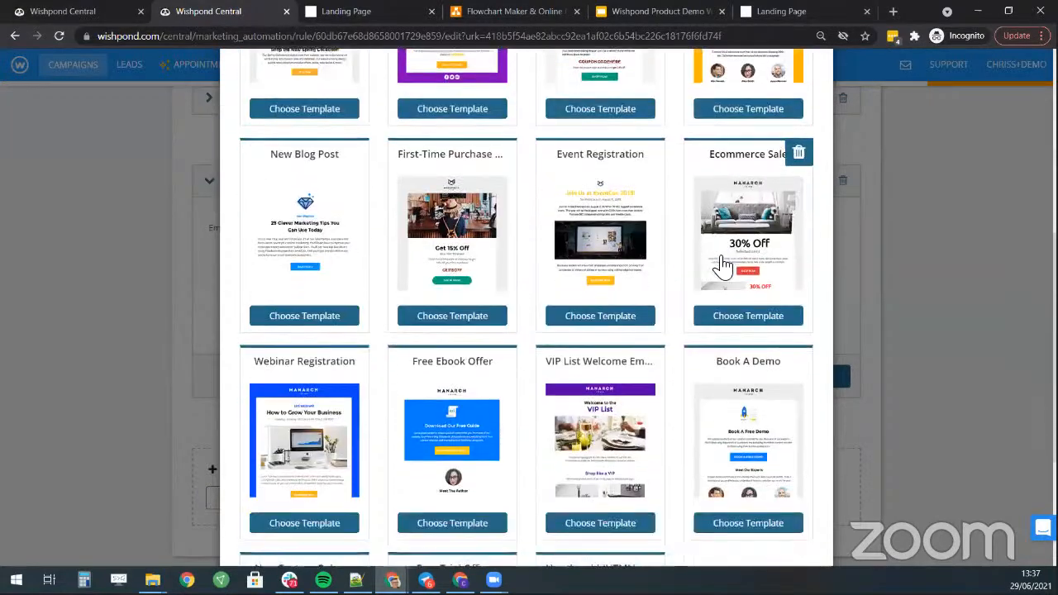
scroll(727, 308, "up", 6)
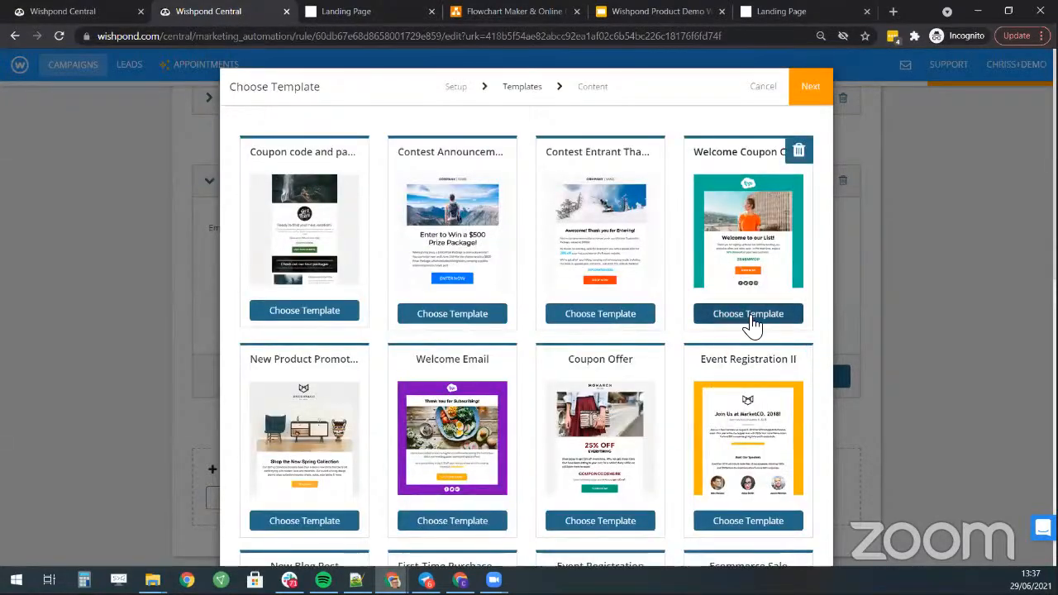
- Apply the Welcome Coupon Offer template to the Special Offer email
left_click(746, 322)
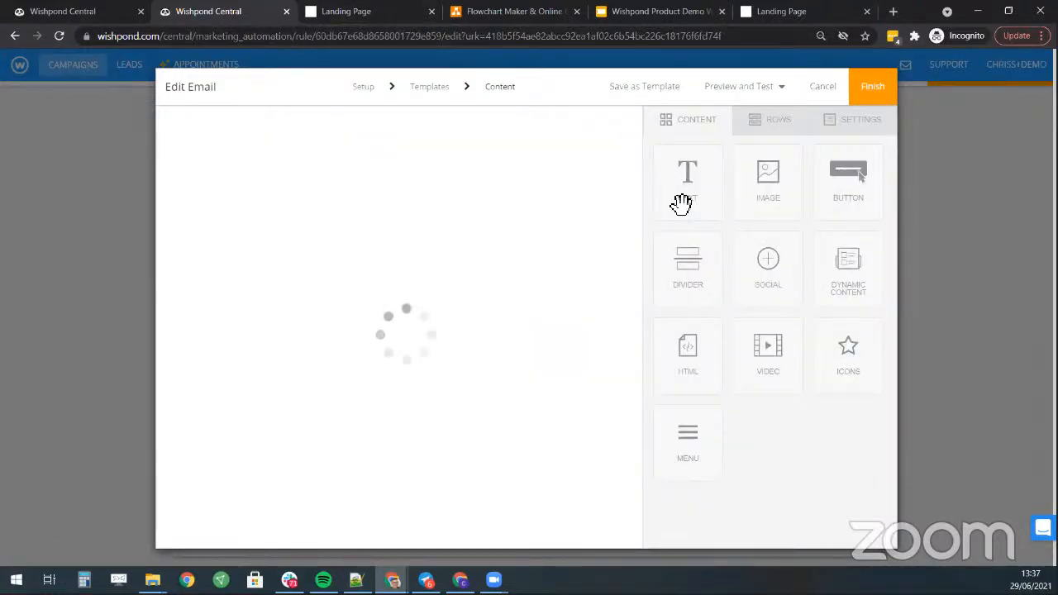
scroll(467, 351, "down", 1)
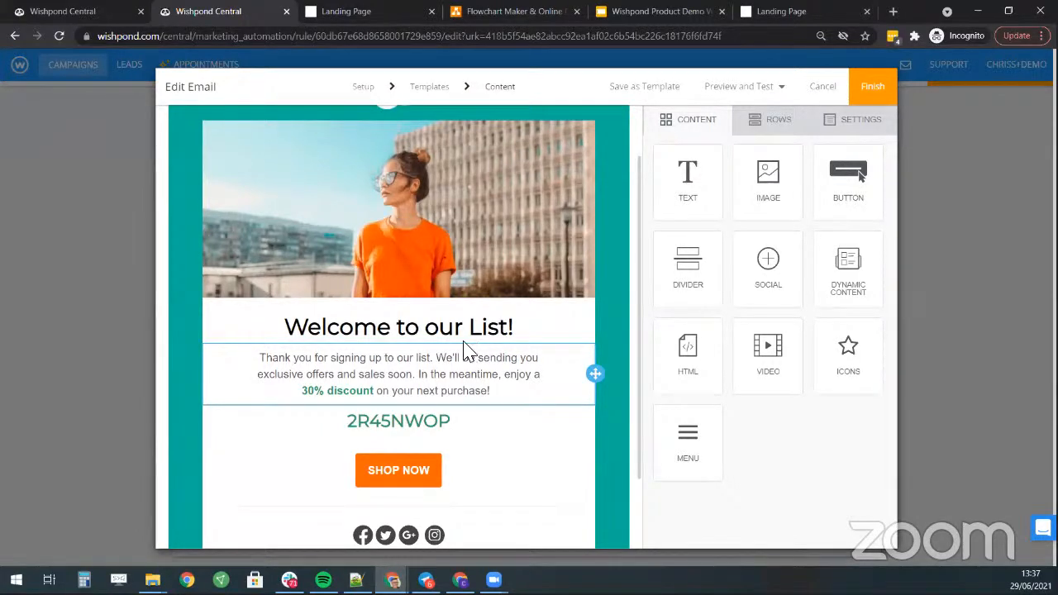
double_click(408, 326)
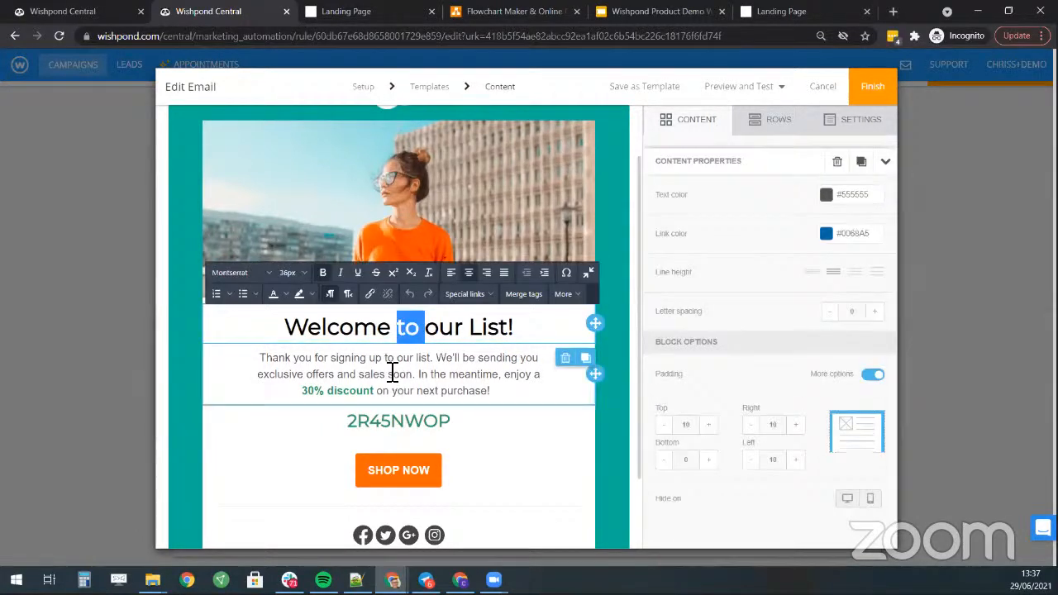
- Replace the body paragraph with text offering the yoga ebook for $9.99
left_click(392, 373)
key("ctrl+a")
type("Th")
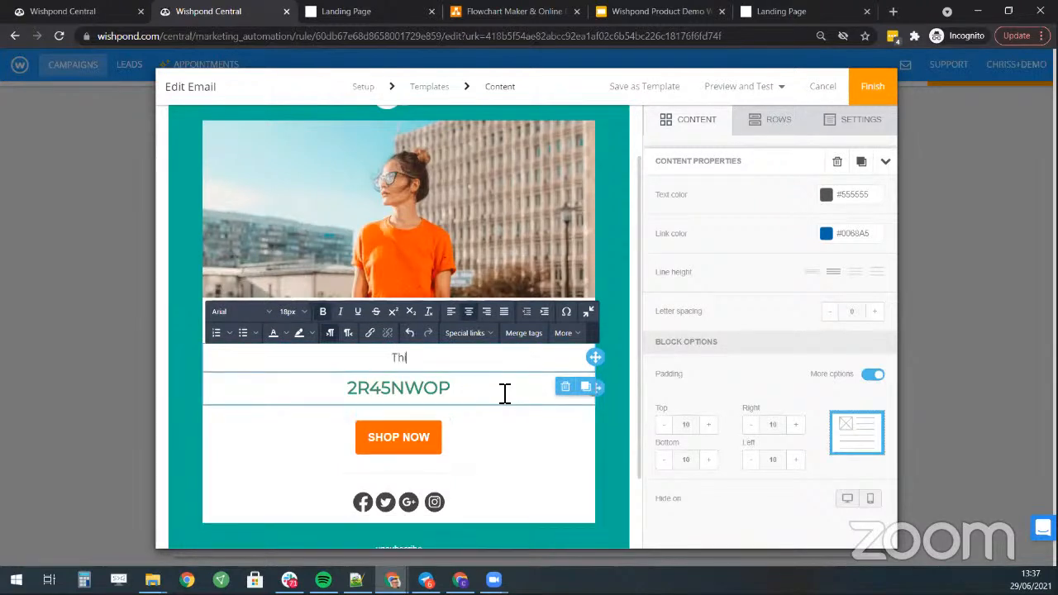
type("is offer is only")
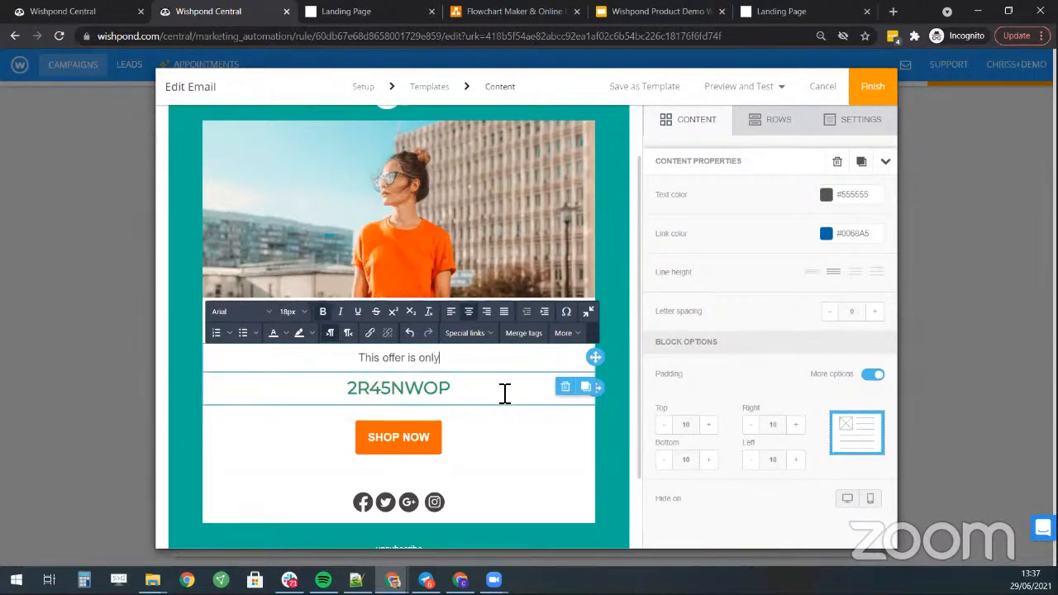
type(" for you ")
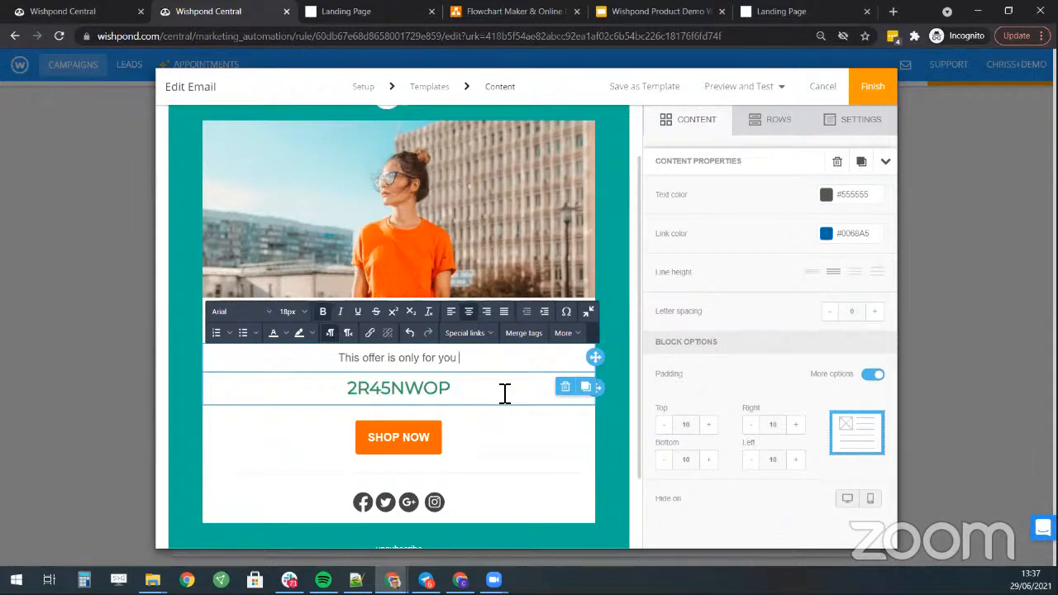
type(":)")
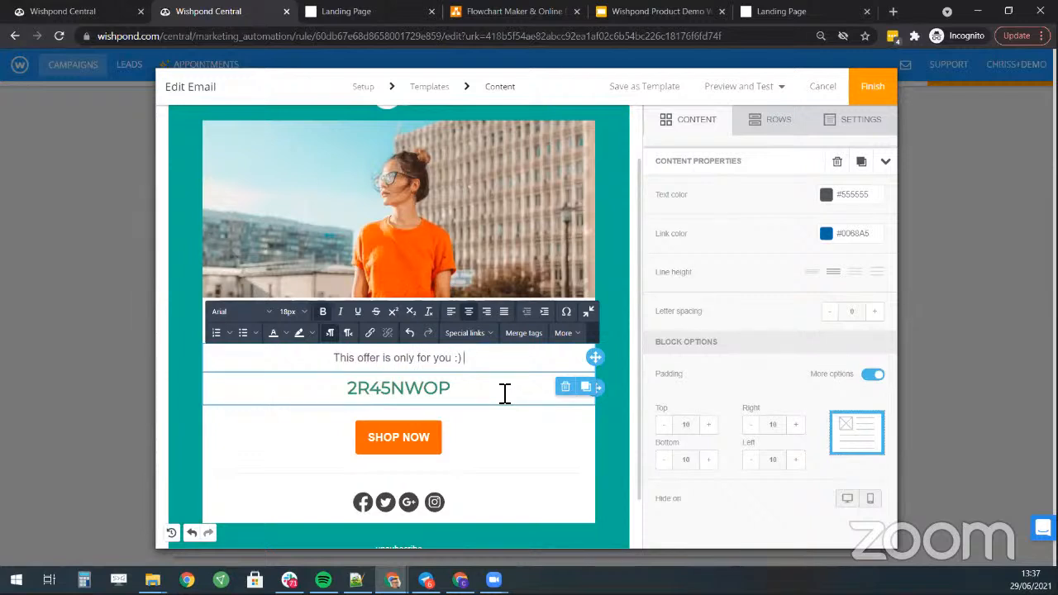
type(" If you want ")
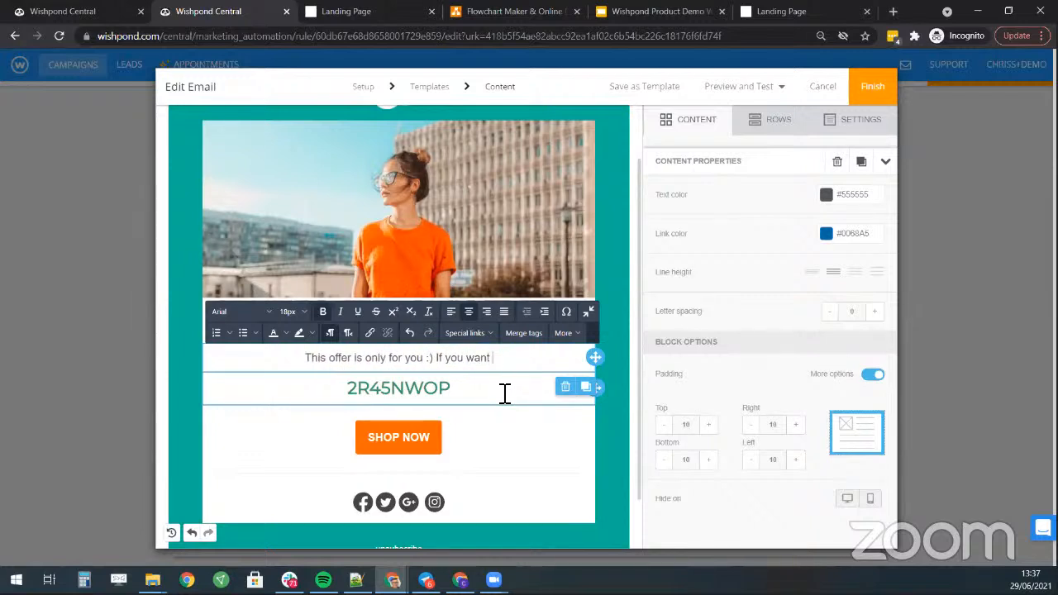
type("to prac")
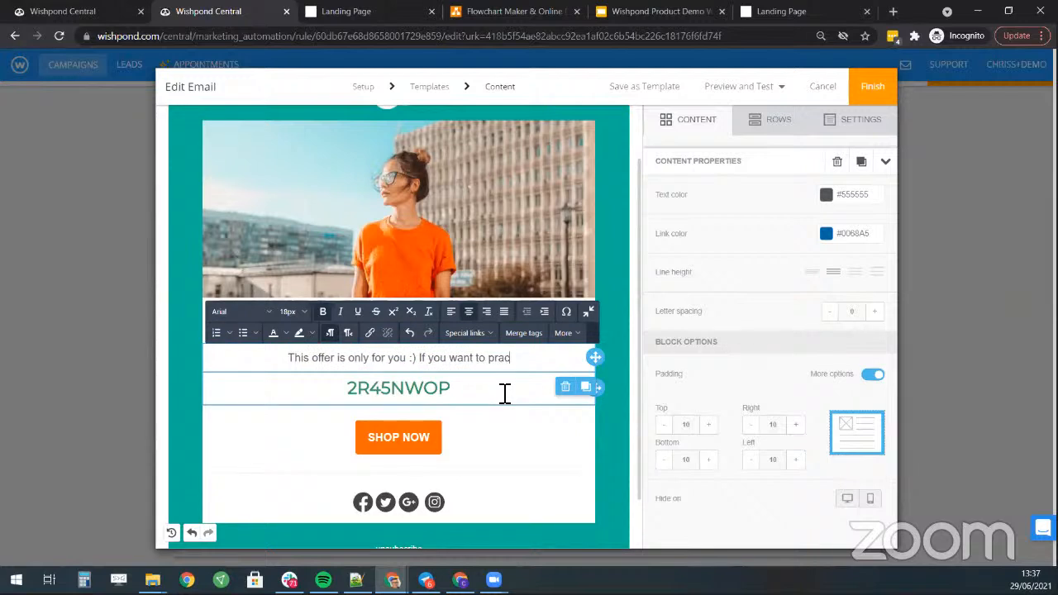
type("tice you")
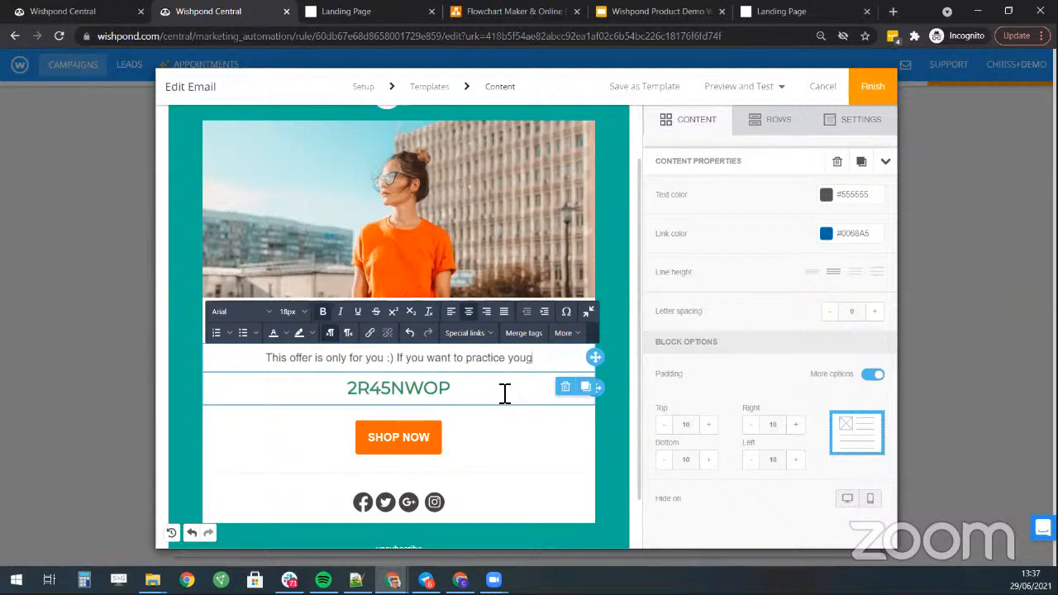
type("ga ")
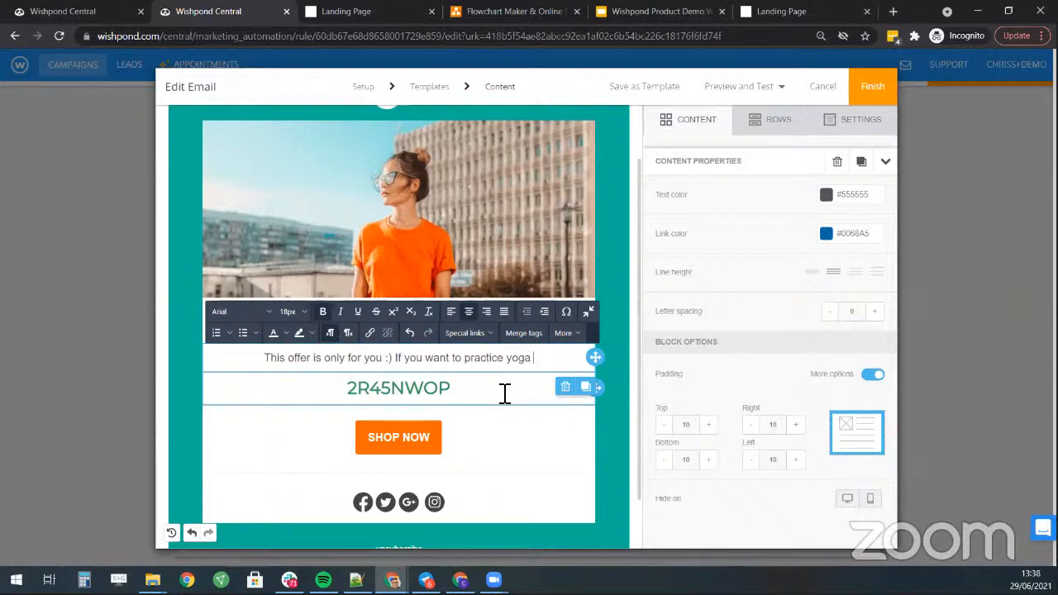
type("in home")
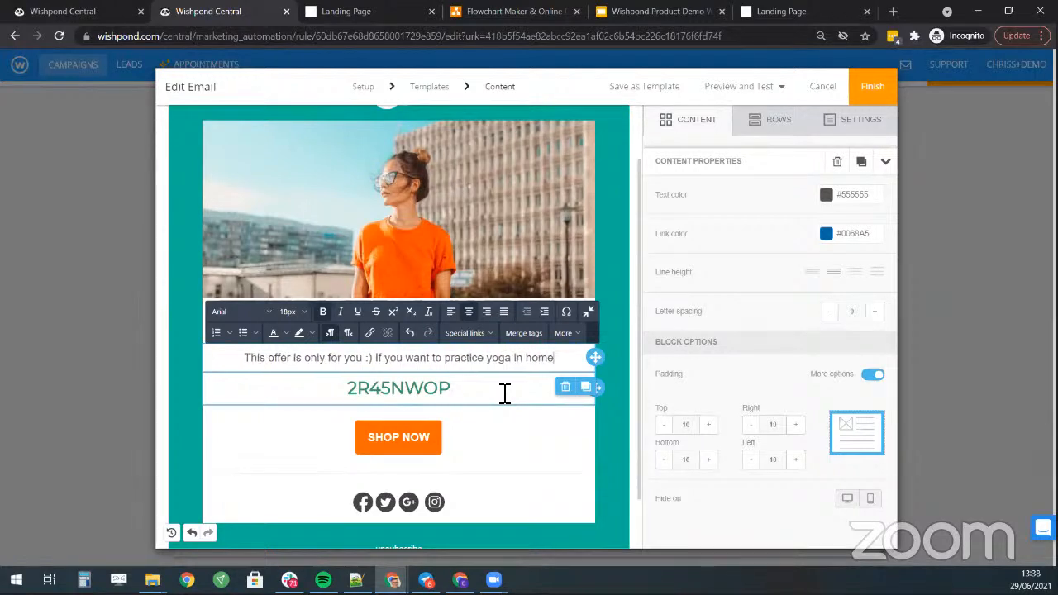
type(" please buy")
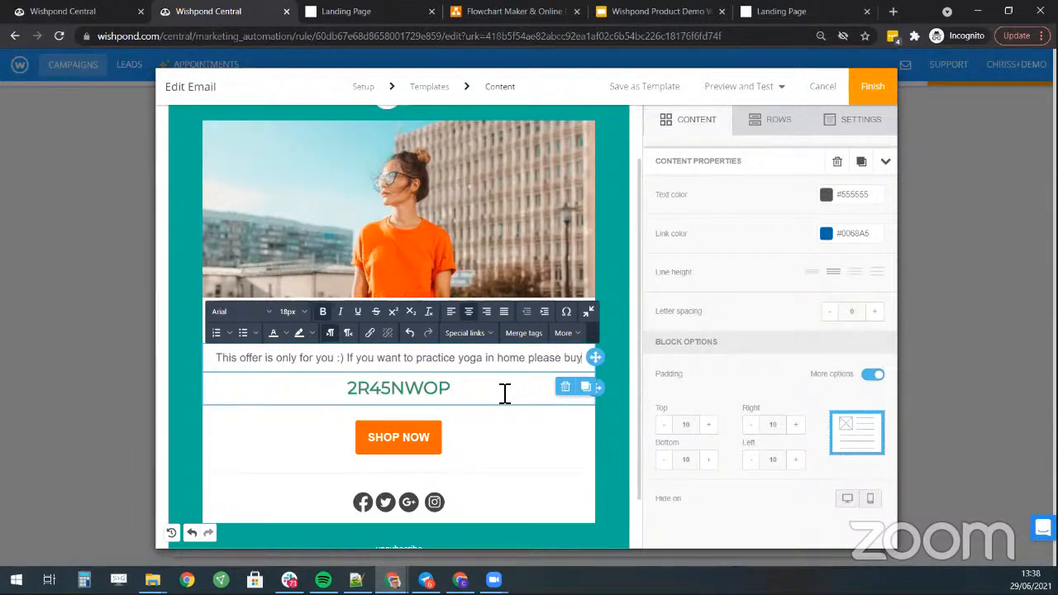
type(" my ebook")
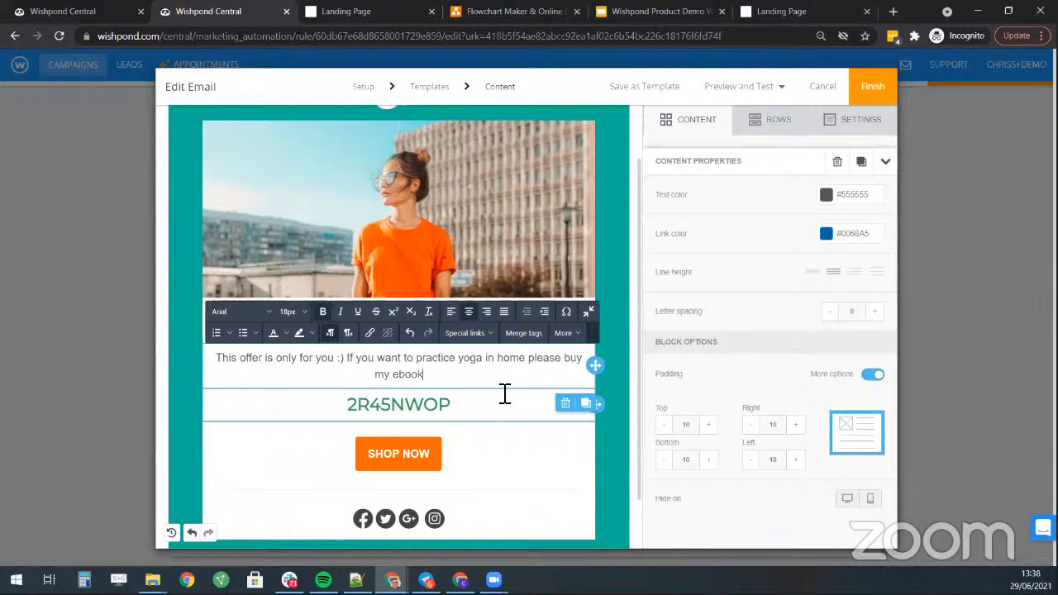
type(". It's real")
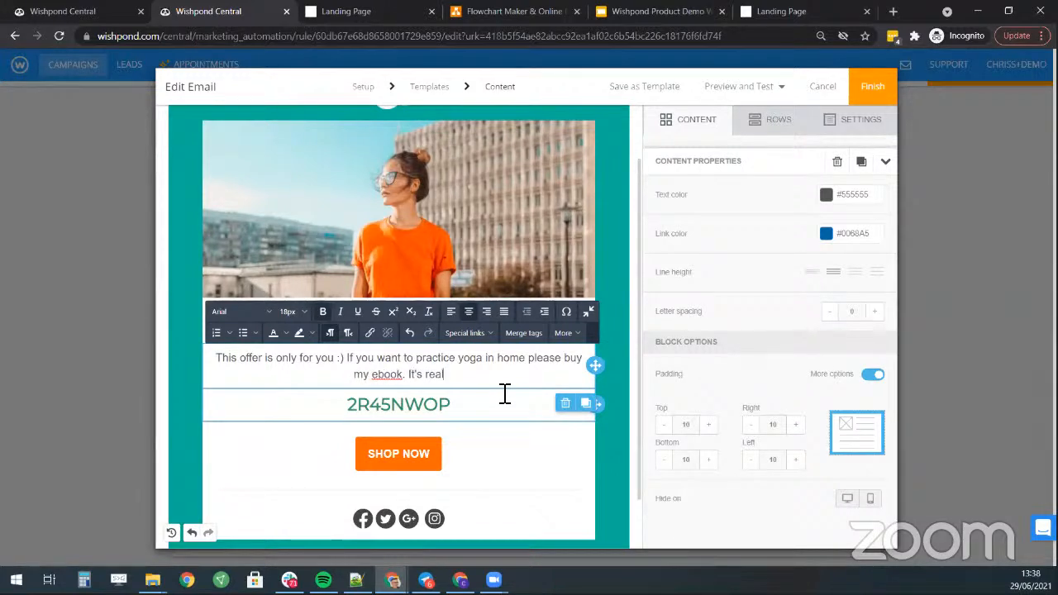
type("ly, really g")
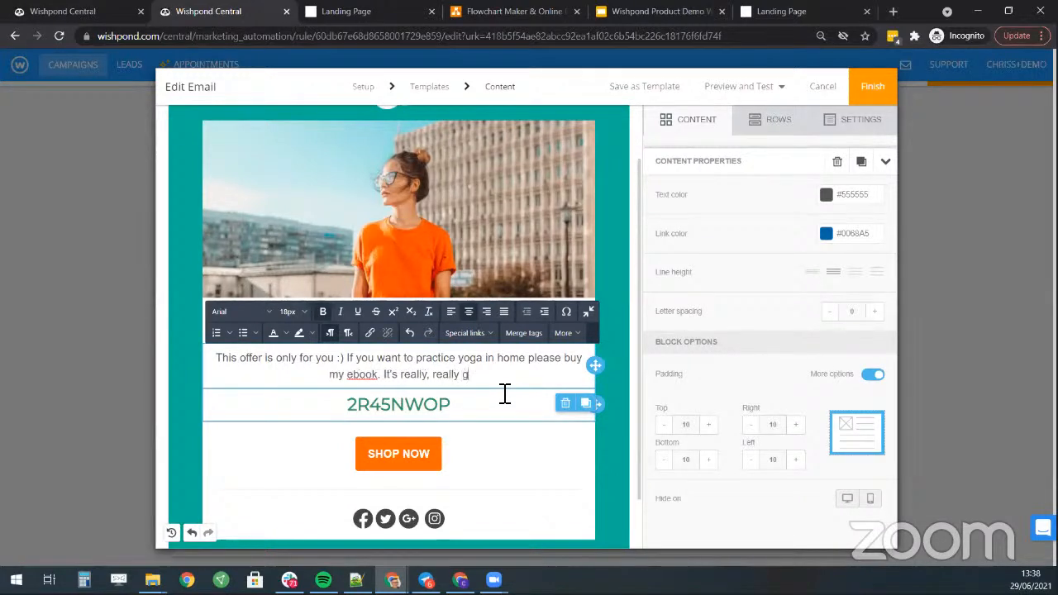
type("ood!")
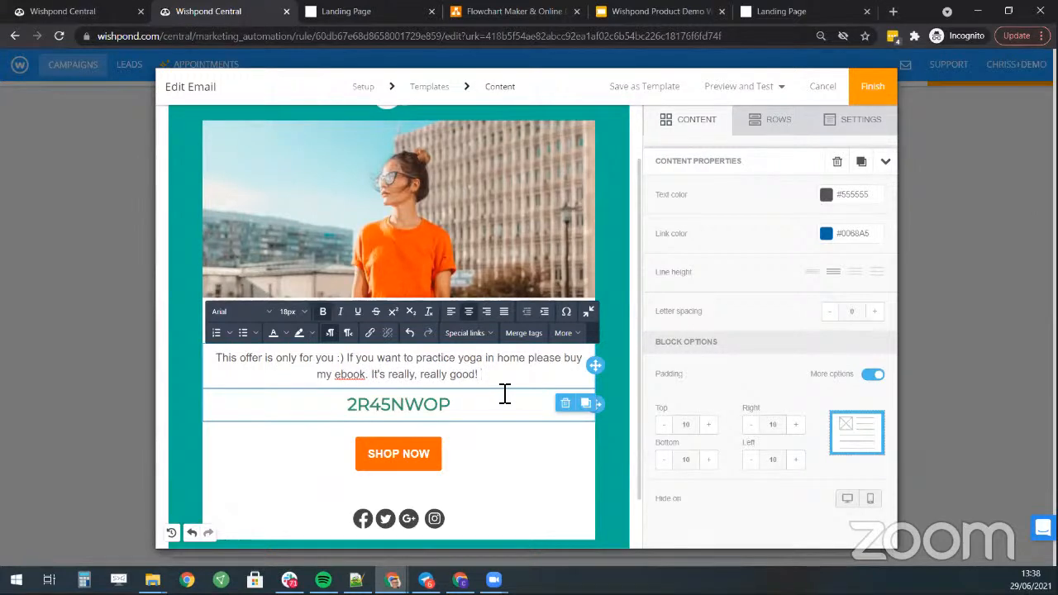
type(" For you on")
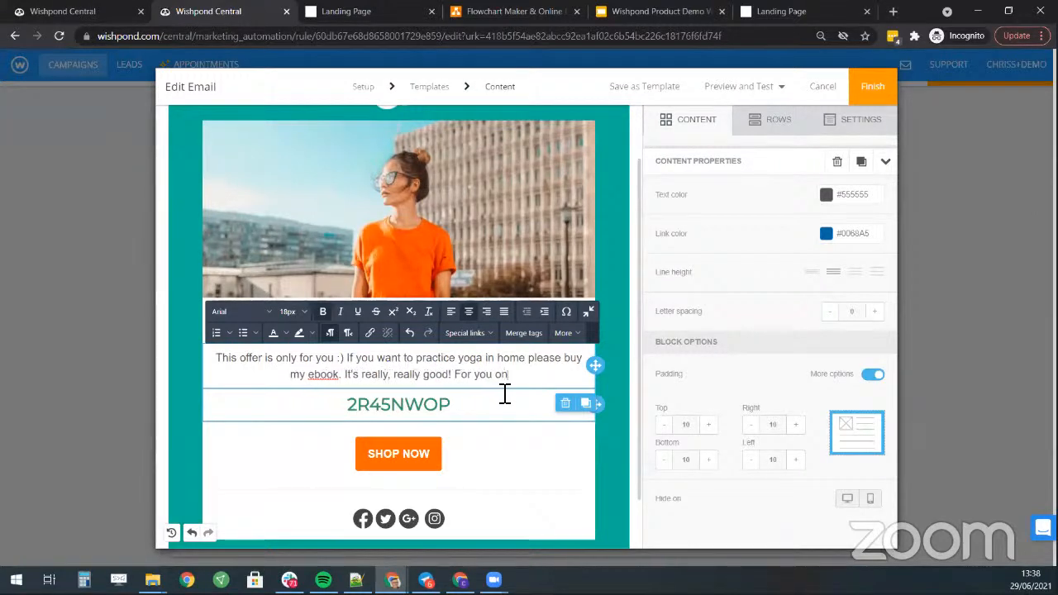
type("ly $9")
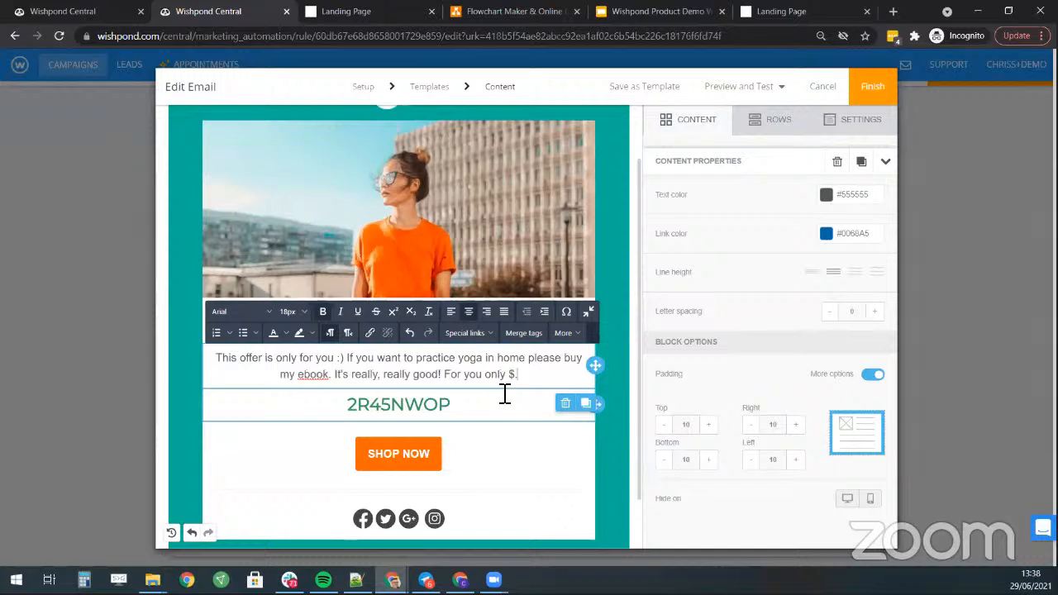
type(".99 :)")
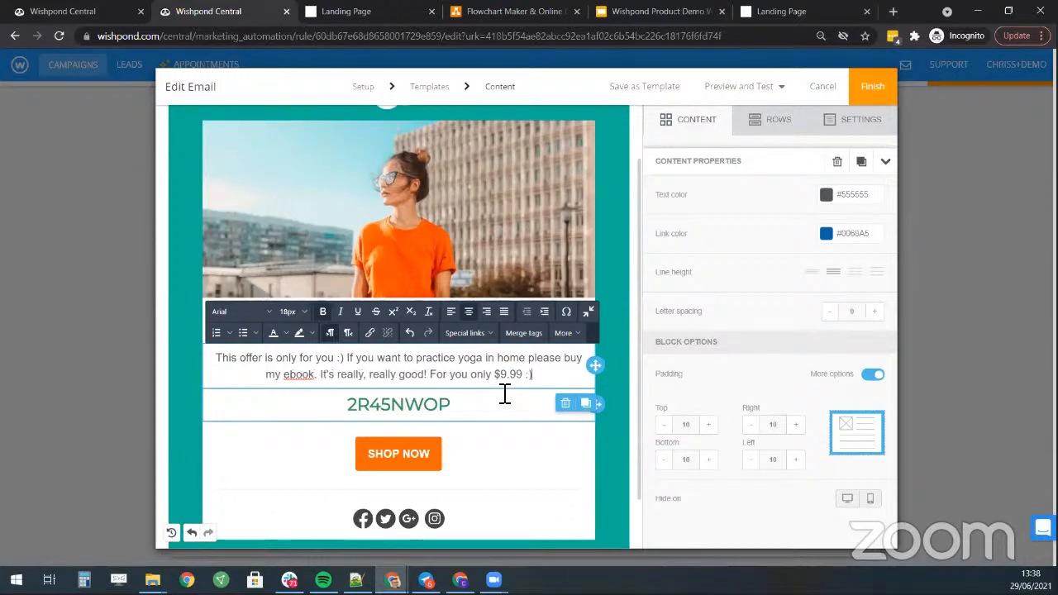
- Delete the 2R45NWOP coupon code block from the email
left_click(493, 405)
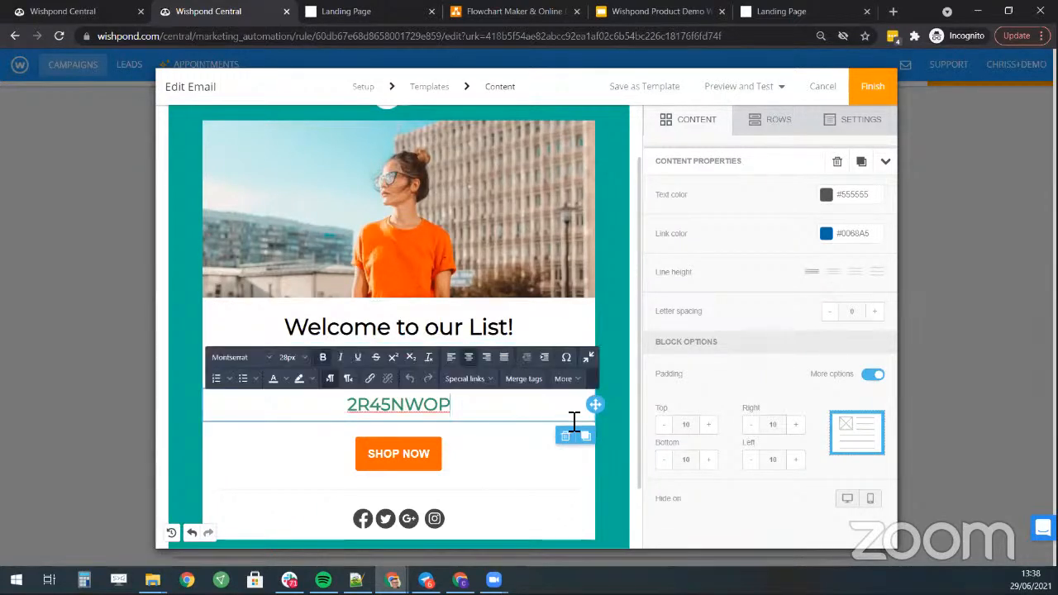
left_click(459, 409)
left_click(565, 435)
- Link the SHOP NOW button and top photo to the landing page, and delete the social icons row
left_click(426, 419)
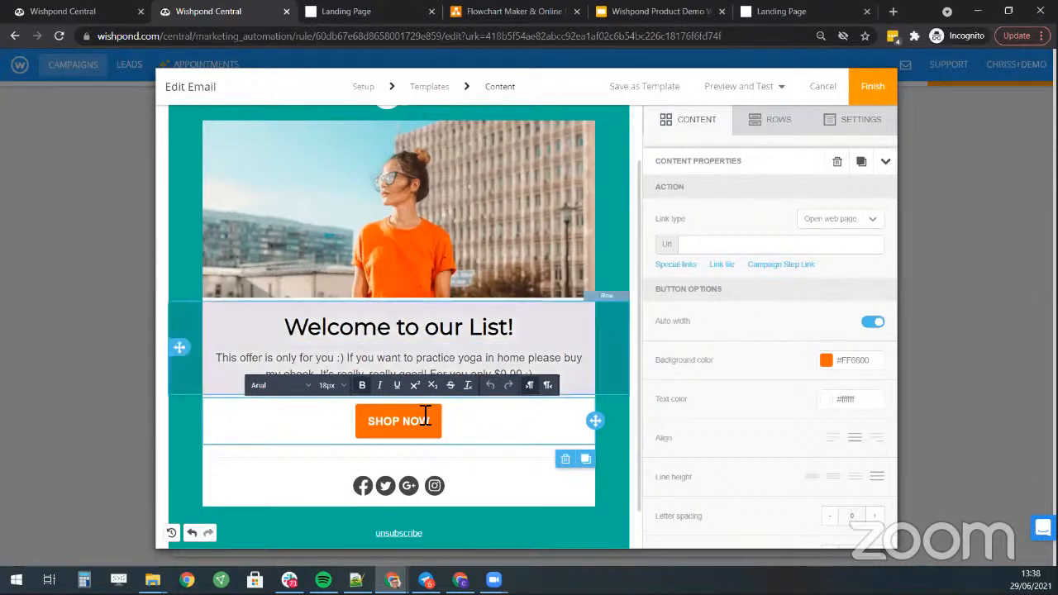
left_click(718, 246)
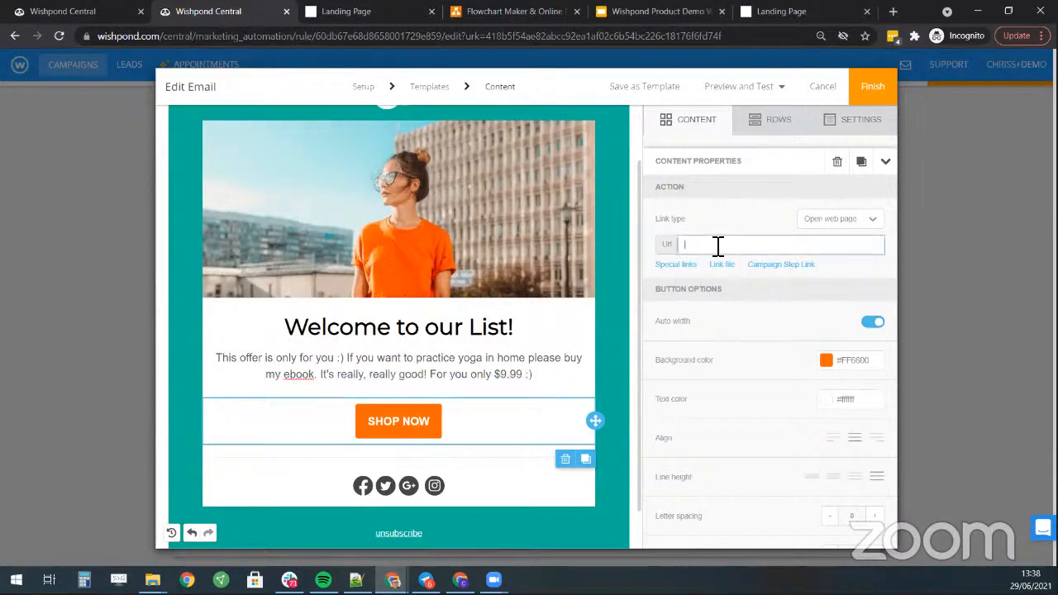
type("https://6cd8888e.wishpondpages.com/landing-page-2637101")
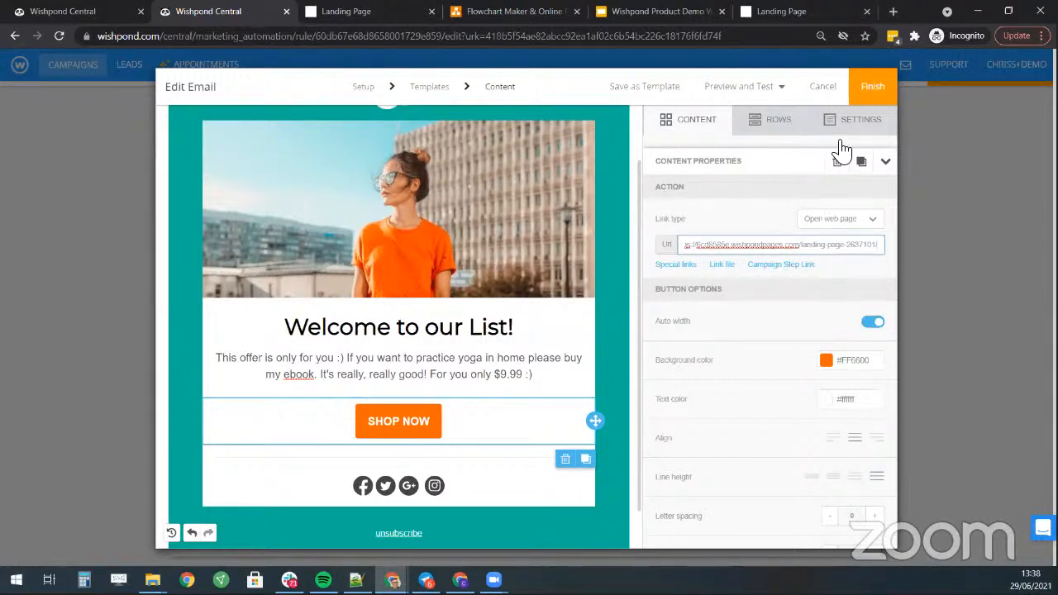
left_click(494, 251)
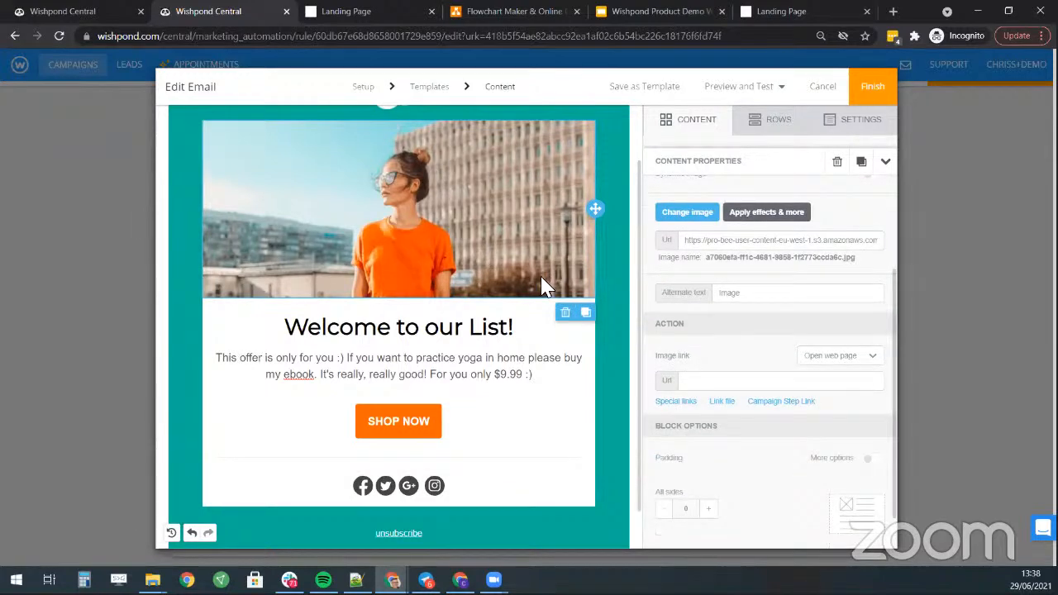
left_click(723, 384)
key("ctrl+v")
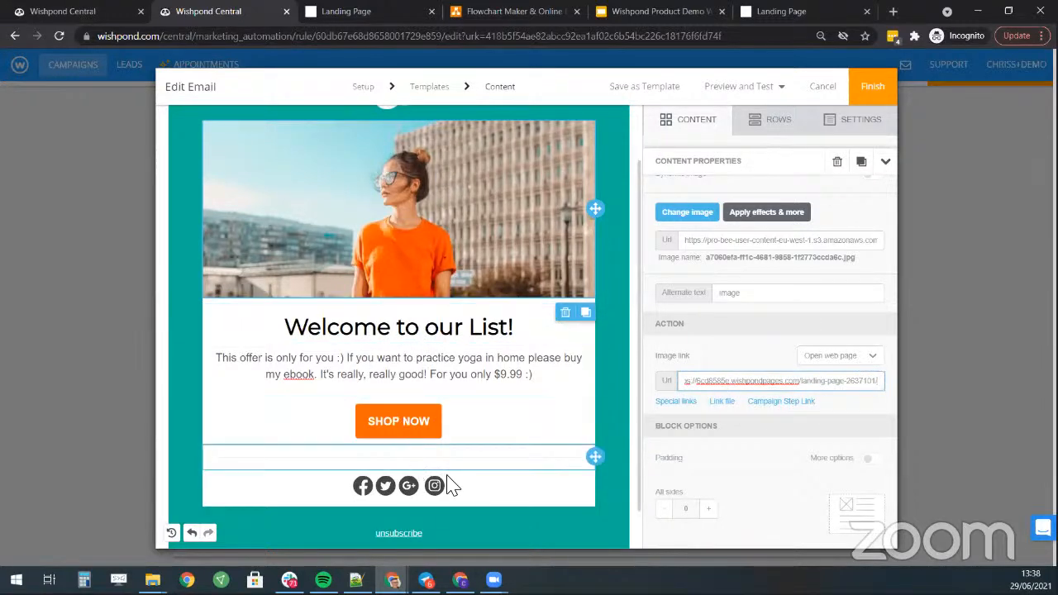
left_click(508, 486)
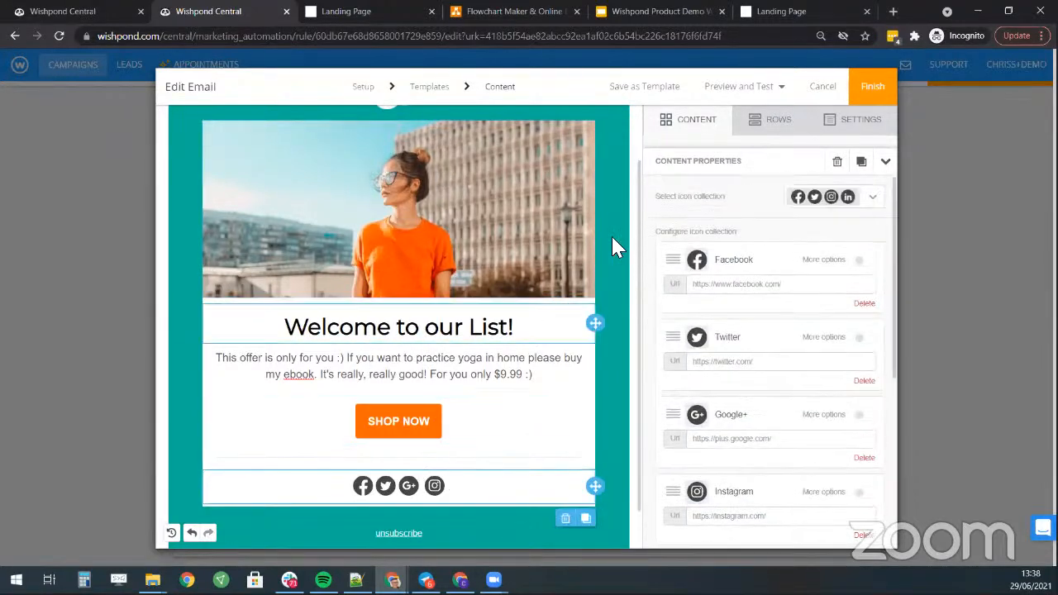
left_click(565, 517)
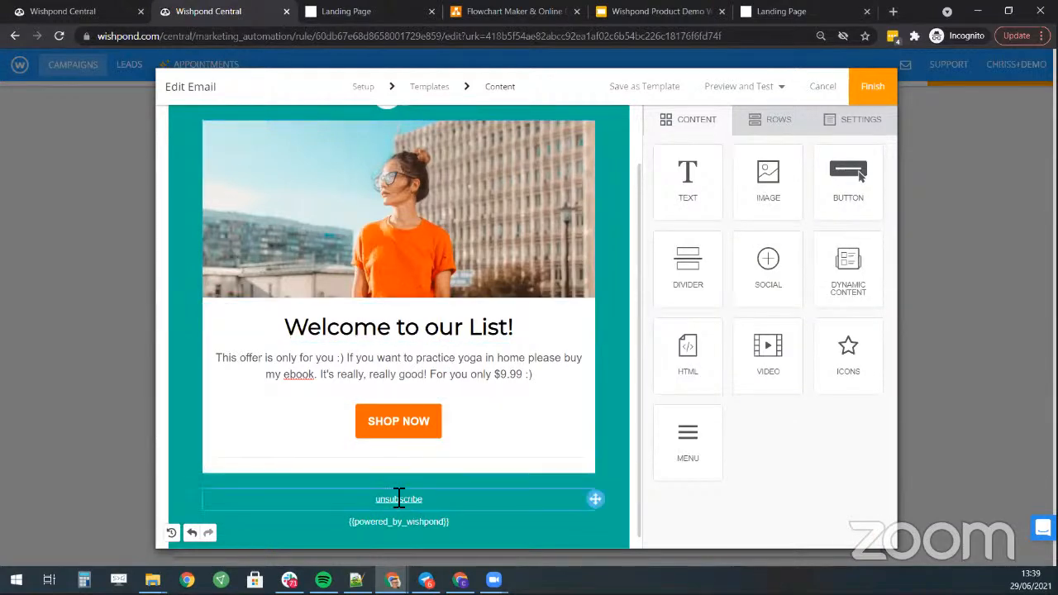
- Delete the logo block at the top and finish the Special Offer email
scroll(441, 390, "up", 1)
scroll(441, 389, "up", 1)
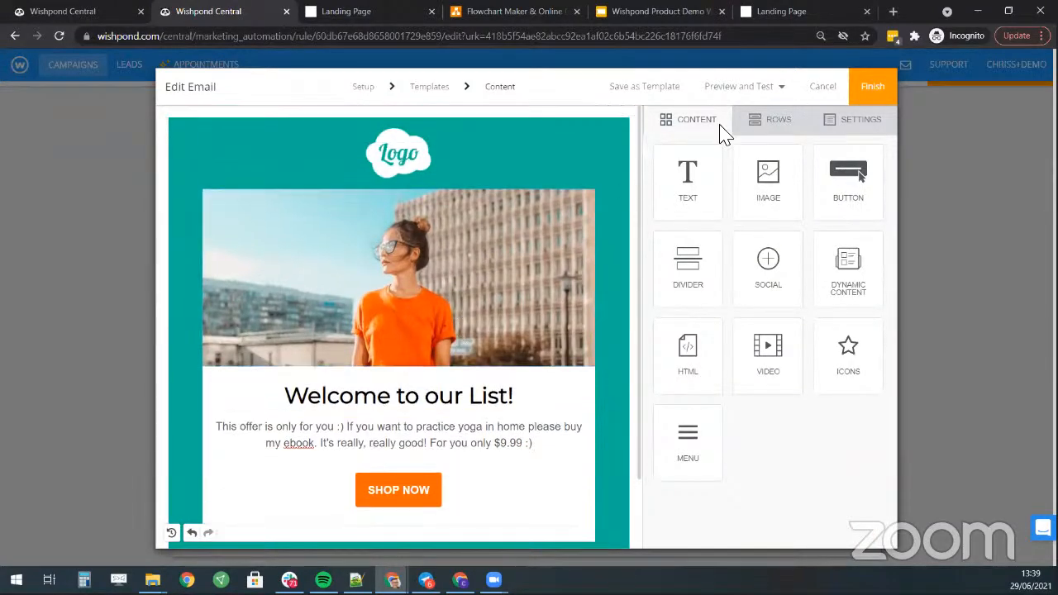
left_click(398, 153)
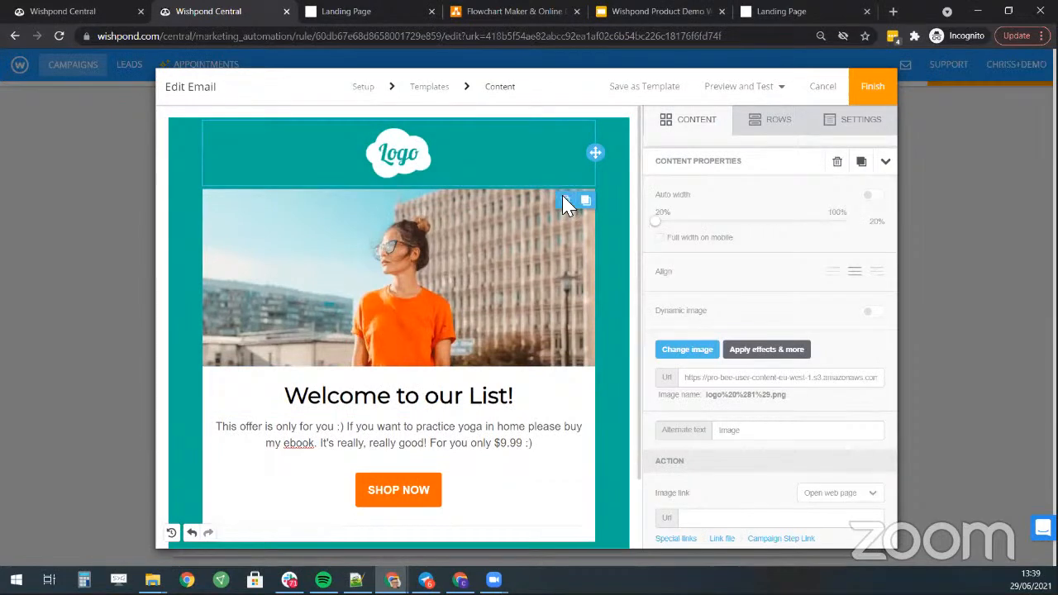
left_click(567, 201)
left_click(870, 87)
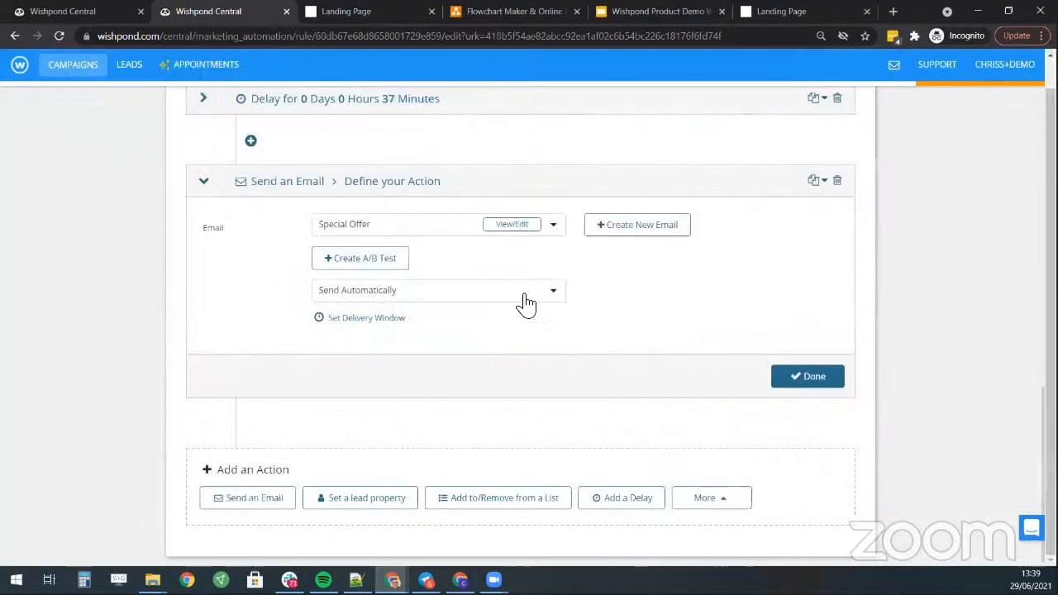
- Confirm the Special Offer email action, name the automation 'Lead Recovery Email', and cancel the refused launch
left_click(807, 374)
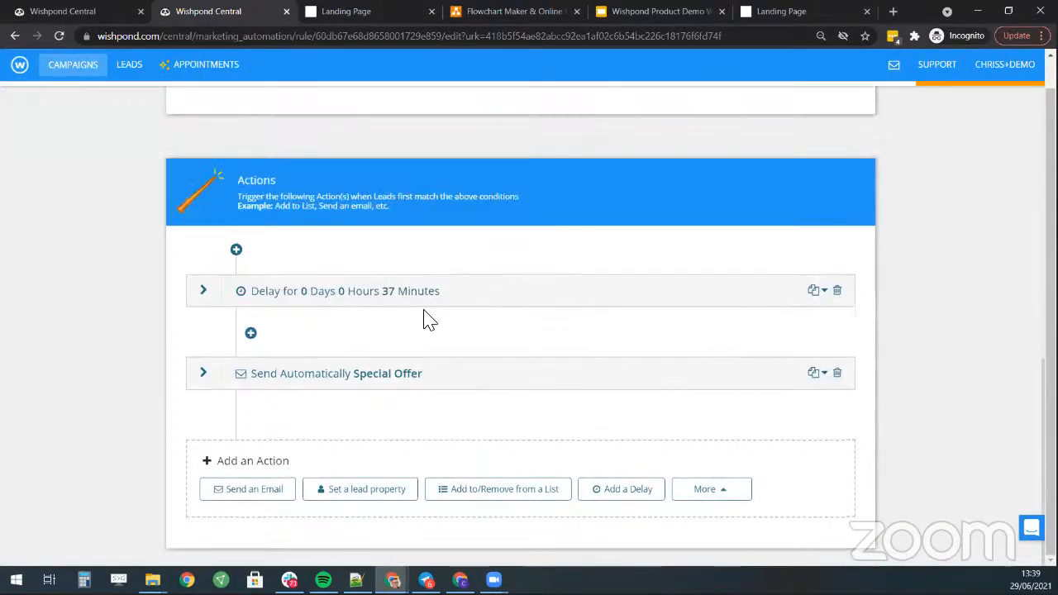
scroll(956, 283, "up", 8)
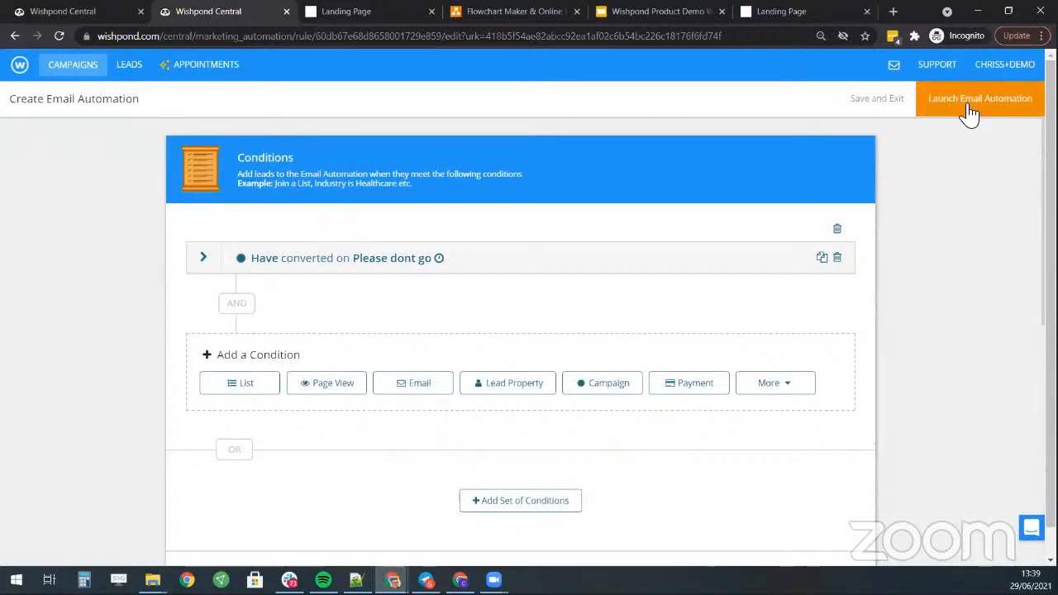
left_click(971, 111)
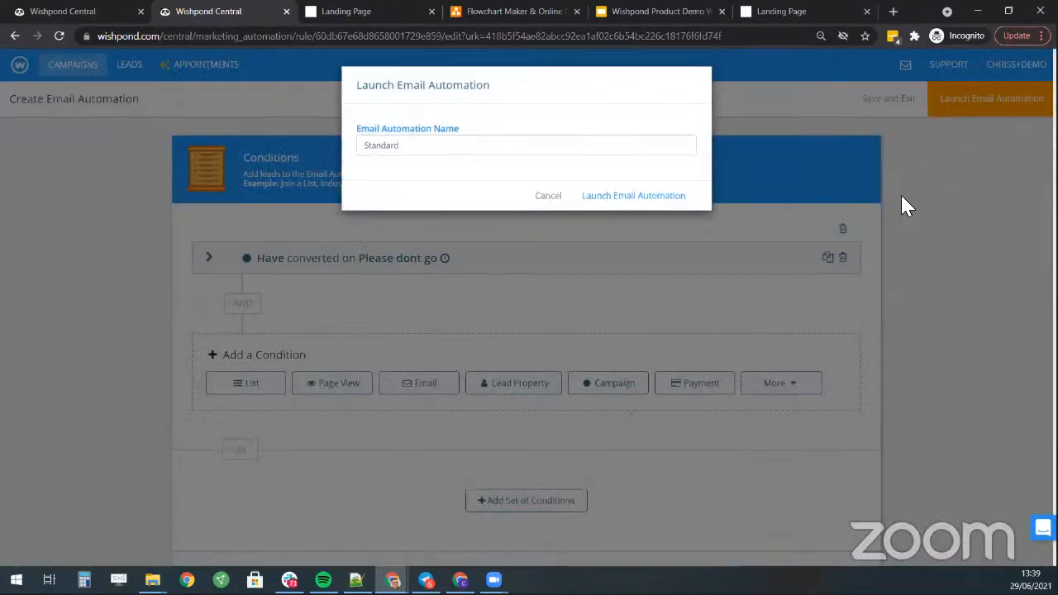
double_click(442, 154)
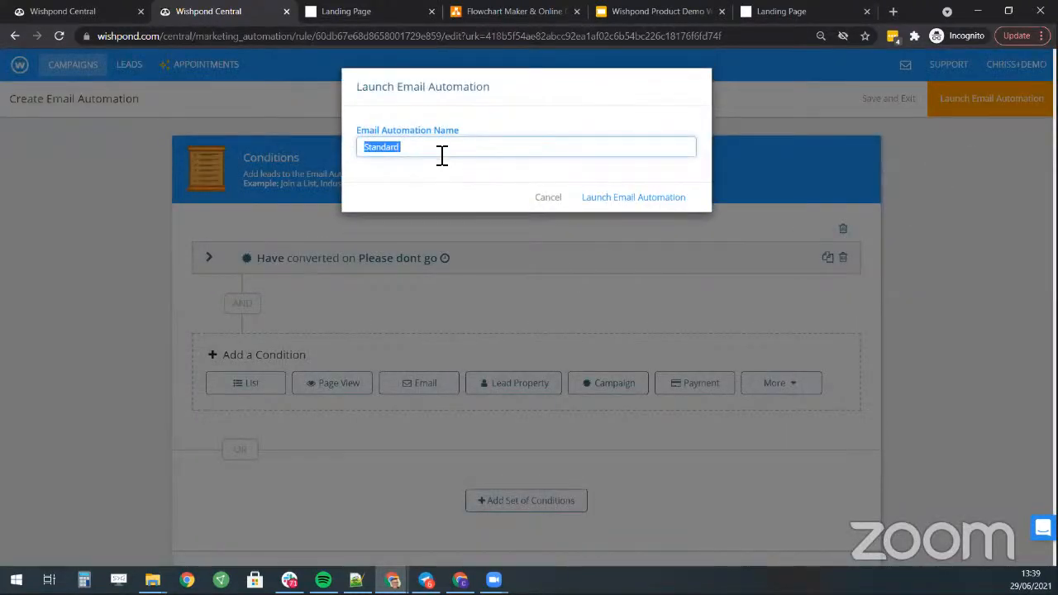
type("Recovery Email")
left_click(644, 197)
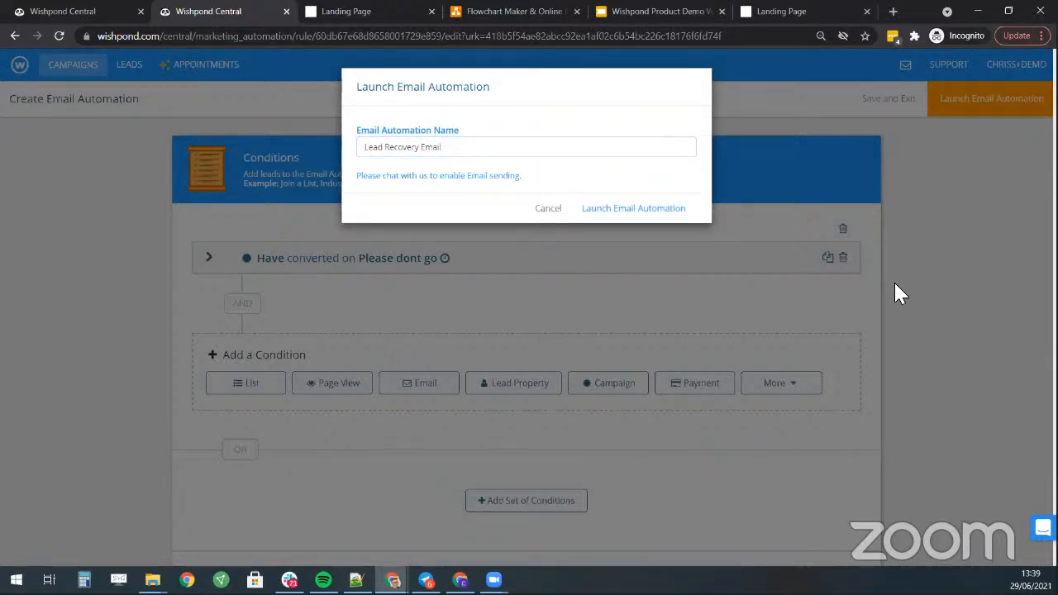
left_click(656, 208)
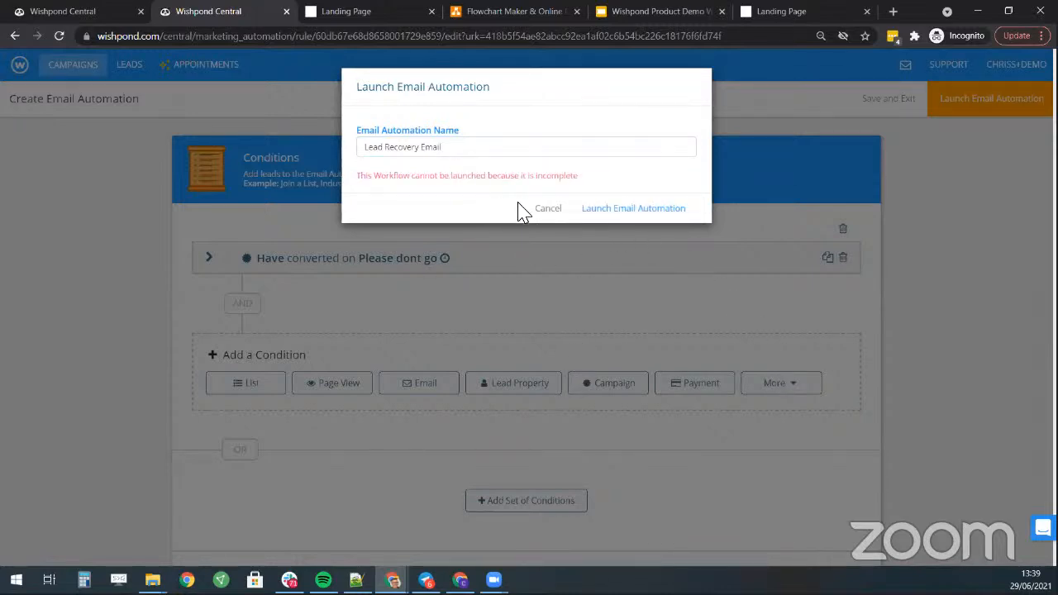
left_click(460, 147)
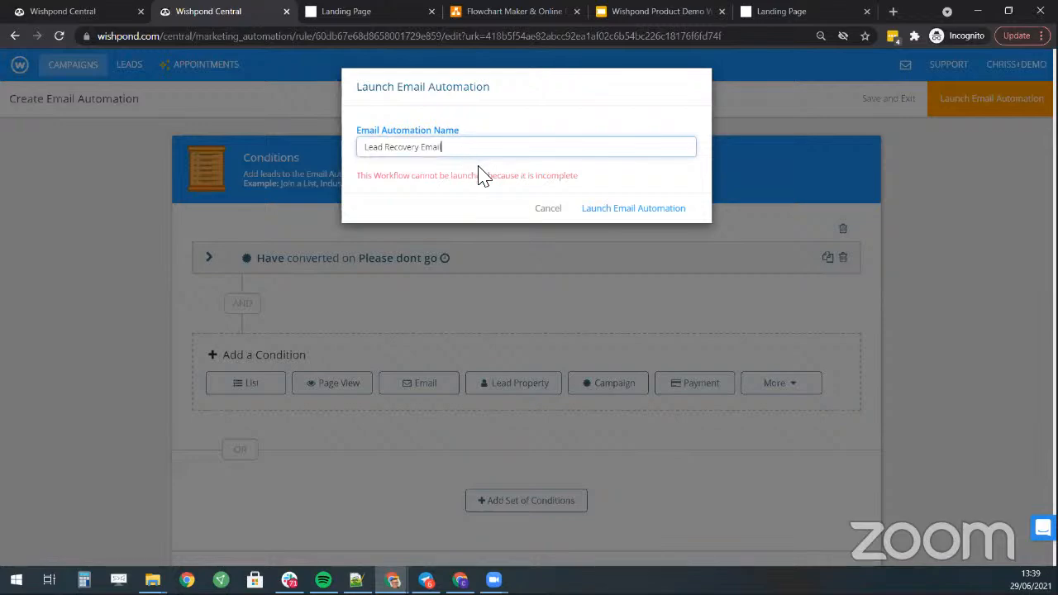
left_click(547, 208)
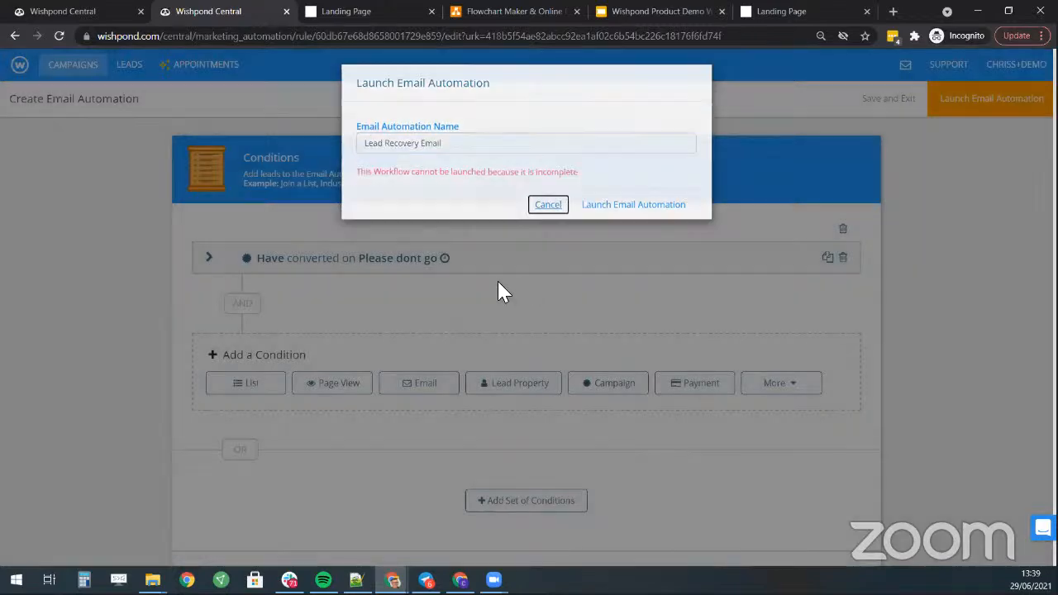
- Reopen the 'Please dont go' campaign condition and re-save it unchanged
scroll(505, 229, "down", 7)
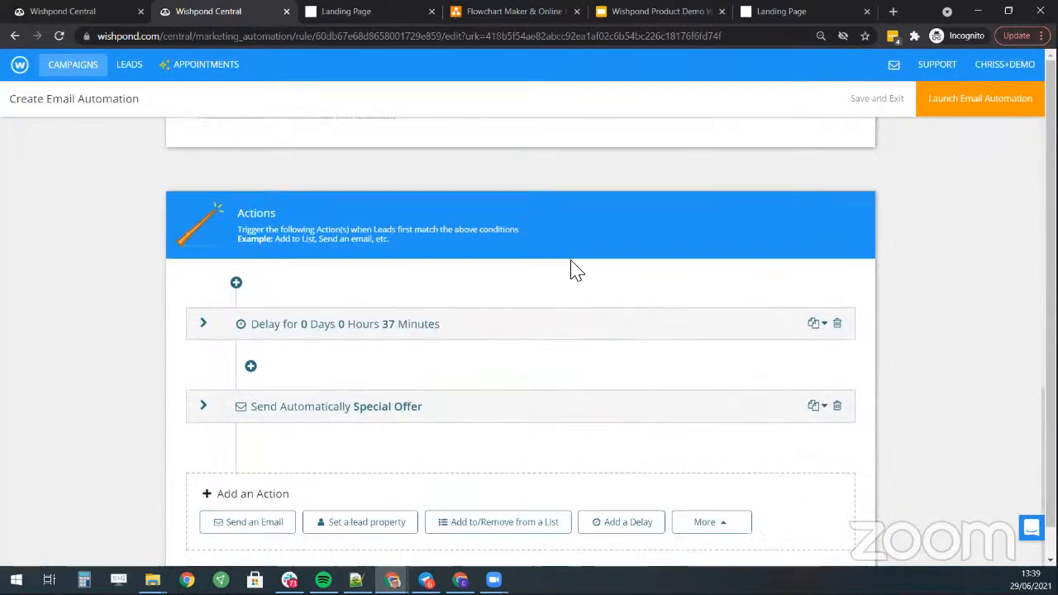
scroll(687, 413, "up", 3)
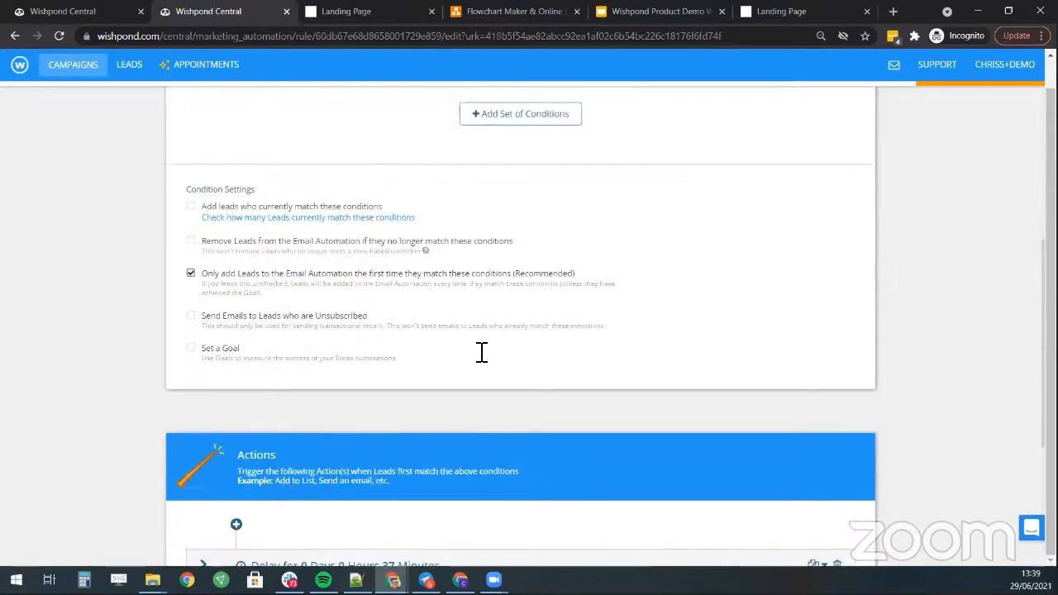
scroll(481, 352, "up", 1)
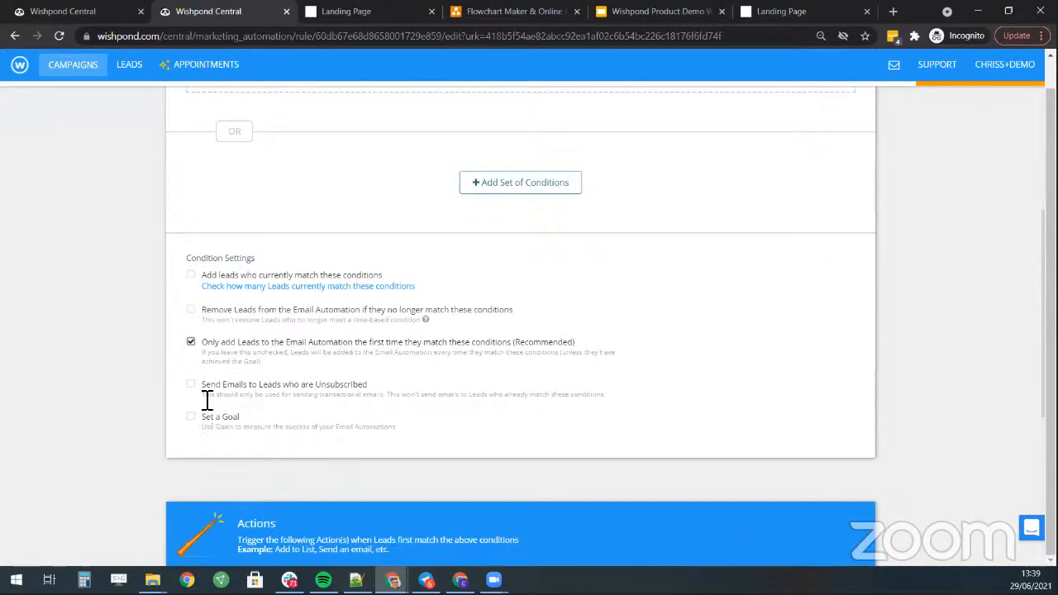
scroll(338, 319, "up", 4)
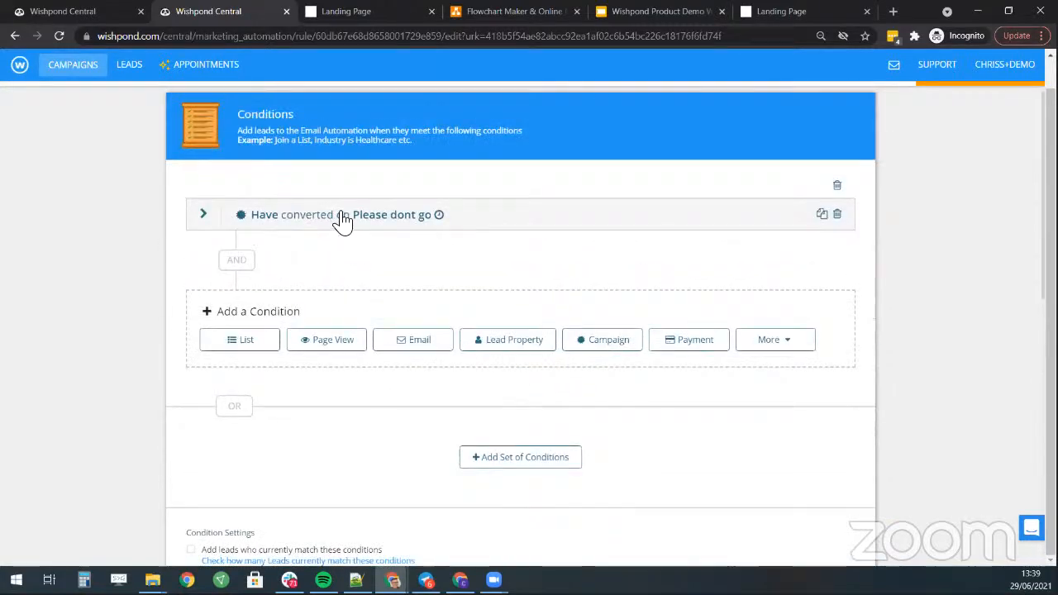
left_click(411, 218)
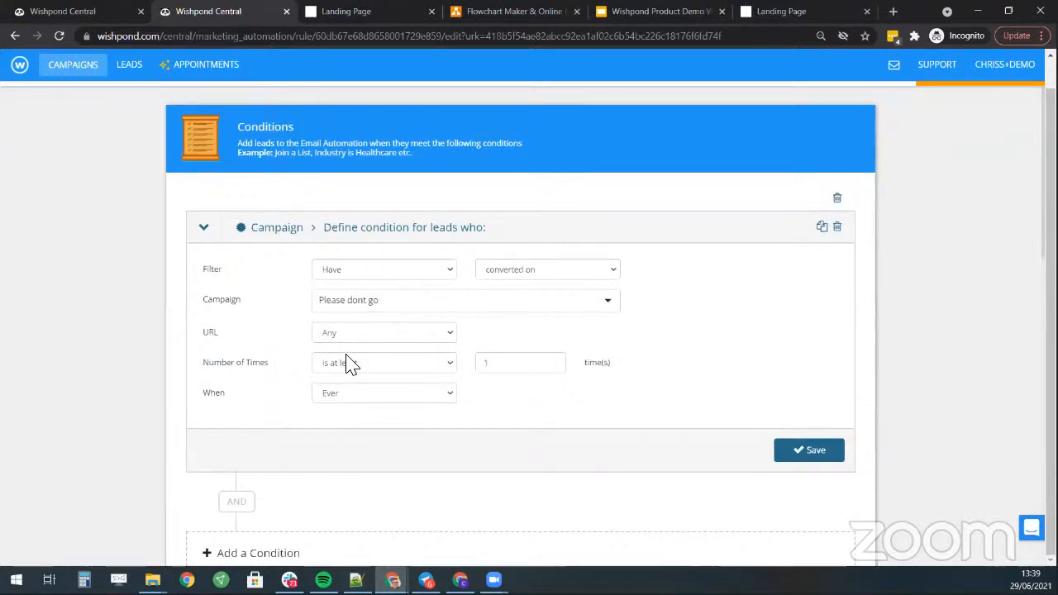
left_click(392, 395)
left_click(388, 408)
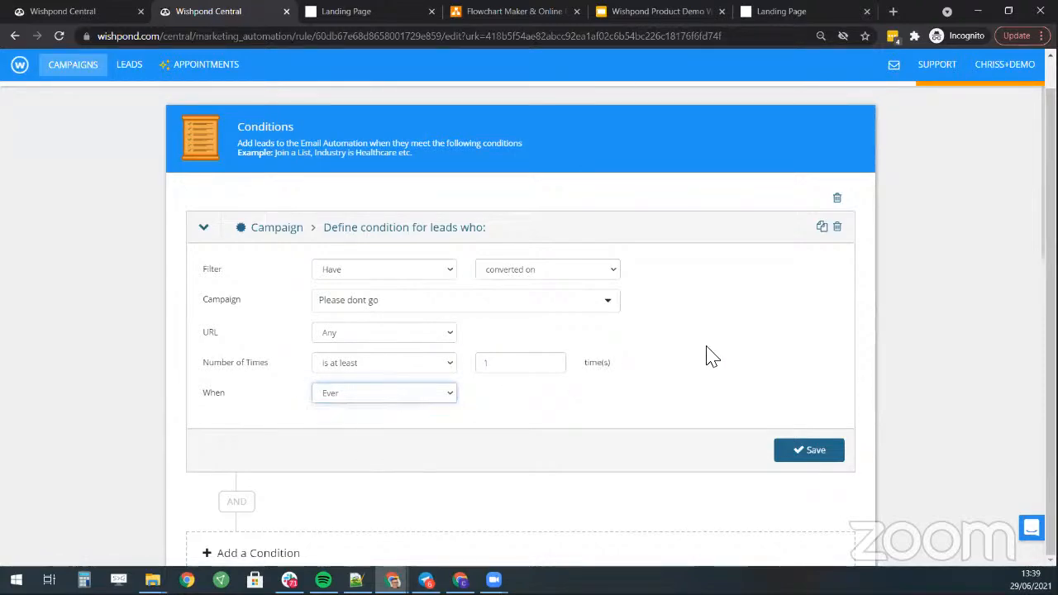
left_click(829, 451)
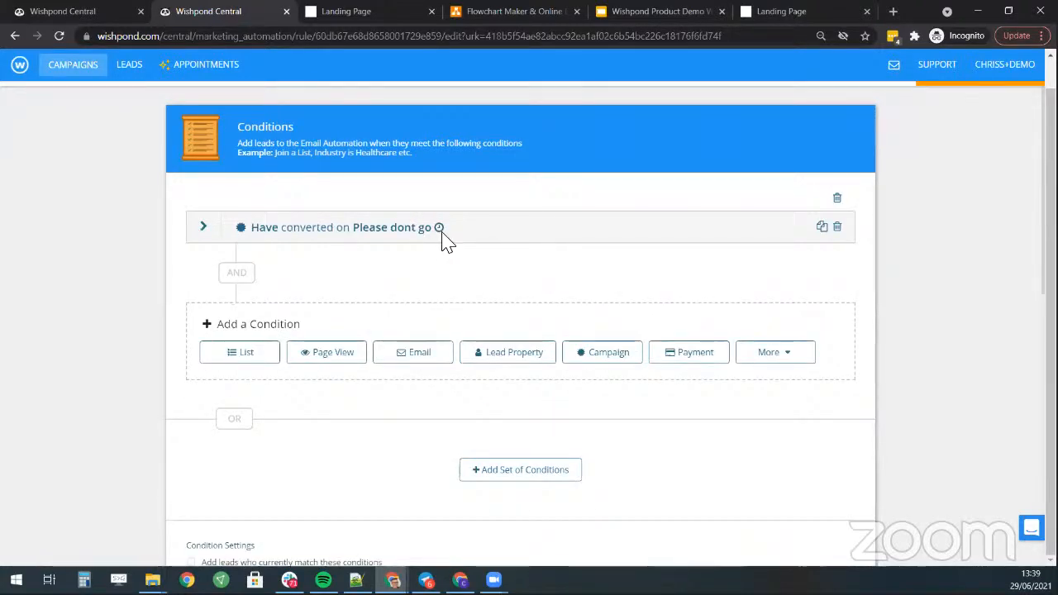
- Delete the 37-minute delay action from the automation
scroll(579, 260, "down", 7)
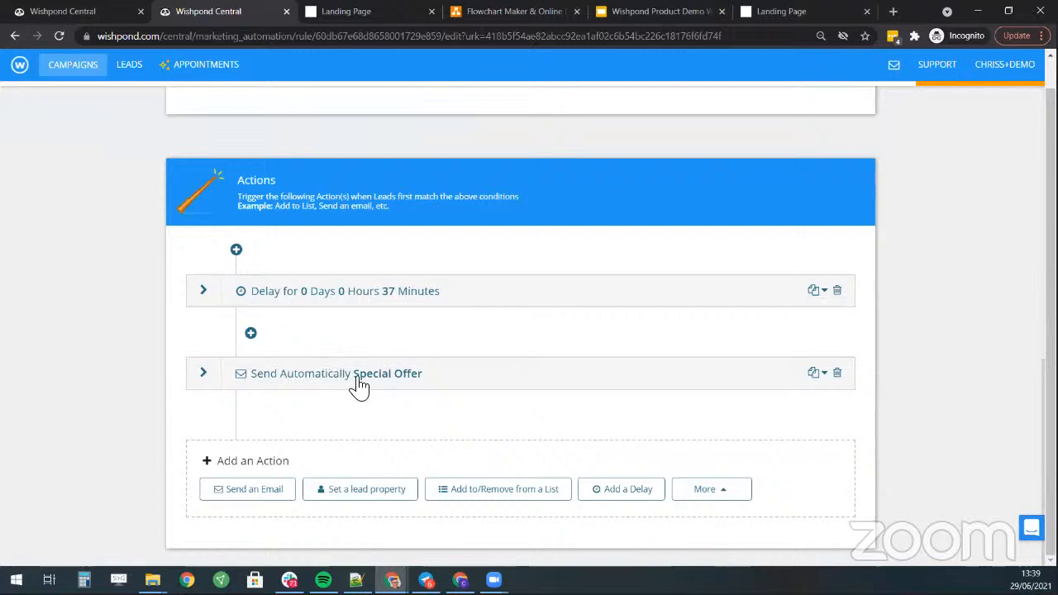
left_click(837, 291)
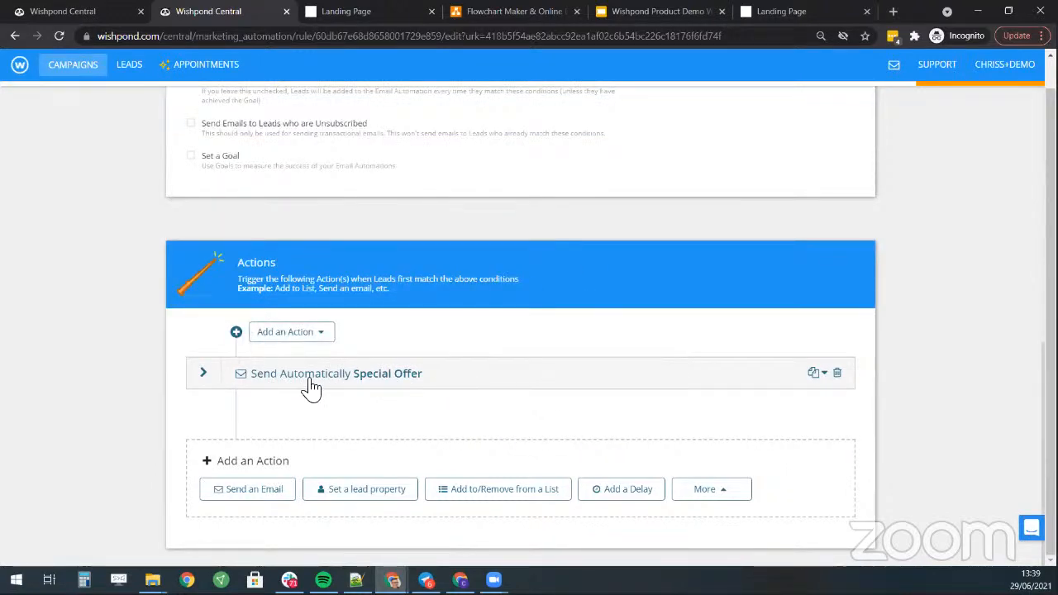
scroll(769, 338, "up", 10)
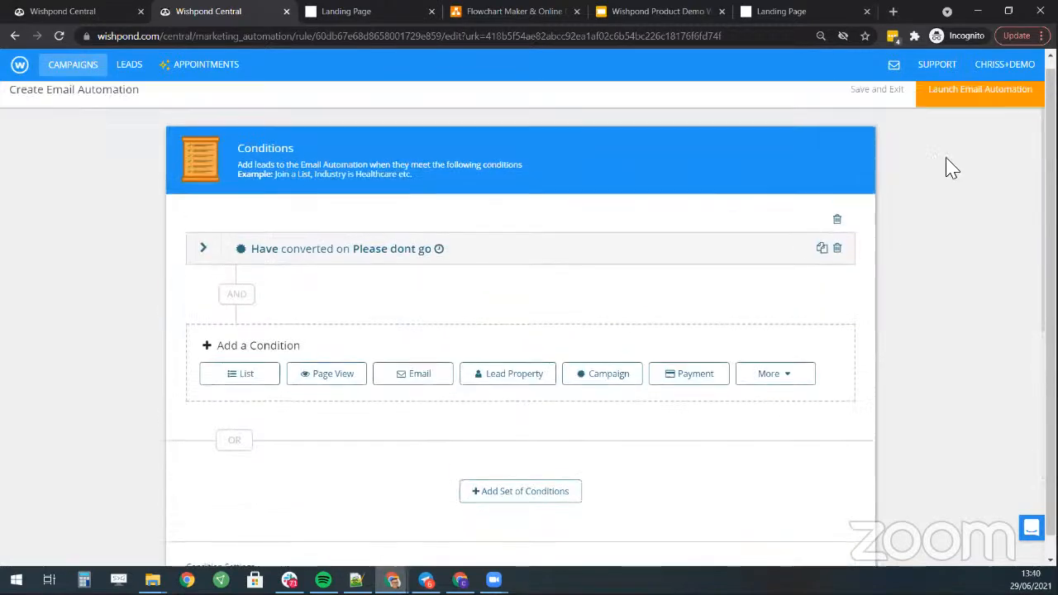
- Try launching Lead Recovery Email again and dismiss the incomplete-workflow warning
left_click(992, 116)
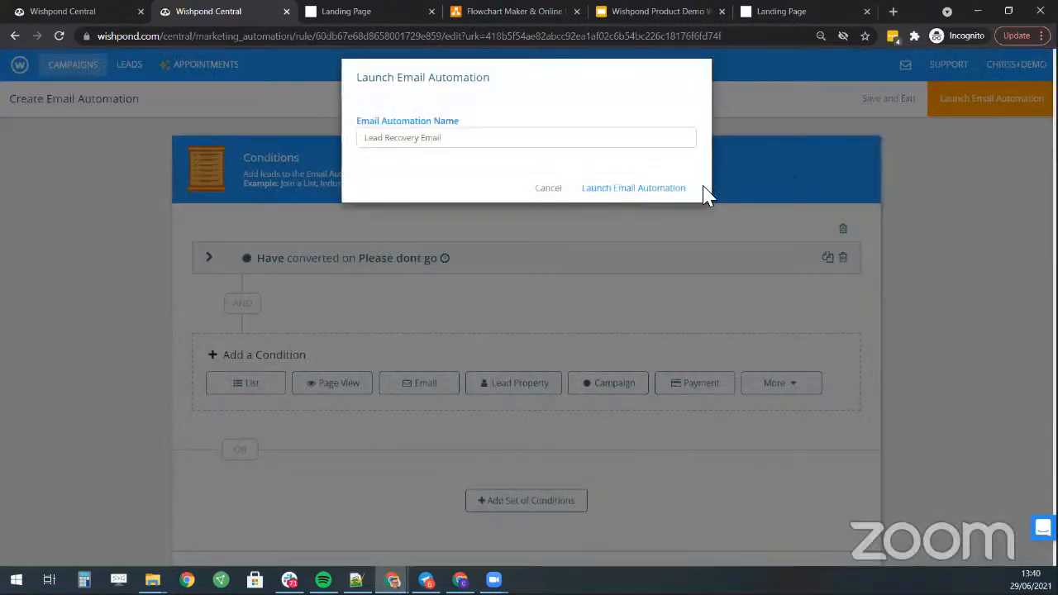
left_click(512, 154)
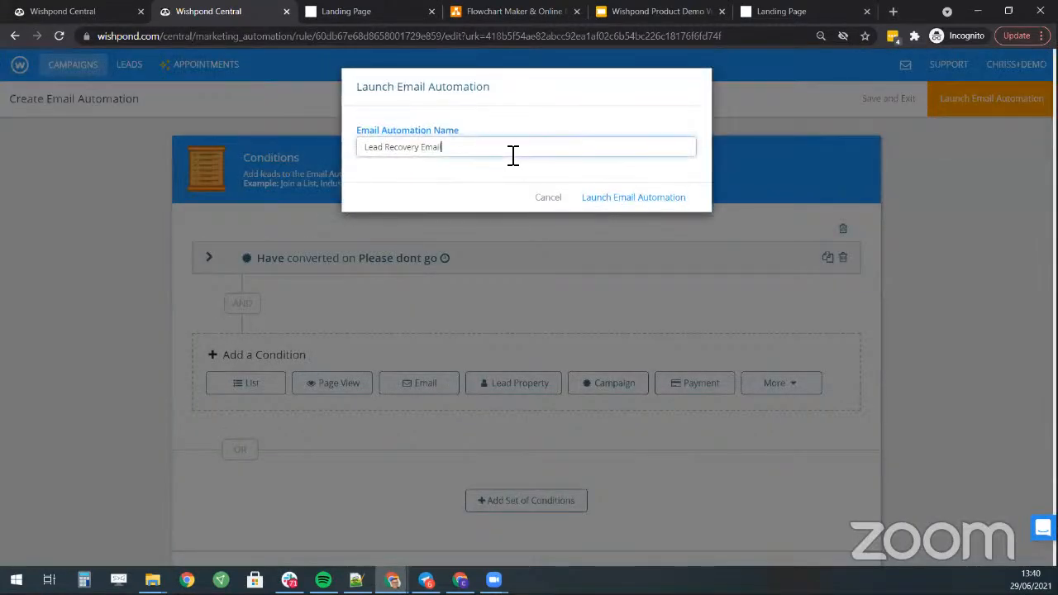
left_click(622, 198)
left_click(546, 210)
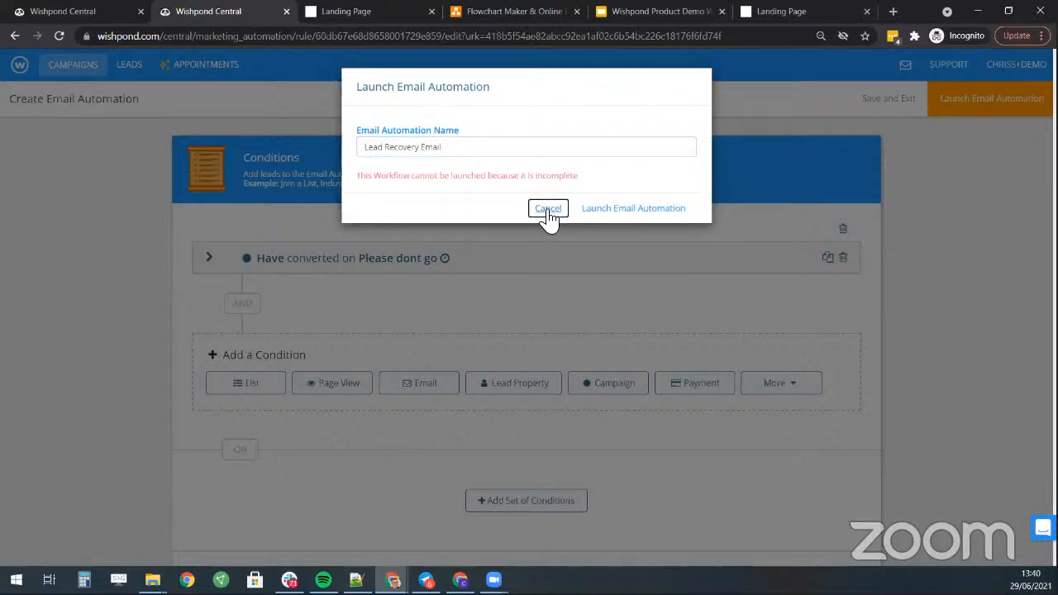
- Change the campaign condition to 'converted on' the Exit Popup campaign and save it
left_click(491, 263)
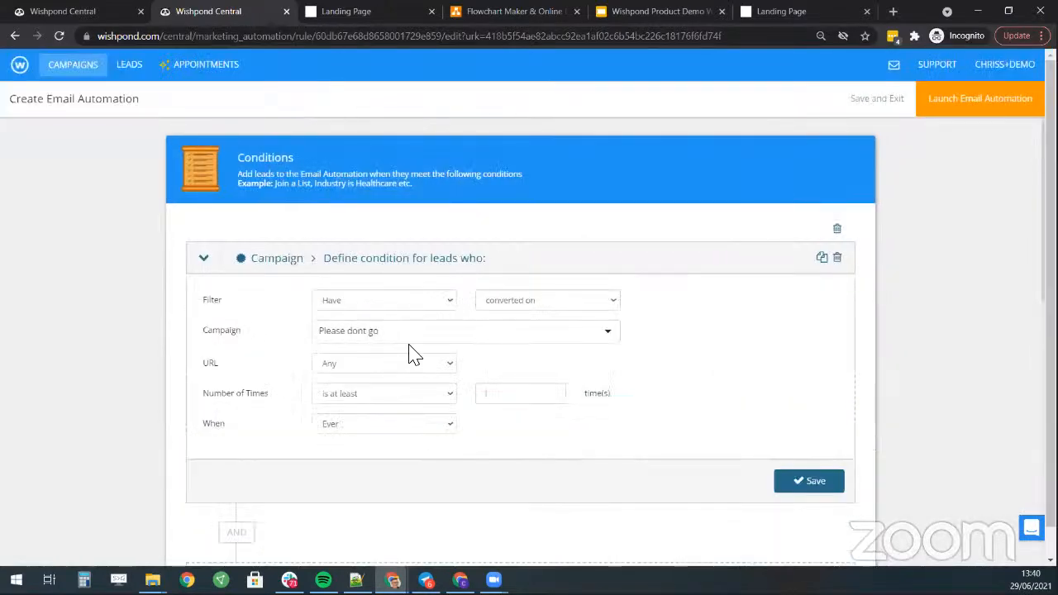
left_click(550, 302)
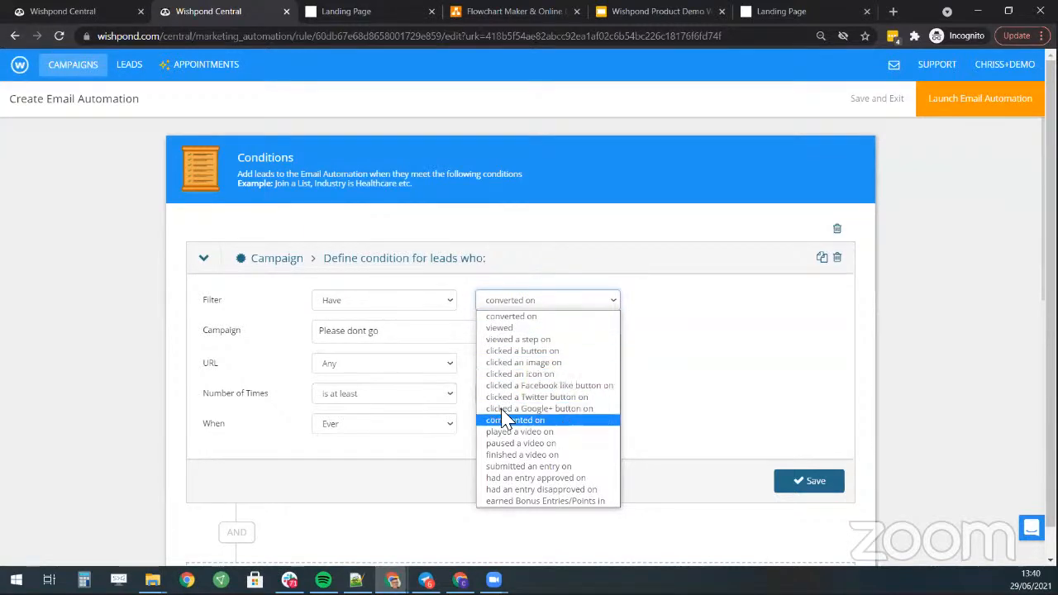
left_click(384, 339)
left_click(385, 341)
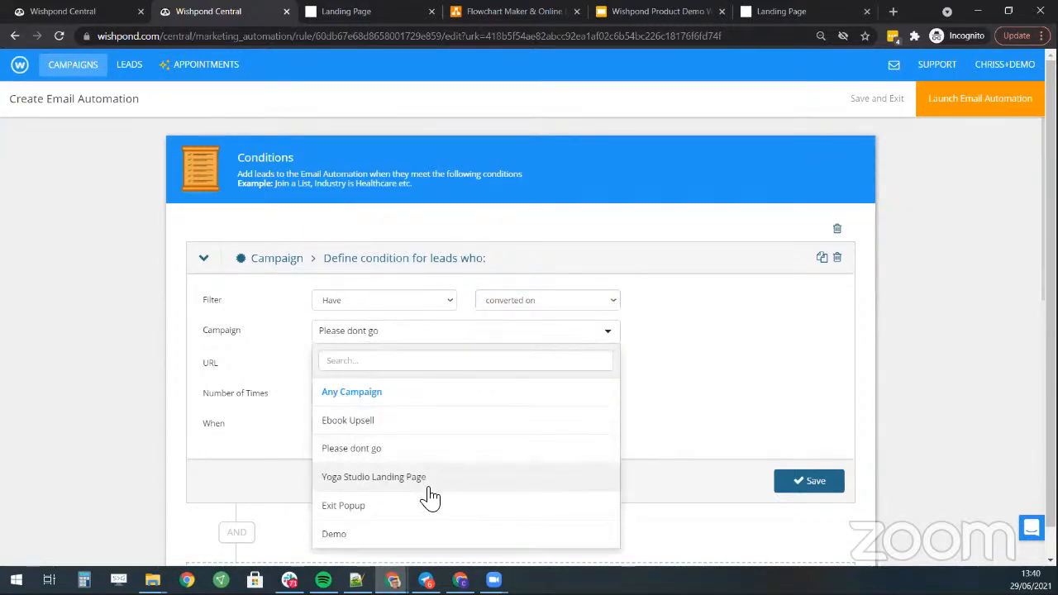
left_click(396, 507)
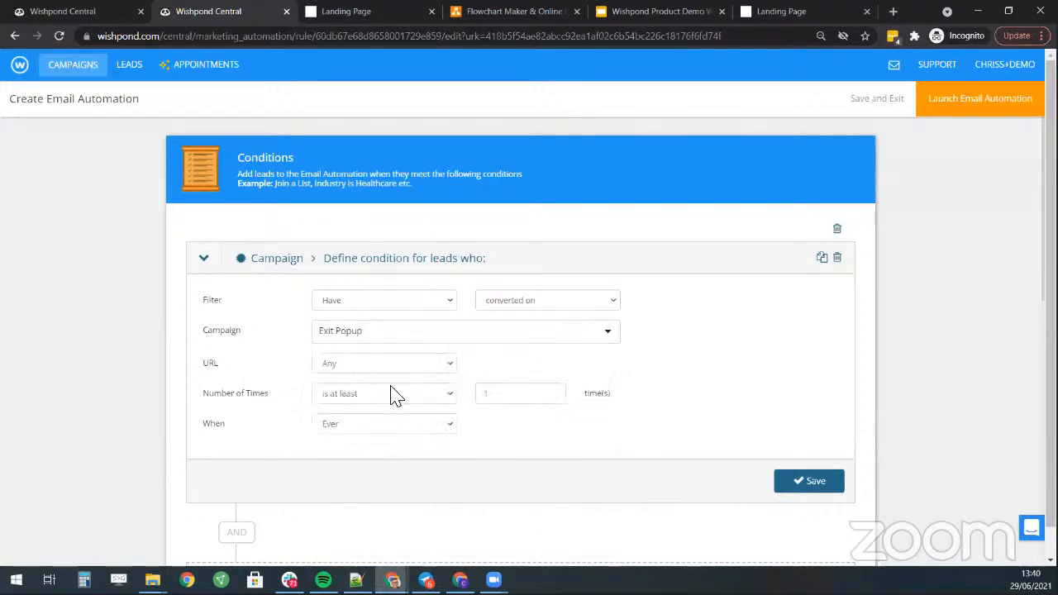
scroll(460, 378, "down", 2)
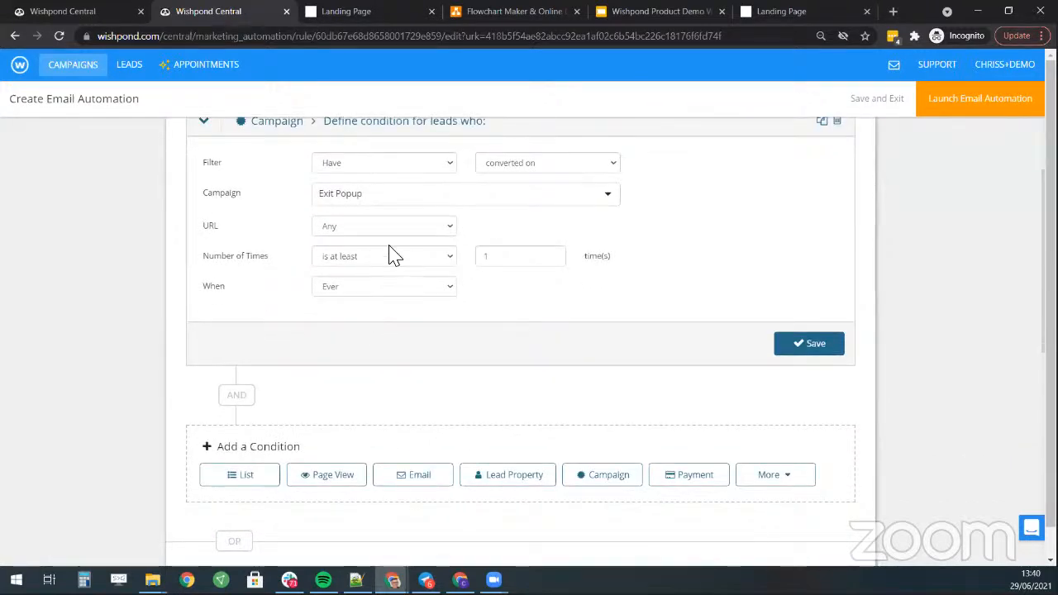
left_click(809, 345)
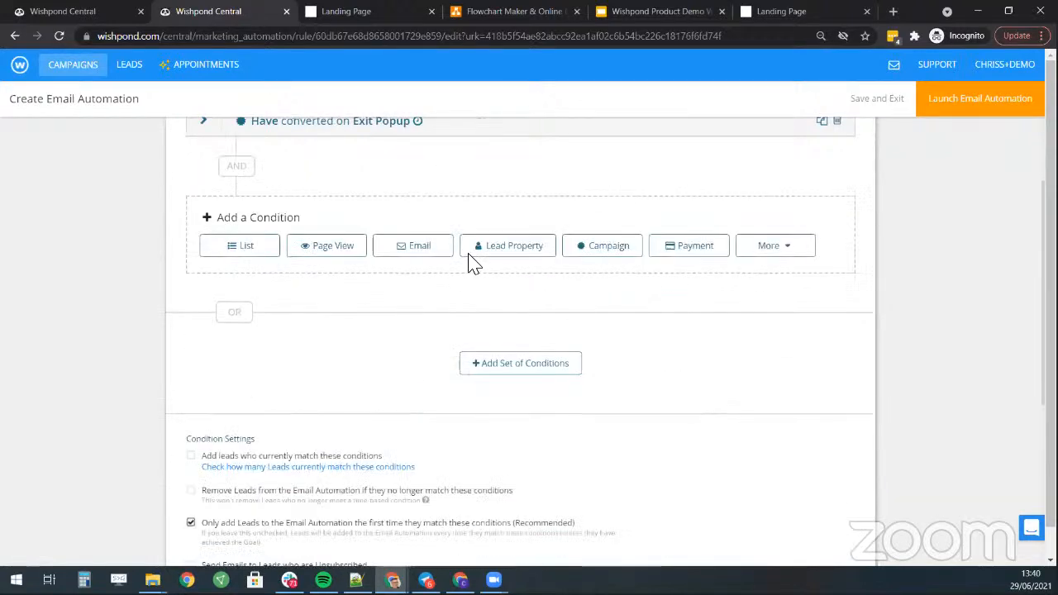
scroll(280, 256, "up", 2)
- Re-save the Exit Popup condition keeping URL 'Any' and 'converted on'
left_click(339, 271)
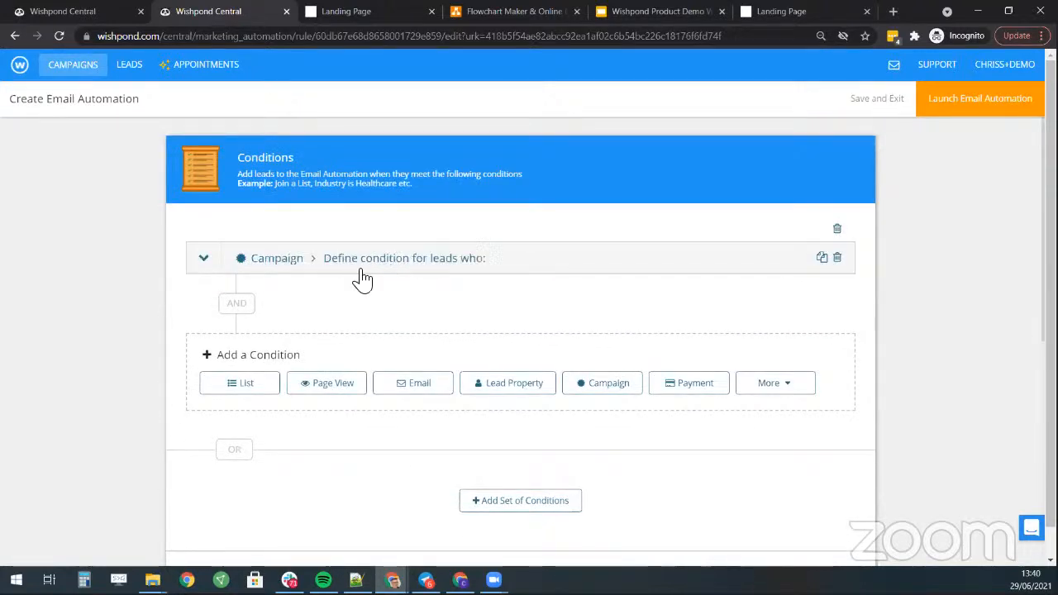
left_click(378, 372)
left_click(380, 374)
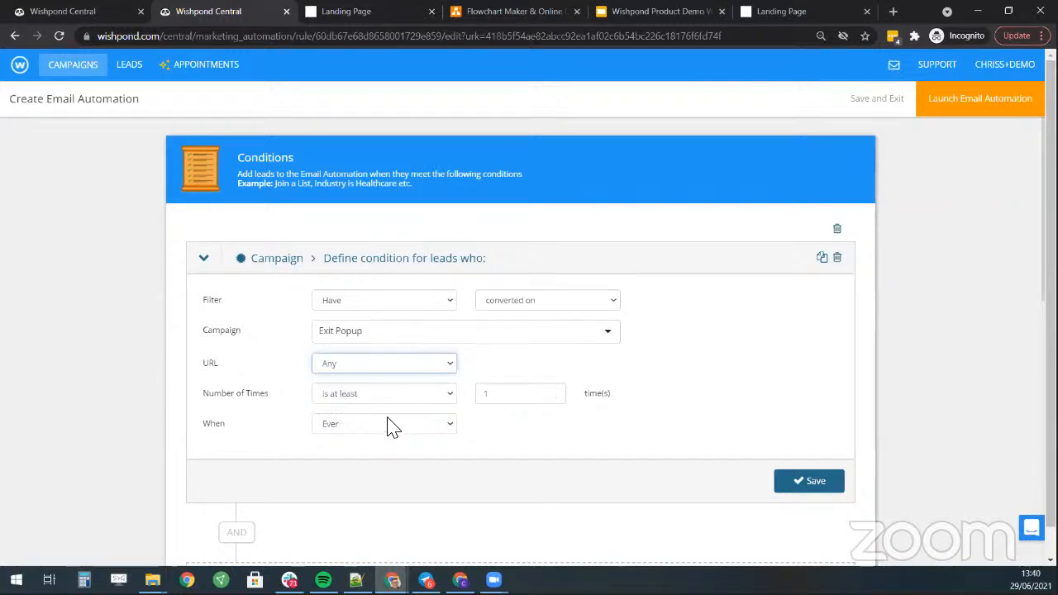
left_click(570, 302)
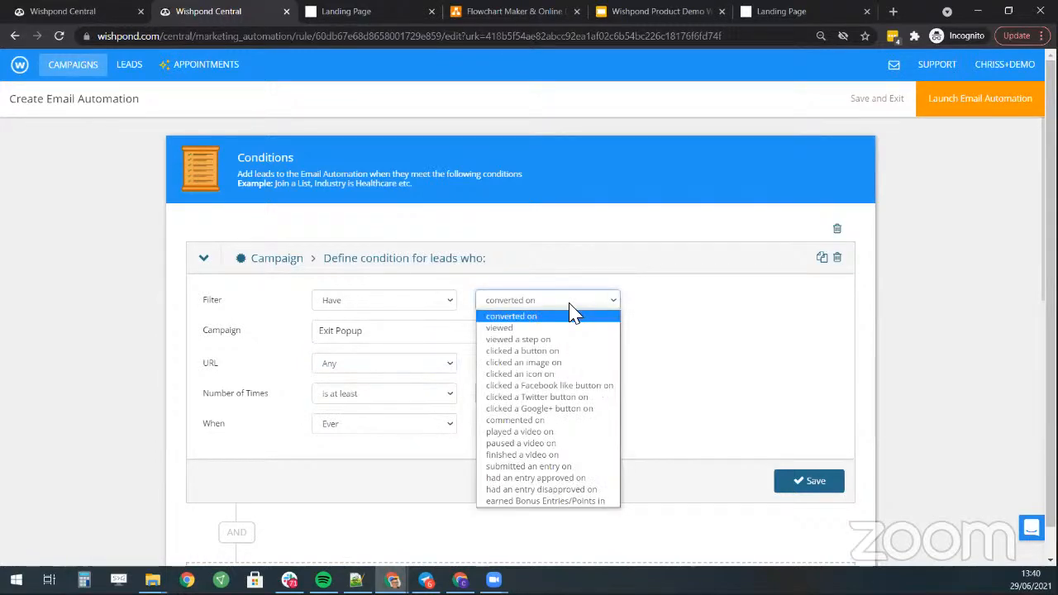
left_click(570, 310)
left_click(810, 485)
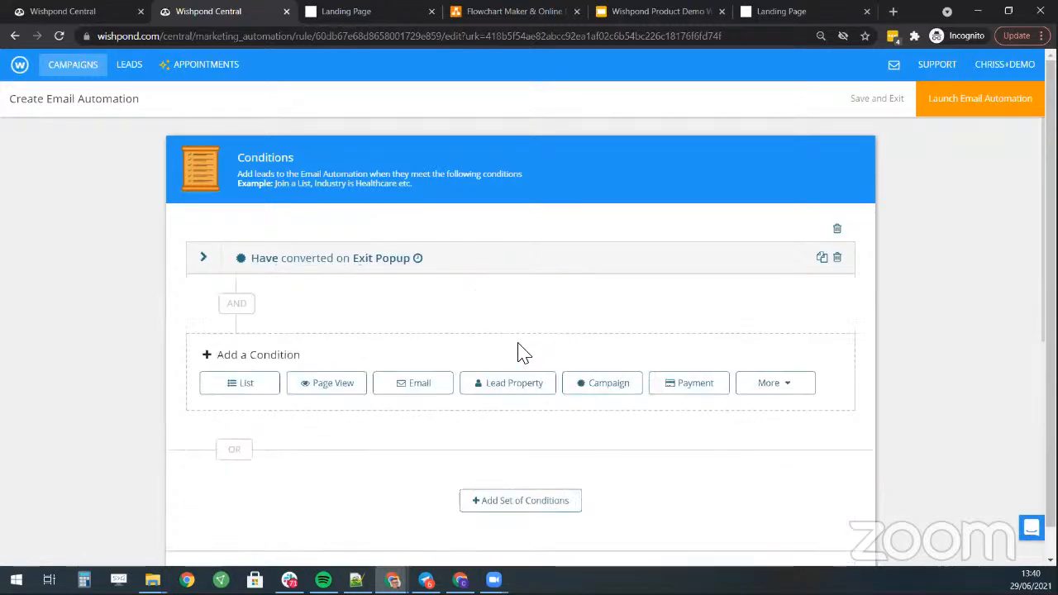
scroll(520, 351, "down", 6)
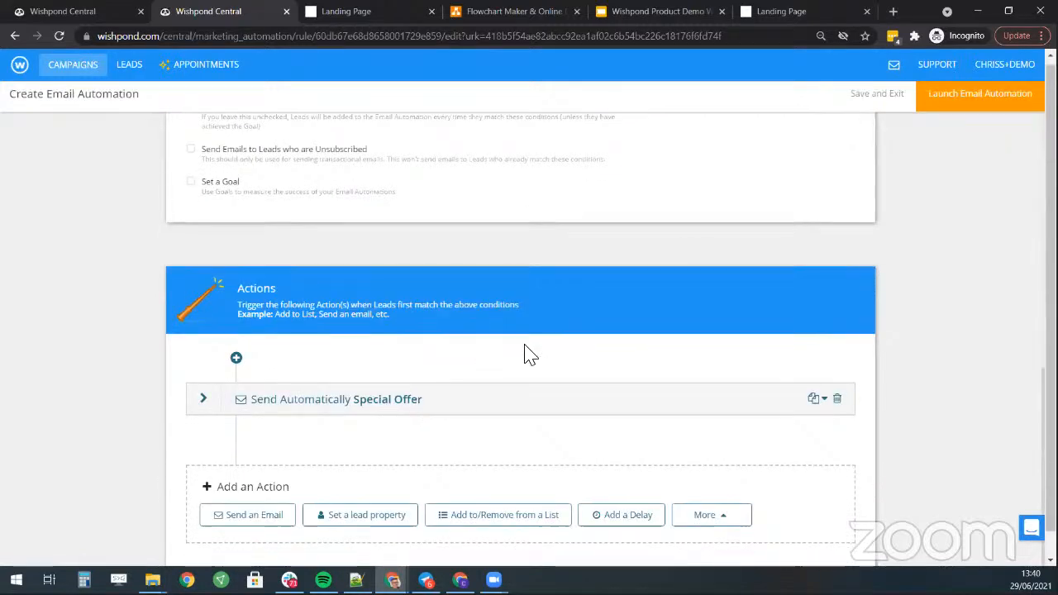
scroll(529, 354, "down", 1)
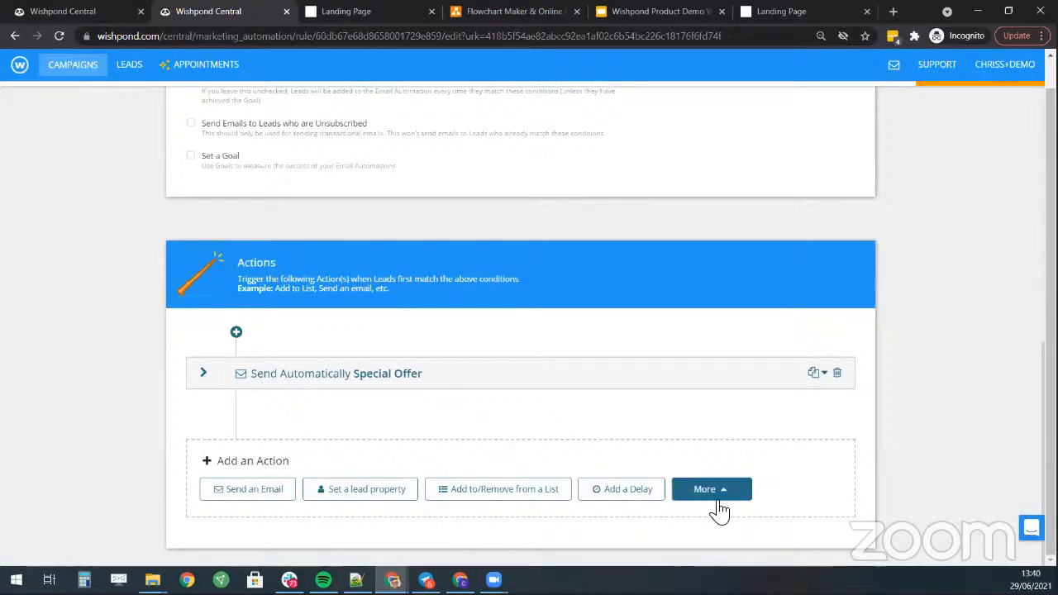
scroll(833, 371, "up", 10)
- Dismiss the launch prompt again and review the conditions and settings
left_click(972, 107)
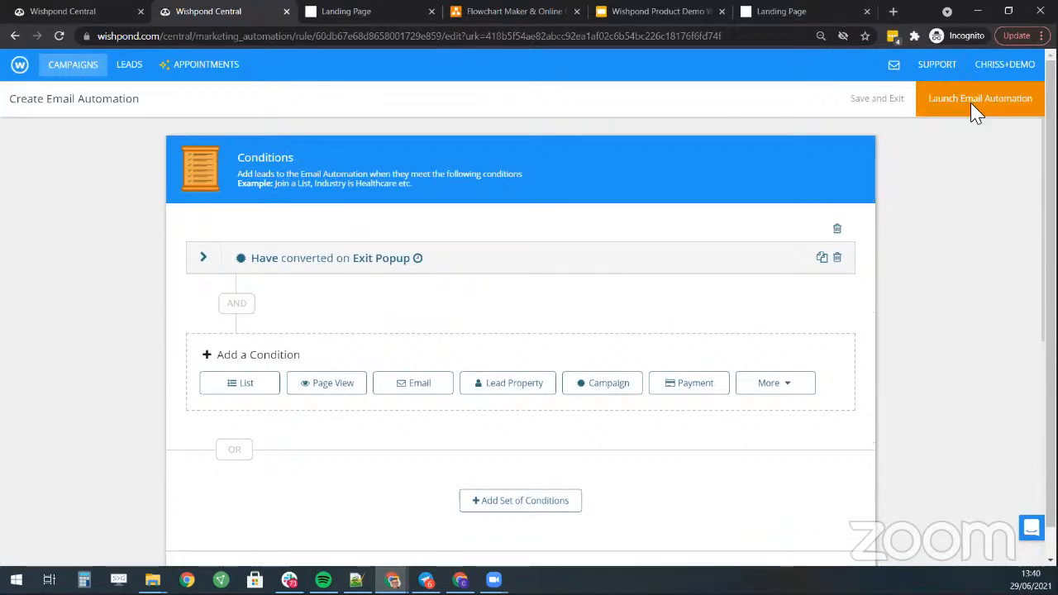
left_click(536, 207)
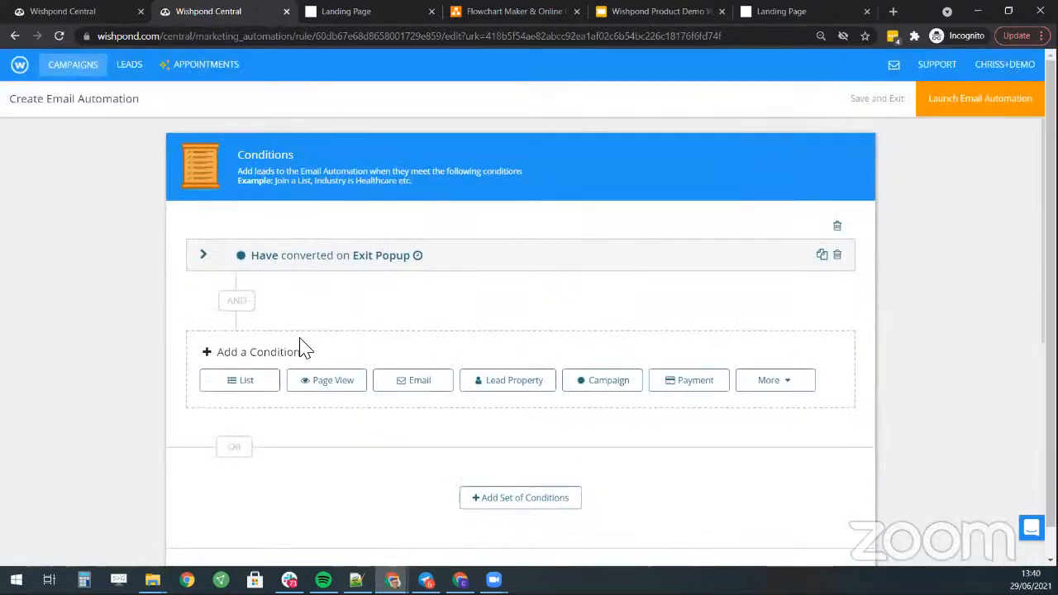
scroll(290, 339, "down", 6)
scroll(248, 331, "up", 3)
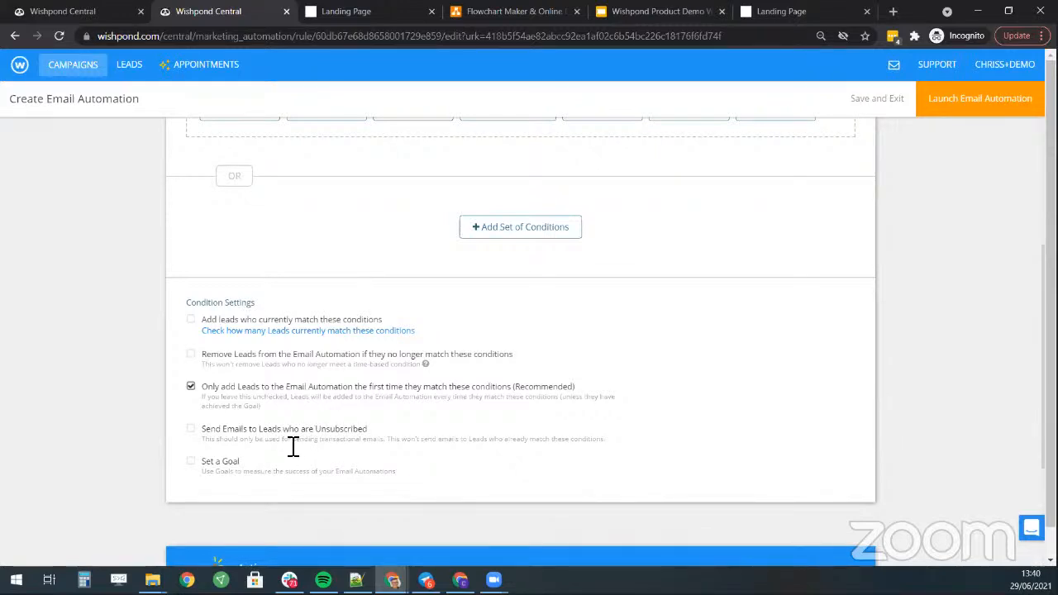
scroll(719, 341, "up", 3)
- Attempt launching Lead Recovery Email, dismiss the error, and return to the campaigns list
left_click(934, 112)
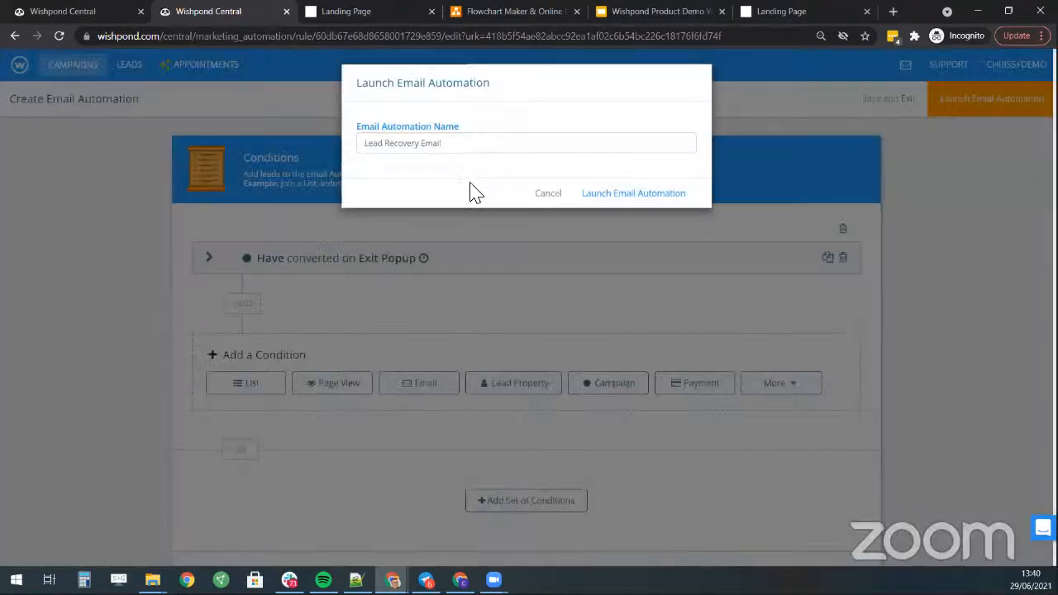
left_click(616, 199)
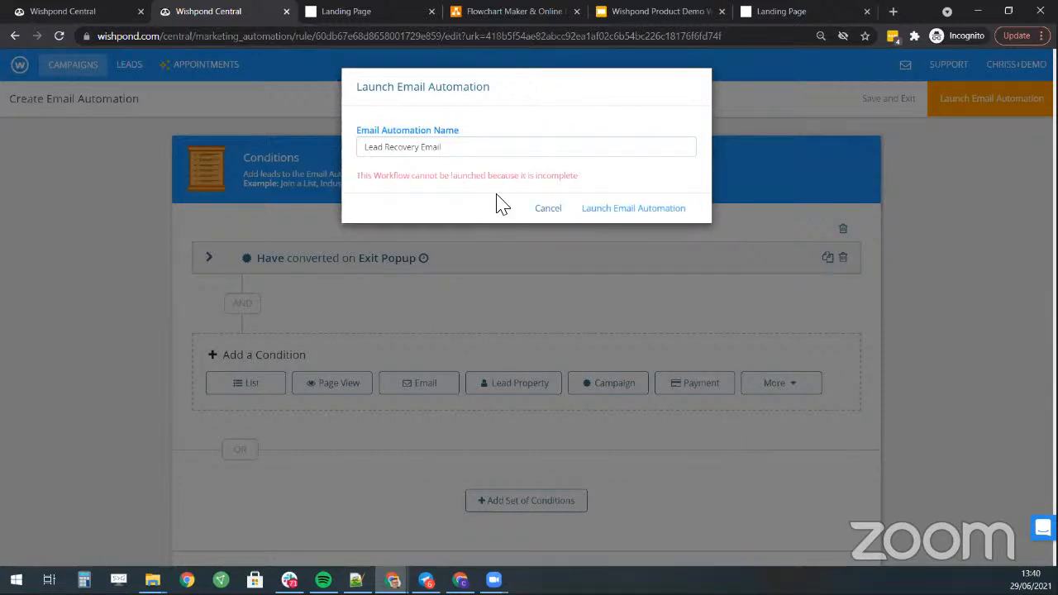
left_click(548, 209)
left_click(74, 65)
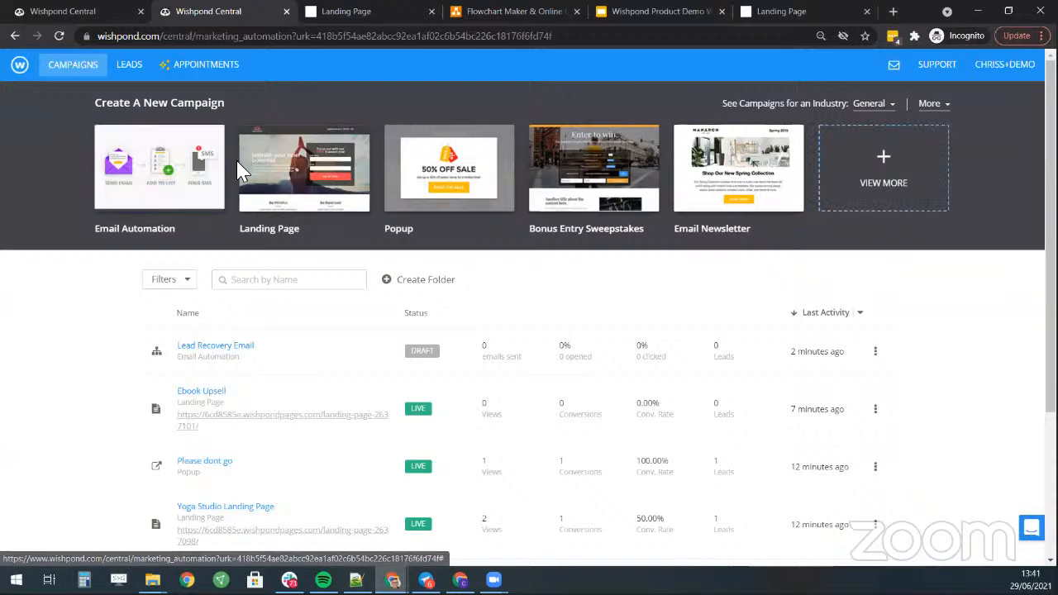
- Reopen Create Email Automation from the campaigns list and choose a template card
left_click(151, 175)
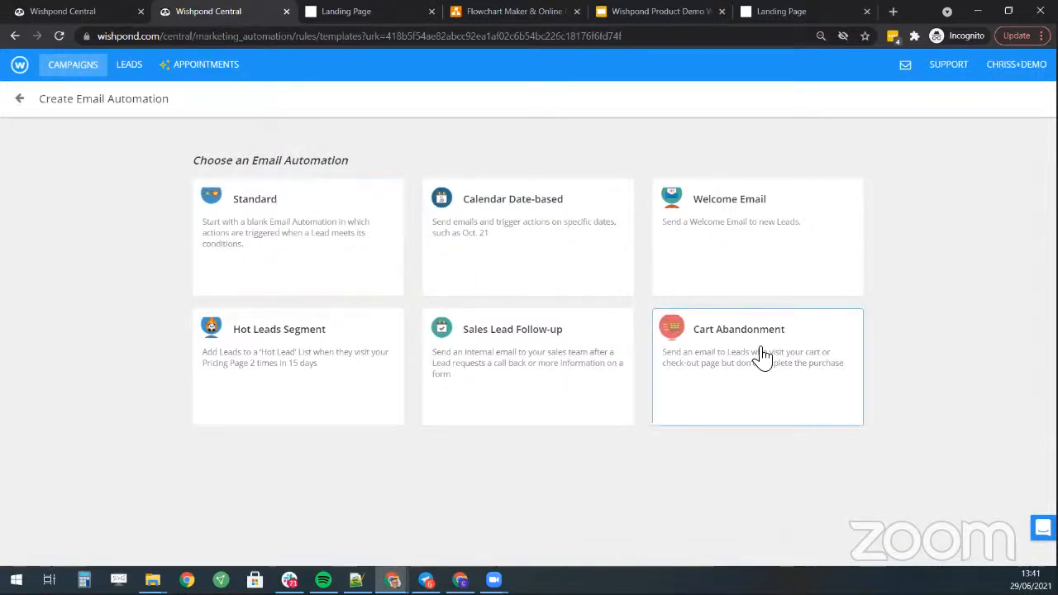
left_click(20, 106)
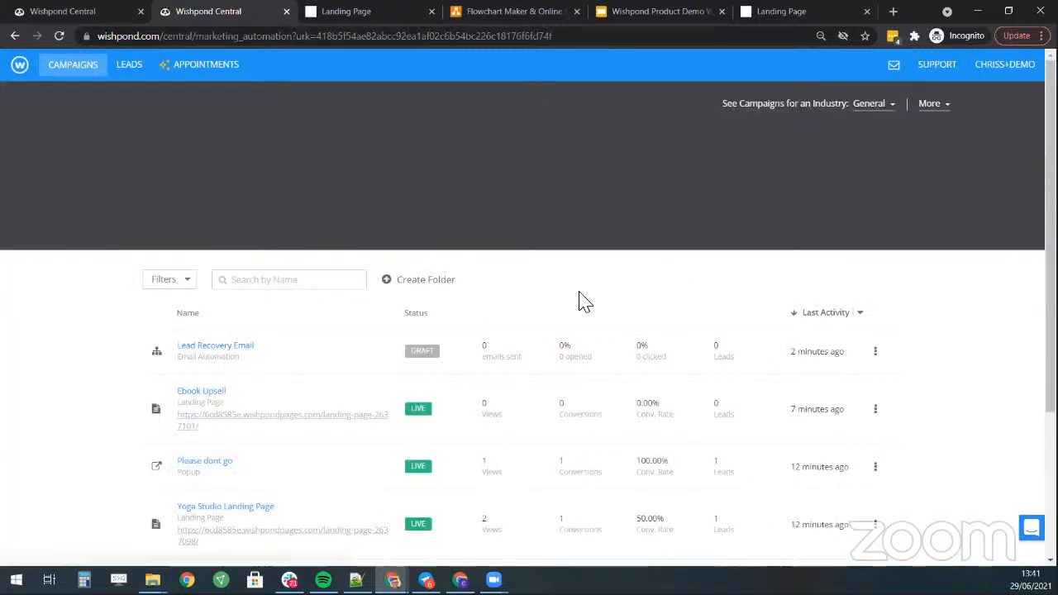
mouse_move(171, 175)
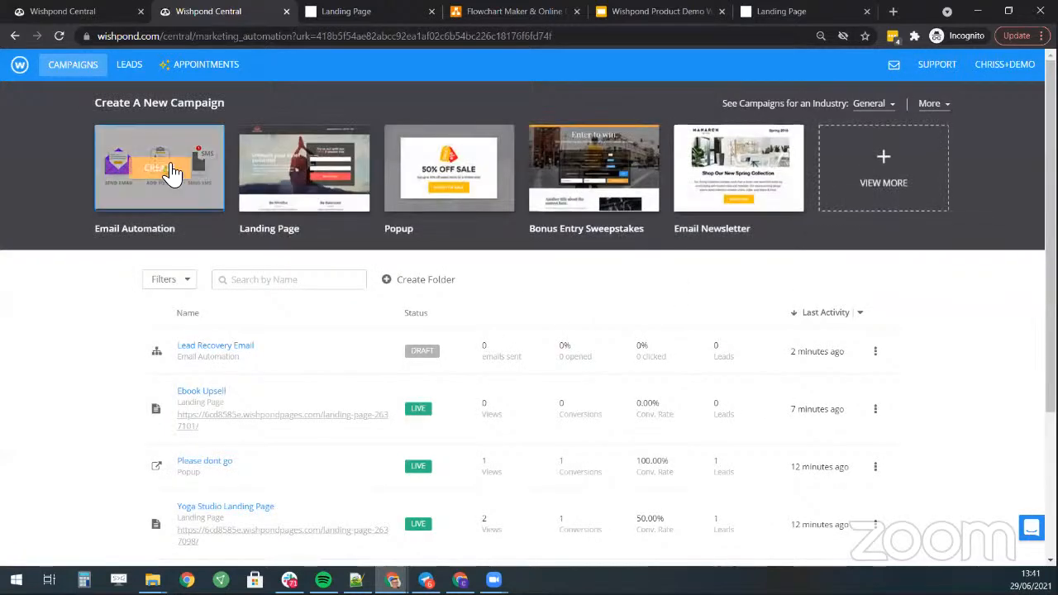
left_click(221, 200)
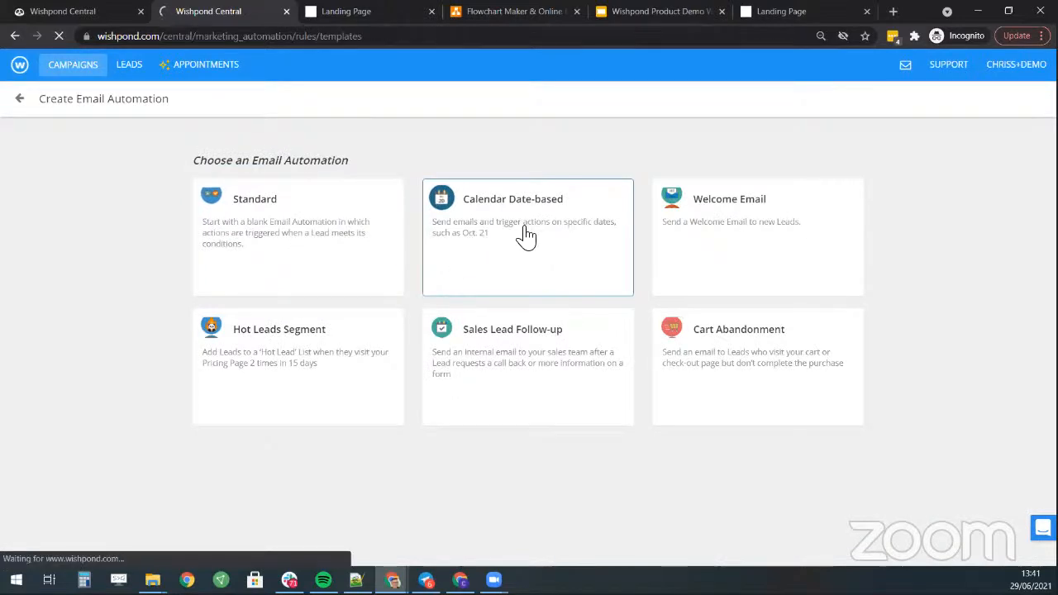
left_click(527, 236)
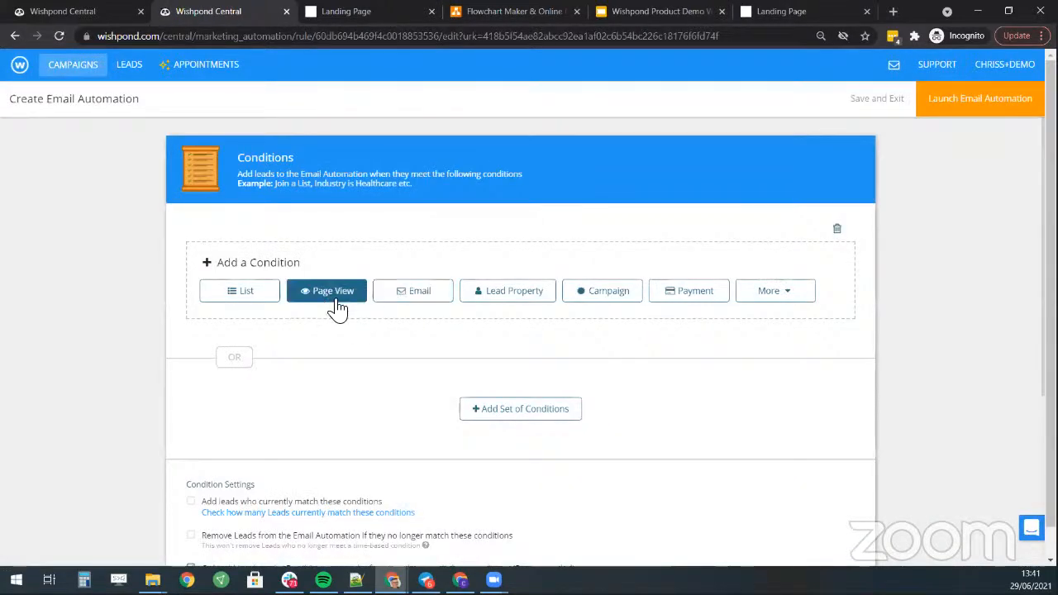
- Add a List condition targeting members of the 'Please dont go' list
left_click(260, 301)
left_click(411, 334)
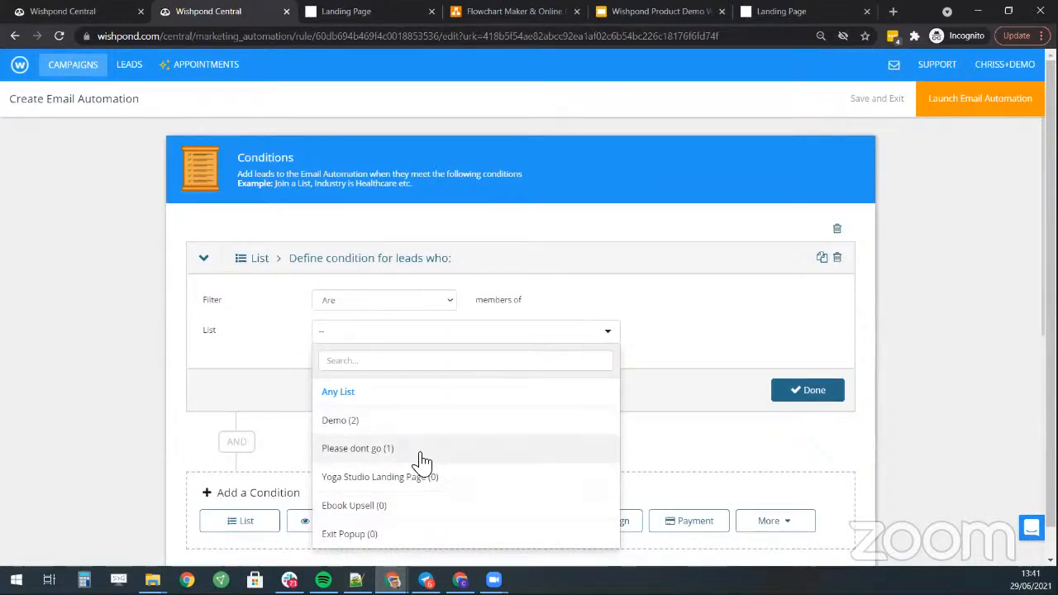
left_click(357, 448)
left_click(810, 395)
scroll(446, 328, "down", 1)
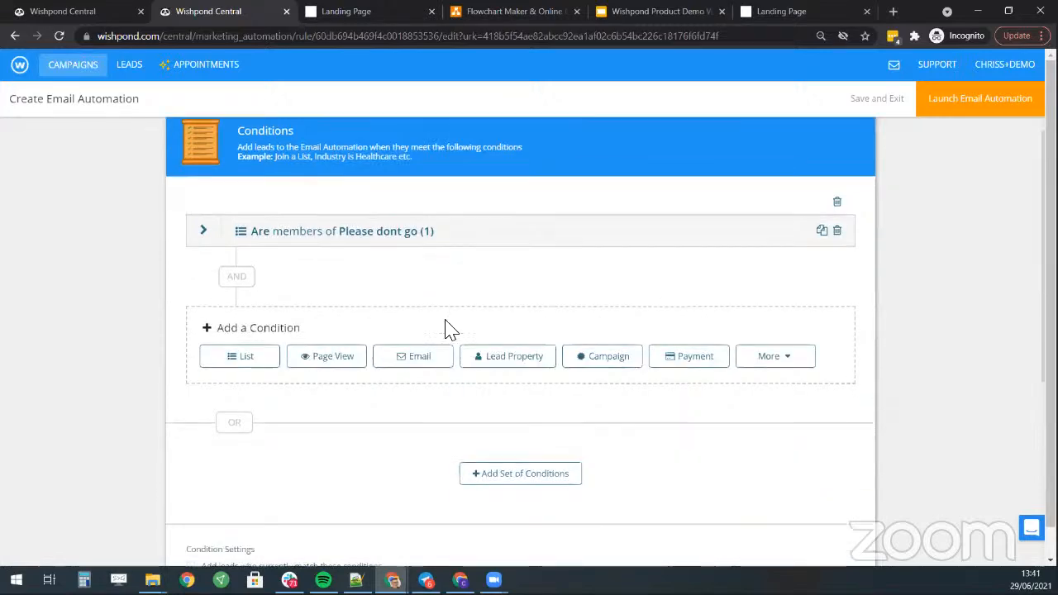
scroll(446, 328, "down", 2)
scroll(267, 165, "up", 1)
scroll(292, 330, "down", 3)
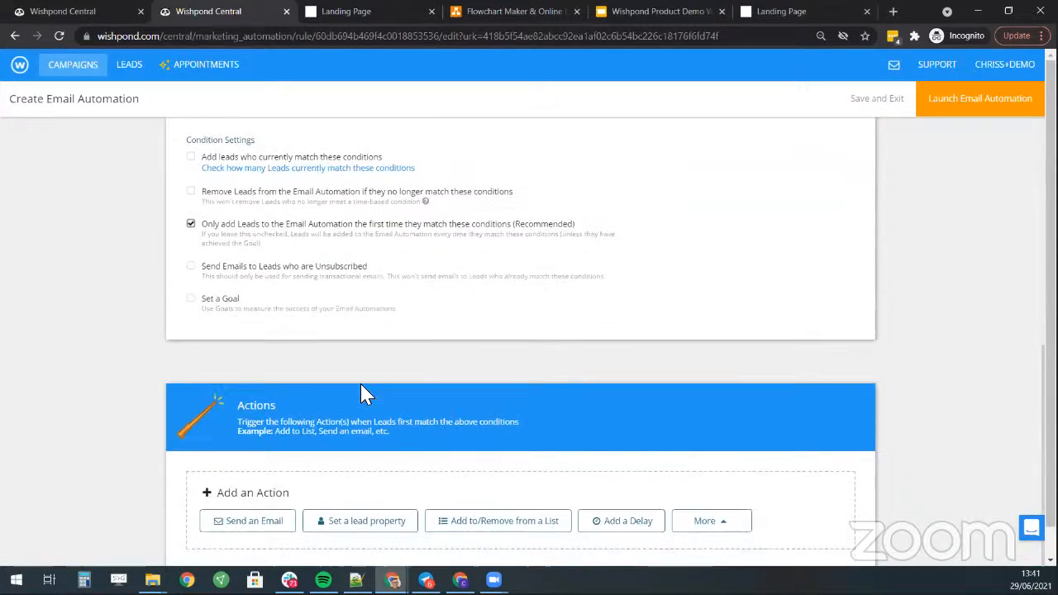
- Add a Send an Email action using the Special Offer email, keeping automatic sending timing
left_click(254, 521)
scroll(537, 380, "down", 3)
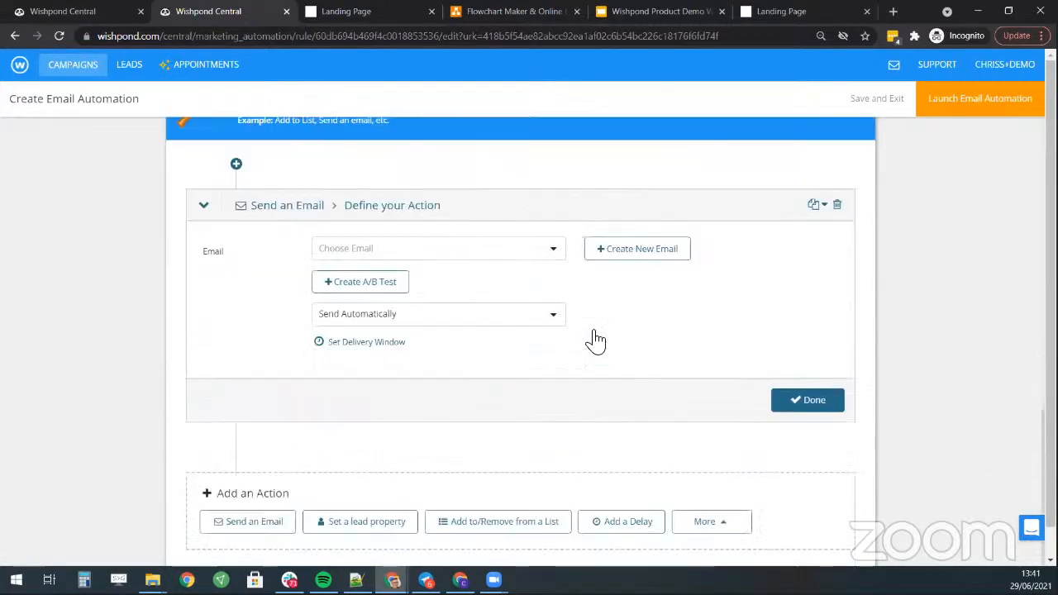
left_click(427, 250)
left_click(416, 309)
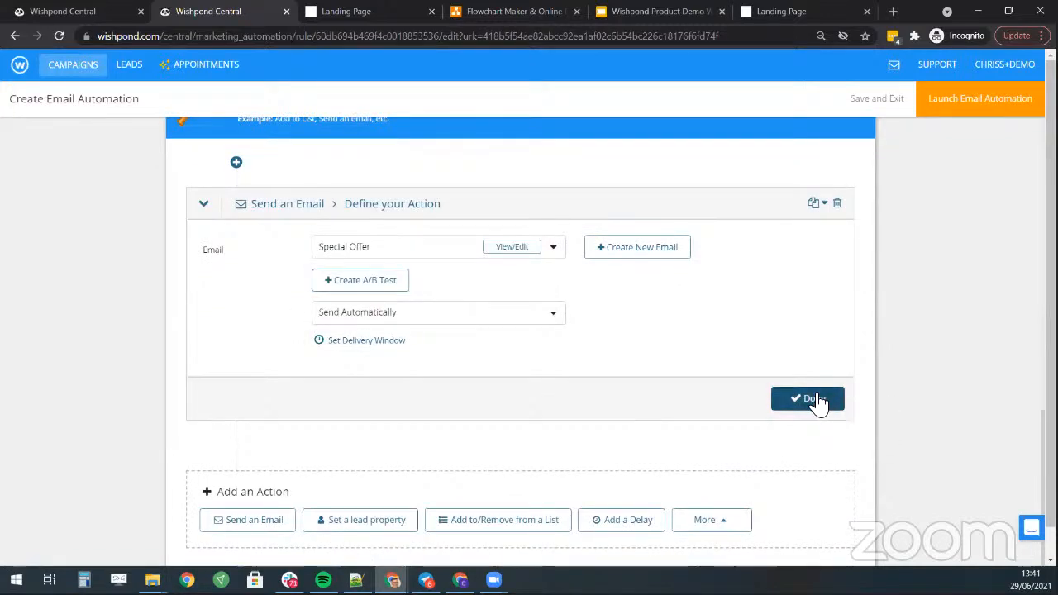
left_click(484, 320)
left_click(676, 364)
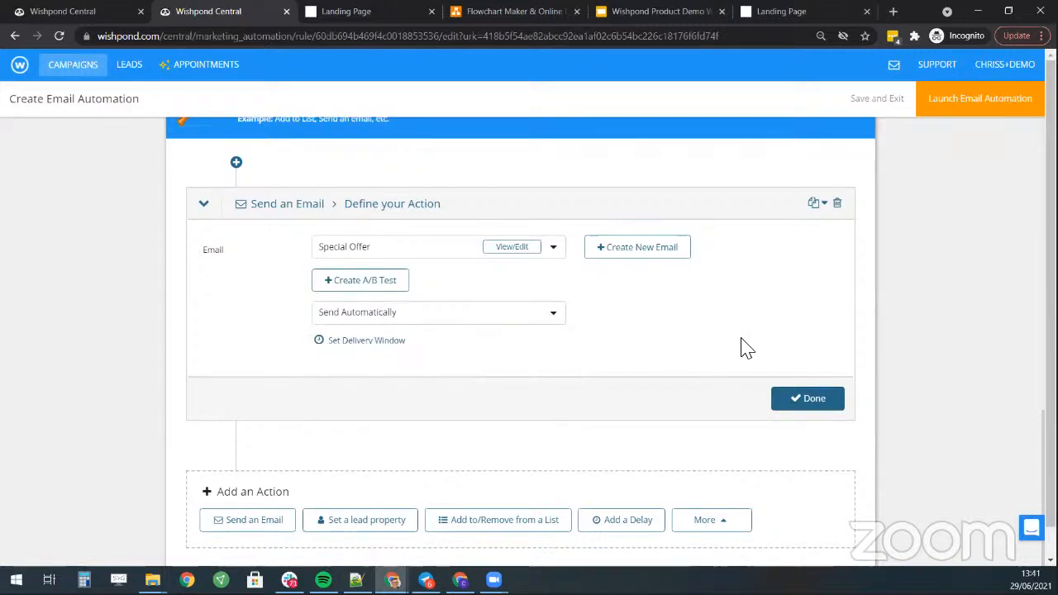
- Confirm the Special Offer email action and attempt to launch the automation
left_click(799, 402)
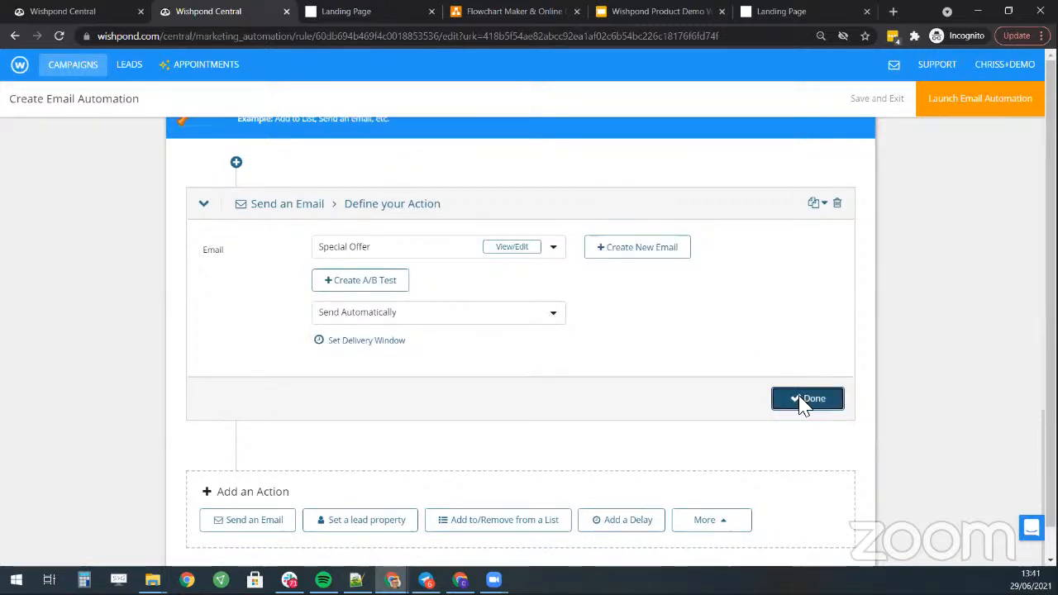
left_click(940, 109)
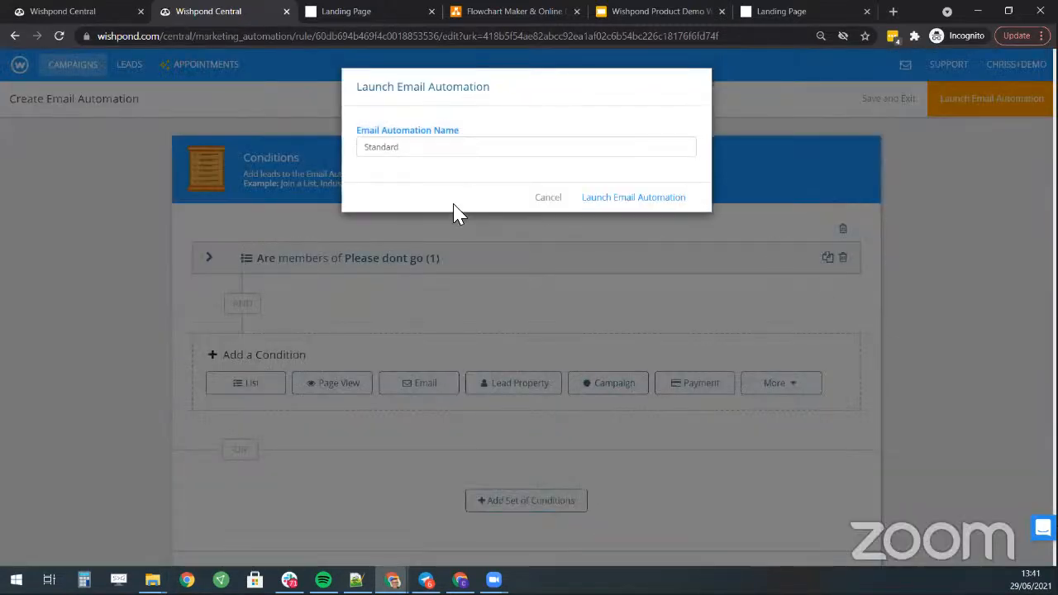
left_click(646, 199)
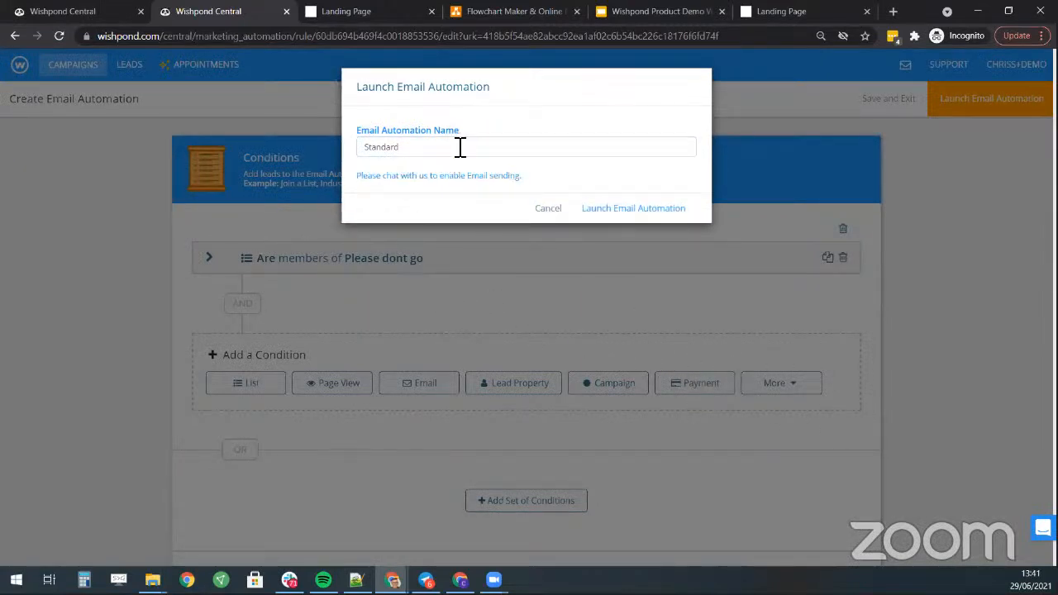
- Rename the automation 'Lead Recovery Email 1', retry the launch, then cancel after the incomplete error
left_click(486, 153)
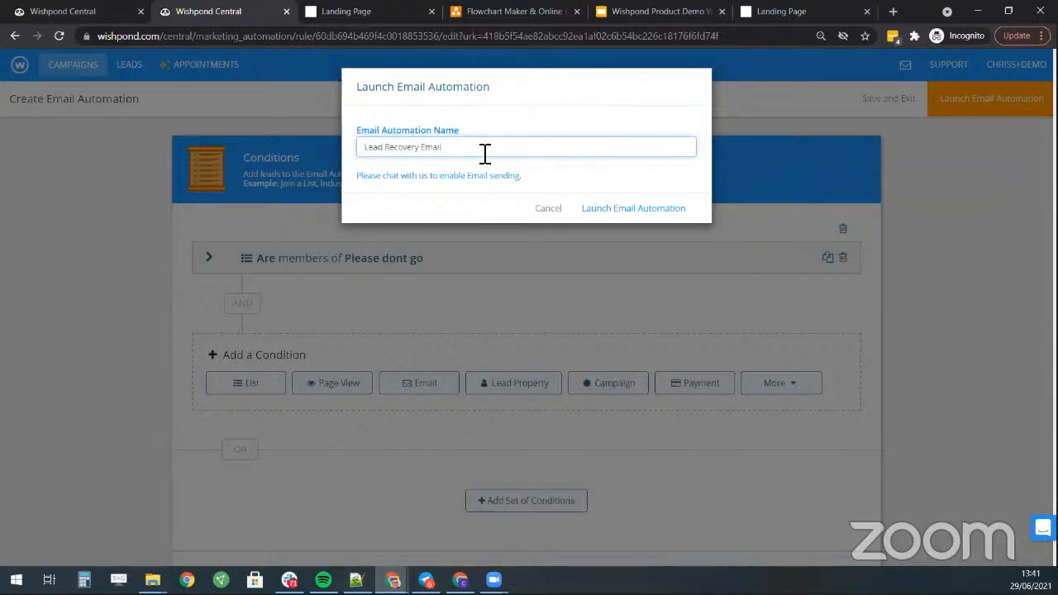
type("1")
left_click(653, 213)
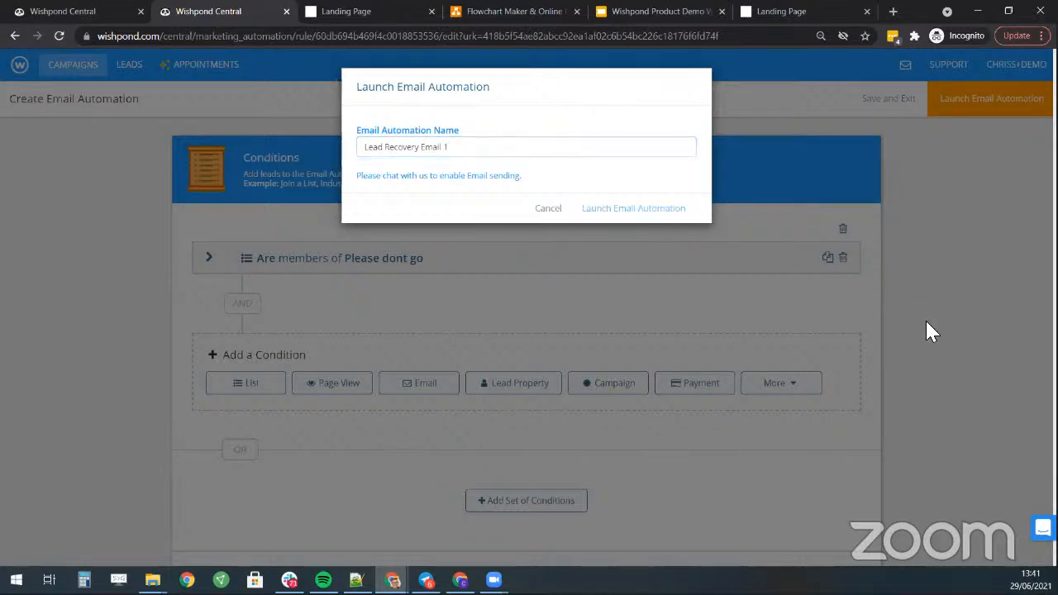
left_click(545, 210)
scroll(435, 253, "down", 5)
scroll(435, 253, "down", 2)
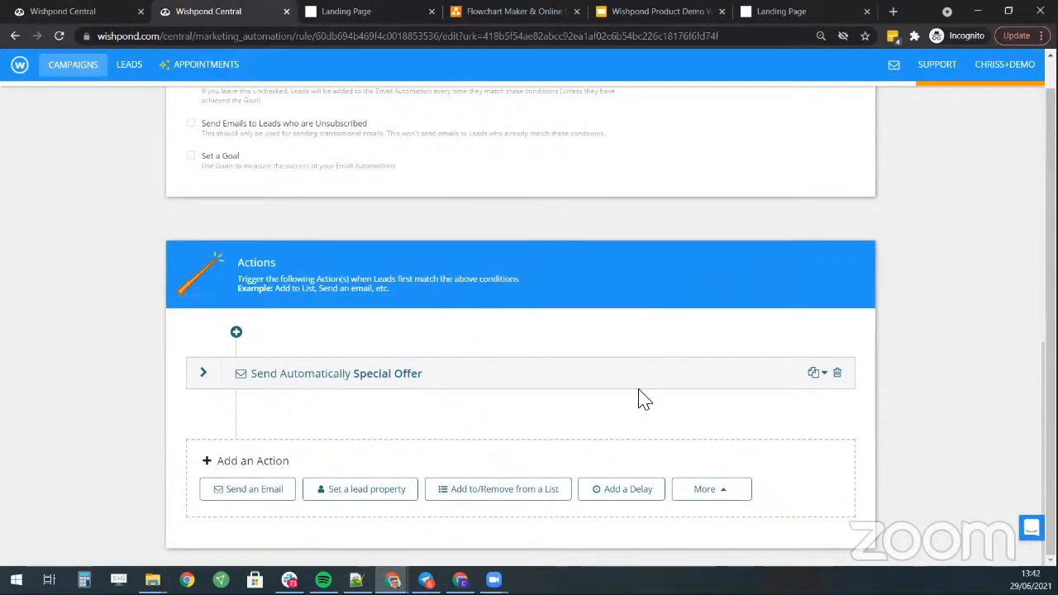
scroll(609, 472, "up", 5)
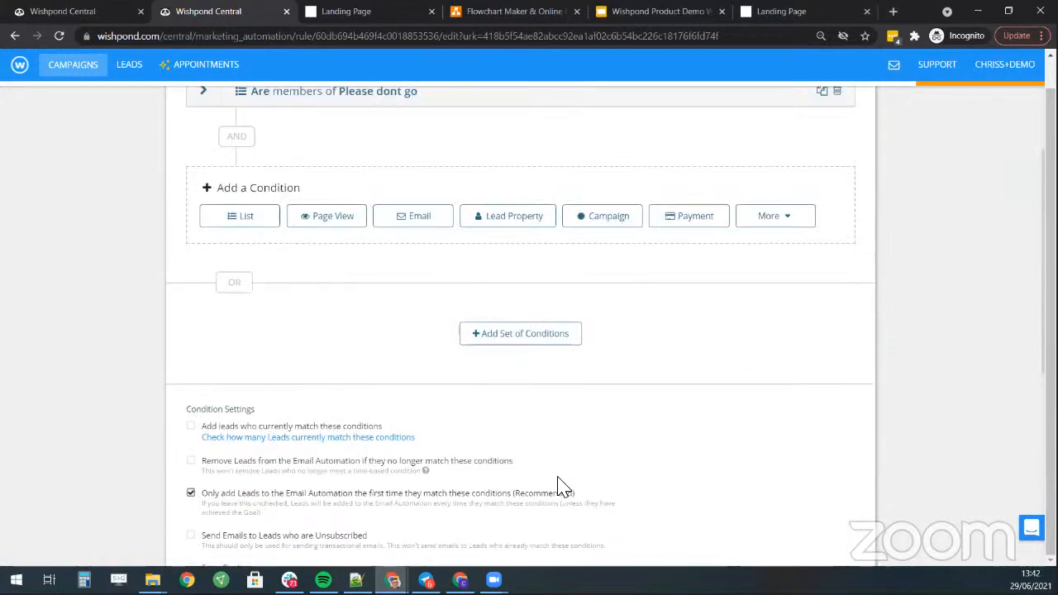
scroll(306, 368, "down", 5)
scroll(323, 371, "up", 7)
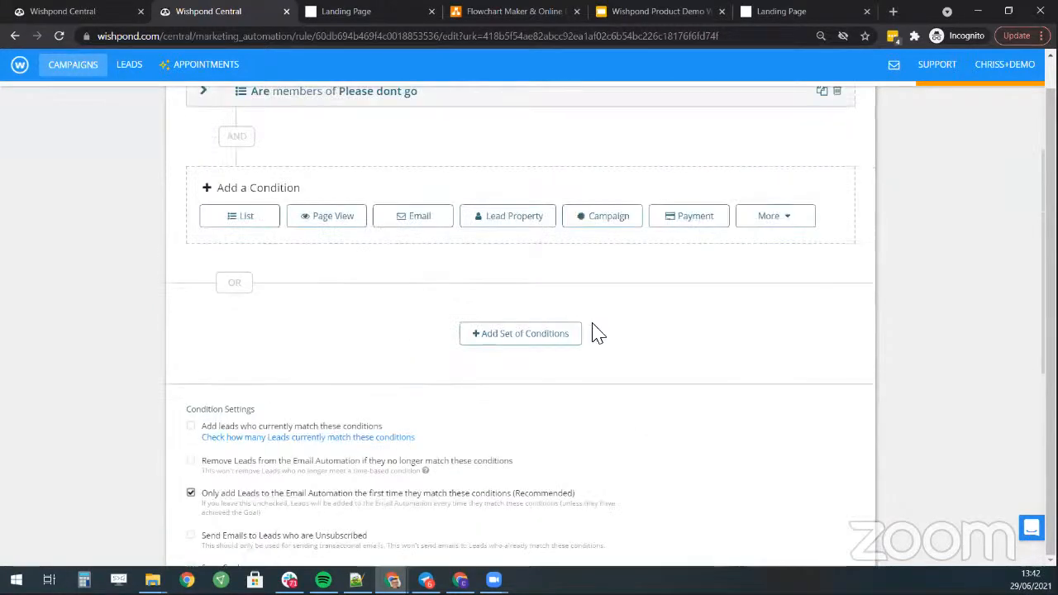
scroll(432, 265, "up", 2)
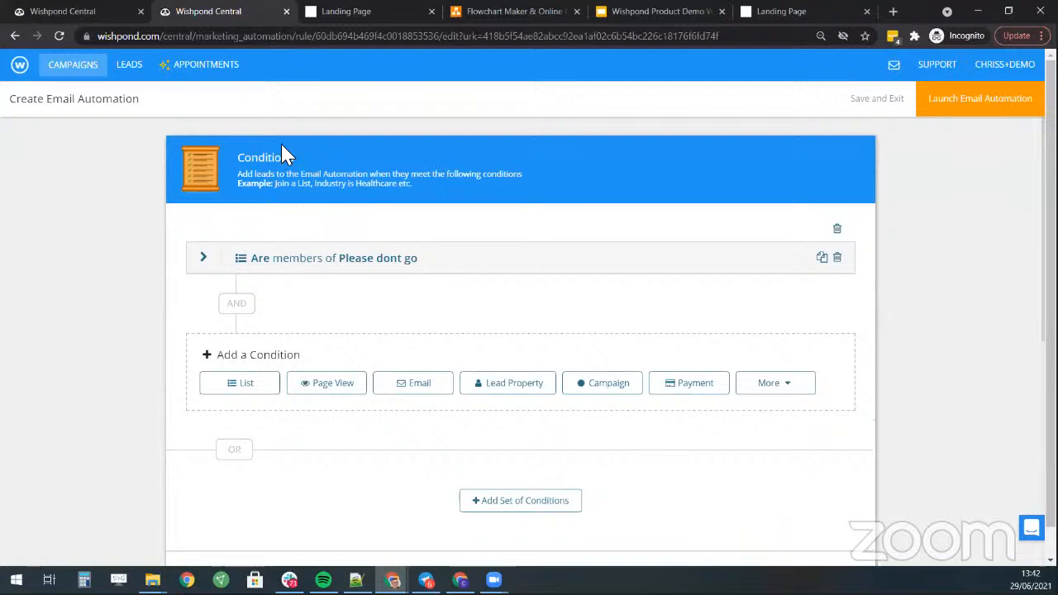
- Review the Campaigns dashboard, with Lead Recovery Email 1 listed as a draft email automation
left_click(72, 67)
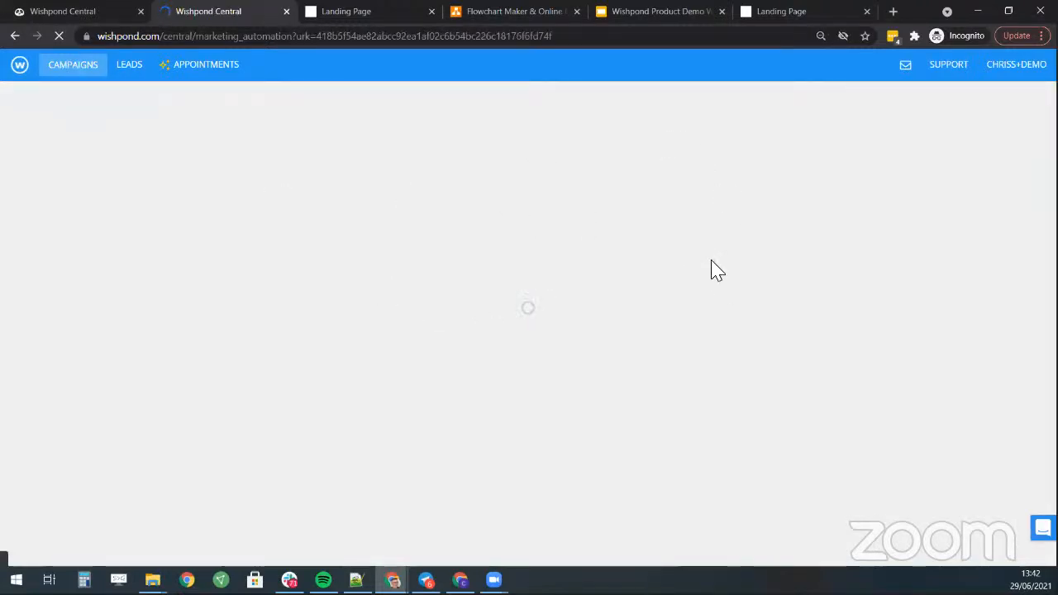
scroll(436, 265, "down", 2)
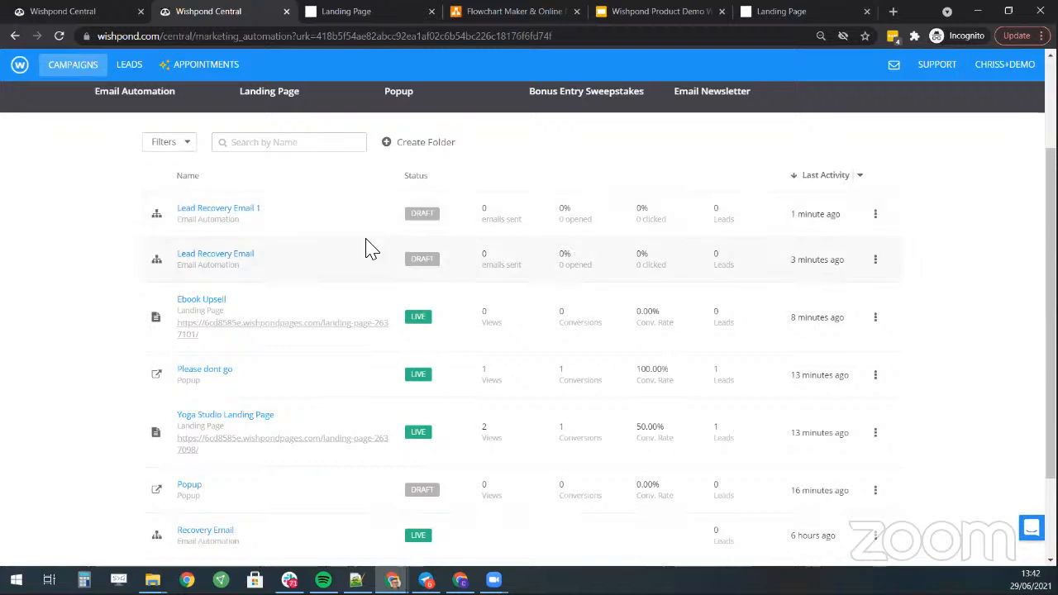
scroll(381, 240, "up", 2)
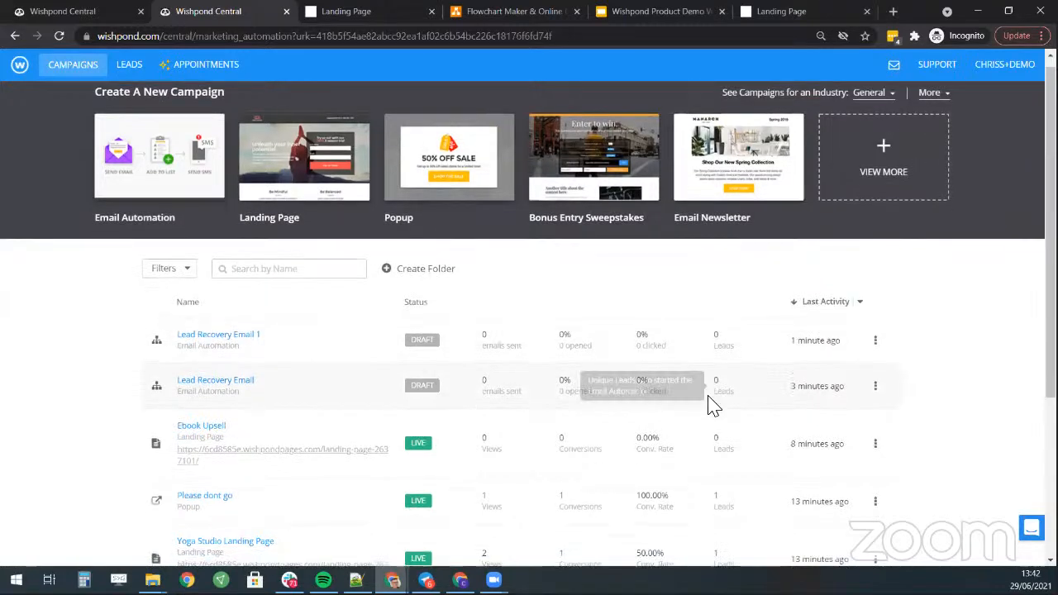
scroll(707, 401, "down", 3)
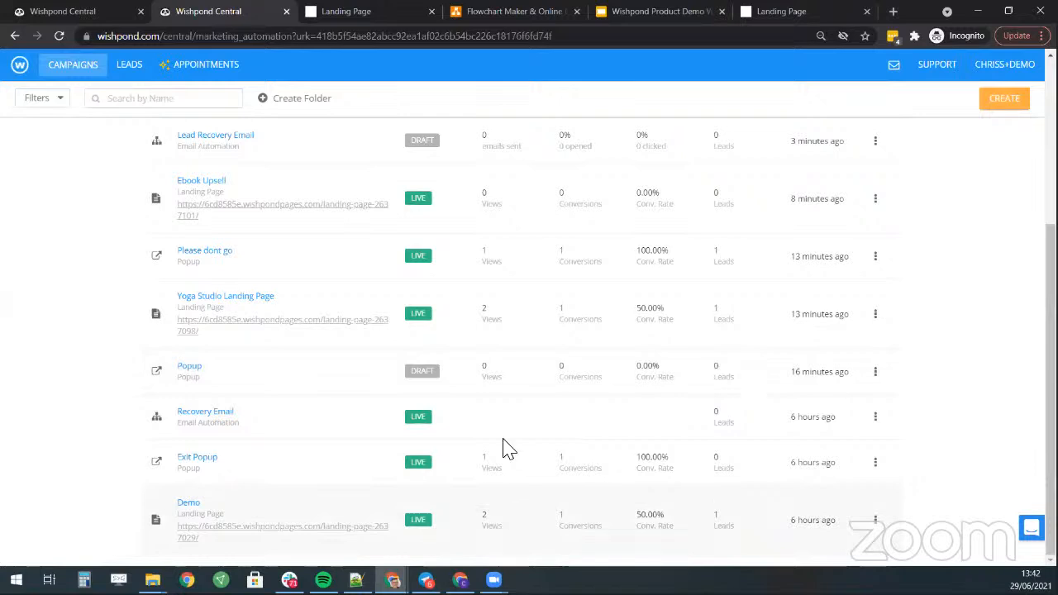
scroll(760, 405, "up", 3)
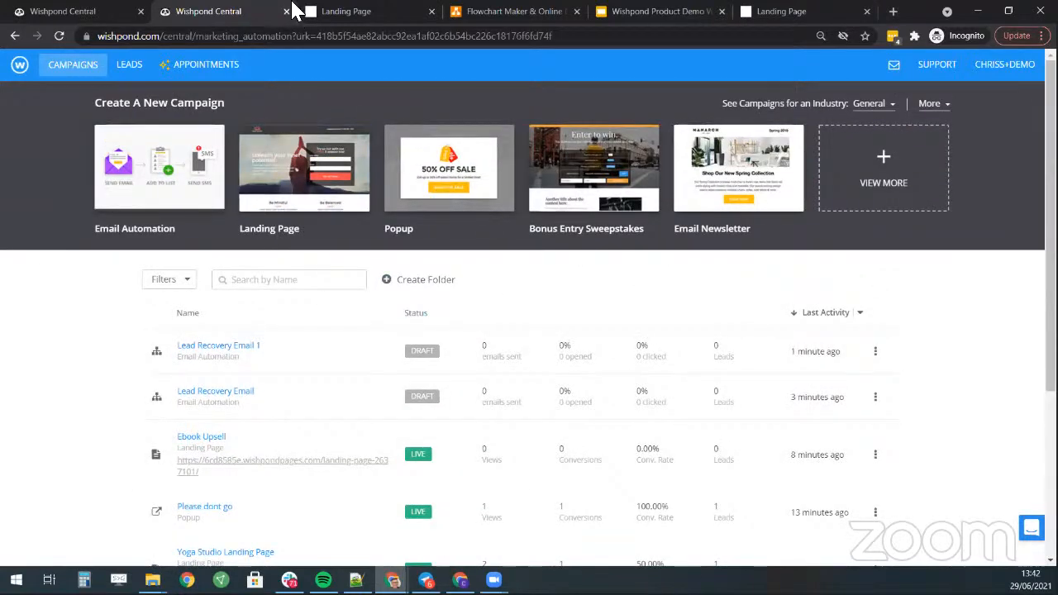
- Look over the Example Yoga Studio Funnel flowchart, then show the 'Appointment booked' page
left_click(480, 10)
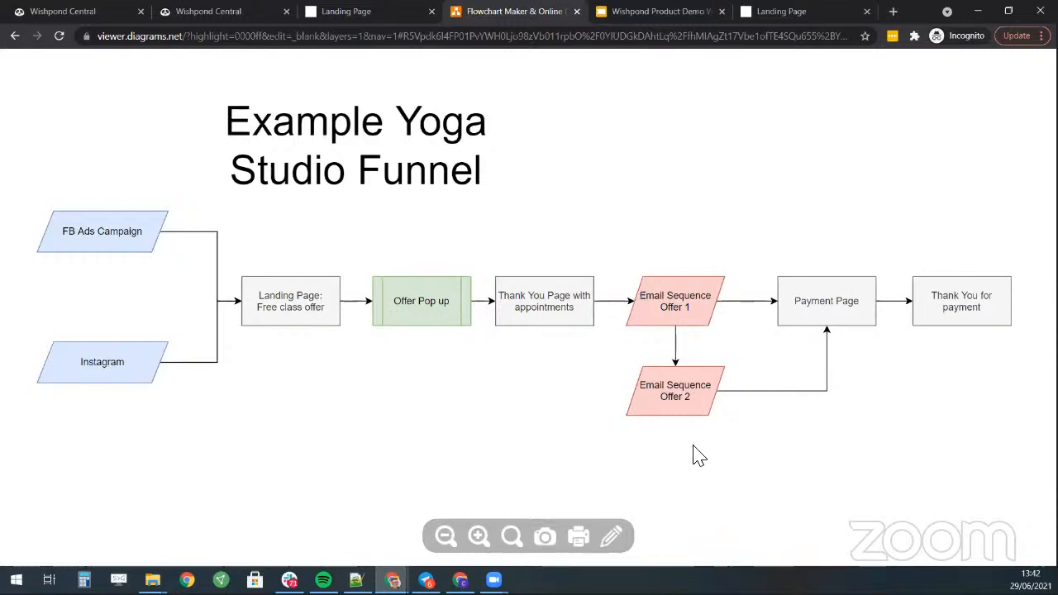
left_click(769, 11)
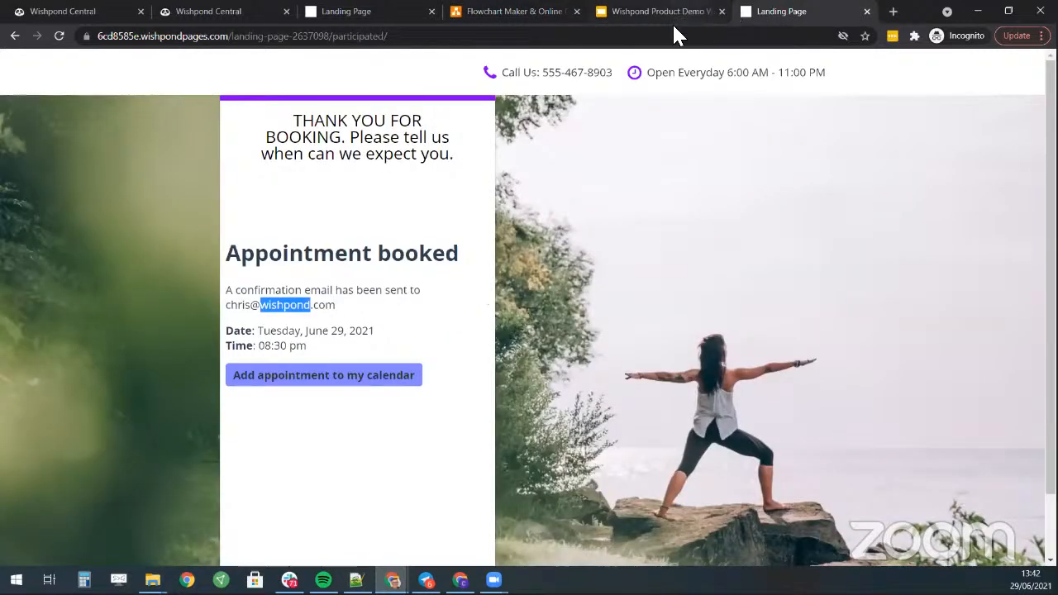
- Go back to the 'Sign up for a free Yoga Class in Vancouver' landing page, scrolled to its top
left_click(13, 36)
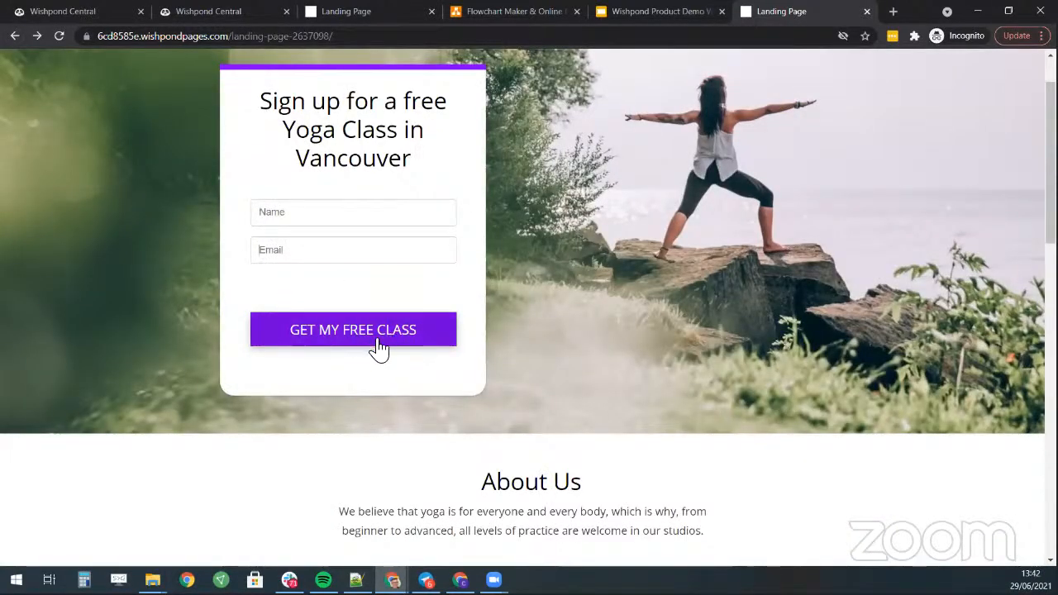
scroll(867, 268, "up", 1)
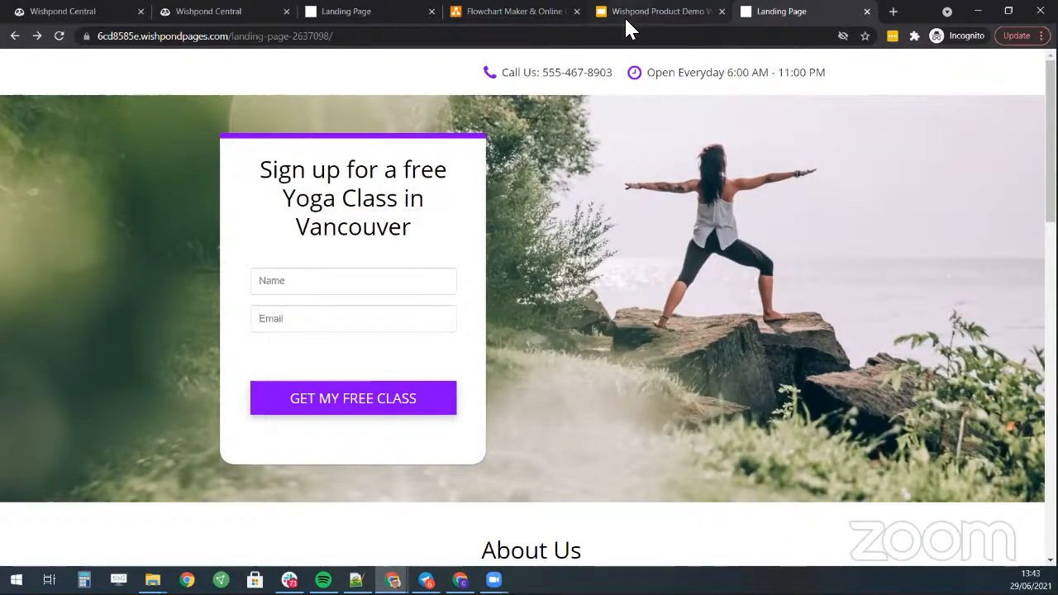
- Check that Buy Now on the Ebook Upsell page reaches a CA$9.99 Stripe checkout, then close it
left_click(231, 16)
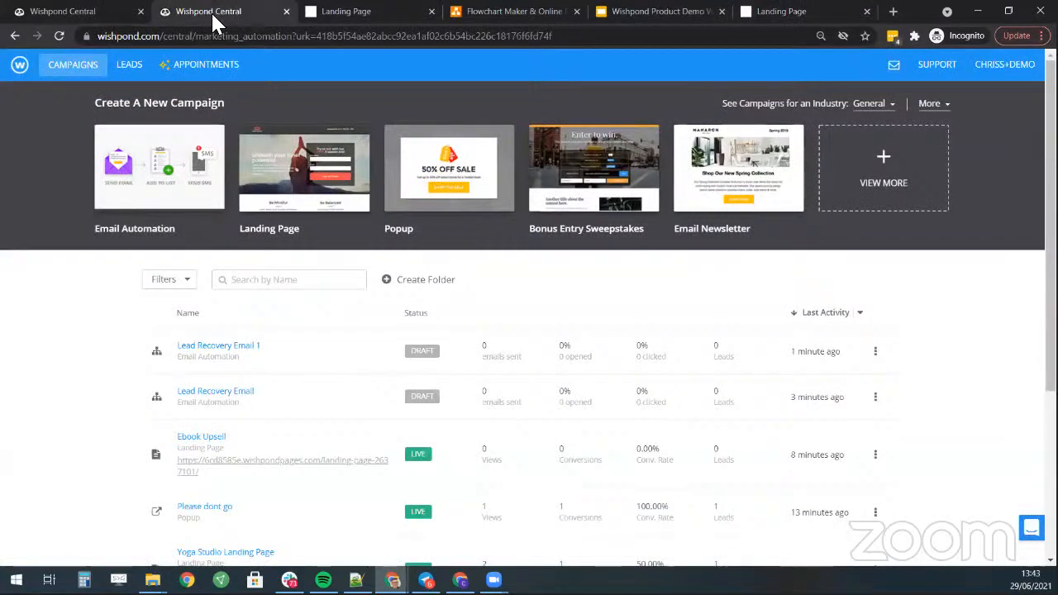
scroll(426, 281, "down", 3)
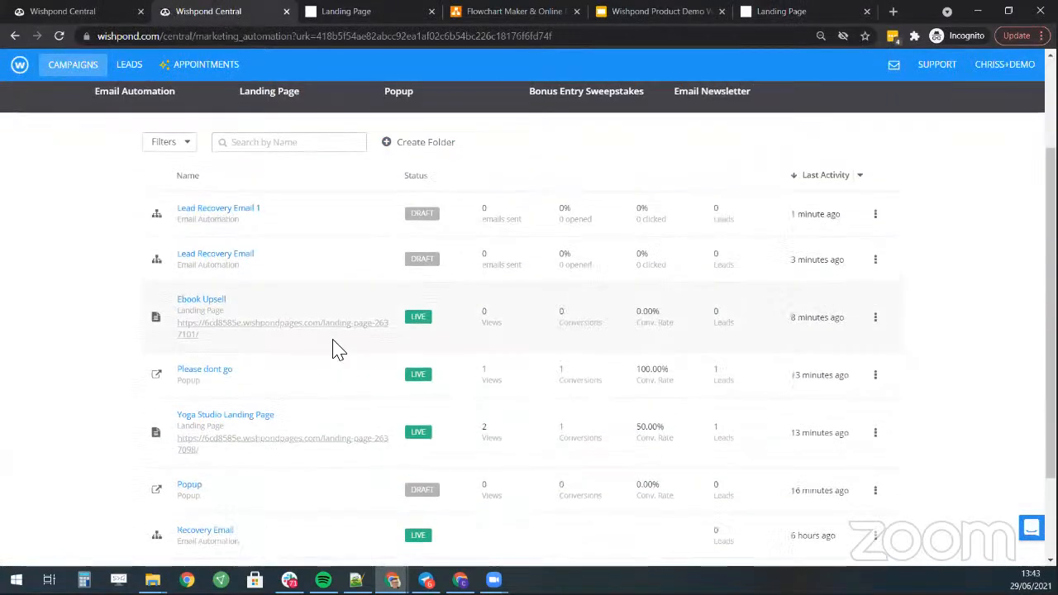
left_click(286, 336)
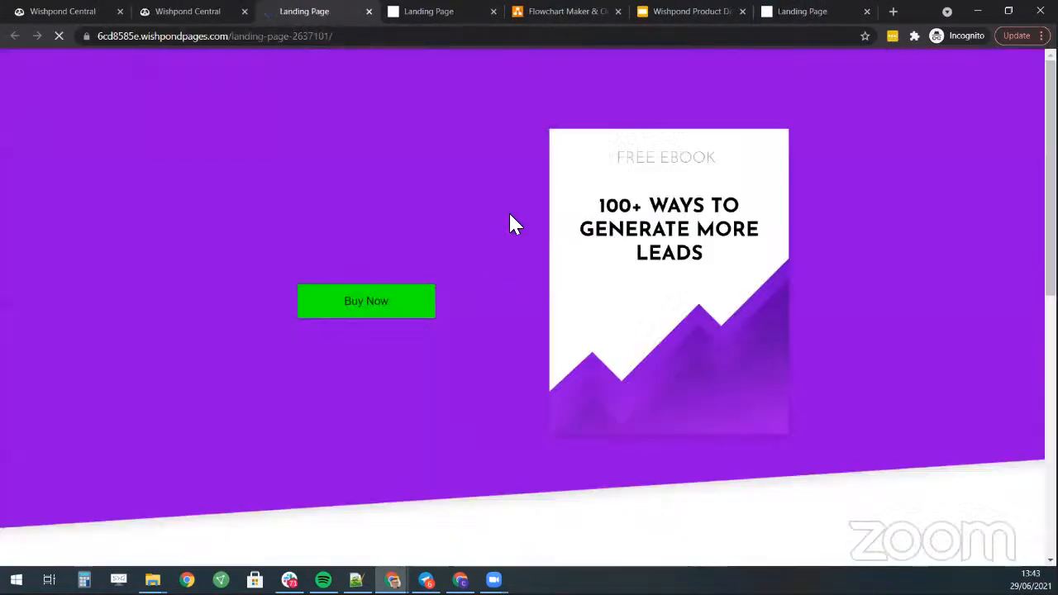
left_click(395, 304)
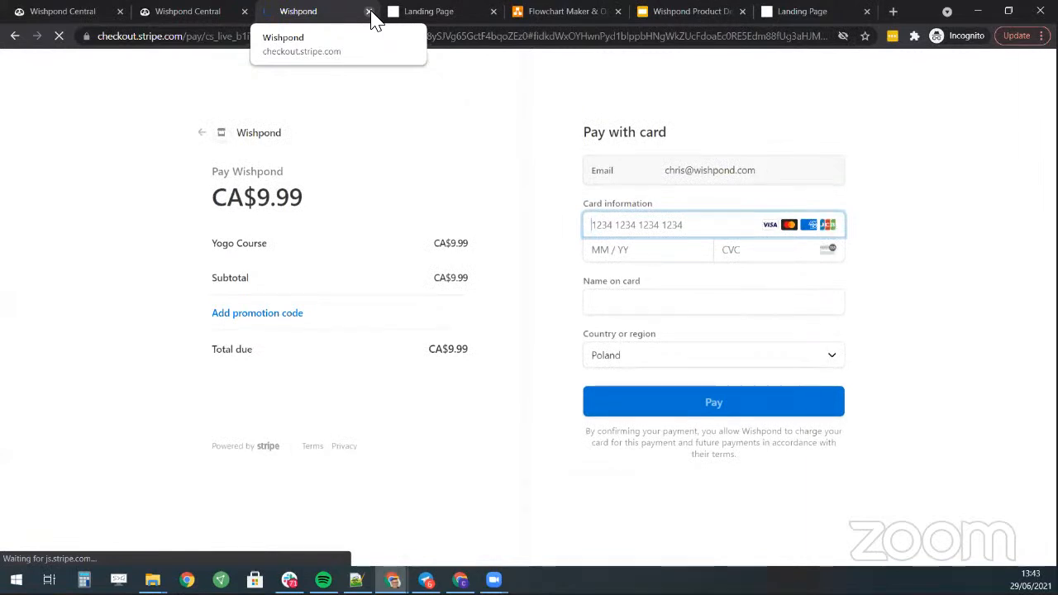
left_click(368, 12)
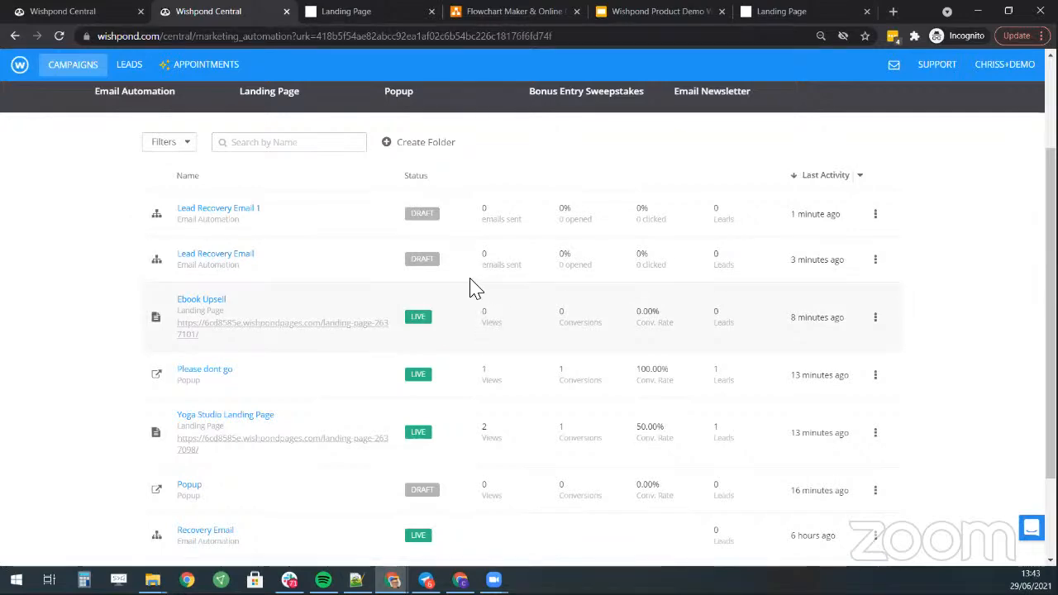
scroll(475, 289, "up", 2)
scroll(561, 294, "down", 1)
scroll(610, 283, "down", 1)
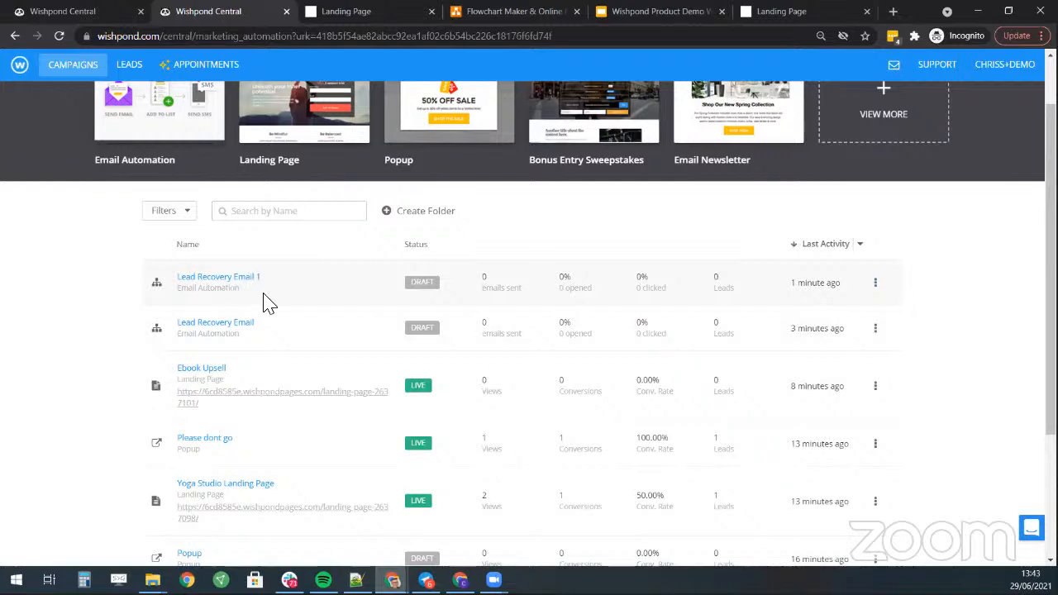
scroll(305, 283, "down", 1)
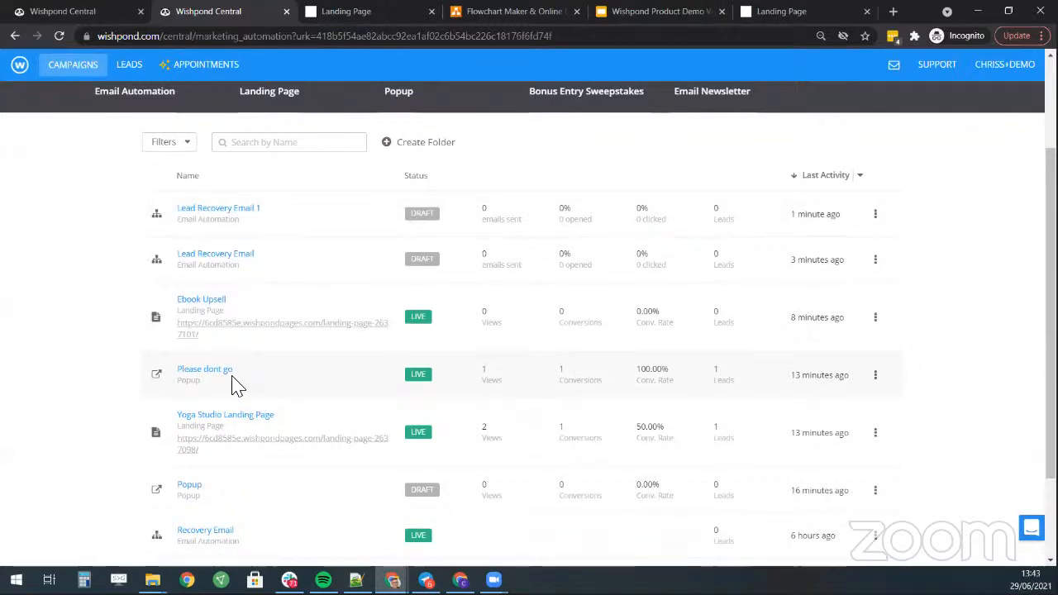
scroll(251, 358, "up", 2)
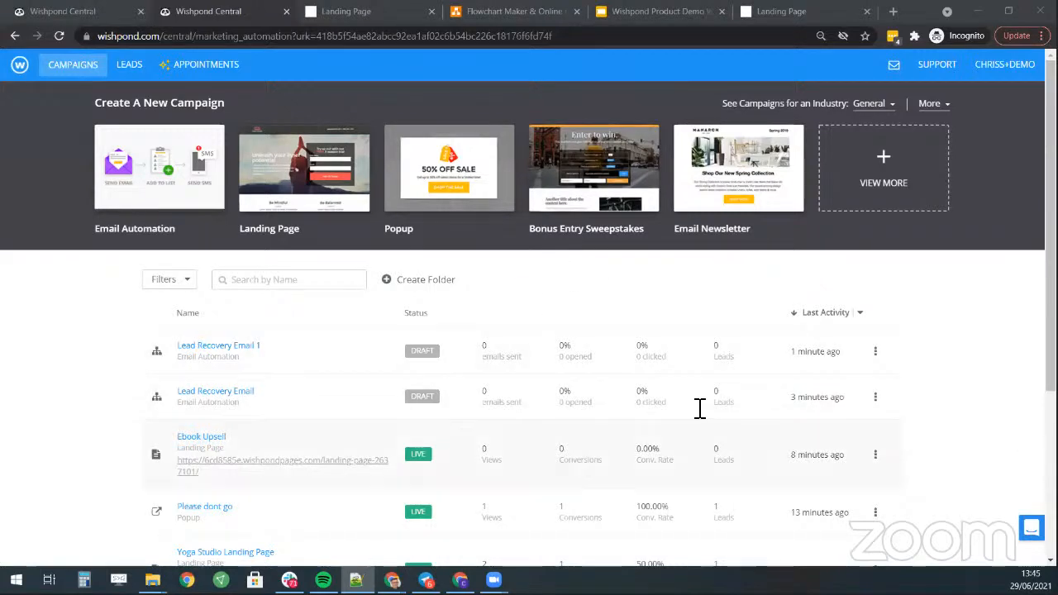
mouse_move(357, 158)
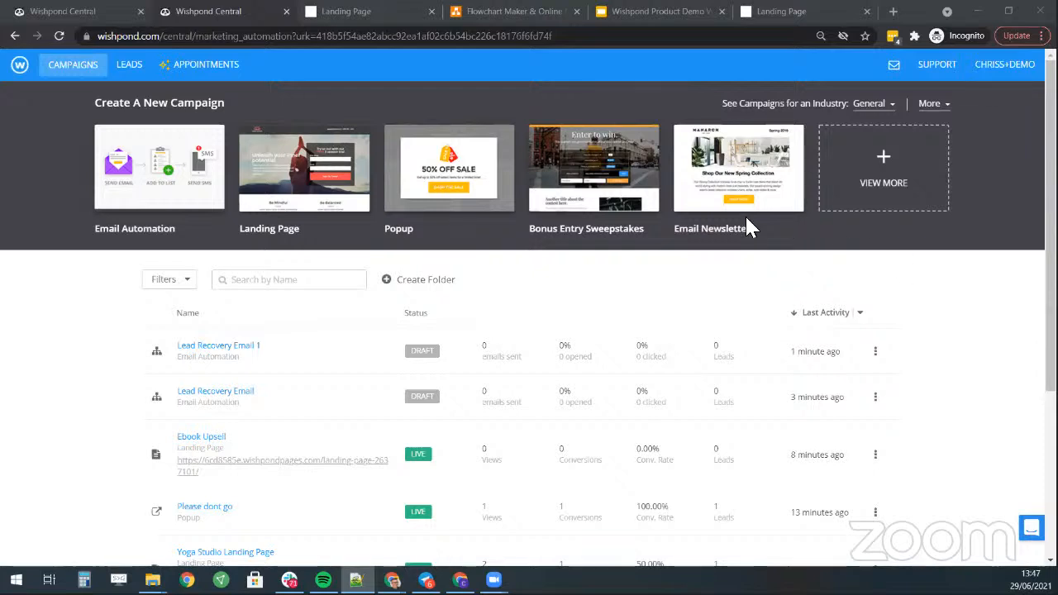
mouse_move(190, 198)
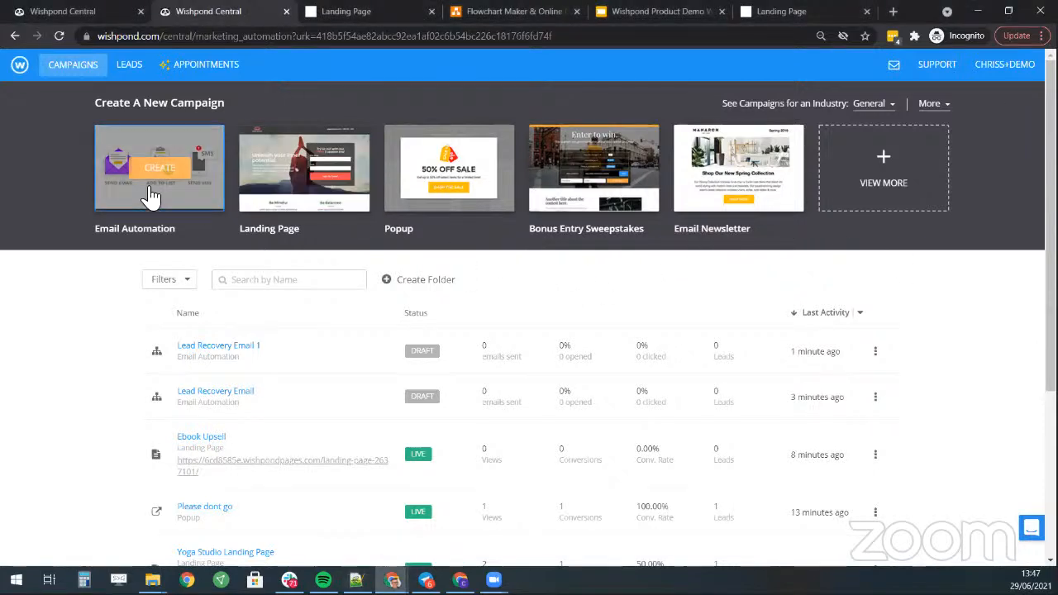
- Start a blank standard email automation with a Campaign condition filtered on earned Bonus Entries/Points
left_click(193, 177)
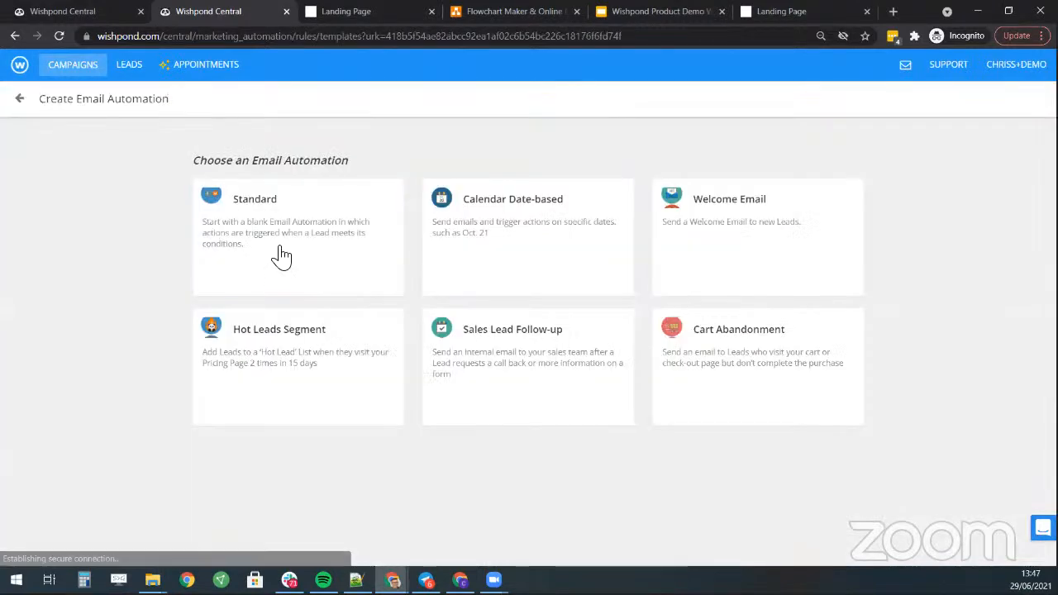
left_click(541, 236)
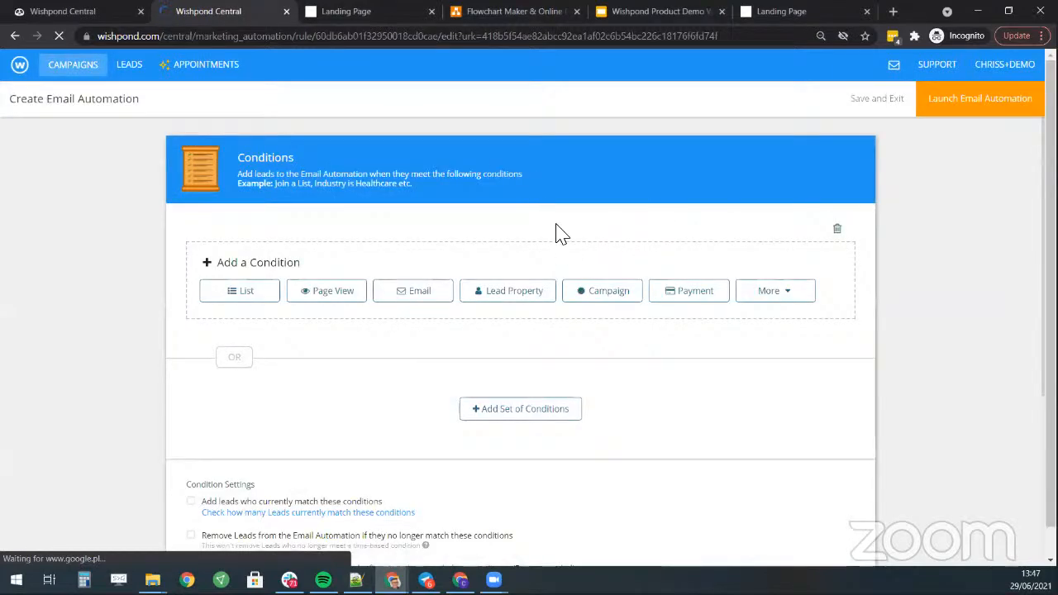
scroll(454, 241, "down", 1)
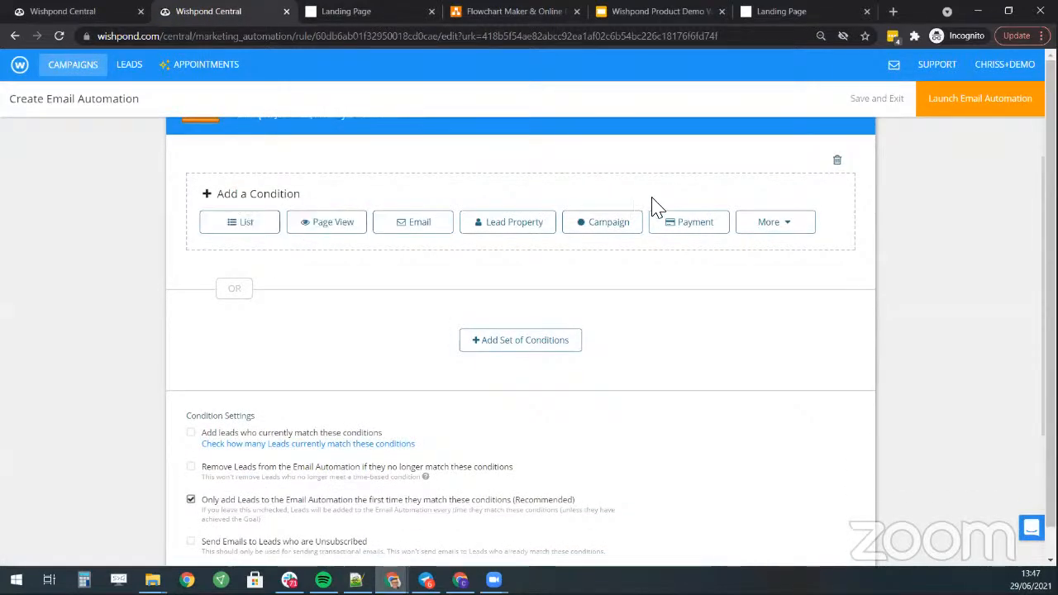
left_click(616, 230)
left_click(547, 235)
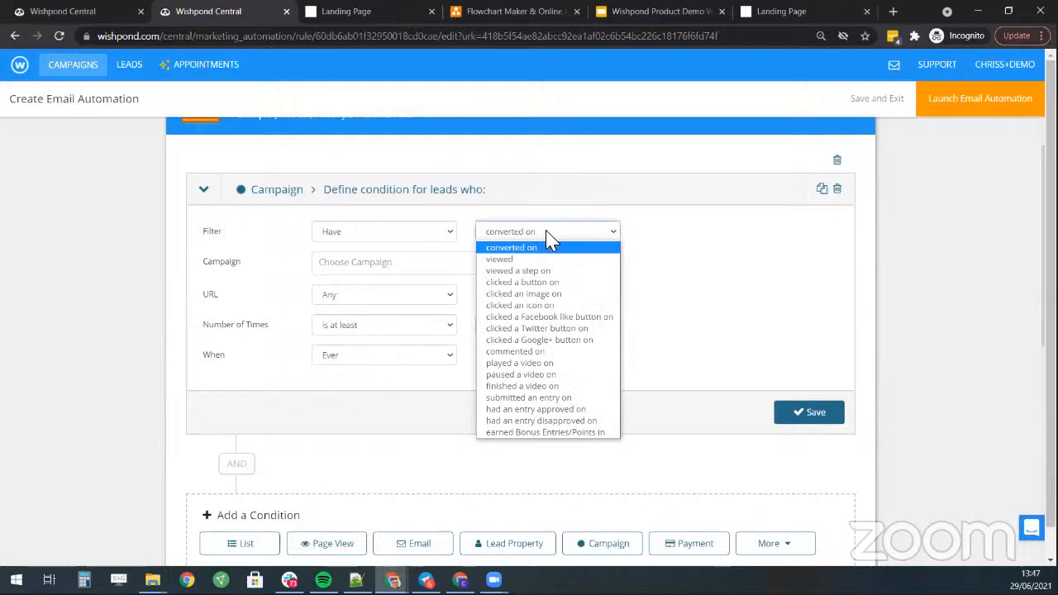
left_click(561, 433)
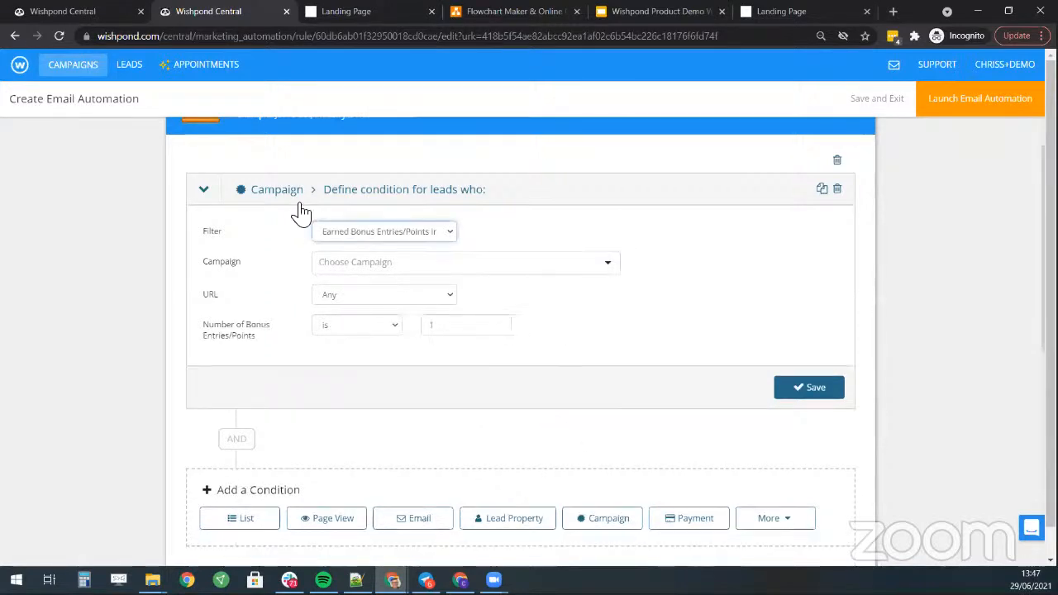
left_click(419, 263)
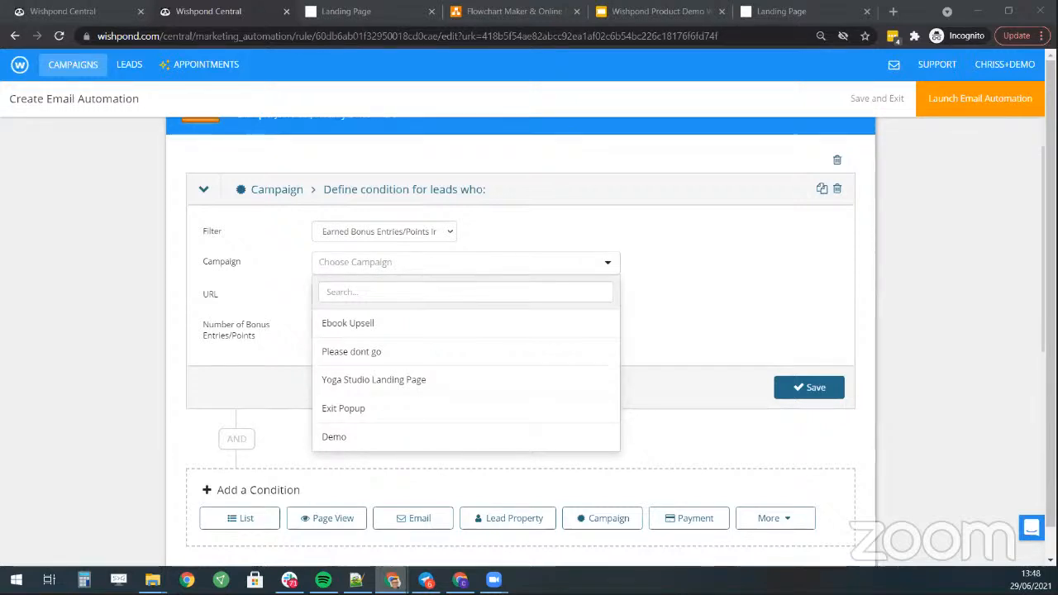
- Show slide 22 'Marketing Experts' of the Wishpond Product Demo Webinar deck
left_click(637, 11)
scroll(104, 314, "down", 6)
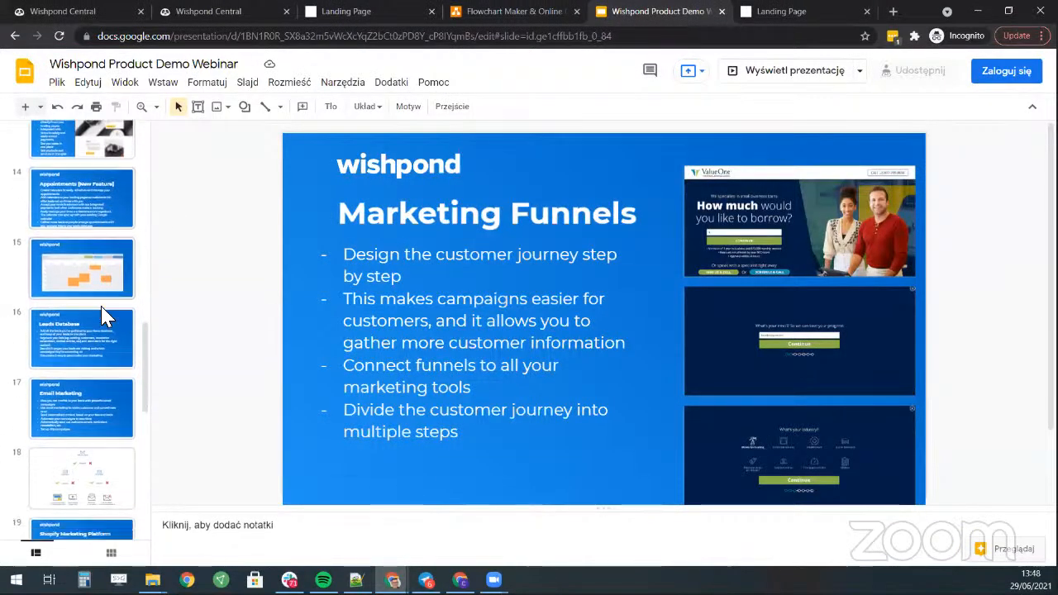
left_click(80, 369)
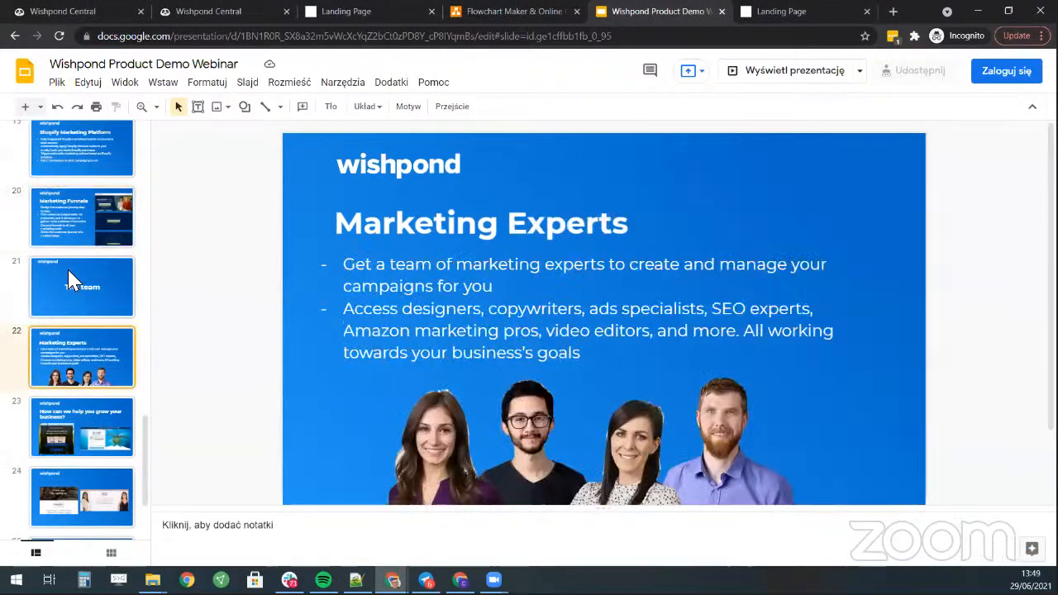